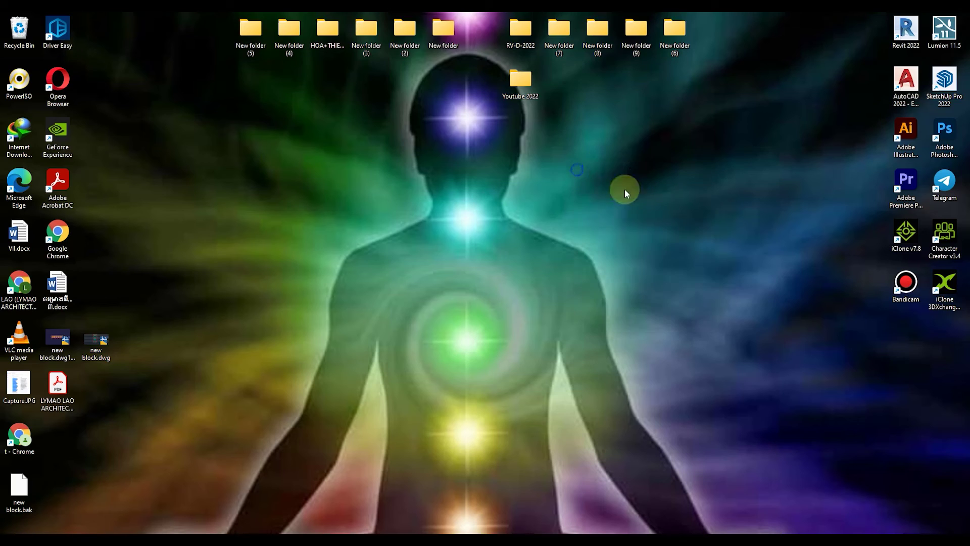
Refresh the desktop and zoom around the open two-unit floor plan.
{"action": "right_click", "coordinate": [572, 170]}
{"action": "left_click", "coordinate": [594, 193]}
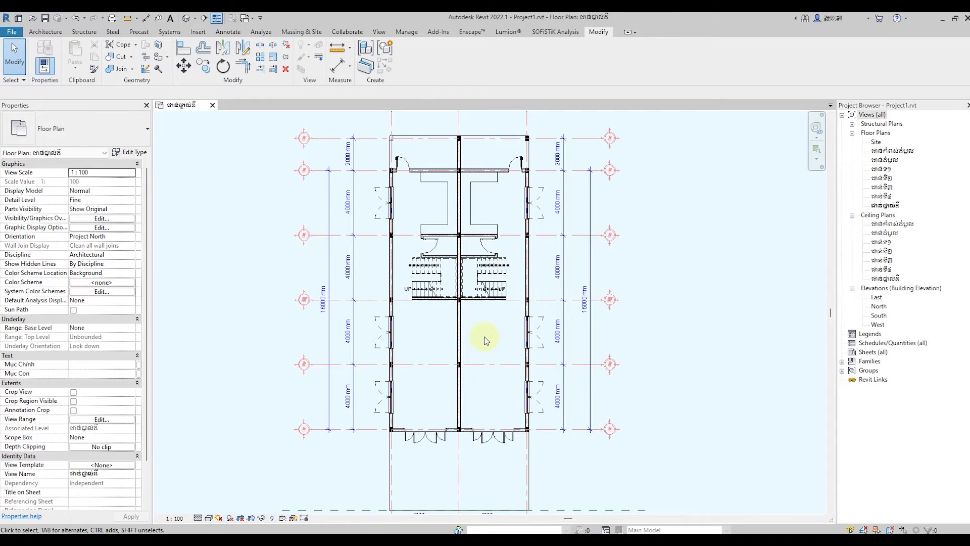
{"action": "scroll", "coordinate": [486, 339], "scroll_direction": "up", "scroll_amount": 1}
{"action": "scroll", "coordinate": [484, 330], "scroll_direction": "up", "scroll_amount": 1}
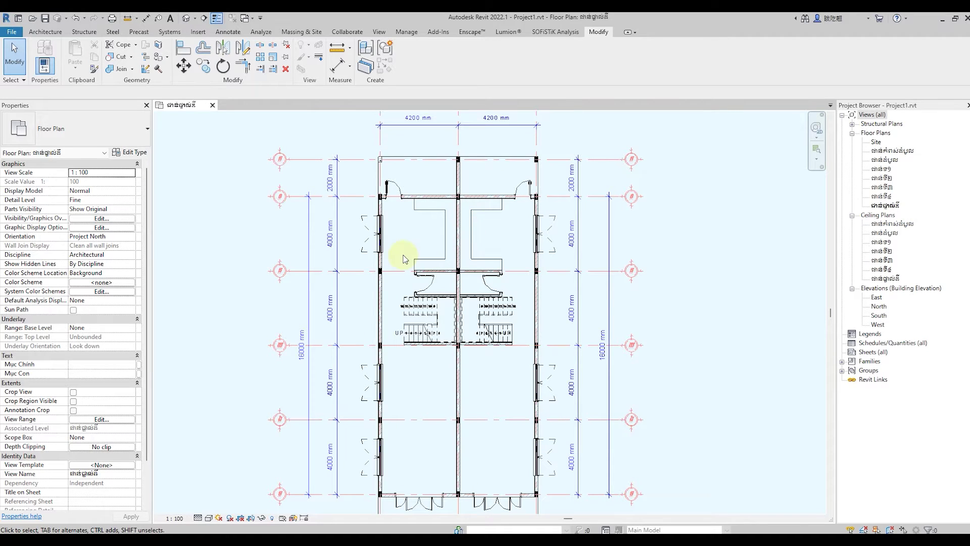
{"action": "scroll", "coordinate": [404, 259], "scroll_direction": "up", "scroll_amount": 2}
{"action": "scroll", "coordinate": [434, 243], "scroll_direction": "up", "scroll_amount": 2}
{"action": "scroll", "coordinate": [488, 195], "scroll_direction": "down", "scroll_amount": 4}
{"action": "scroll", "coordinate": [447, 222], "scroll_direction": "down", "scroll_amount": 1}
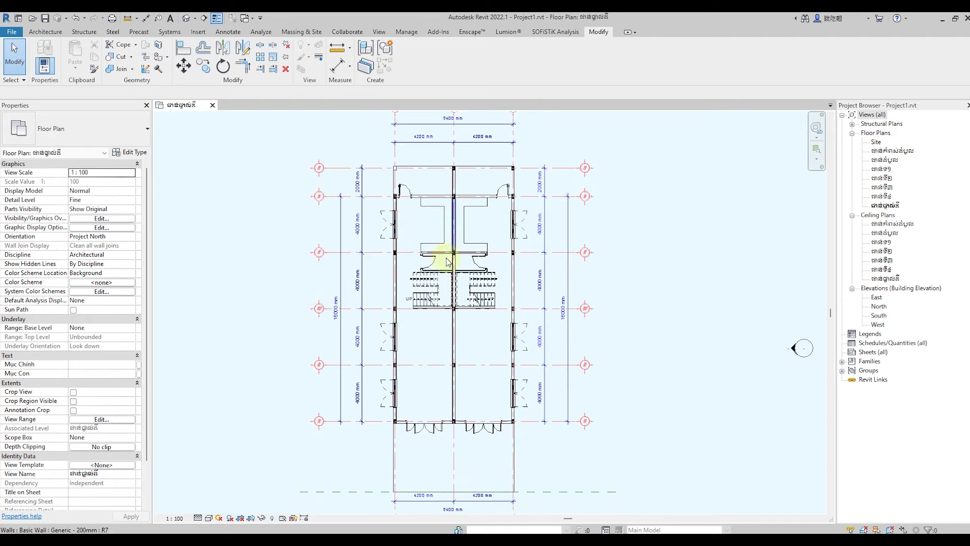
{"action": "scroll", "coordinate": [455, 304], "scroll_direction": "up", "scroll_amount": 1}
{"action": "scroll", "coordinate": [440, 323], "scroll_direction": "up", "scroll_amount": 1}
{"action": "scroll", "coordinate": [424, 349], "scroll_direction": "up", "scroll_amount": 1}
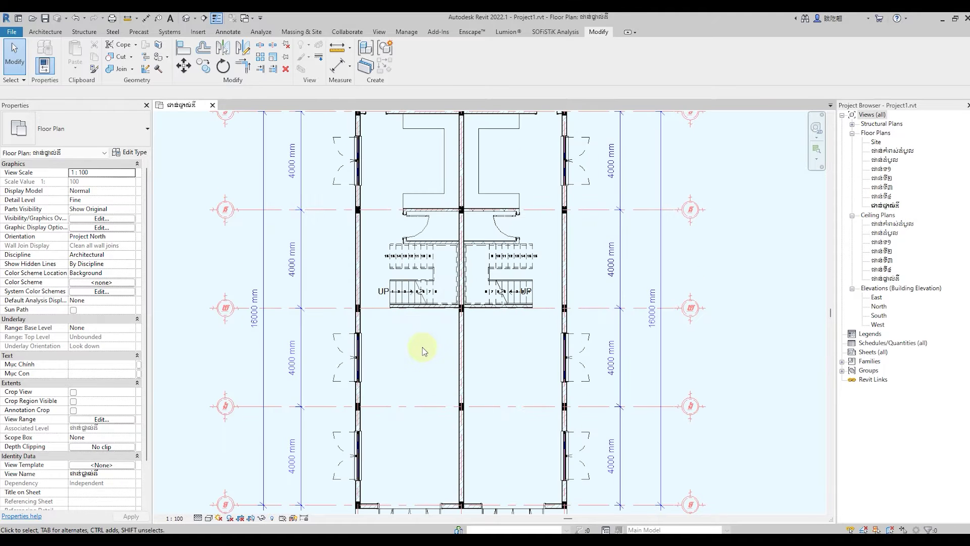
{"action": "scroll", "coordinate": [422, 349], "scroll_direction": "down", "scroll_amount": 1}
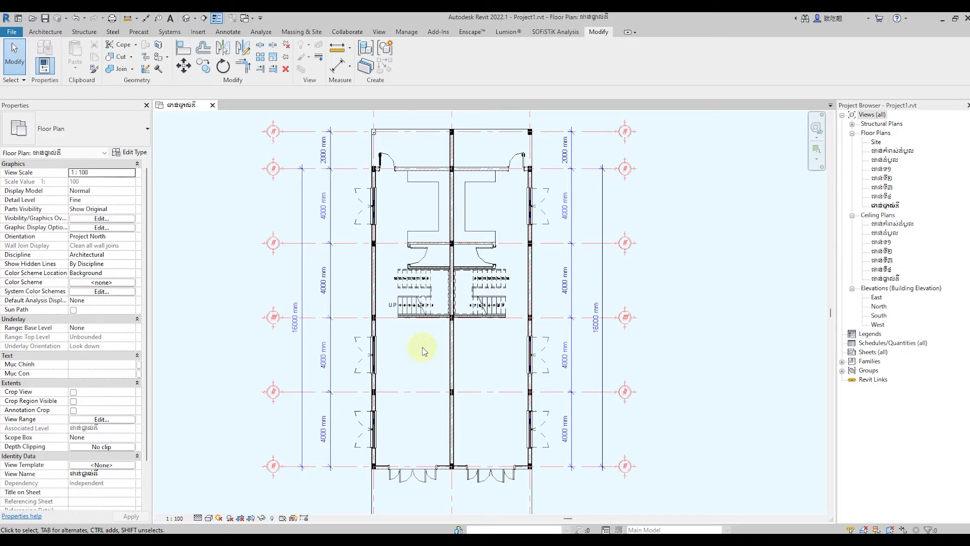
Zoom further into the plan and bring up the Architecture tools.
{"action": "scroll", "coordinate": [412, 207], "scroll_direction": "up", "scroll_amount": 1}
{"action": "scroll", "coordinate": [431, 205], "scroll_direction": "up", "scroll_amount": 1}
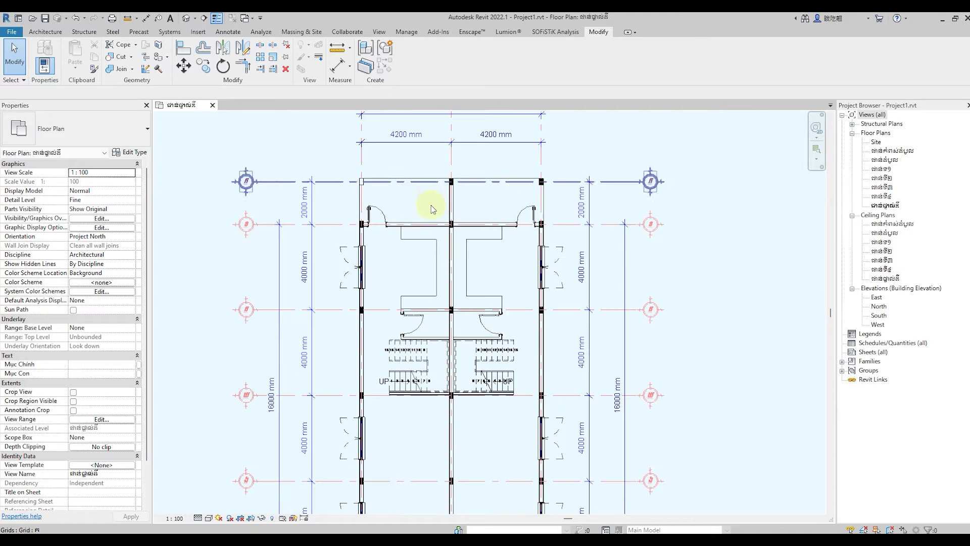
{"action": "scroll", "coordinate": [439, 235], "scroll_direction": "up", "scroll_amount": 1}
{"action": "scroll", "coordinate": [420, 273], "scroll_direction": "up", "scroll_amount": 1}
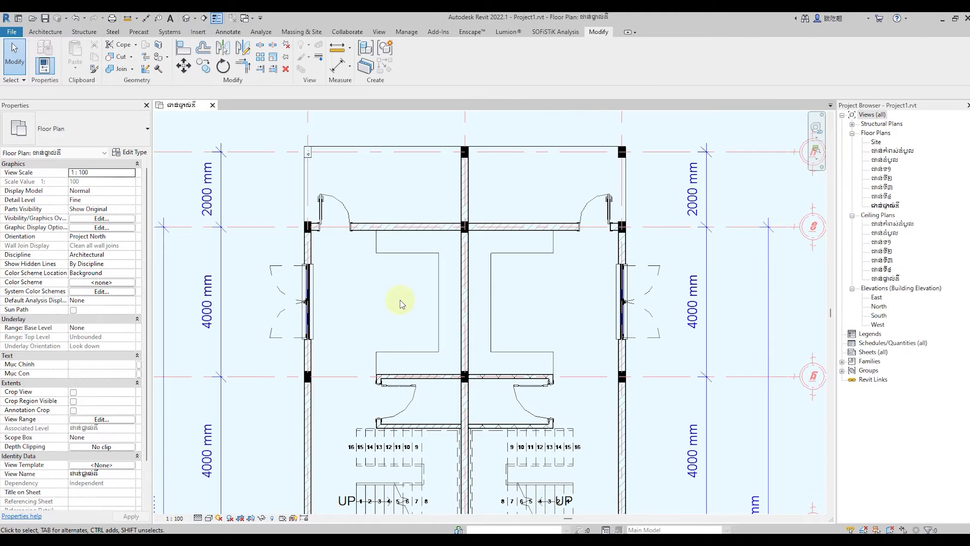
{"action": "scroll", "coordinate": [402, 303], "scroll_direction": "down", "scroll_amount": 1}
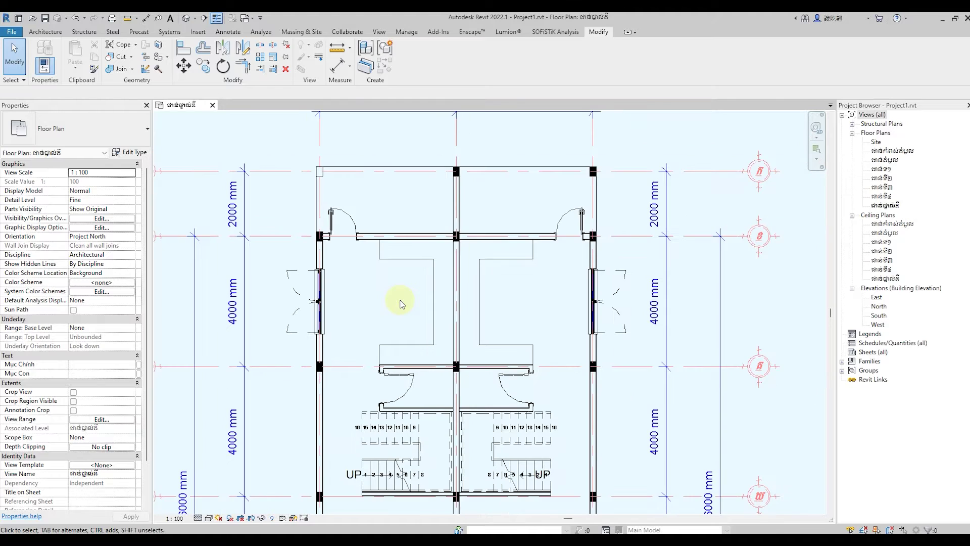
{"action": "left_click", "coordinate": [45, 31]}
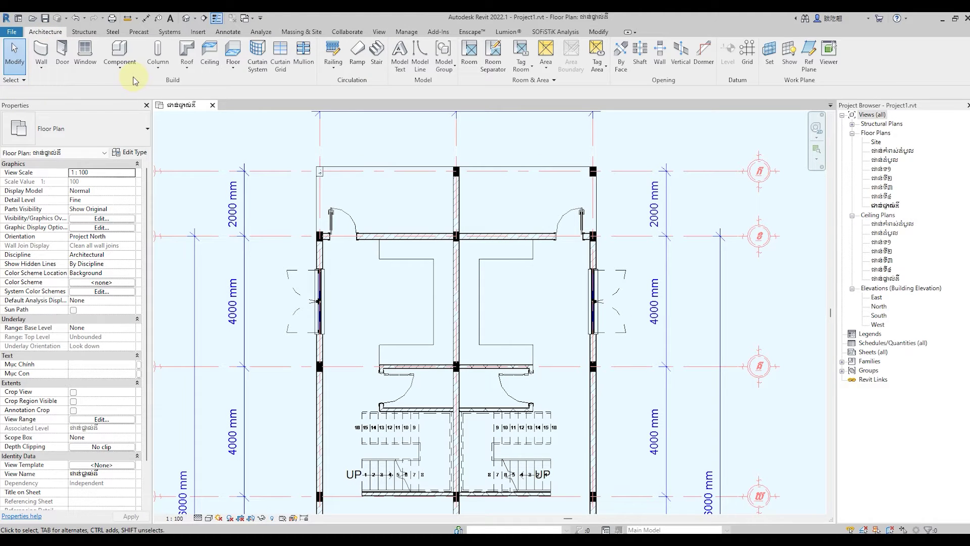
Start Component placement and browse Load Family to This PC > Downloads.
{"action": "left_click", "coordinate": [115, 57]}
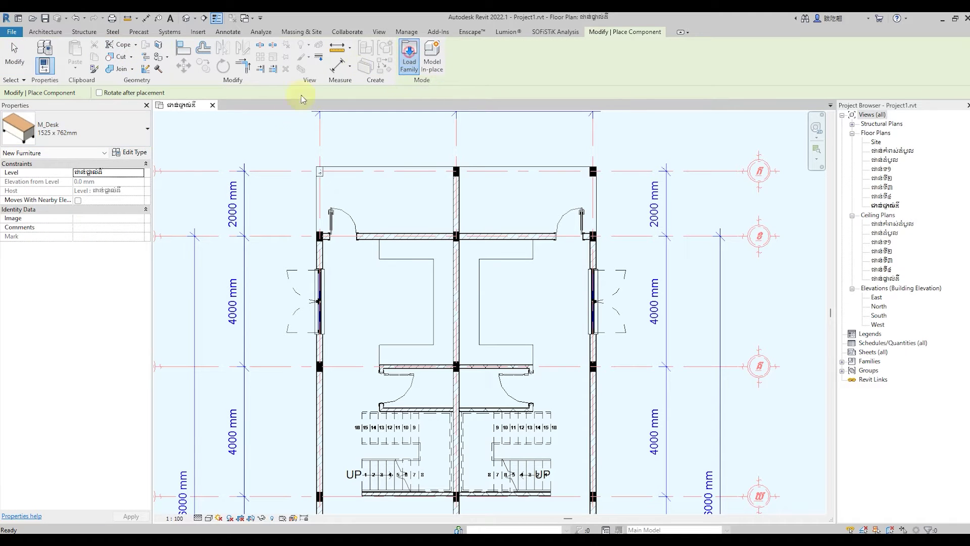
{"action": "left_click", "coordinate": [410, 56]}
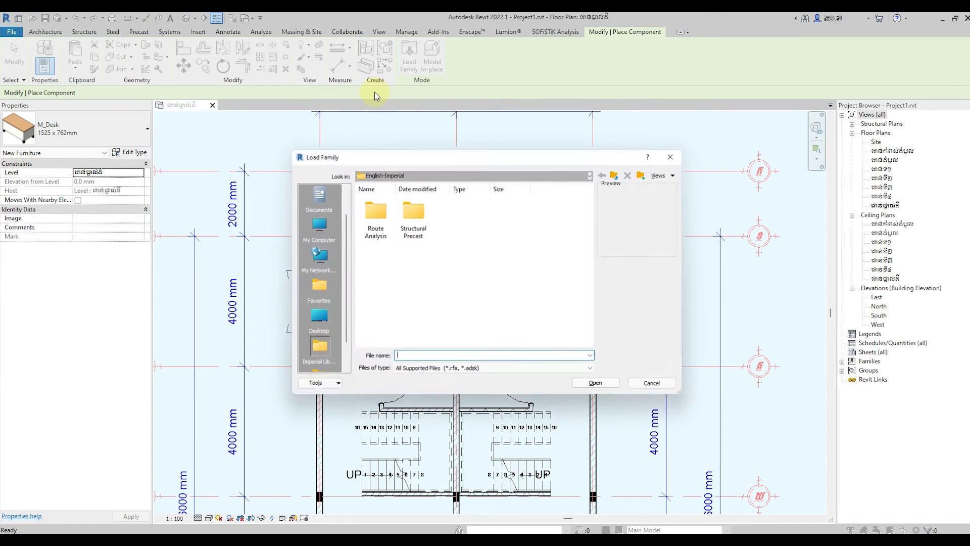
{"action": "left_click", "coordinate": [325, 244]}
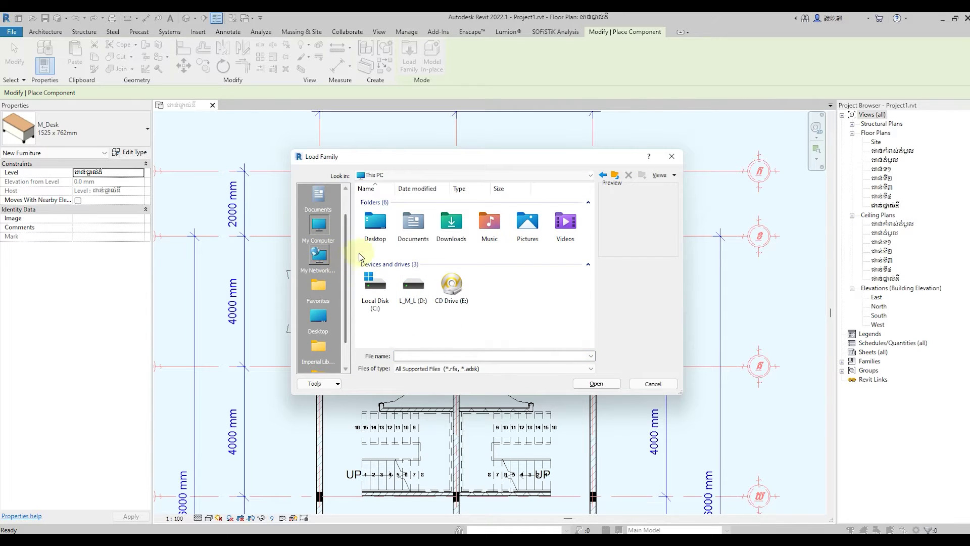
{"action": "left_click", "coordinate": [452, 227]}
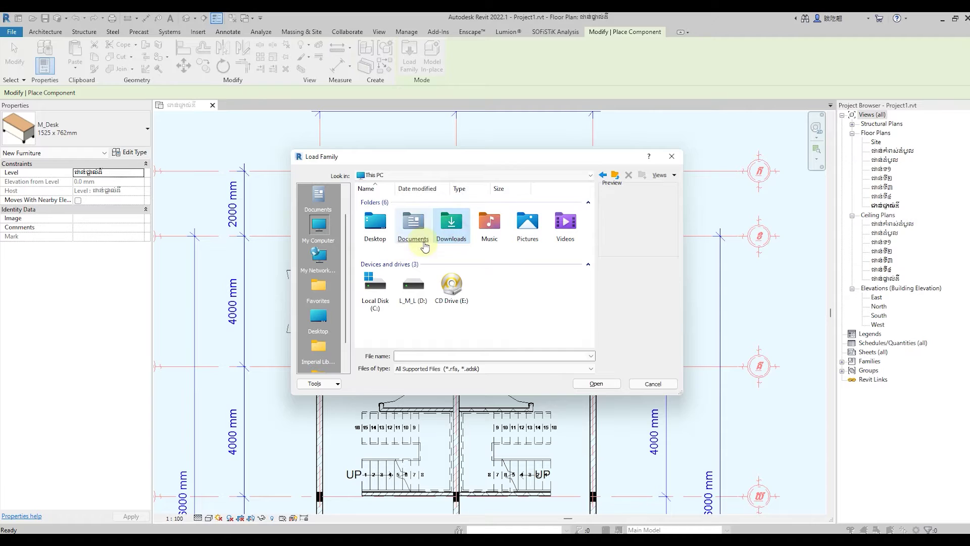
{"action": "key", "text": "Return"}
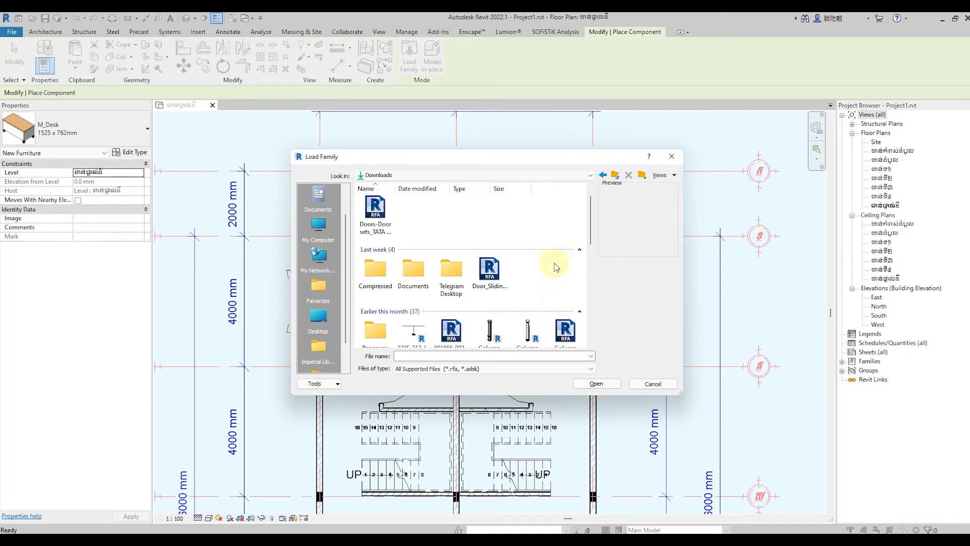
Preview the Downloads families and select the Sanitary shower family file.
{"action": "scroll", "coordinate": [554, 266], "scroll_direction": "down", "scroll_amount": 2}
{"action": "scroll", "coordinate": [556, 263], "scroll_direction": "down", "scroll_amount": 3}
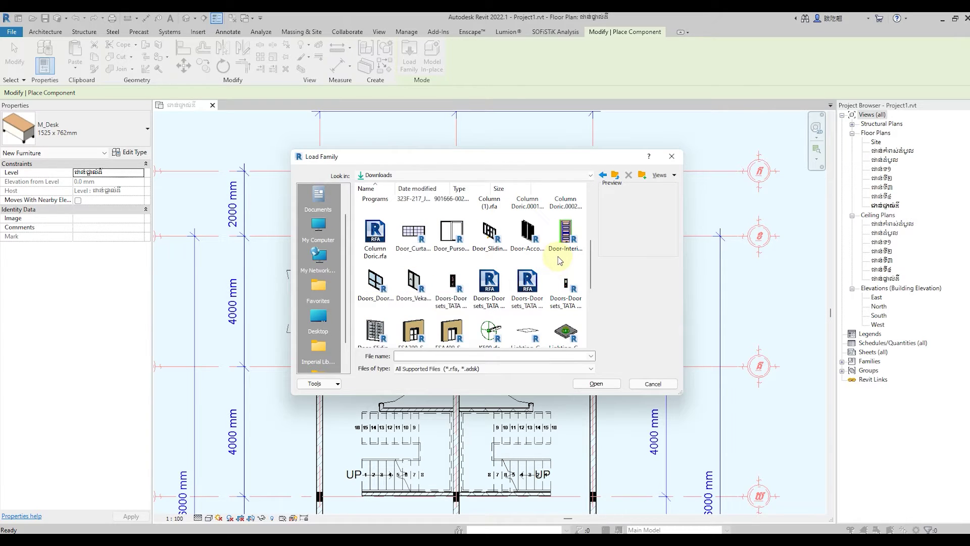
{"action": "scroll", "coordinate": [560, 261], "scroll_direction": "down", "scroll_amount": 2}
{"action": "left_click", "coordinate": [564, 258]}
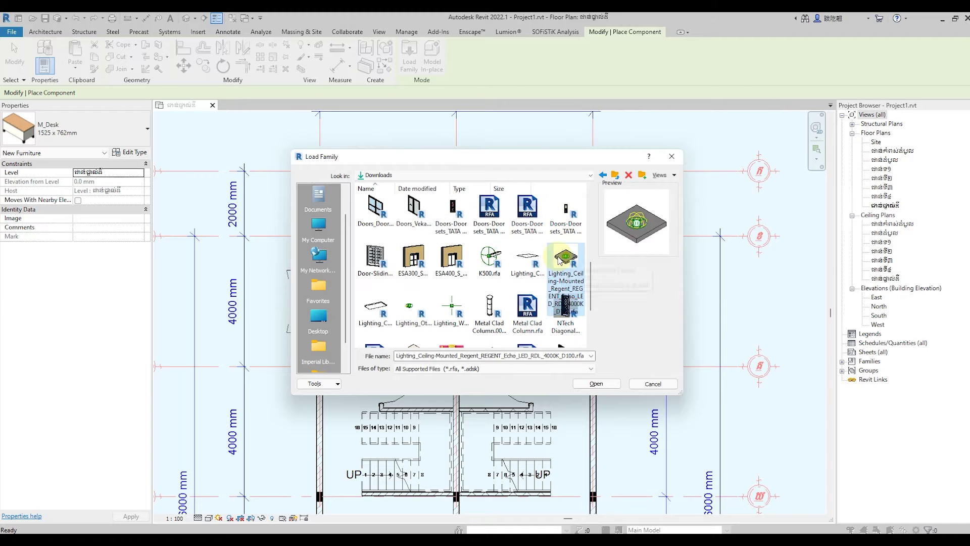
{"action": "left_click", "coordinate": [580, 299]}
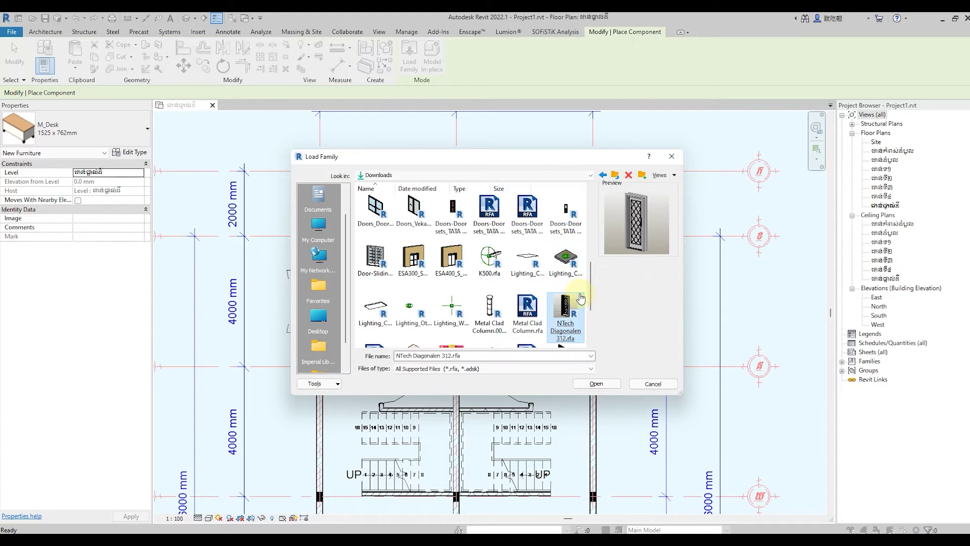
{"action": "scroll", "coordinate": [582, 298], "scroll_direction": "down", "scroll_amount": 2}
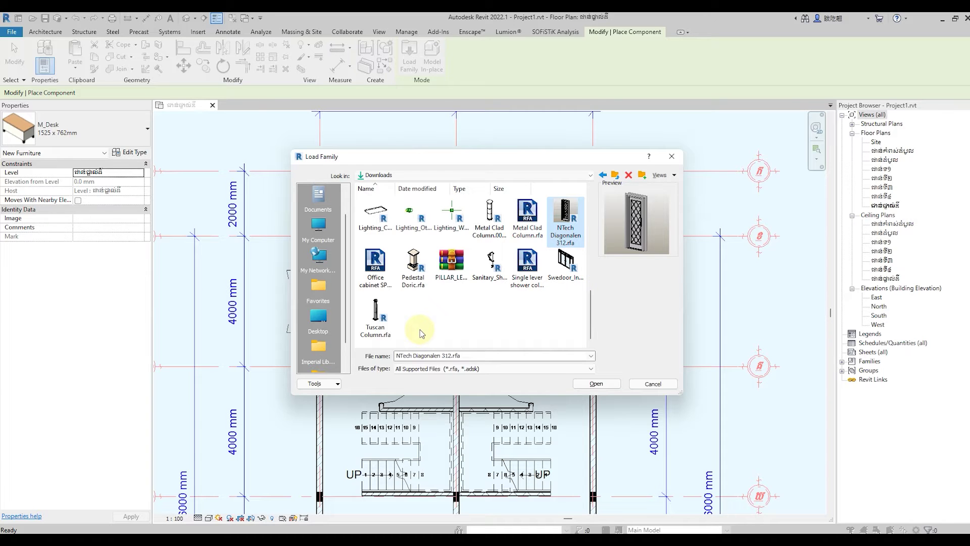
{"action": "left_click", "coordinate": [482, 268]}
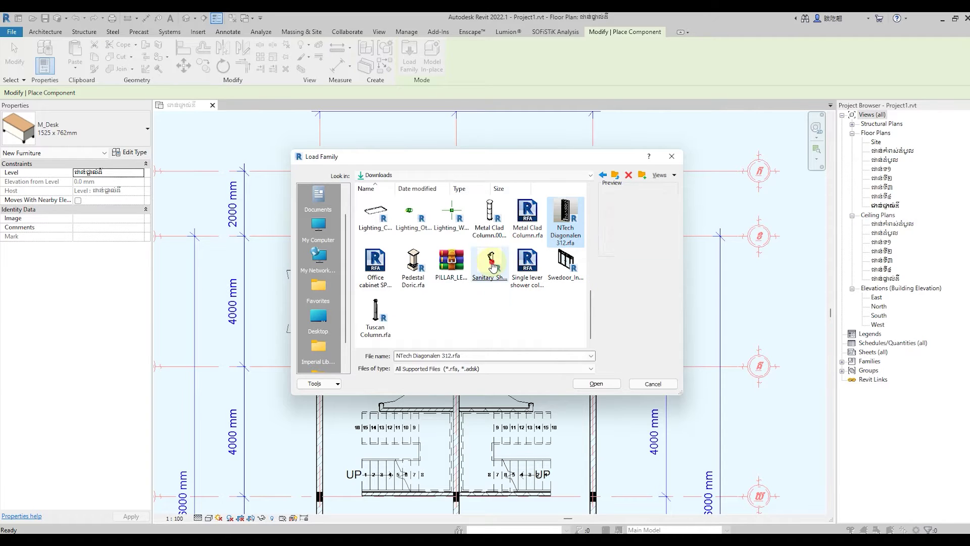
Load the Ponte Giulio H51GLR05 shower family and place it on the central dividing wall.
{"action": "double_click", "coordinate": [480, 294]}
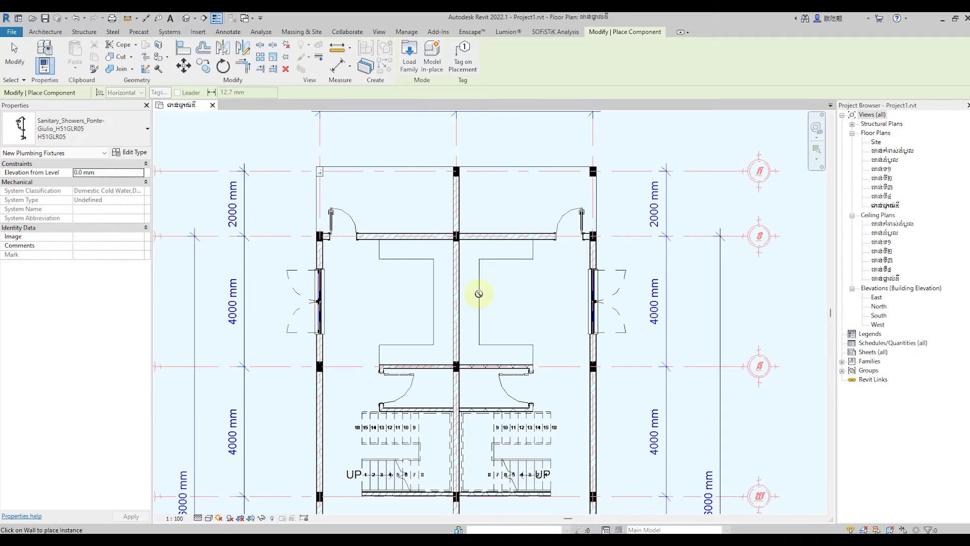
{"action": "scroll", "coordinate": [445, 396], "scroll_direction": "up", "scroll_amount": 2}
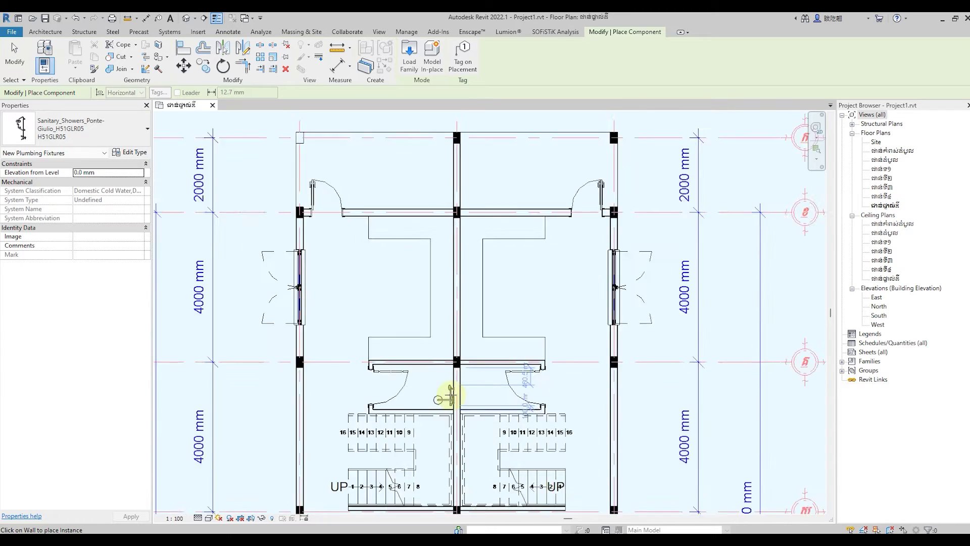
{"action": "scroll", "coordinate": [450, 390], "scroll_direction": "up", "scroll_amount": 2}
{"action": "scroll", "coordinate": [449, 391], "scroll_direction": "up", "scroll_amount": 1}
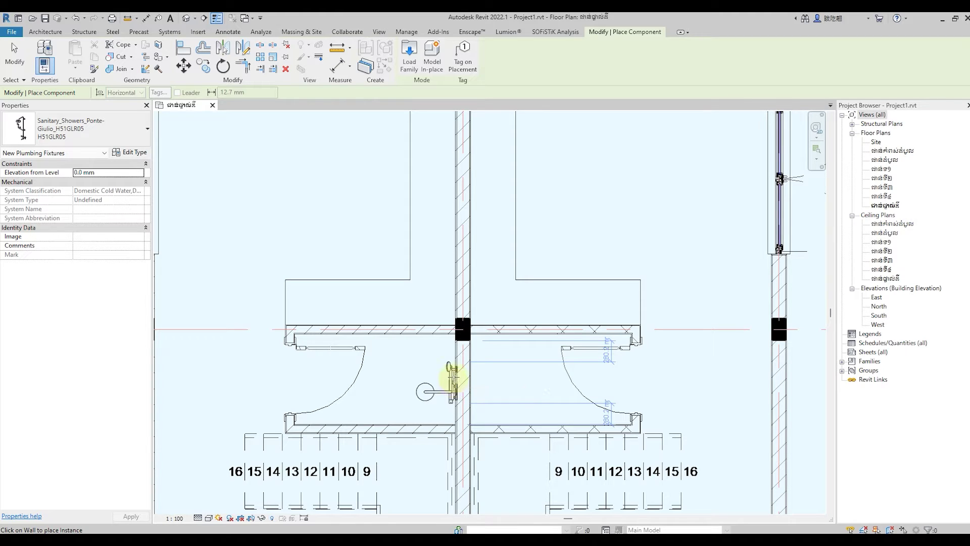
{"action": "left_click", "coordinate": [453, 382]}
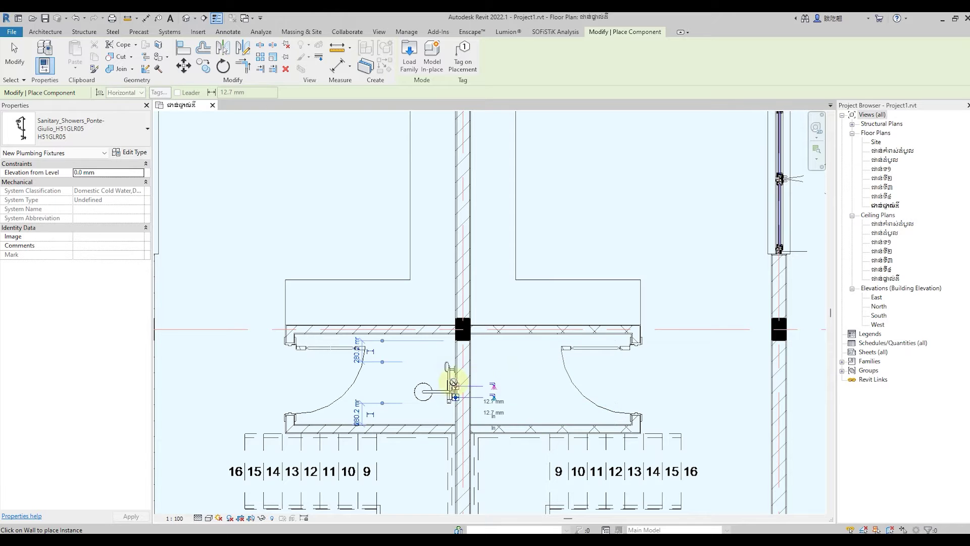
{"action": "left_click", "coordinate": [15, 59]}
Deselect the shower and zoom into the left unit's stair and door area.
{"action": "key", "text": "Escape"}
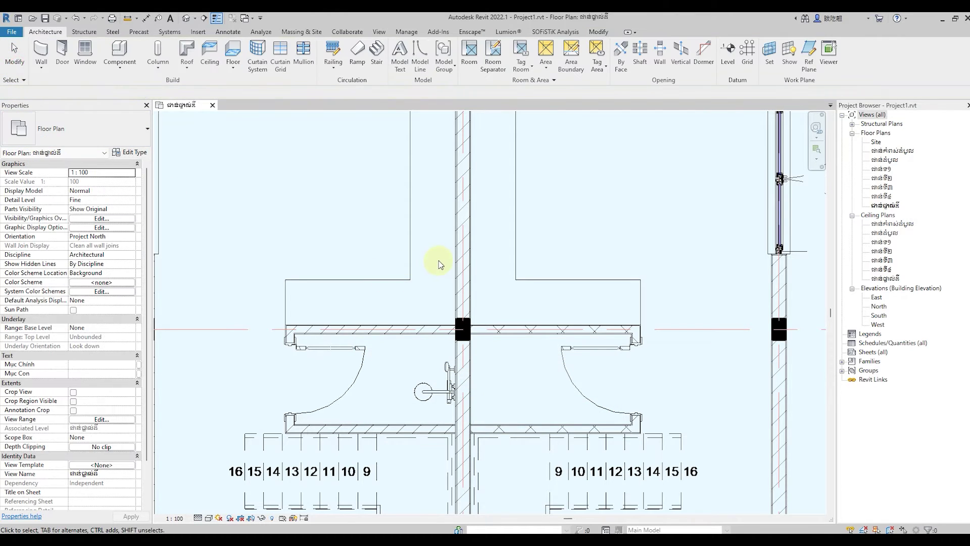
{"action": "scroll", "coordinate": [438, 260], "scroll_direction": "down", "scroll_amount": 2}
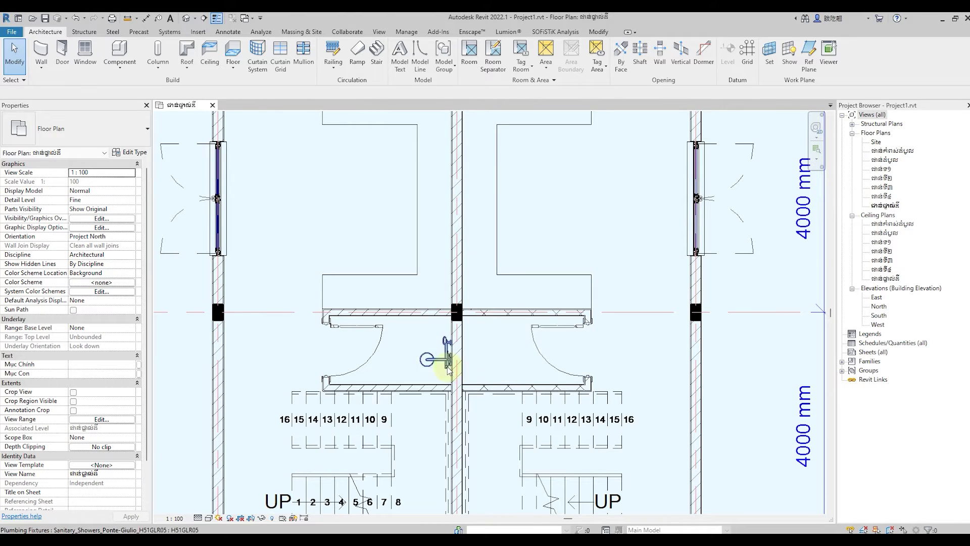
{"action": "scroll", "coordinate": [452, 351], "scroll_direction": "up", "scroll_amount": 4}
{"action": "scroll", "coordinate": [508, 353], "scroll_direction": "down", "scroll_amount": 2}
{"action": "scroll", "coordinate": [539, 343], "scroll_direction": "down", "scroll_amount": 2}
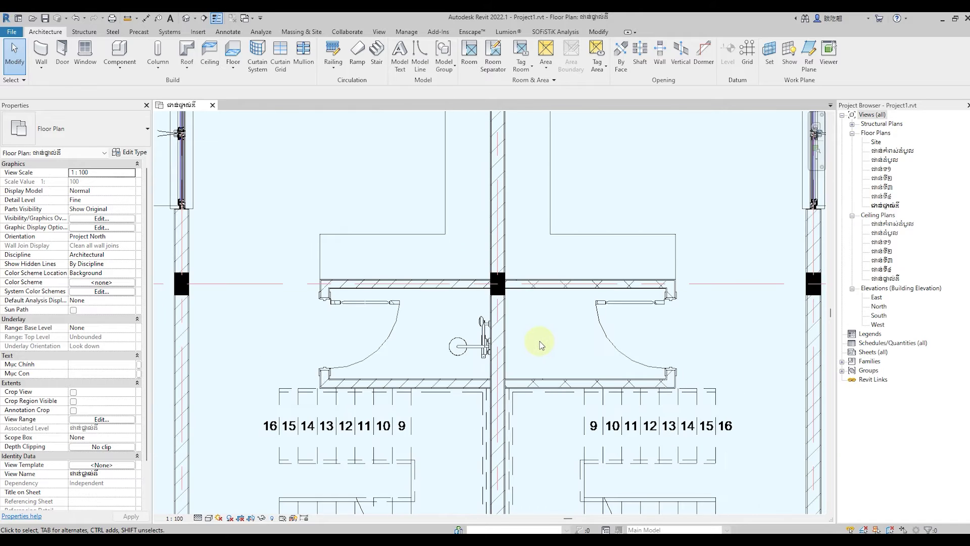
{"action": "scroll", "coordinate": [531, 338], "scroll_direction": "down", "scroll_amount": 1}
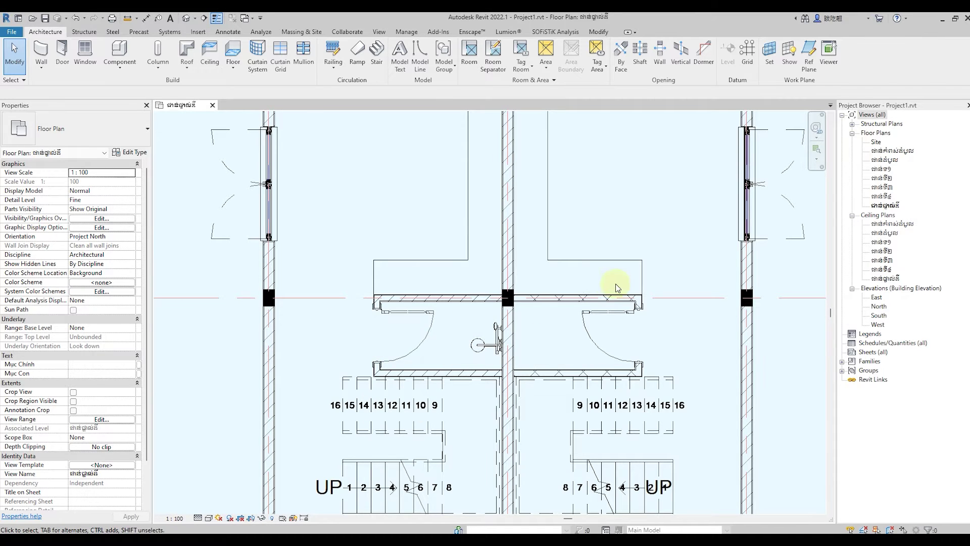
{"action": "scroll", "coordinate": [553, 319], "scroll_direction": "down", "scroll_amount": 1}
{"action": "scroll", "coordinate": [555, 321], "scroll_direction": "down", "scroll_amount": 1}
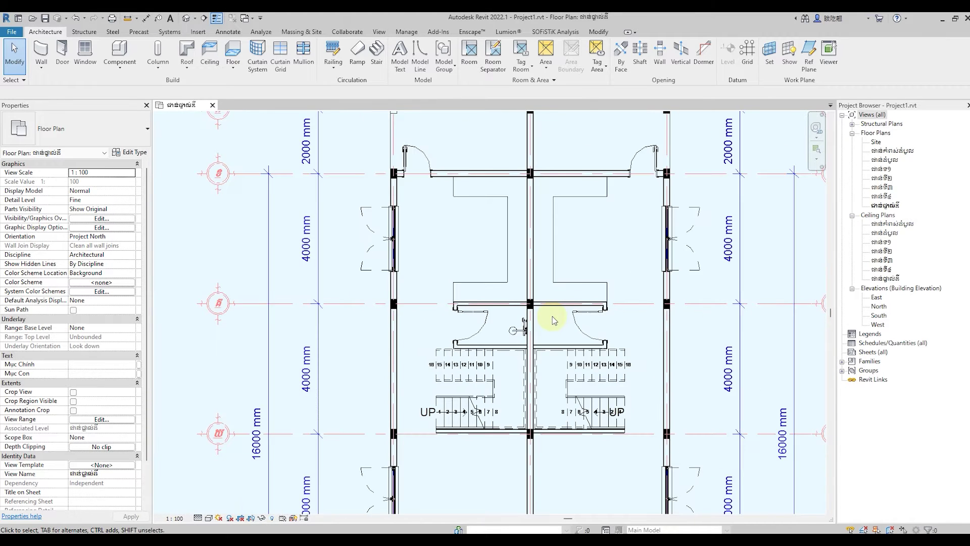
{"action": "scroll", "coordinate": [405, 355], "scroll_direction": "up", "scroll_amount": 1}
{"action": "scroll", "coordinate": [440, 340], "scroll_direction": "up", "scroll_amount": 1}
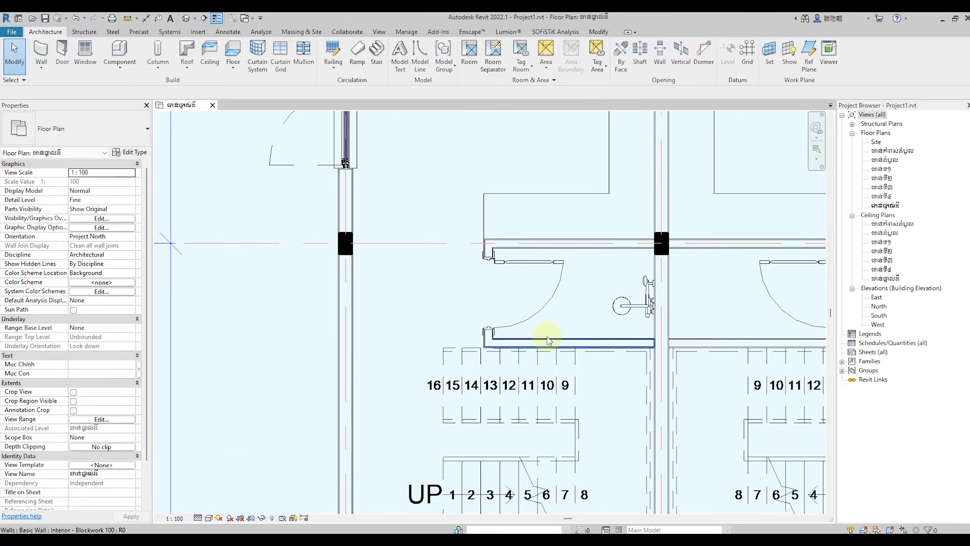
Drag the left end of the short wall below the left door past the door hinge.
{"action": "left_click", "coordinate": [529, 335]}
{"action": "scroll", "coordinate": [478, 348], "scroll_direction": "up", "scroll_amount": 1}
{"action": "scroll", "coordinate": [479, 349], "scroll_direction": "up", "scroll_amount": 1}
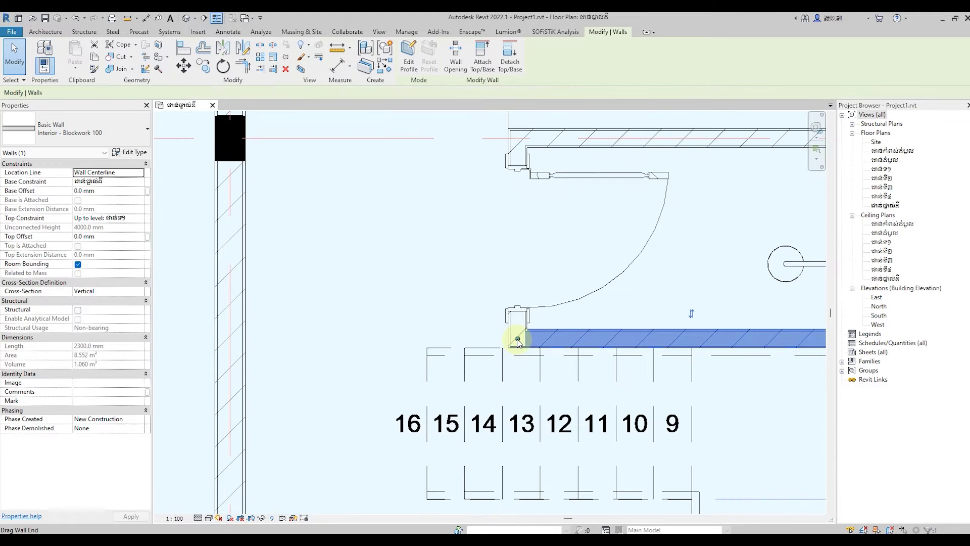
{"action": "mouse_move", "coordinate": [516, 336]}
{"action": "left_mouse_down"}
{"action": "mouse_move", "coordinate": [438, 339]}
{"action": "mouse_move", "coordinate": [427, 348]}
{"action": "mouse_move", "coordinate": [433, 340]}
{"action": "mouse_move", "coordinate": [427, 357]}
{"action": "mouse_move", "coordinate": [430, 339]}
{"action": "left_mouse_up"}
{"action": "scroll", "coordinate": [434, 344], "scroll_direction": "down", "scroll_amount": 1}
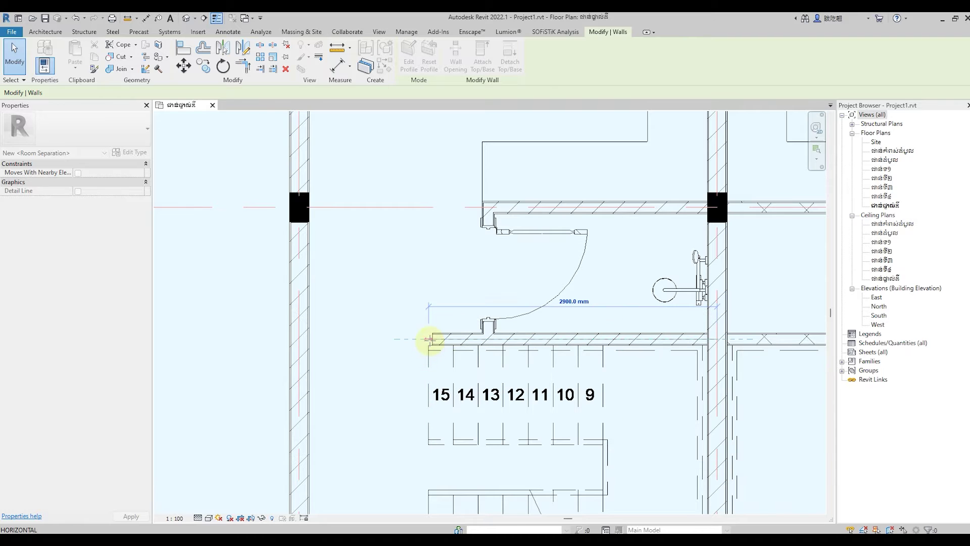
{"action": "left_click_drag", "start_coordinate": [430, 339], "coordinate": [429, 338]}
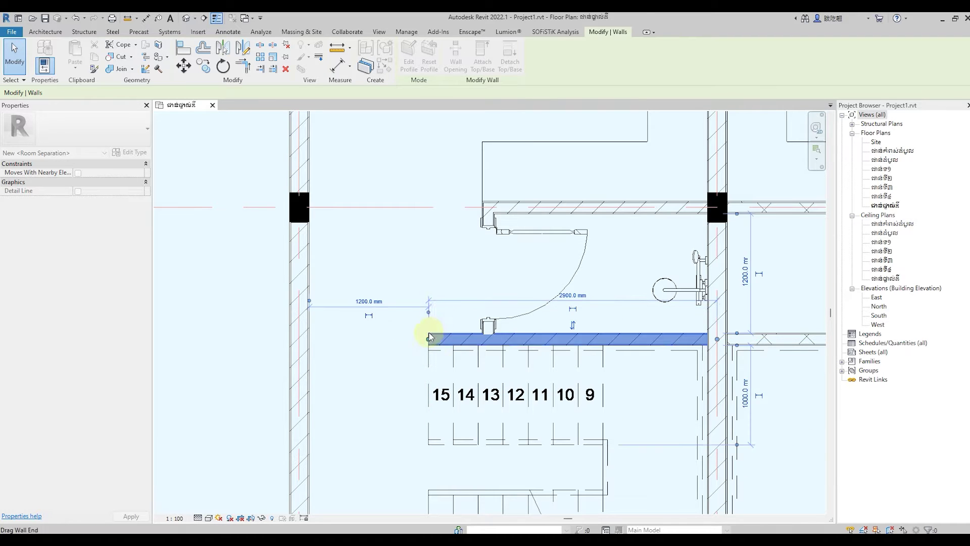
Deselect the wall and zoom around to review the extended wall.
{"action": "left_click", "coordinate": [396, 352]}
{"action": "scroll", "coordinate": [439, 301], "scroll_direction": "down", "scroll_amount": 3}
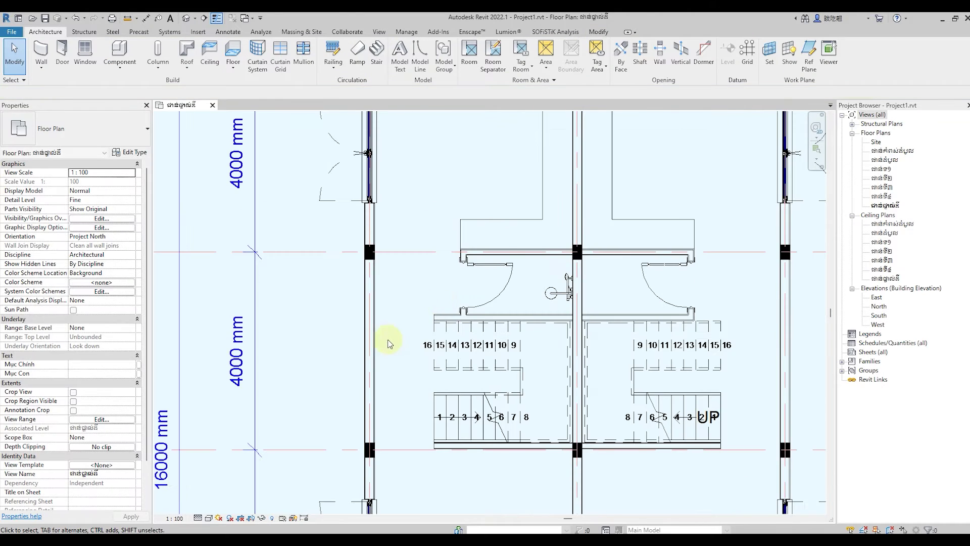
{"action": "scroll", "coordinate": [388, 344], "scroll_direction": "down", "scroll_amount": 1}
{"action": "scroll", "coordinate": [391, 344], "scroll_direction": "down", "scroll_amount": 1}
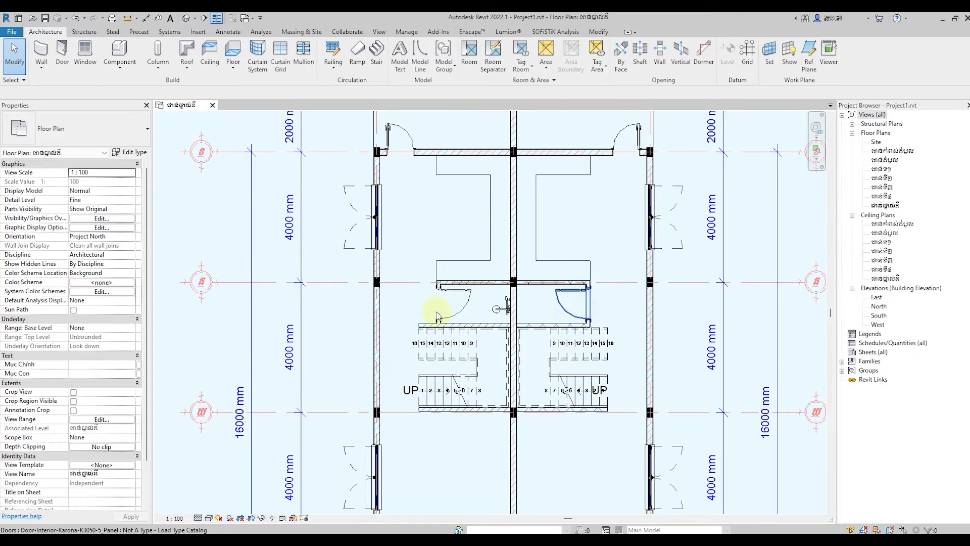
{"action": "scroll", "coordinate": [433, 311], "scroll_direction": "up", "scroll_amount": 1}
{"action": "scroll", "coordinate": [436, 297], "scroll_direction": "up", "scroll_amount": 1}
{"action": "scroll", "coordinate": [435, 295], "scroll_direction": "up", "scroll_amount": 1}
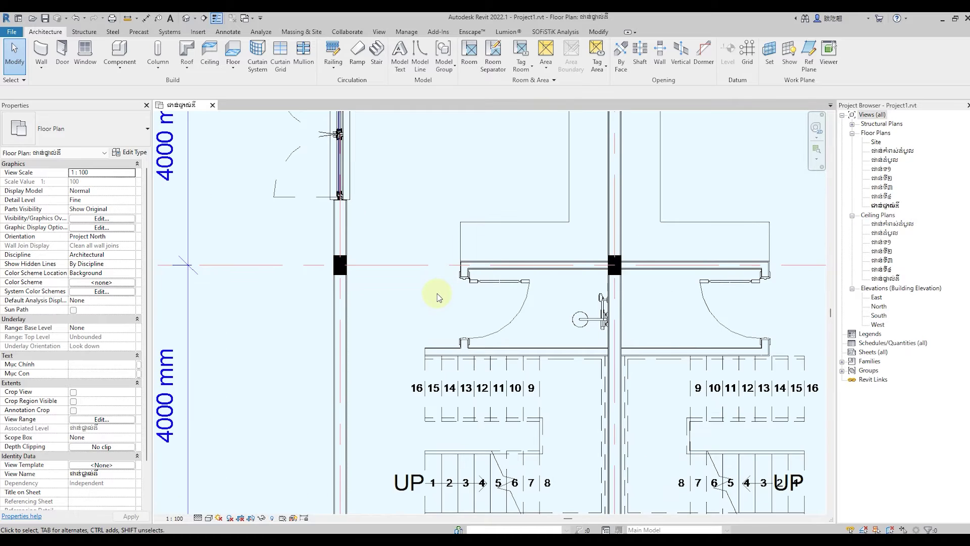
{"action": "scroll", "coordinate": [445, 303], "scroll_direction": "up", "scroll_amount": 1}
Select the left unit's door and the short wall piece at its hinge.
{"action": "left_click", "coordinate": [465, 352]}
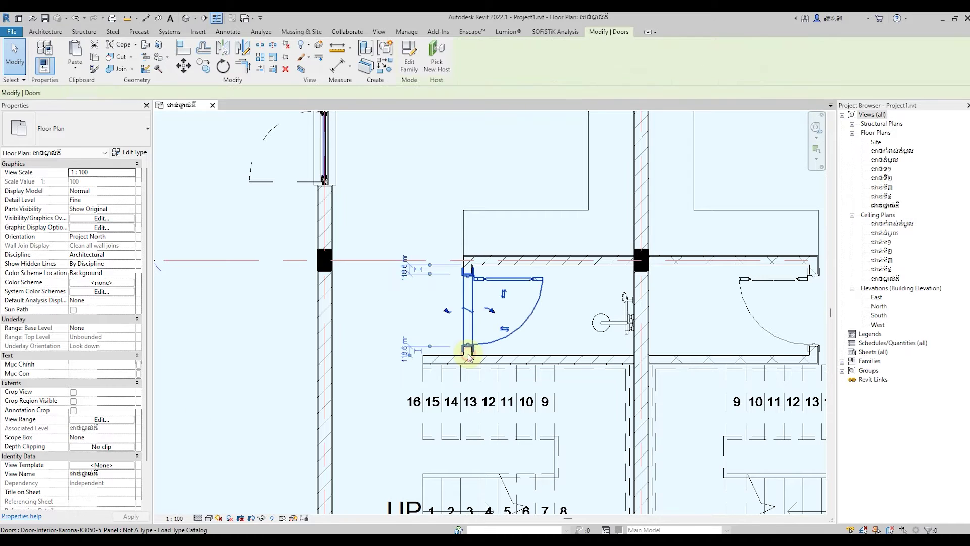
{"action": "left_click", "coordinate": [543, 331]}
{"action": "scroll", "coordinate": [466, 346], "scroll_direction": "up", "scroll_amount": 1}
{"action": "scroll", "coordinate": [462, 347], "scroll_direction": "up", "scroll_amount": 1}
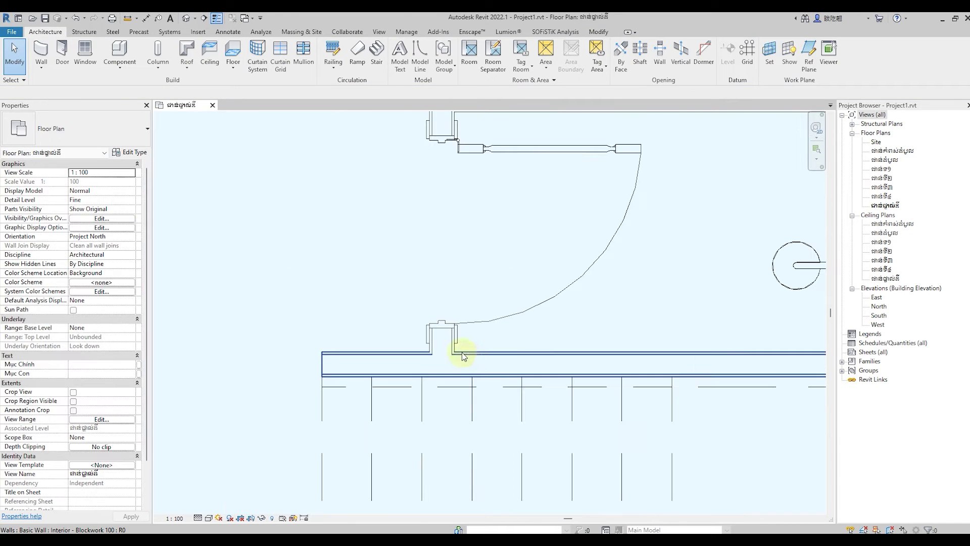
{"action": "scroll", "coordinate": [444, 340], "scroll_direction": "up", "scroll_amount": 1}
{"action": "scroll", "coordinate": [448, 348], "scroll_direction": "up", "scroll_amount": 1}
{"action": "left_click", "coordinate": [450, 348]}
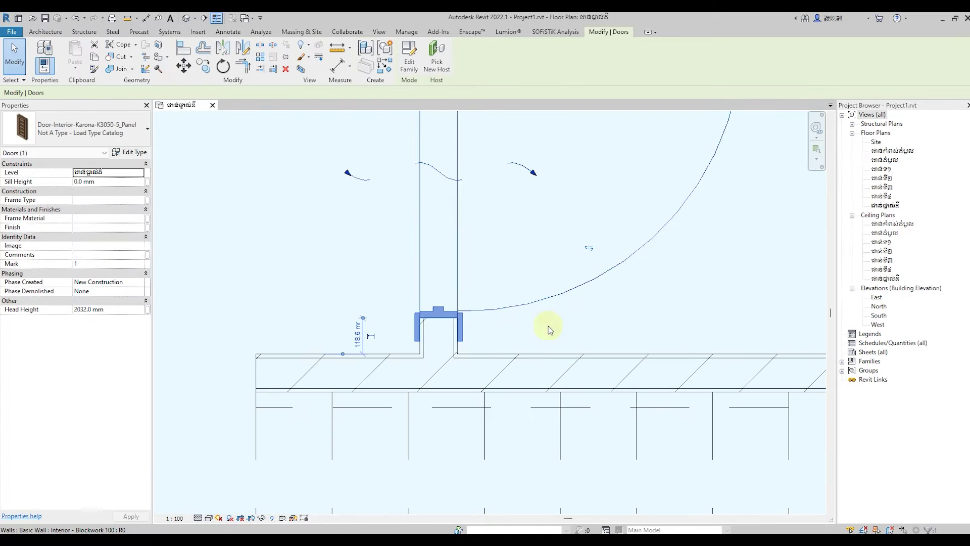
{"action": "left_click", "coordinate": [548, 324]}
{"action": "left_click", "coordinate": [453, 357]}
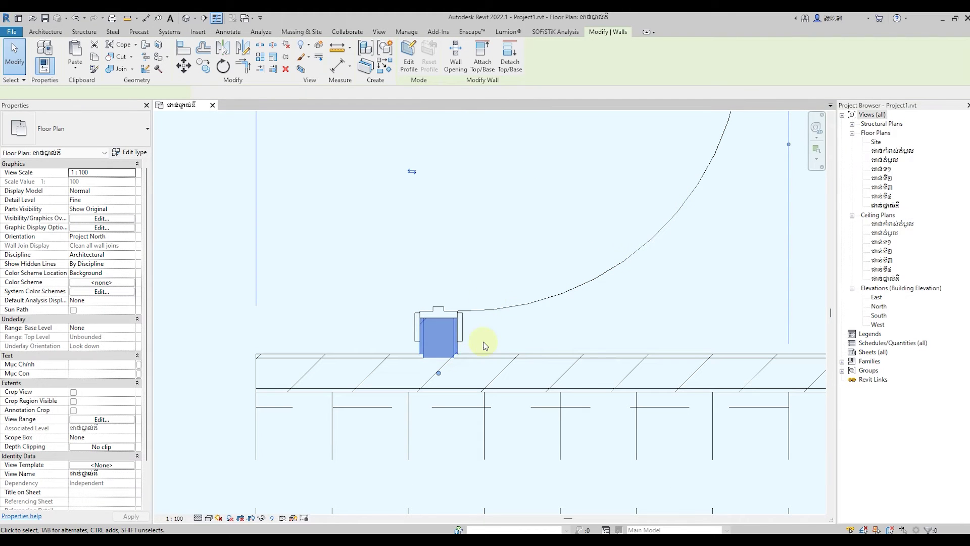
Align the door's edges with the lower wall's left edge.
{"action": "left_click", "coordinate": [183, 49]}
{"action": "left_click", "coordinate": [257, 376]}
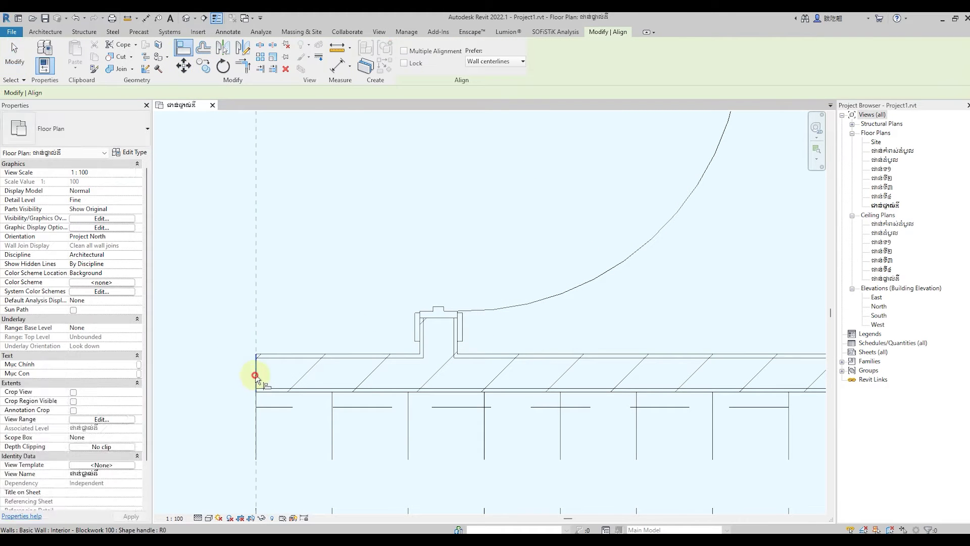
{"action": "left_click", "coordinate": [419, 348]}
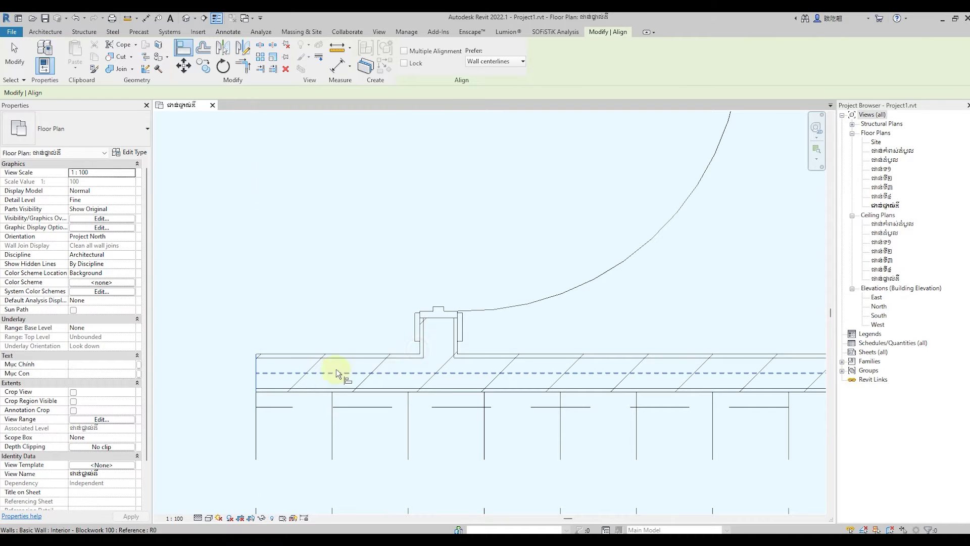
{"action": "left_click", "coordinate": [257, 378]}
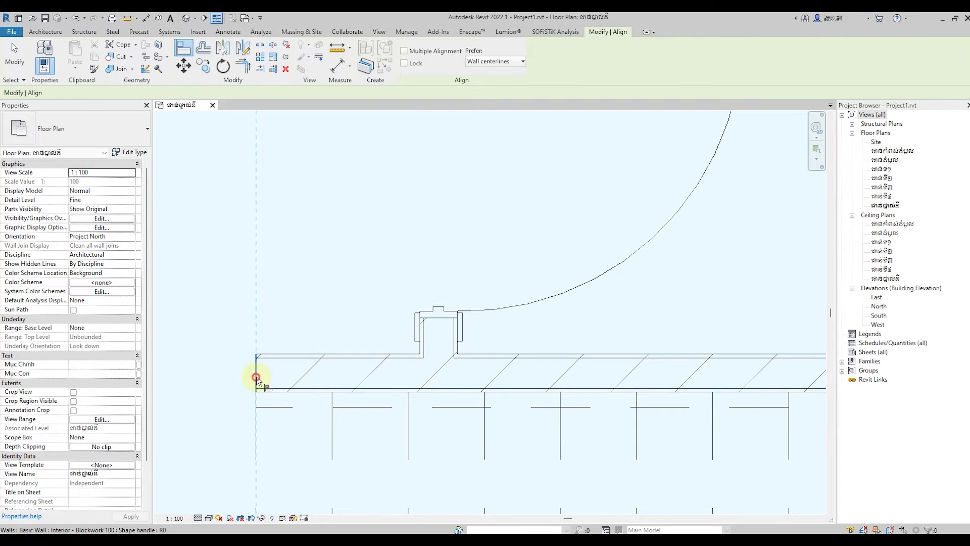
{"action": "left_click", "coordinate": [419, 354]}
{"action": "key", "text": "Escape"}
{"action": "scroll", "coordinate": [425, 342], "scroll_direction": "down", "scroll_amount": 2}
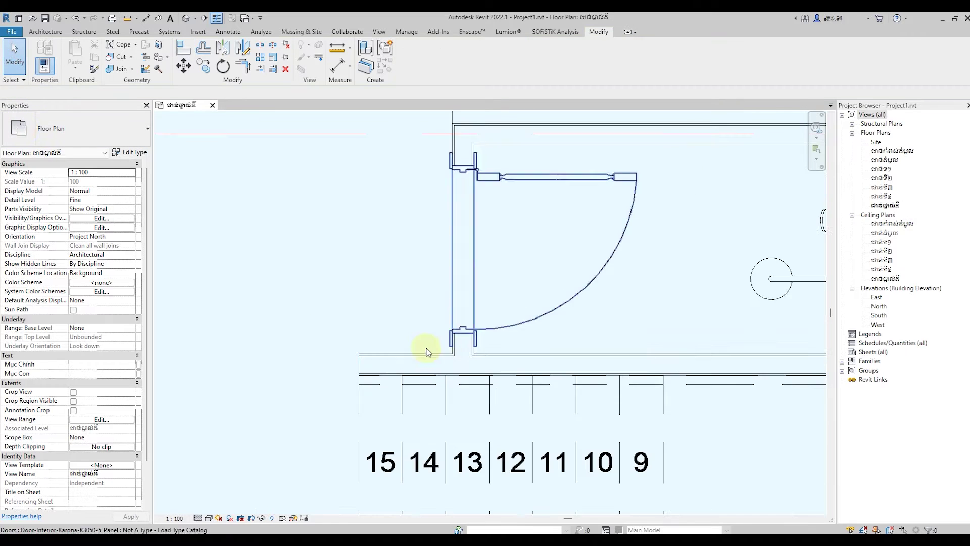
{"action": "scroll", "coordinate": [404, 342], "scroll_direction": "down", "scroll_amount": 2}
{"action": "scroll", "coordinate": [444, 349], "scroll_direction": "up", "scroll_amount": 3}
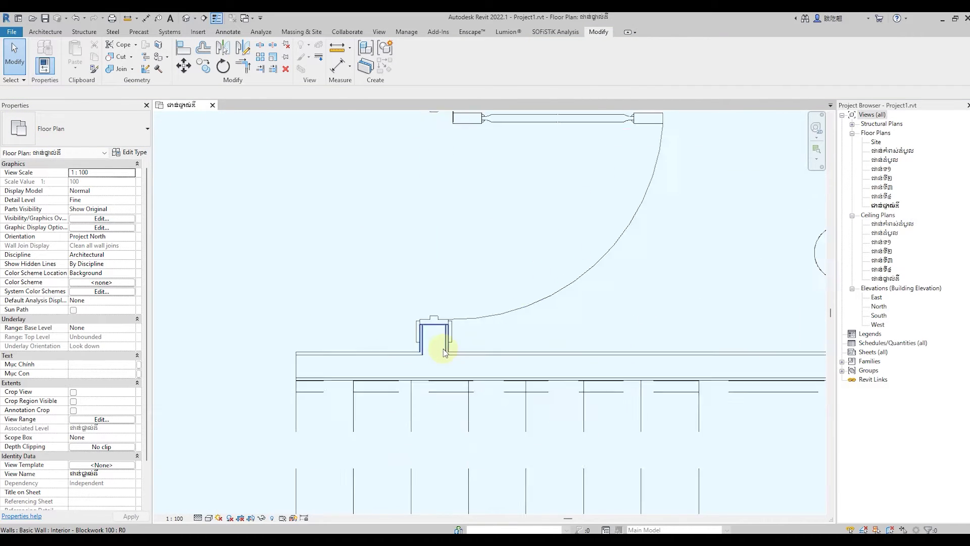
{"action": "scroll", "coordinate": [444, 348], "scroll_direction": "up", "scroll_amount": 2}
Move the door and its jamb wall to the lower wall's left end.
{"action": "left_click", "coordinate": [447, 353]}
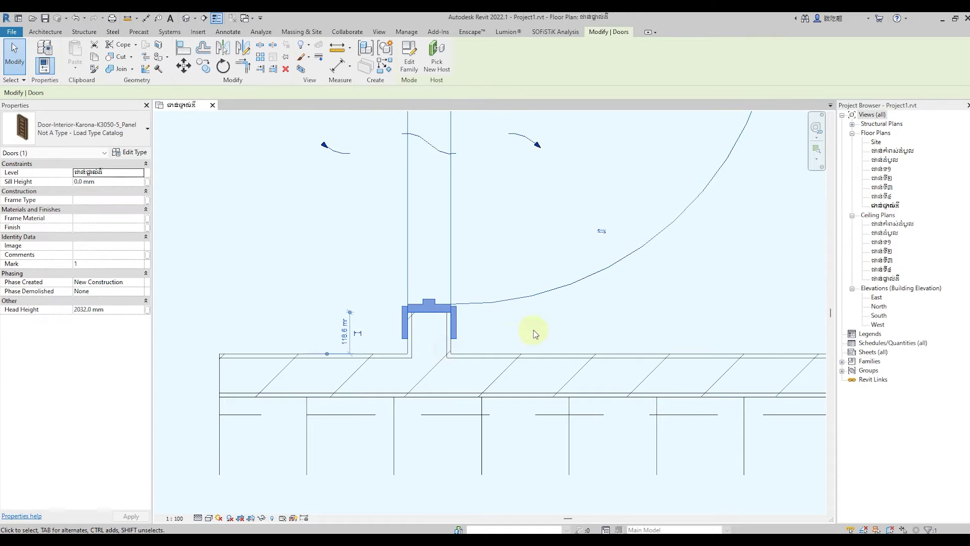
{"action": "key", "text": "Escape"}
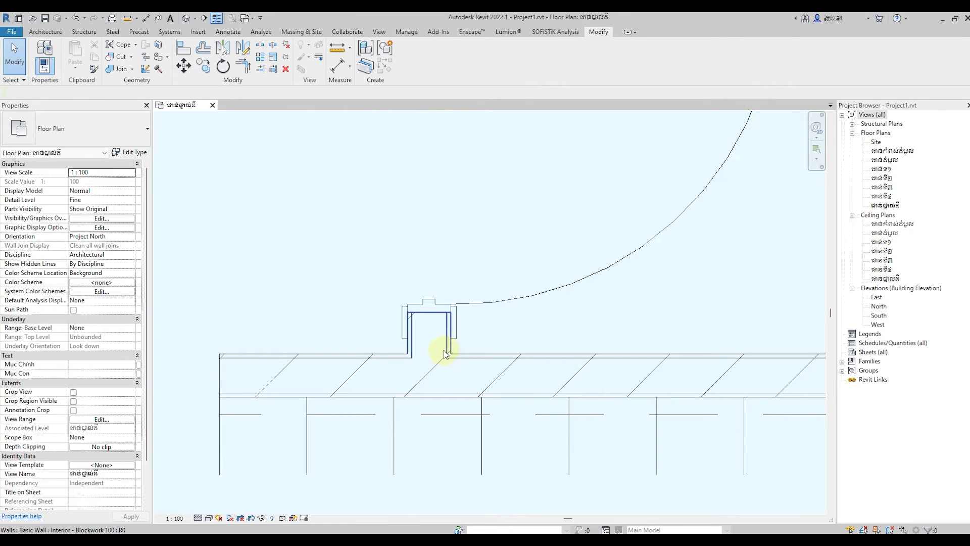
{"action": "left_click", "coordinate": [445, 350]}
{"action": "left_click", "coordinate": [187, 70]}
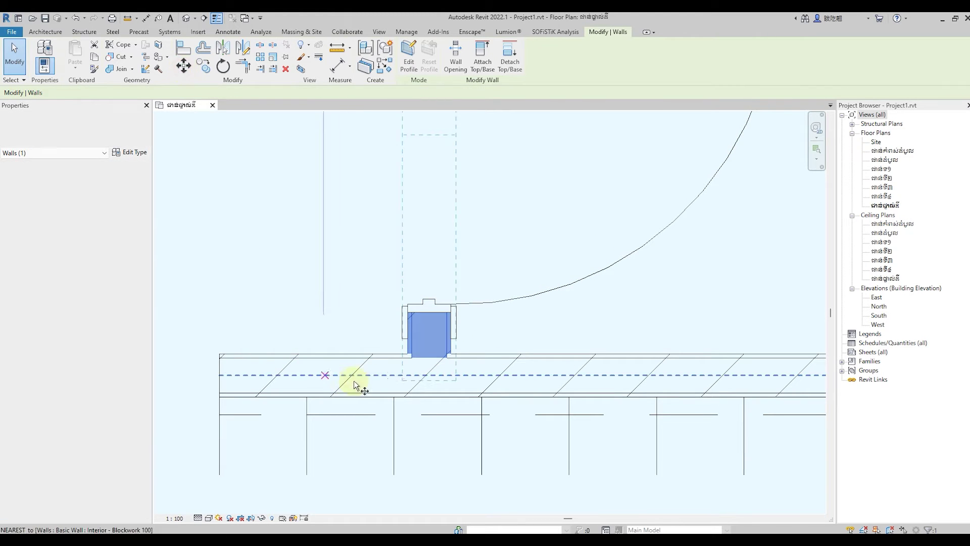
{"action": "left_click", "coordinate": [407, 357]}
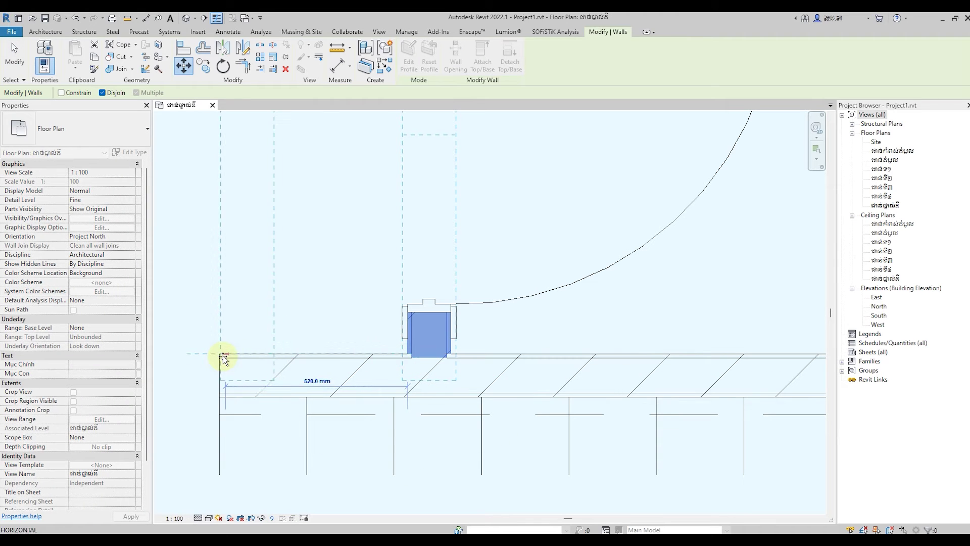
{"action": "left_click", "coordinate": [219, 355]}
{"action": "left_click", "coordinate": [483, 331]}
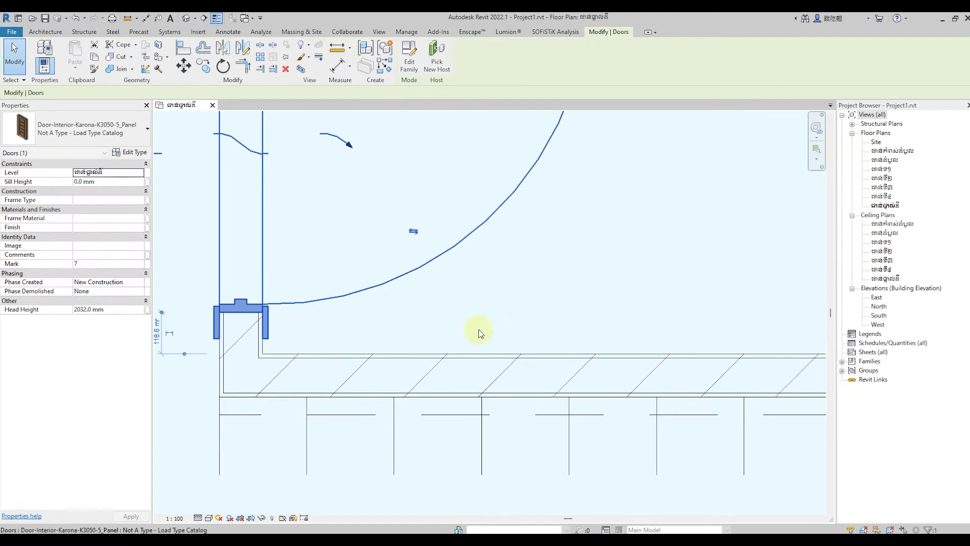
{"action": "scroll", "coordinate": [432, 347], "scroll_direction": "up", "scroll_amount": 3}
{"action": "scroll", "coordinate": [391, 352], "scroll_direction": "up", "scroll_amount": 2}
{"action": "scroll", "coordinate": [391, 352], "scroll_direction": "down", "scroll_amount": 2}
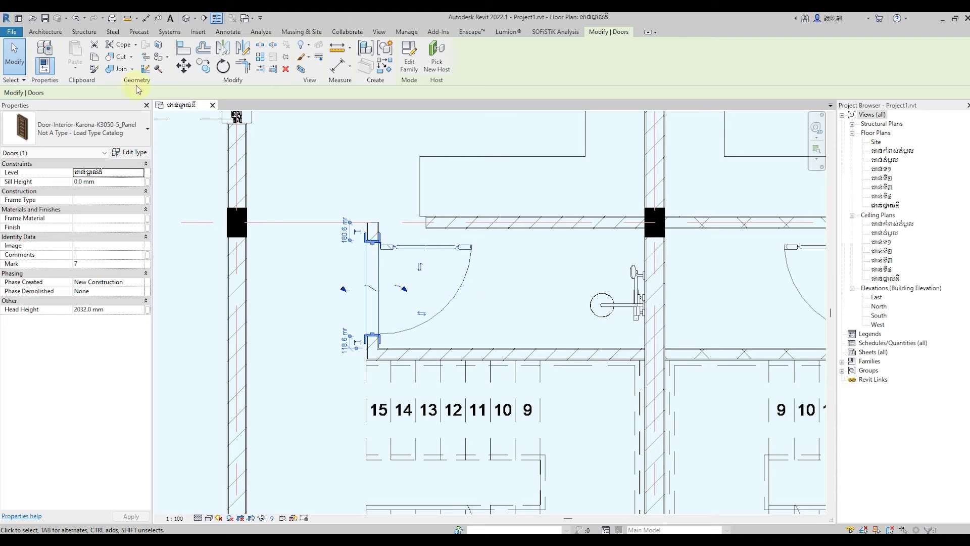
{"action": "left_click", "coordinate": [349, 223]}
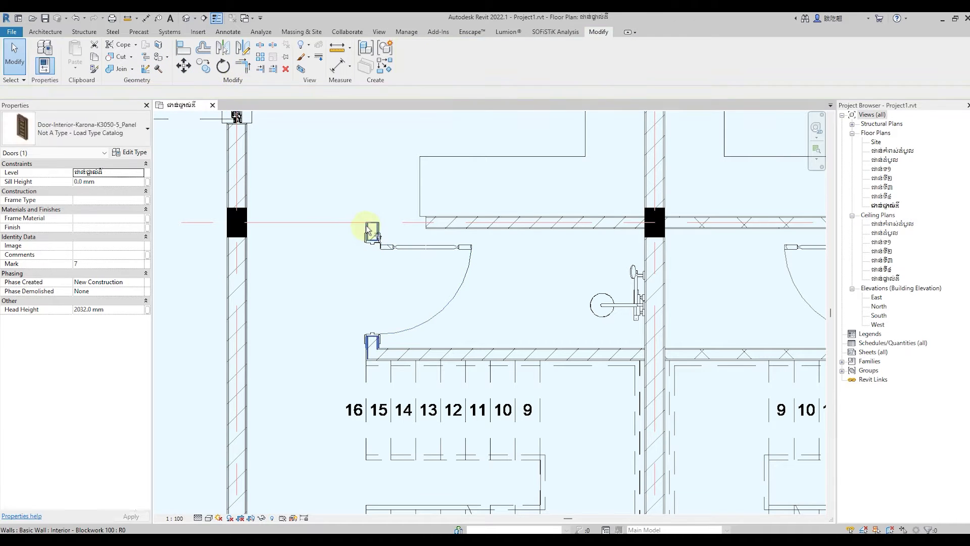
Extend the upper wall to meet the door-side wall with Trim/Extend to Corner (TR).
{"action": "key", "text": "t"}
{"action": "key", "text": "r"}
{"action": "left_click", "coordinate": [443, 223]}
{"action": "left_click", "coordinate": [368, 262]}
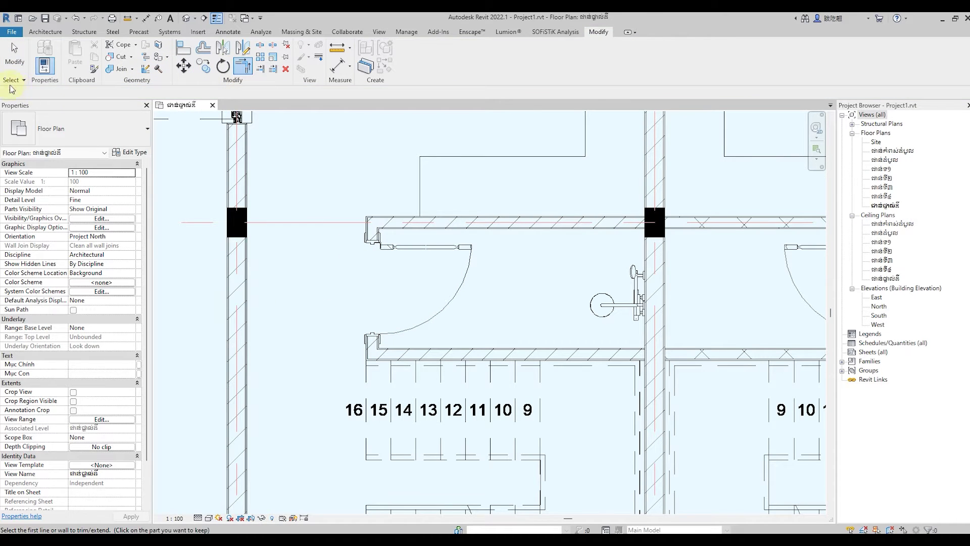
{"action": "left_click", "coordinate": [14, 56]}
Zoom out over the plan and back in on the right unit's stair and blockwork wall.
{"action": "scroll", "coordinate": [353, 277], "scroll_direction": "down", "scroll_amount": 3}
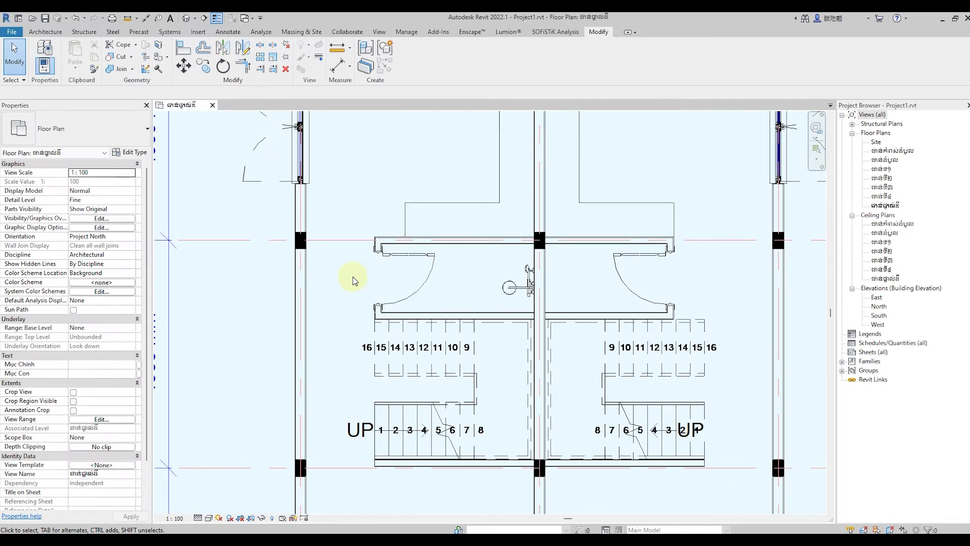
{"action": "scroll", "coordinate": [350, 277], "scroll_direction": "down", "scroll_amount": 2}
{"action": "scroll", "coordinate": [350, 277], "scroll_direction": "down", "scroll_amount": 2}
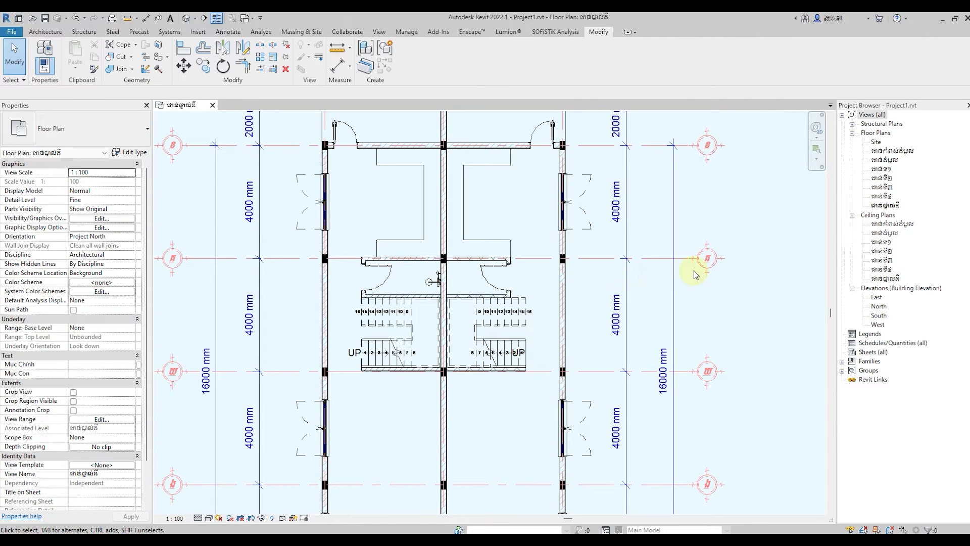
{"action": "scroll", "coordinate": [589, 300], "scroll_direction": "down", "scroll_amount": 1}
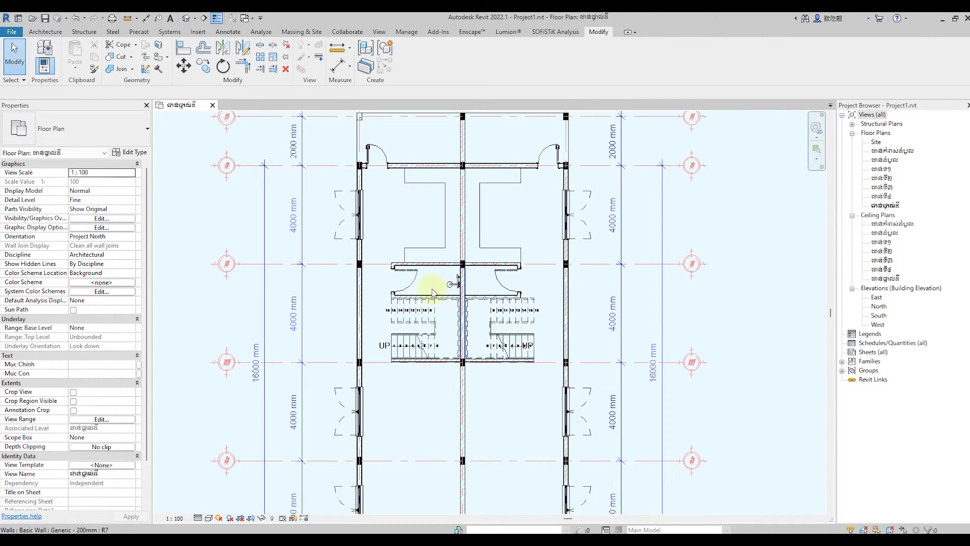
{"action": "scroll", "coordinate": [430, 282], "scroll_direction": "up", "scroll_amount": 1}
{"action": "scroll", "coordinate": [427, 284], "scroll_direction": "up", "scroll_amount": 1}
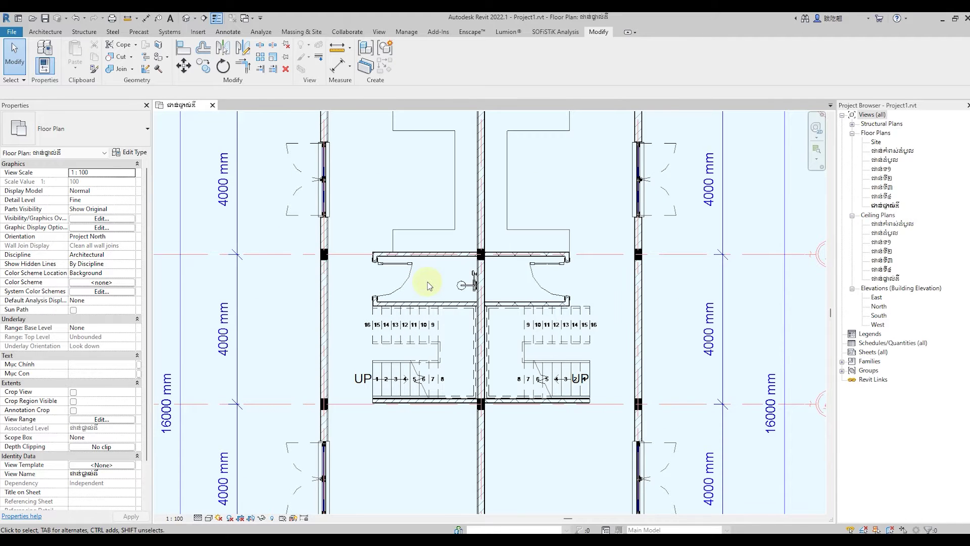
{"action": "scroll", "coordinate": [427, 285], "scroll_direction": "down", "scroll_amount": 1}
{"action": "scroll", "coordinate": [437, 285], "scroll_direction": "up", "scroll_amount": 1}
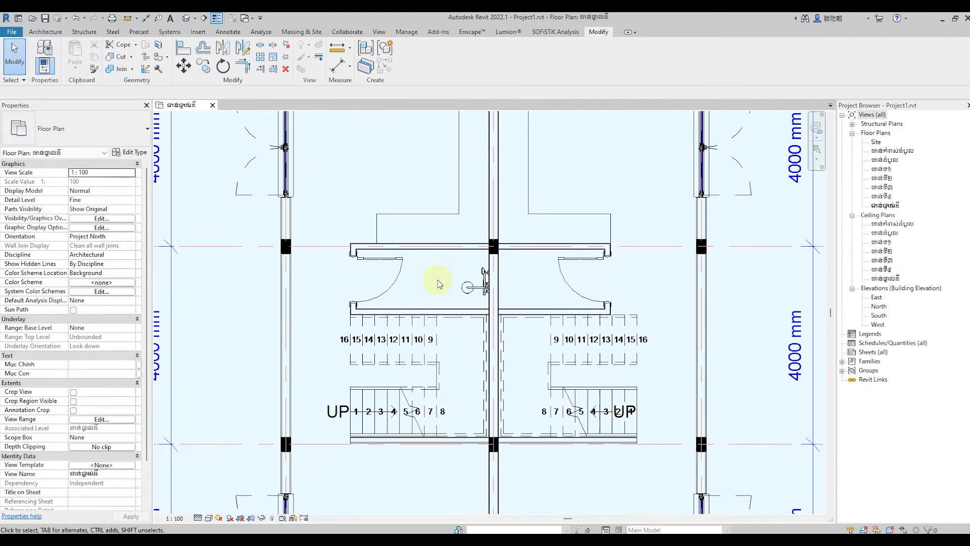
{"action": "scroll", "coordinate": [438, 284], "scroll_direction": "up", "scroll_amount": 1}
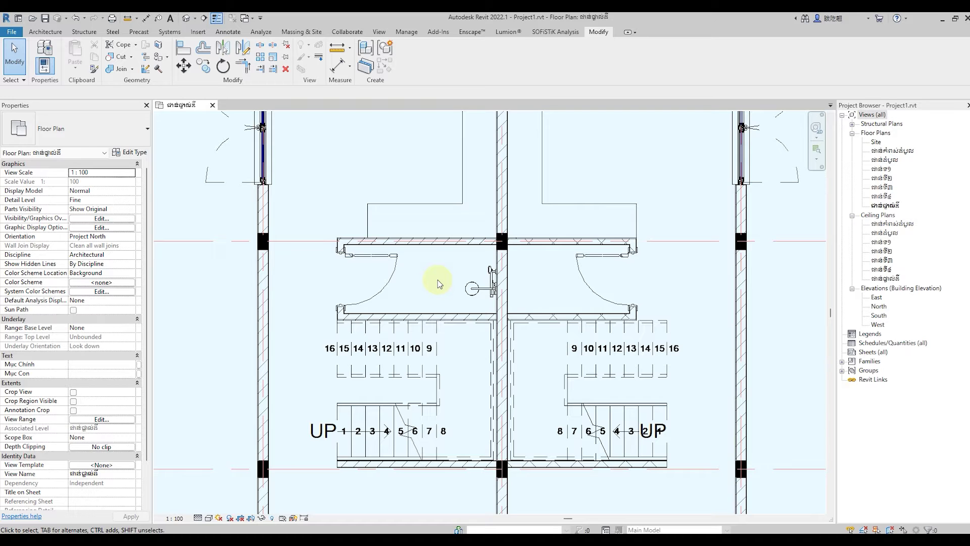
{"action": "scroll", "coordinate": [437, 284], "scroll_direction": "down", "scroll_amount": 1}
{"action": "scroll", "coordinate": [438, 284], "scroll_direction": "down", "scroll_amount": 1}
{"action": "scroll", "coordinate": [439, 284], "scroll_direction": "down", "scroll_amount": 1}
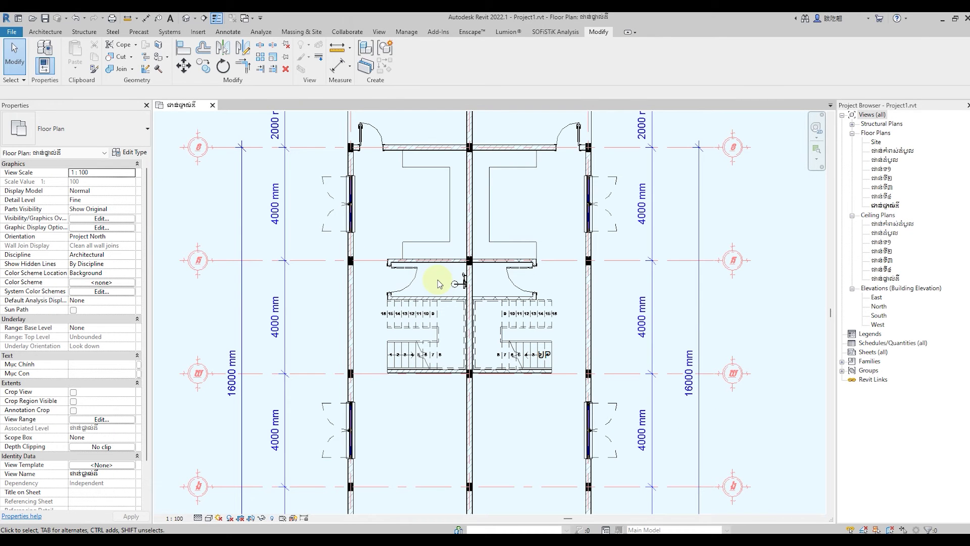
{"action": "scroll", "coordinate": [560, 312], "scroll_direction": "up", "scroll_amount": 1}
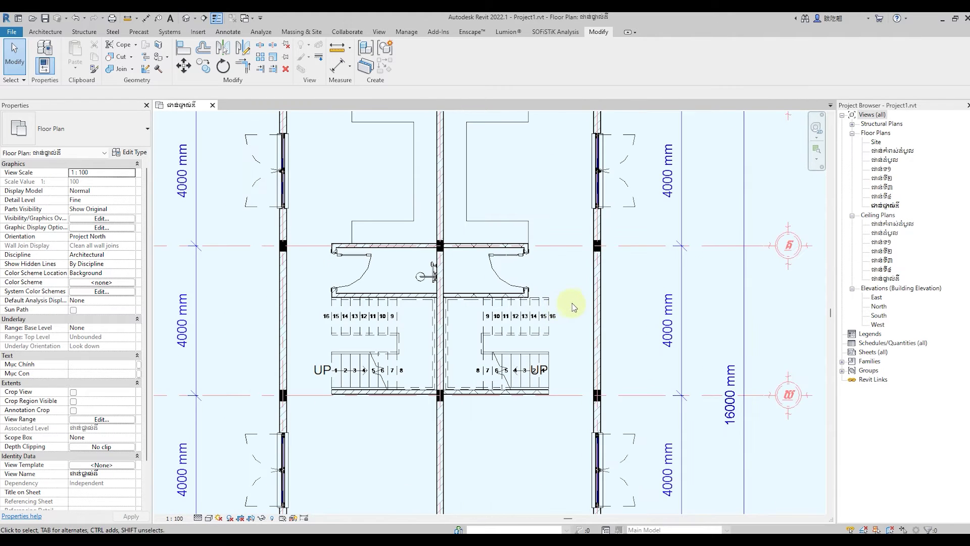
{"action": "scroll", "coordinate": [578, 304], "scroll_direction": "up", "scroll_amount": 1}
{"action": "scroll", "coordinate": [574, 299], "scroll_direction": "up", "scroll_amount": 3}
Move the blockwork wall, end post and corner segment 400 mm to the right.
{"action": "left_click", "coordinate": [415, 282]}
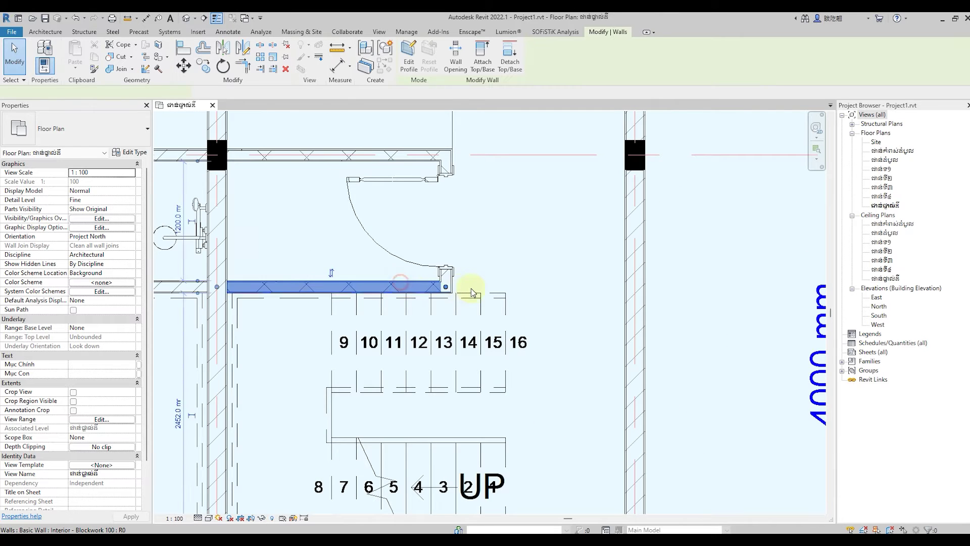
{"action": "scroll", "coordinate": [460, 290], "scroll_direction": "up", "scroll_amount": 2}
{"action": "scroll", "coordinate": [457, 293], "scroll_direction": "up", "scroll_amount": 1}
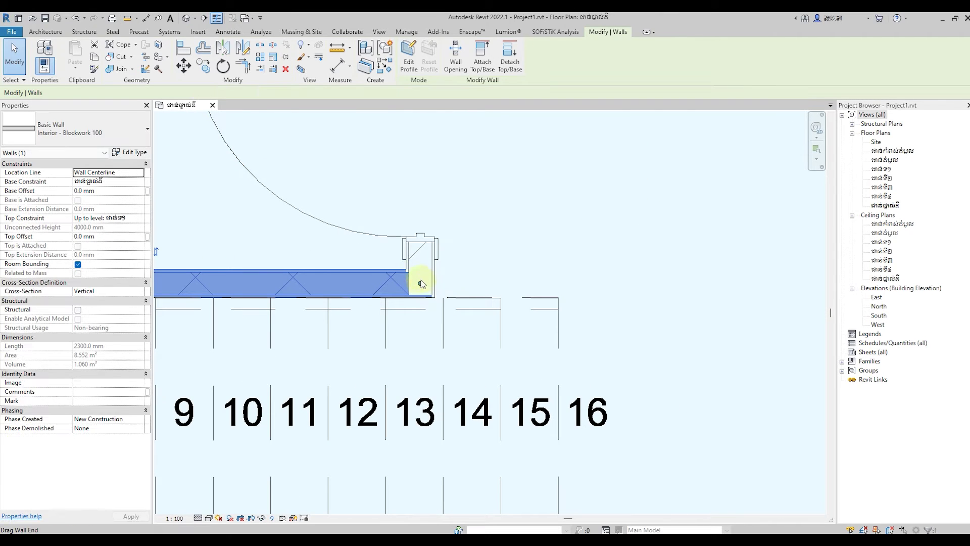
{"action": "left_click", "coordinate": [432, 277], "text": "ctrl"}
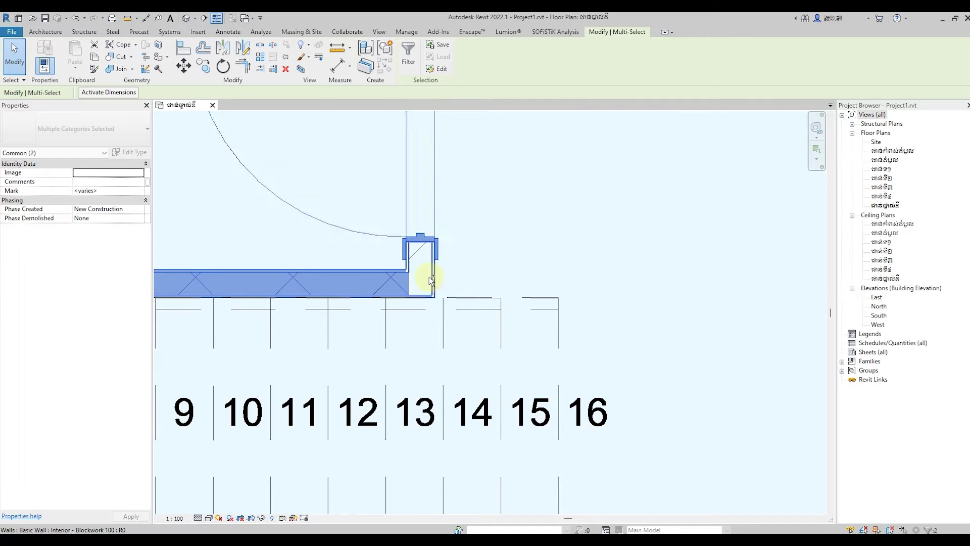
{"action": "left_click", "coordinate": [431, 281], "text": "ctrl"}
{"action": "left_click", "coordinate": [184, 69]}
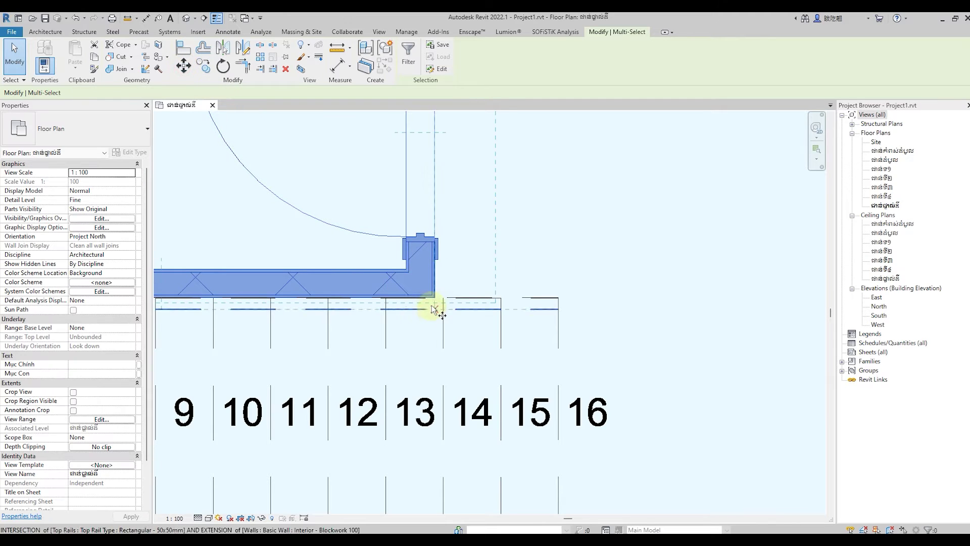
{"action": "scroll", "coordinate": [434, 303], "scroll_direction": "up", "scroll_amount": 1}
{"action": "left_click", "coordinate": [440, 290]}
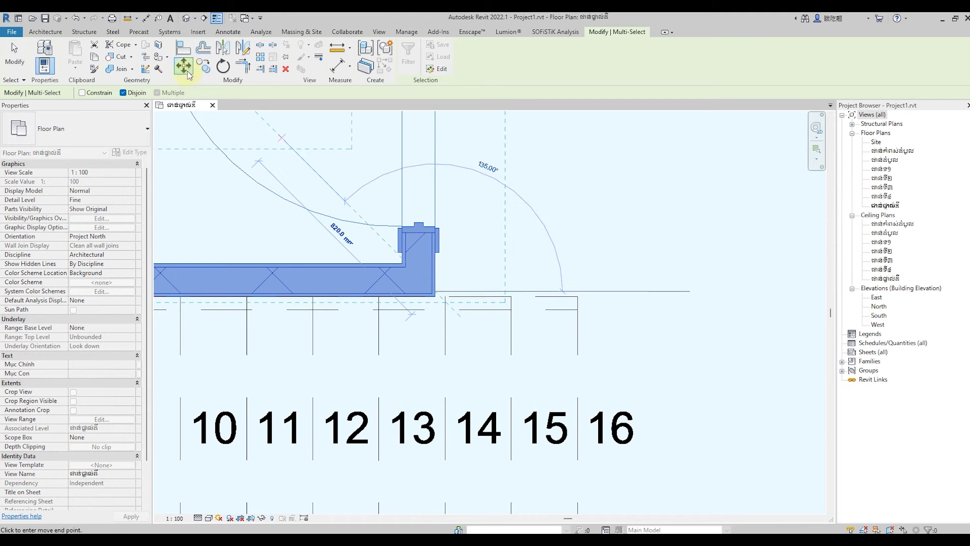
{"action": "left_click", "coordinate": [579, 298]}
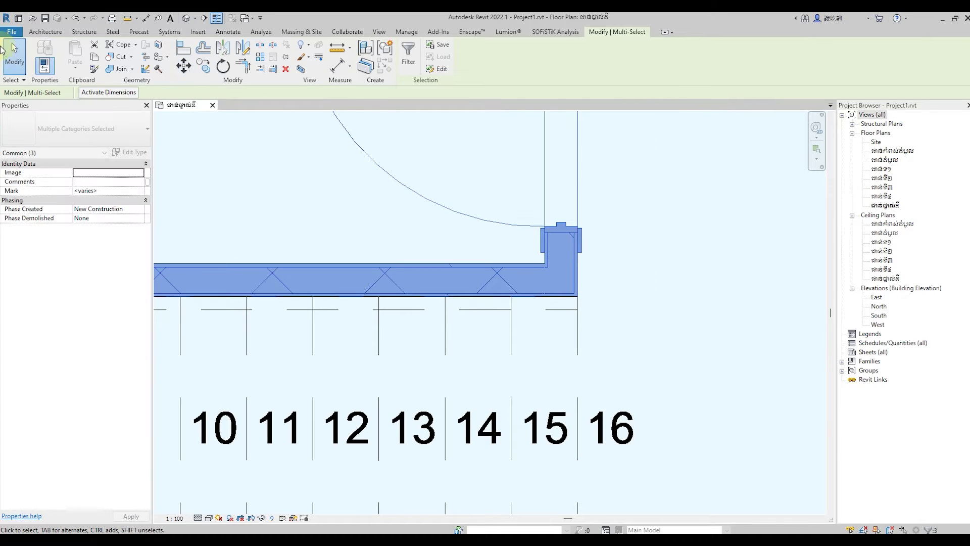
{"action": "key", "text": "Escape"}
{"action": "scroll", "coordinate": [471, 304], "scroll_direction": "down", "scroll_amount": 2}
{"action": "scroll", "coordinate": [466, 304], "scroll_direction": "down", "scroll_amount": 3}
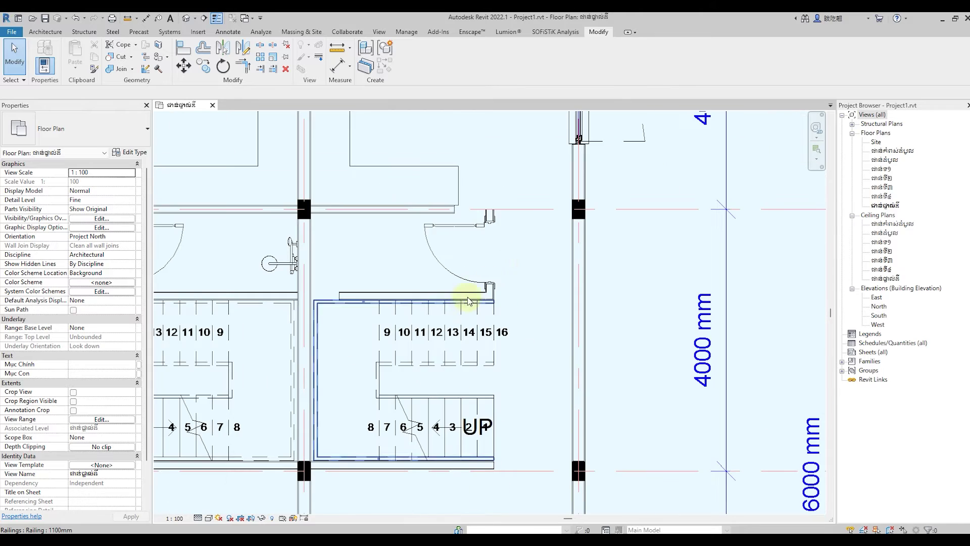
{"action": "scroll", "coordinate": [460, 149], "scroll_direction": "up", "scroll_amount": 2}
Extend the upper wall to form a corner with the moved wall.
{"action": "left_click", "coordinate": [243, 65]}
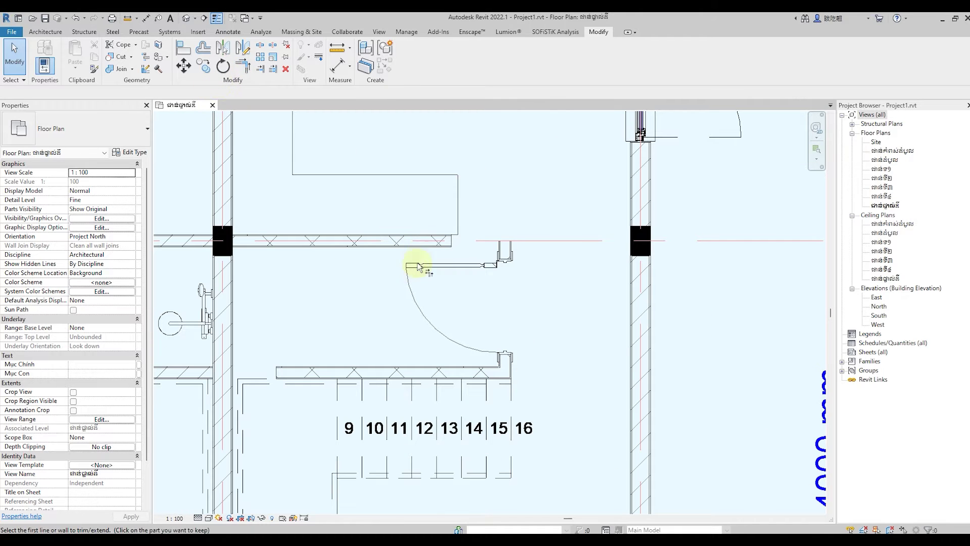
{"action": "left_click", "coordinate": [427, 241]}
{"action": "left_click", "coordinate": [505, 253]}
{"action": "key", "text": "Escape"}
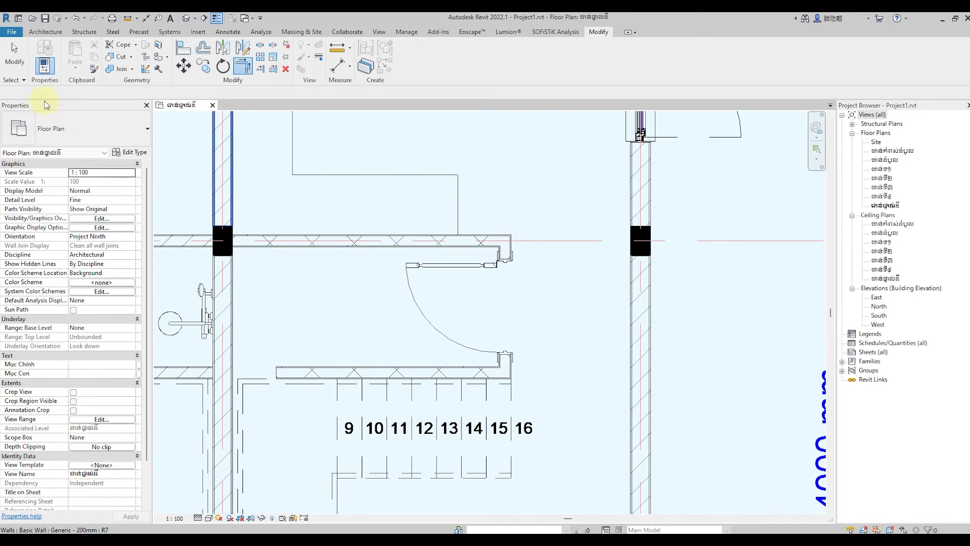
Zoom out to the whole two-unit plan and bring up the Architecture tools.
{"action": "scroll", "coordinate": [558, 316], "scroll_direction": "down", "scroll_amount": 3}
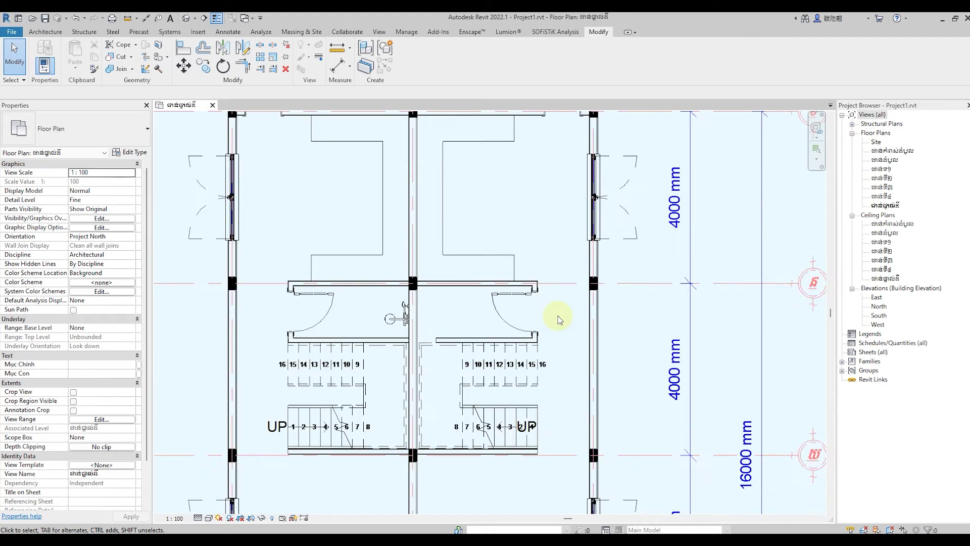
{"action": "scroll", "coordinate": [558, 317], "scroll_direction": "down", "scroll_amount": 2}
{"action": "scroll", "coordinate": [417, 204], "scroll_direction": "down", "scroll_amount": 1}
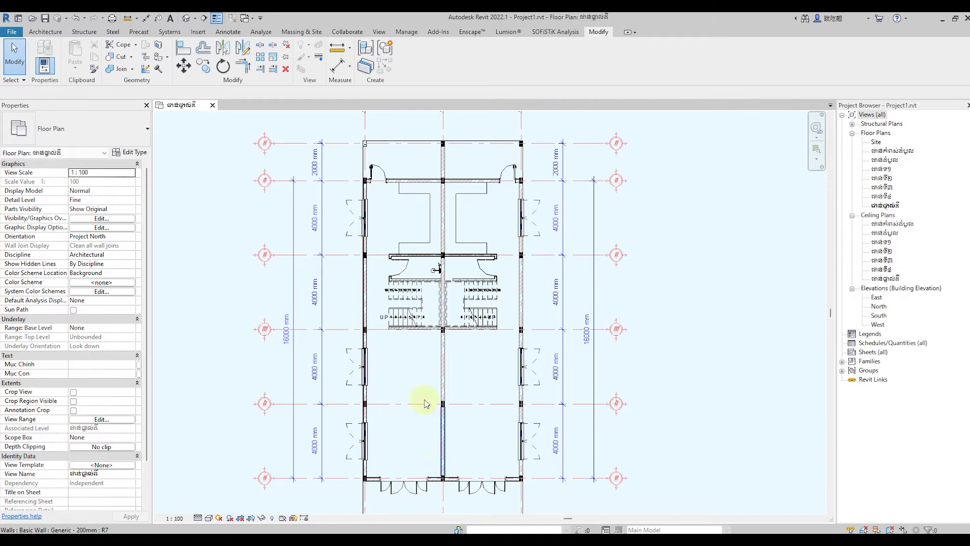
{"action": "scroll", "coordinate": [457, 252], "scroll_direction": "up", "scroll_amount": 1}
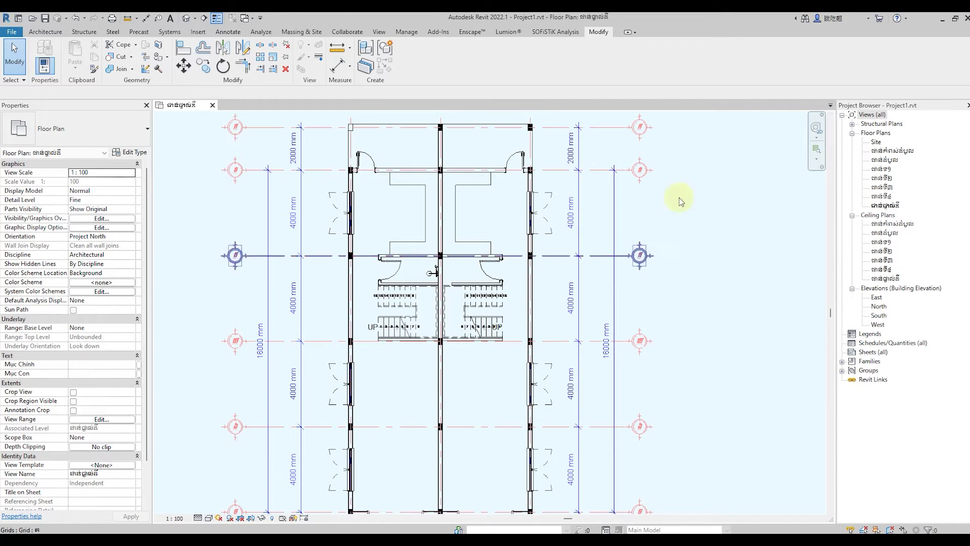
{"action": "left_click", "coordinate": [45, 32]}
Search the Downloads and Compressed folders in the Load Family dialog for the appliance family.
{"action": "left_click", "coordinate": [119, 50]}
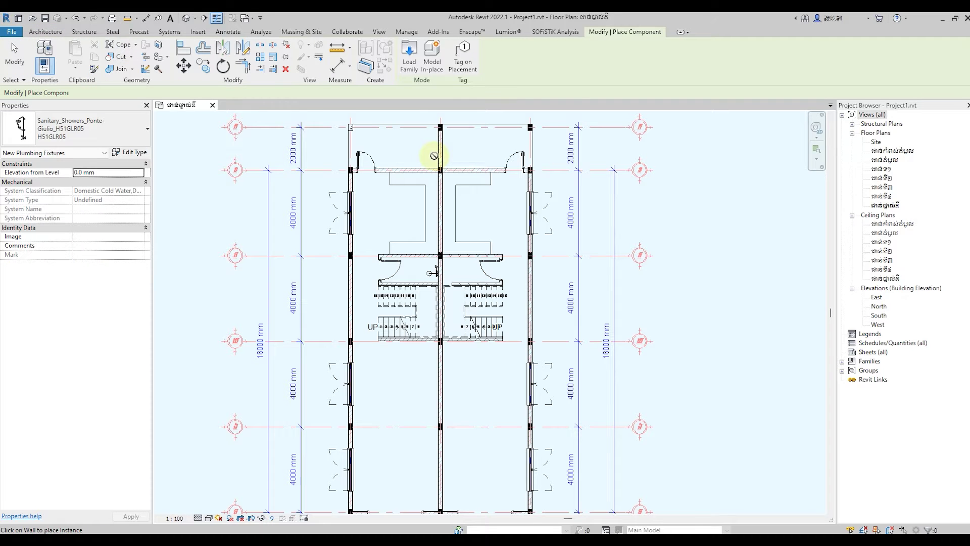
{"action": "left_click", "coordinate": [410, 56]}
{"action": "scroll", "coordinate": [522, 276], "scroll_direction": "down", "scroll_amount": 3}
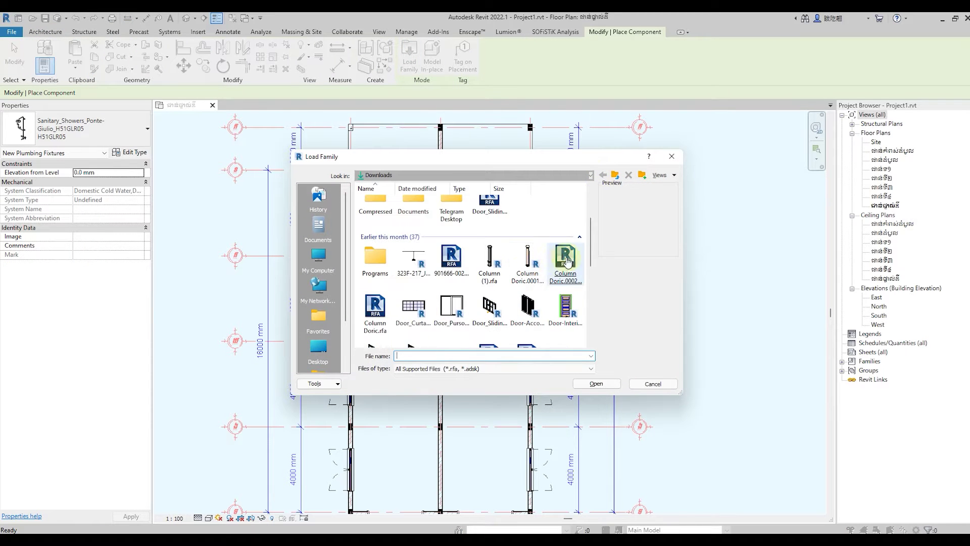
{"action": "scroll", "coordinate": [556, 232], "scroll_direction": "down", "scroll_amount": 2}
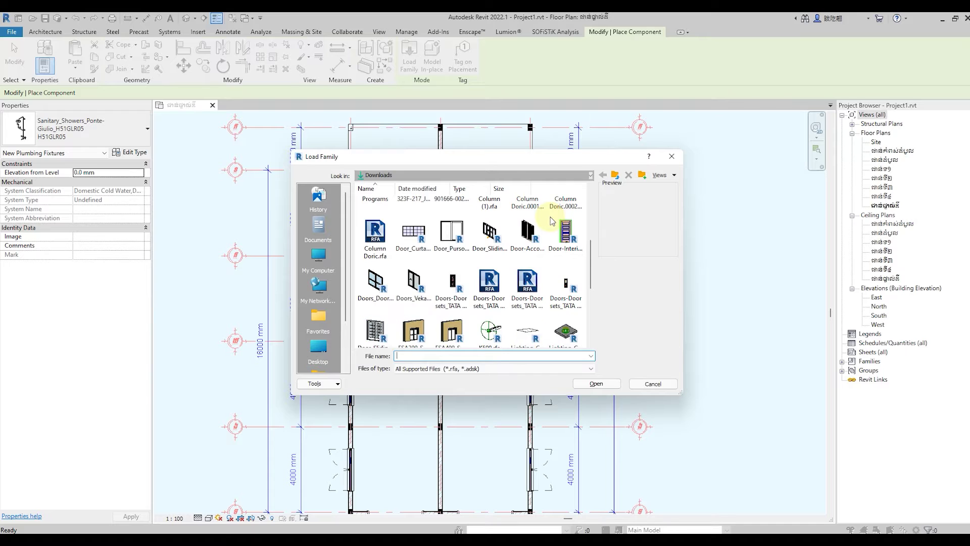
{"action": "scroll", "coordinate": [551, 221], "scroll_direction": "down", "scroll_amount": 2}
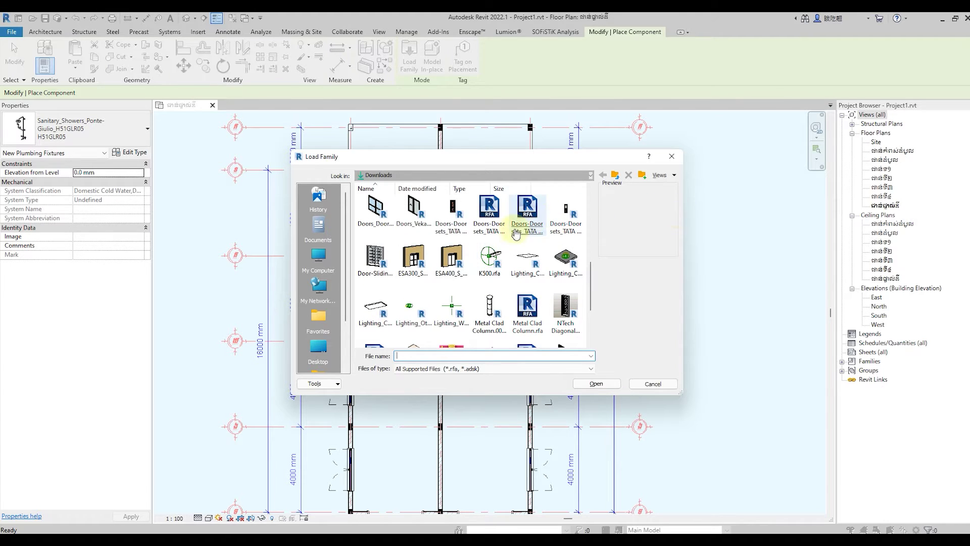
{"action": "scroll", "coordinate": [540, 220], "scroll_direction": "down", "scroll_amount": 2}
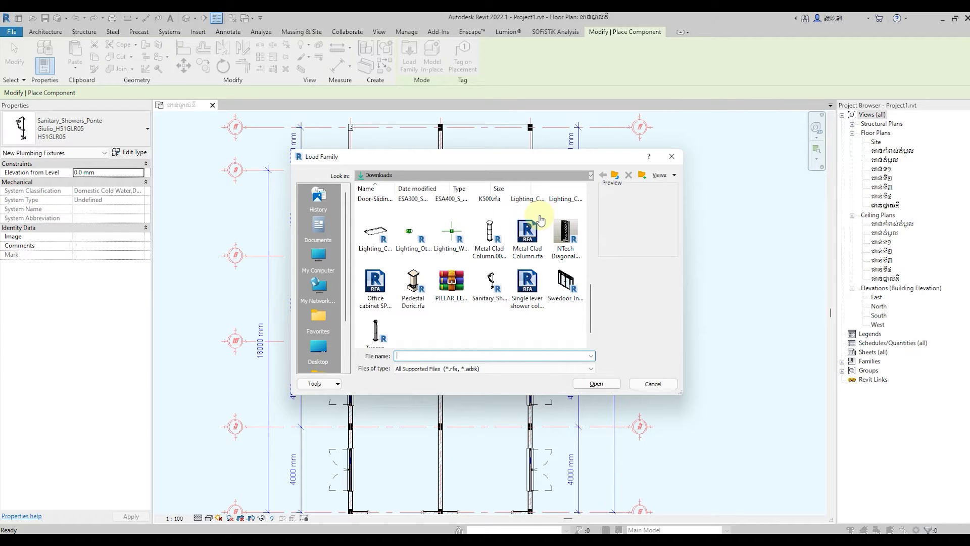
{"action": "scroll", "coordinate": [539, 220], "scroll_direction": "down", "scroll_amount": 1}
{"action": "scroll", "coordinate": [540, 220], "scroll_direction": "up", "scroll_amount": 5}
{"action": "scroll", "coordinate": [540, 220], "scroll_direction": "up", "scroll_amount": 5}
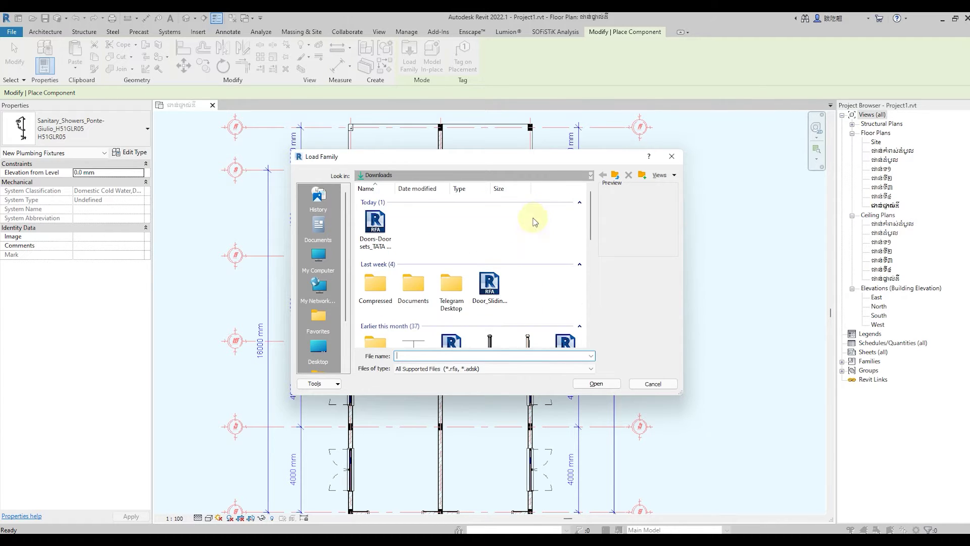
{"action": "double_click", "coordinate": [375, 283]}
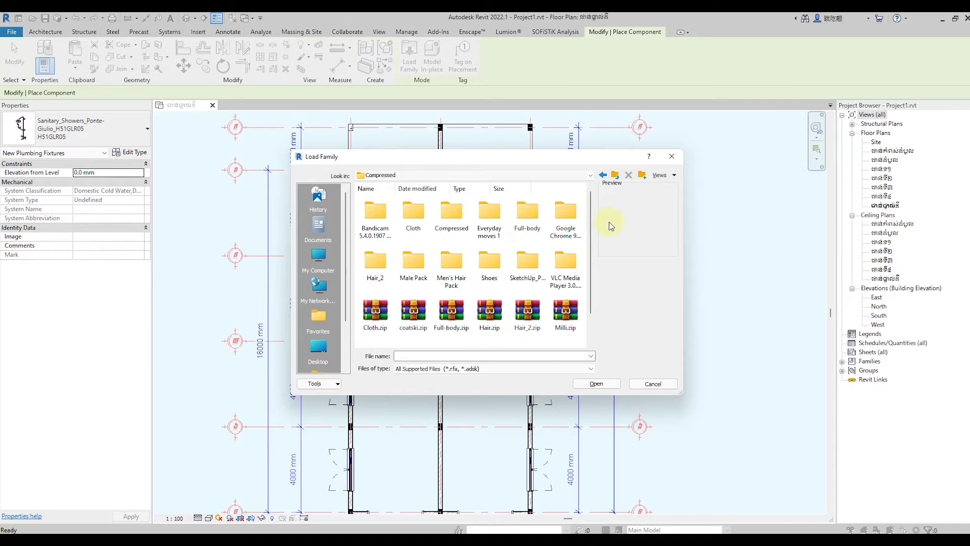
{"action": "scroll", "coordinate": [604, 225], "scroll_direction": "down", "scroll_amount": 1}
{"action": "scroll", "coordinate": [599, 225], "scroll_direction": "up", "scroll_amount": 1}
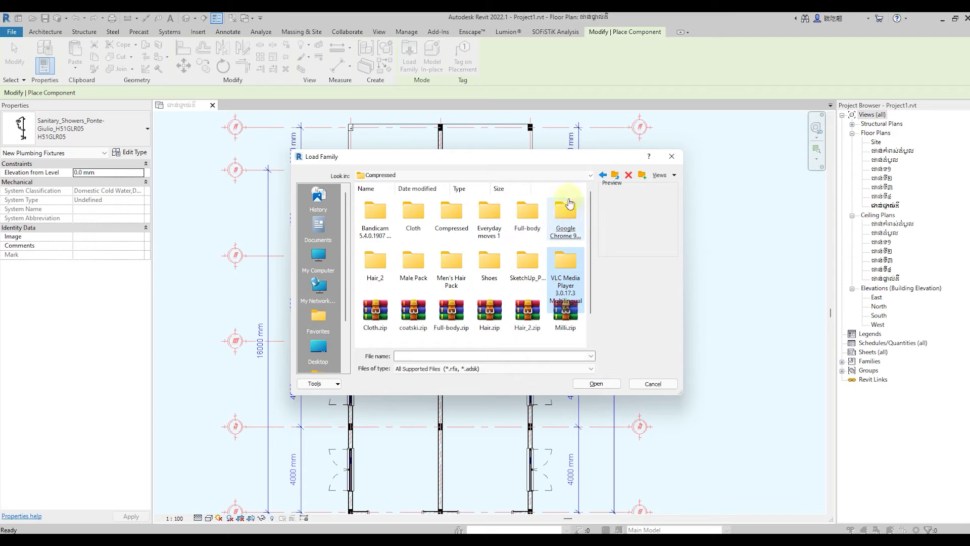
{"action": "left_click", "coordinate": [603, 174]}
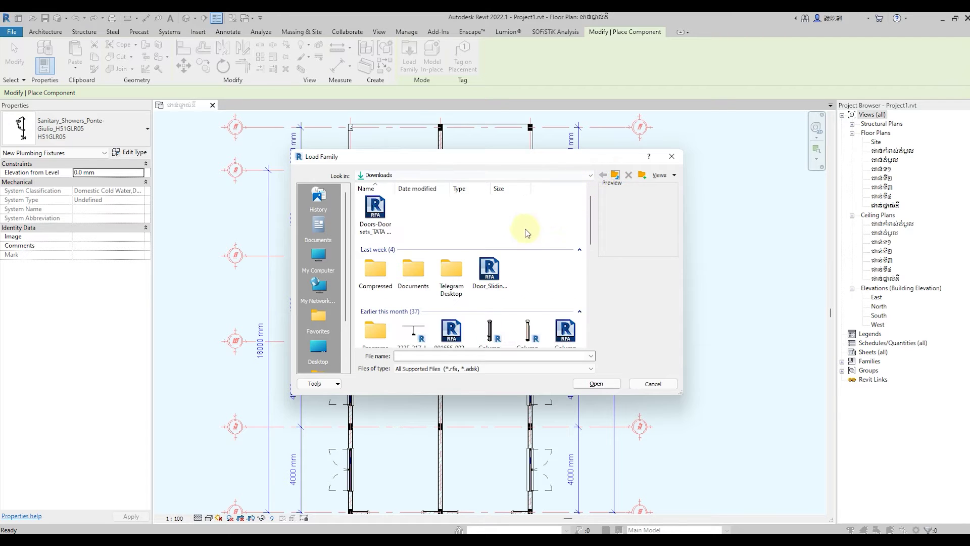
{"action": "scroll", "coordinate": [571, 222], "scroll_direction": "down", "scroll_amount": 2}
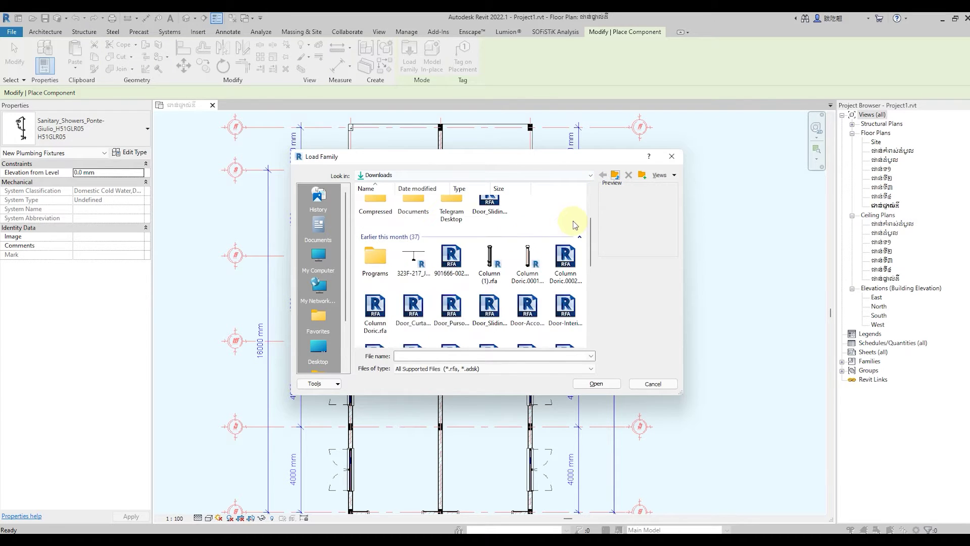
{"action": "scroll", "coordinate": [573, 221], "scroll_direction": "down", "scroll_amount": 3}
Load the Electrolux washing machine family, type LED14, from the L_M_L (D:) drive.
{"action": "left_click", "coordinate": [575, 224]}
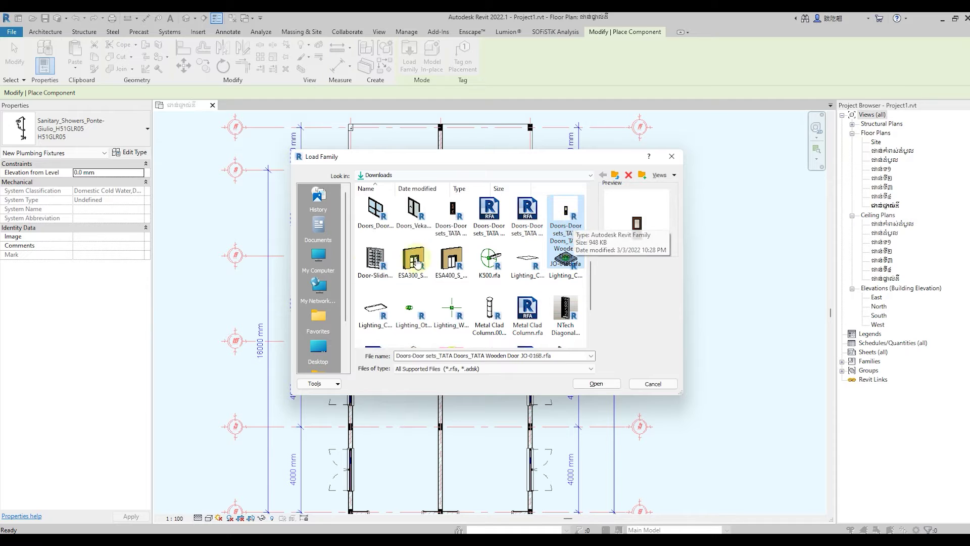
{"action": "left_click", "coordinate": [318, 258]}
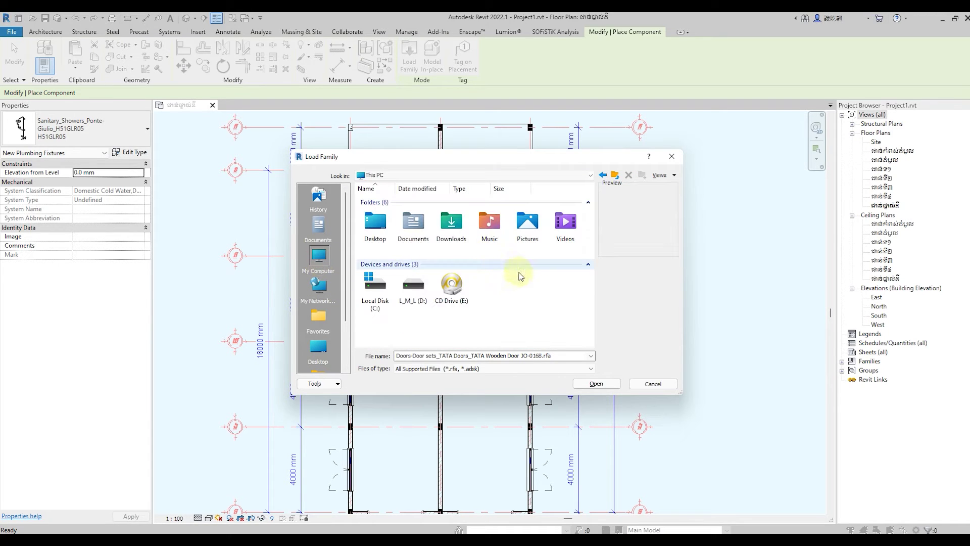
{"action": "double_click", "coordinate": [414, 286]}
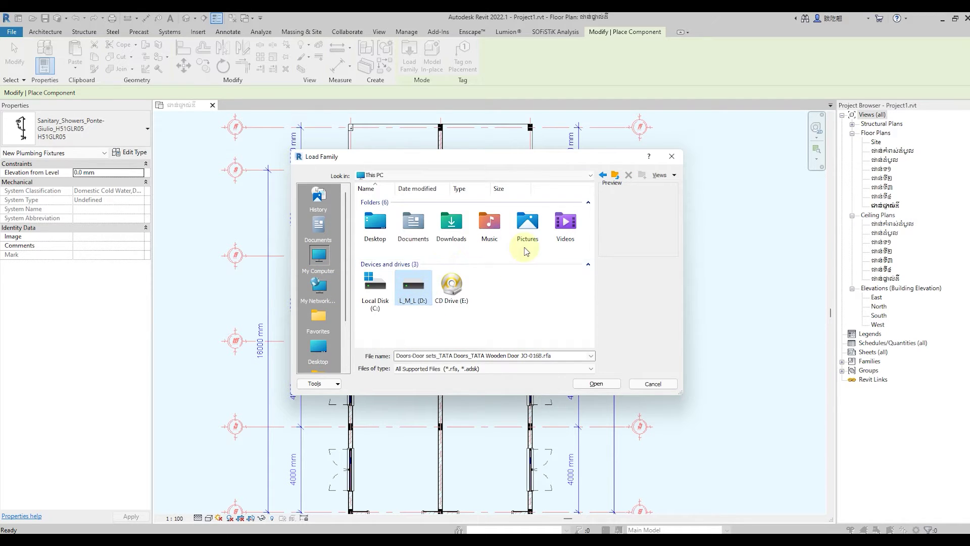
{"action": "scroll", "coordinate": [550, 266], "scroll_direction": "down", "scroll_amount": 5}
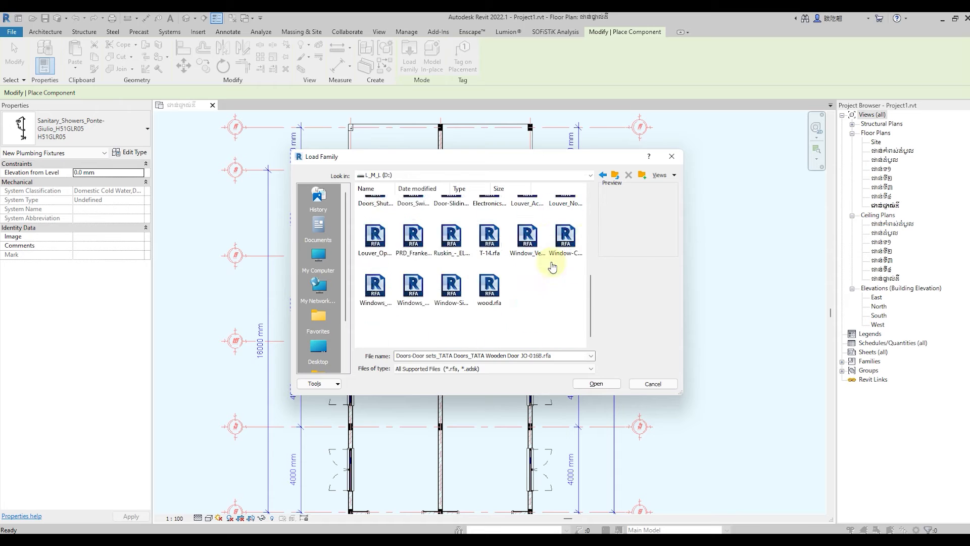
{"action": "scroll", "coordinate": [565, 322], "scroll_direction": "up", "scroll_amount": 1}
{"action": "left_click", "coordinate": [558, 318]}
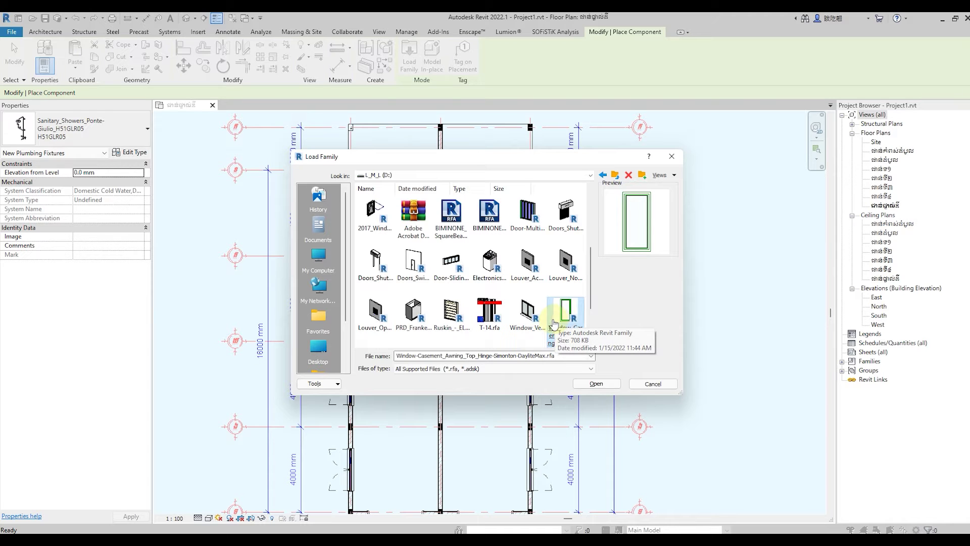
{"action": "left_click", "coordinate": [488, 264]}
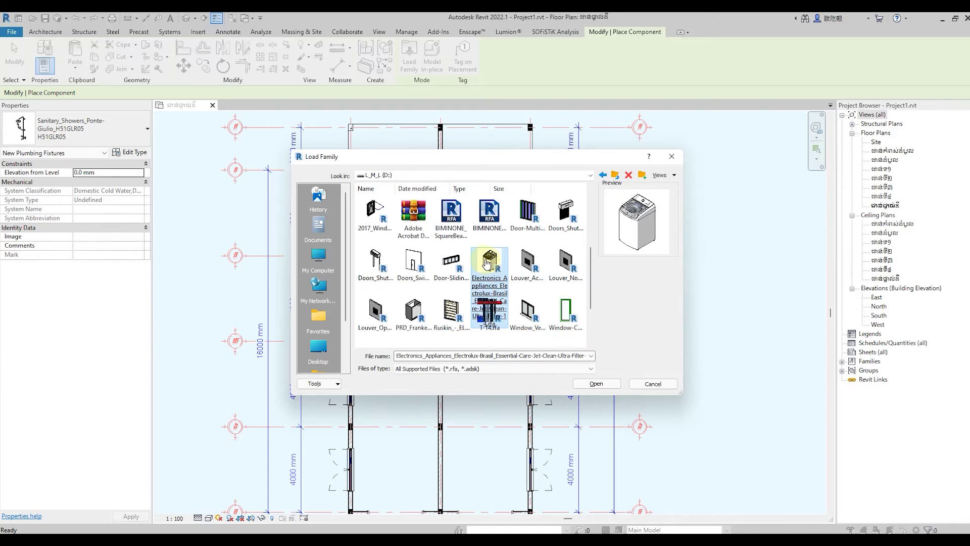
{"action": "double_click", "coordinate": [489, 262]}
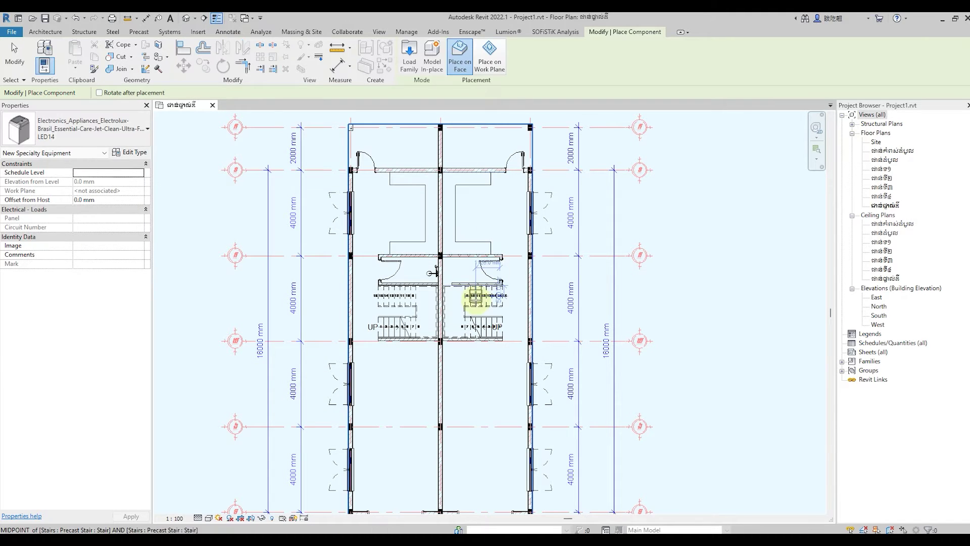
Place the Electrolux LED14 washing machine against the central dividing wall in the left unit's top room.
{"action": "scroll", "coordinate": [537, 242], "scroll_direction": "up", "scroll_amount": 2}
{"action": "scroll", "coordinate": [496, 223], "scroll_direction": "up", "scroll_amount": 3}
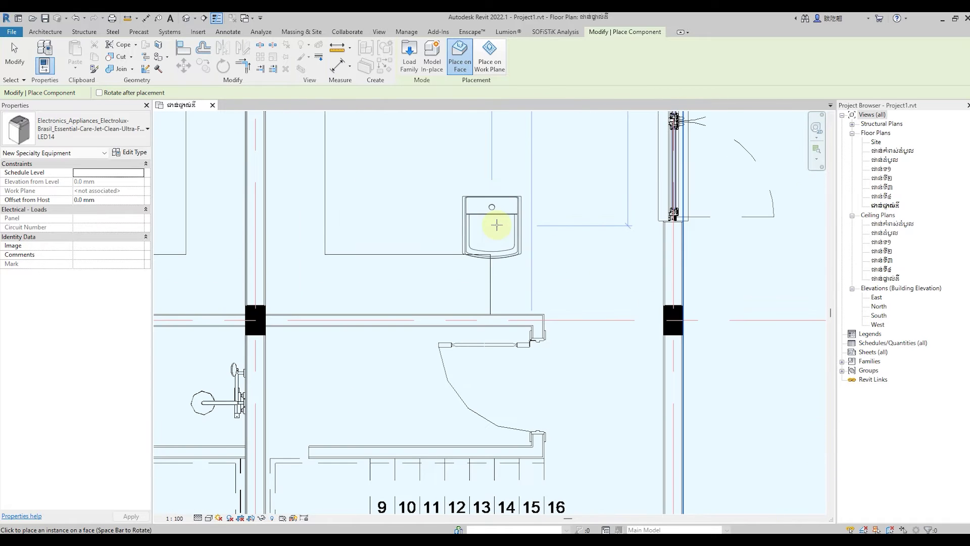
{"action": "scroll", "coordinate": [480, 326], "scroll_direction": "up", "scroll_amount": 2}
{"action": "scroll", "coordinate": [480, 326], "scroll_direction": "down", "scroll_amount": 2}
{"action": "scroll", "coordinate": [479, 324], "scroll_direction": "down", "scroll_amount": 1}
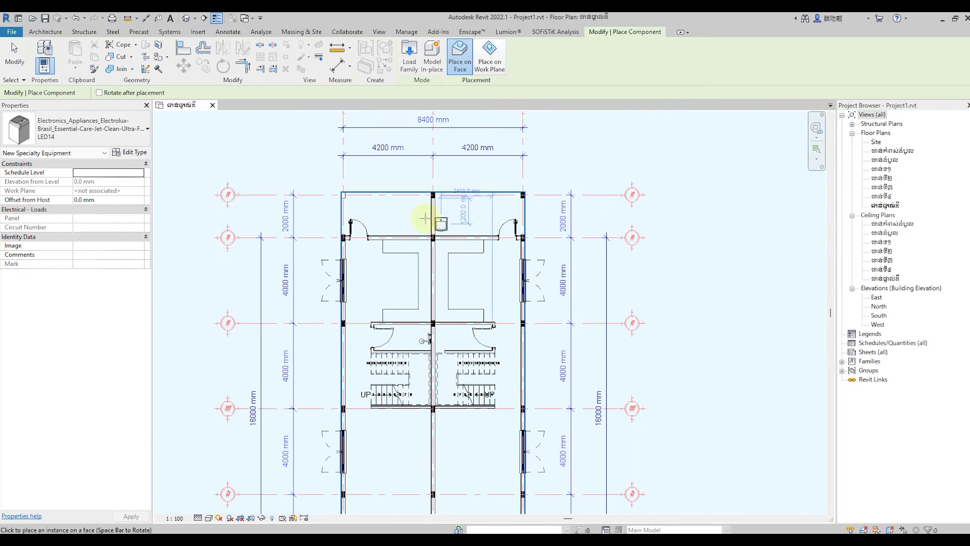
{"action": "scroll", "coordinate": [423, 216], "scroll_direction": "up", "scroll_amount": 1}
{"action": "scroll", "coordinate": [424, 216], "scroll_direction": "up", "scroll_amount": 2}
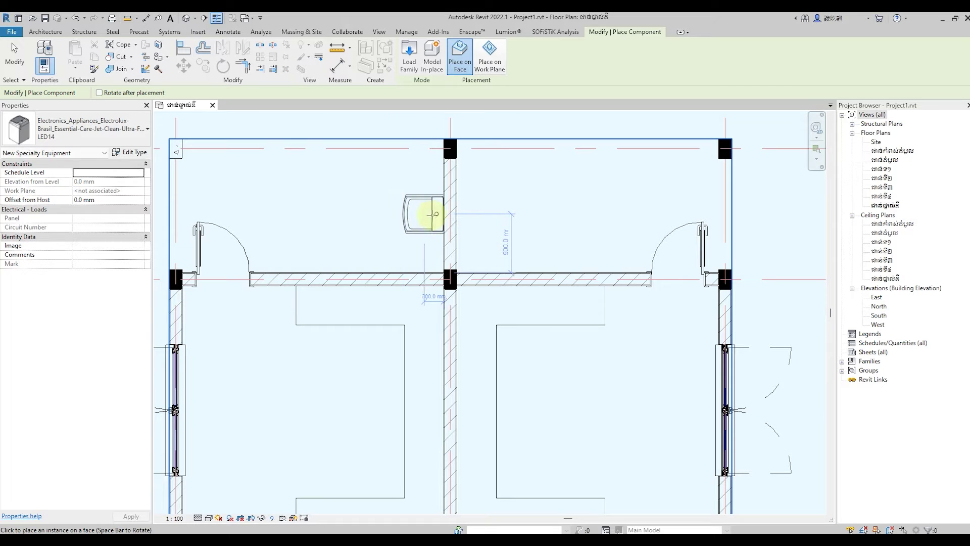
{"action": "left_click", "coordinate": [426, 213]}
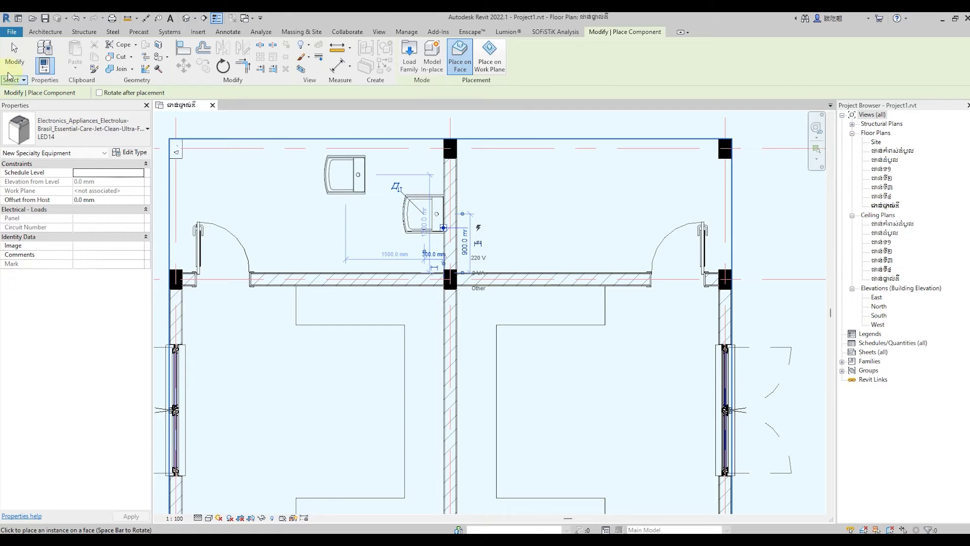
{"action": "left_click", "coordinate": [14, 52]}
{"action": "scroll", "coordinate": [385, 222], "scroll_direction": "down", "scroll_amount": 1}
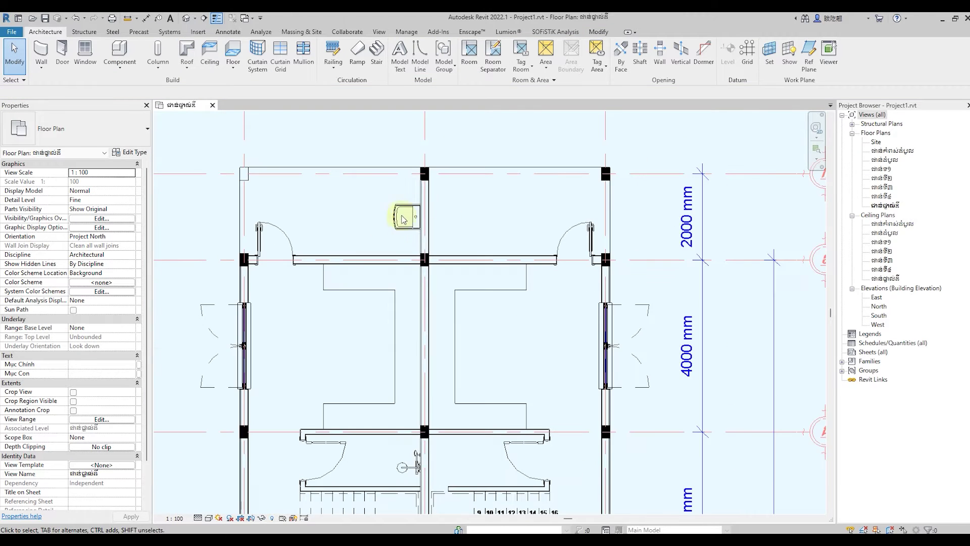
{"action": "scroll", "coordinate": [401, 209], "scroll_direction": "down", "scroll_amount": 1}
{"action": "scroll", "coordinate": [429, 200], "scroll_direction": "down", "scroll_amount": 1}
{"action": "scroll", "coordinate": [440, 202], "scroll_direction": "down", "scroll_amount": 1}
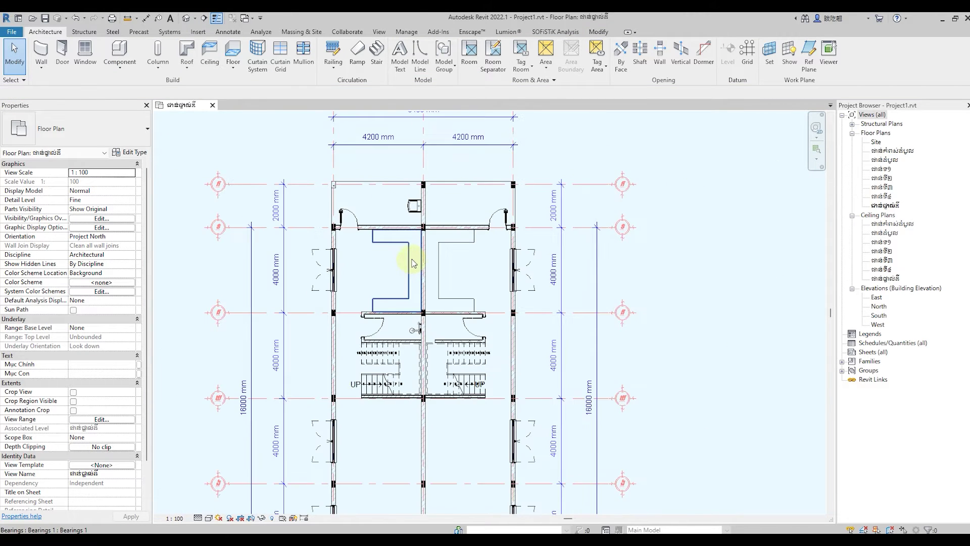
{"action": "scroll", "coordinate": [411, 199], "scroll_direction": "up", "scroll_amount": 2}
Load 60cm_gas_on_glass_hob.rfa from the REVIT+SKETCHUP folder, upgrading it from Revit 2015.
{"action": "left_click", "coordinate": [115, 54]}
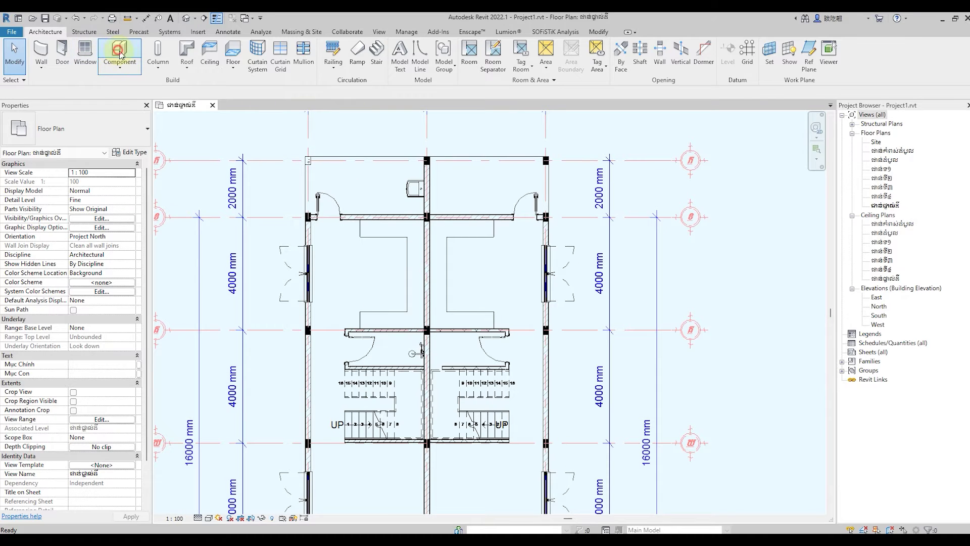
{"action": "left_click", "coordinate": [407, 59]}
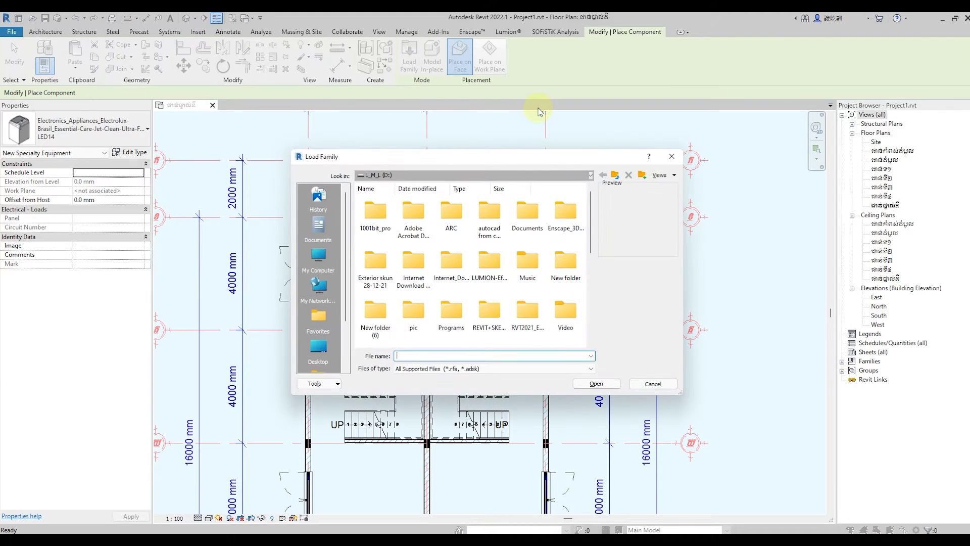
{"action": "double_click", "coordinate": [621, 182]}
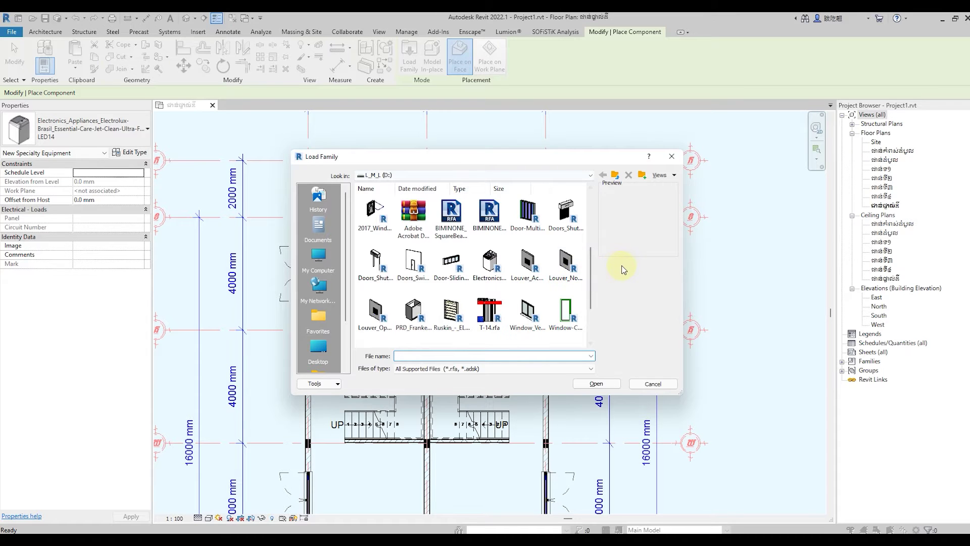
{"action": "scroll", "coordinate": [595, 272], "scroll_direction": "down", "scroll_amount": 3}
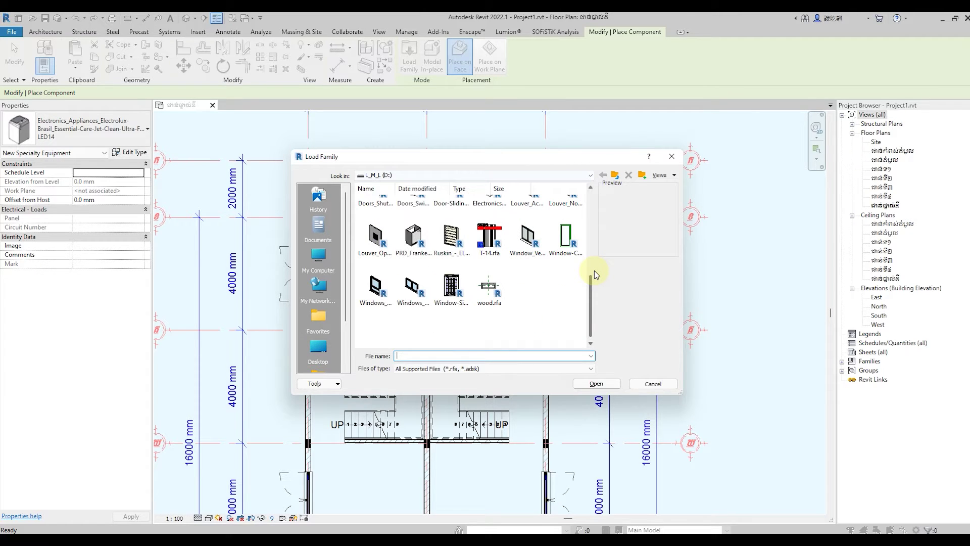
{"action": "scroll", "coordinate": [574, 298], "scroll_direction": "up", "scroll_amount": 3}
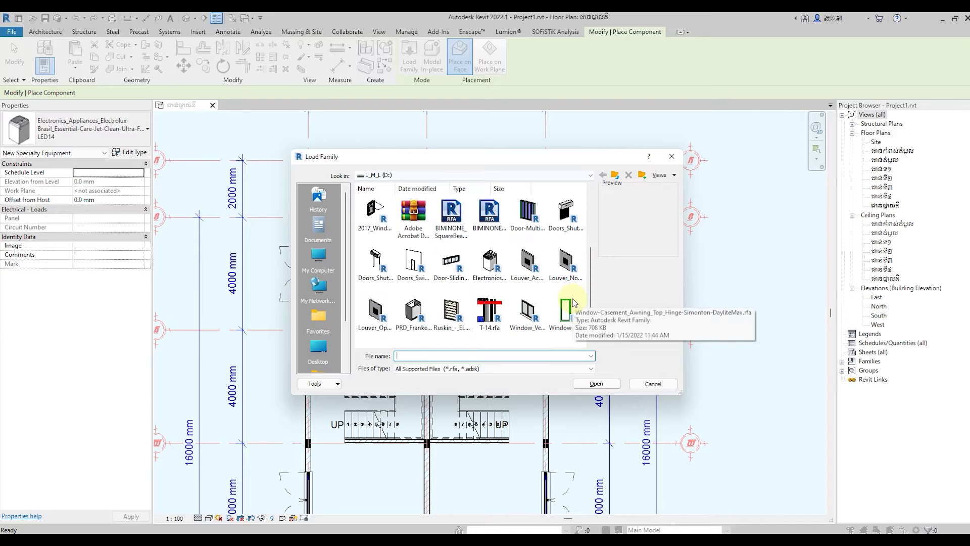
{"action": "scroll", "coordinate": [575, 302], "scroll_direction": "up", "scroll_amount": 3}
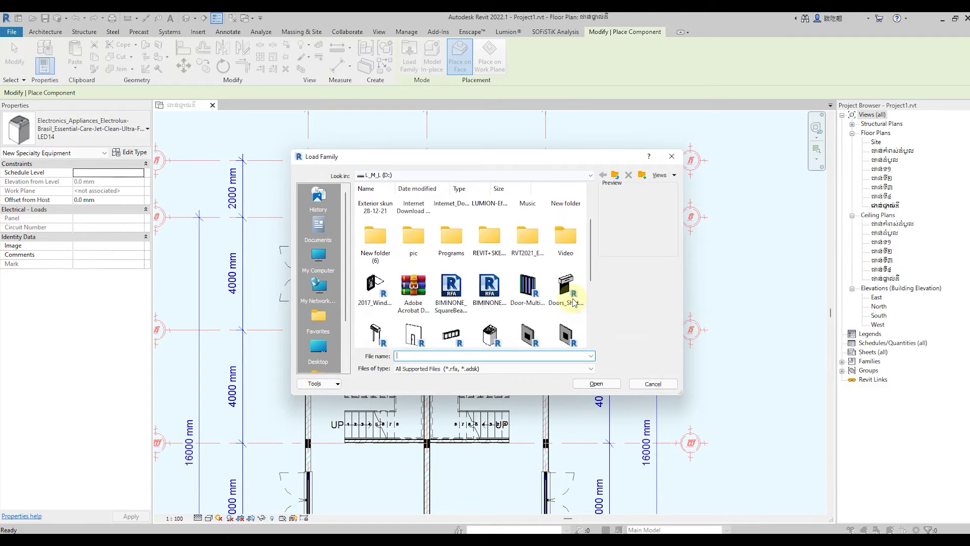
{"action": "scroll", "coordinate": [574, 300], "scroll_direction": "up", "scroll_amount": 3}
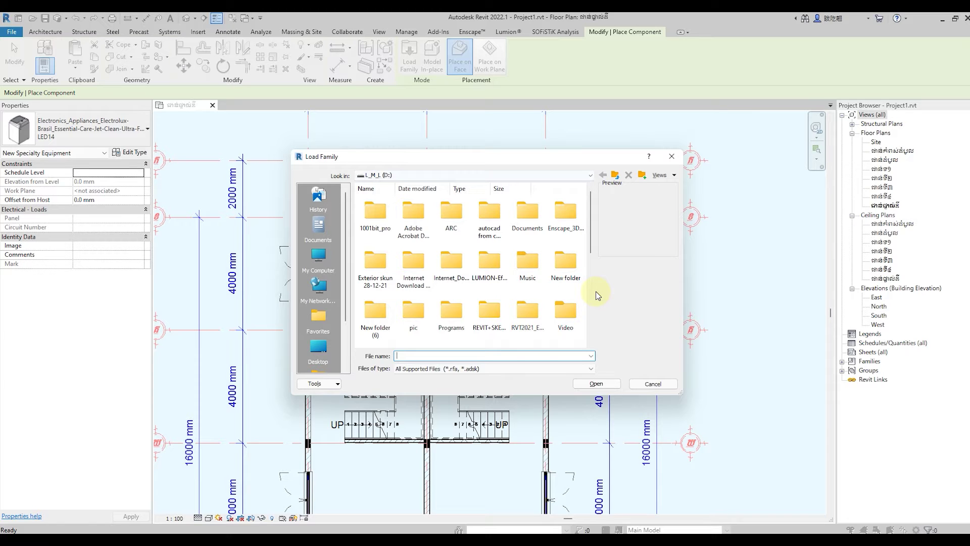
{"action": "double_click", "coordinate": [488, 312]}
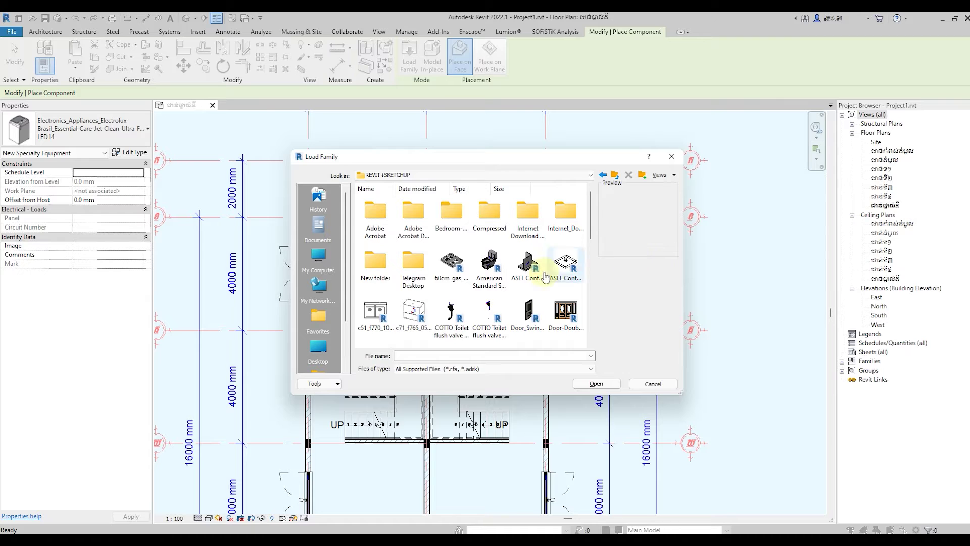
{"action": "left_click", "coordinate": [455, 271]}
{"action": "mouse_move", "coordinate": [452, 266]}
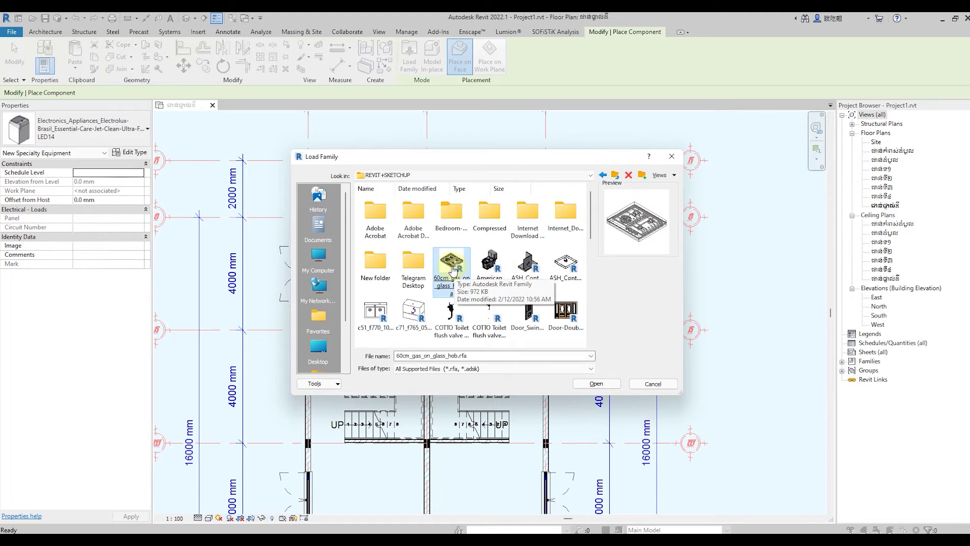
{"action": "double_click", "coordinate": [452, 268]}
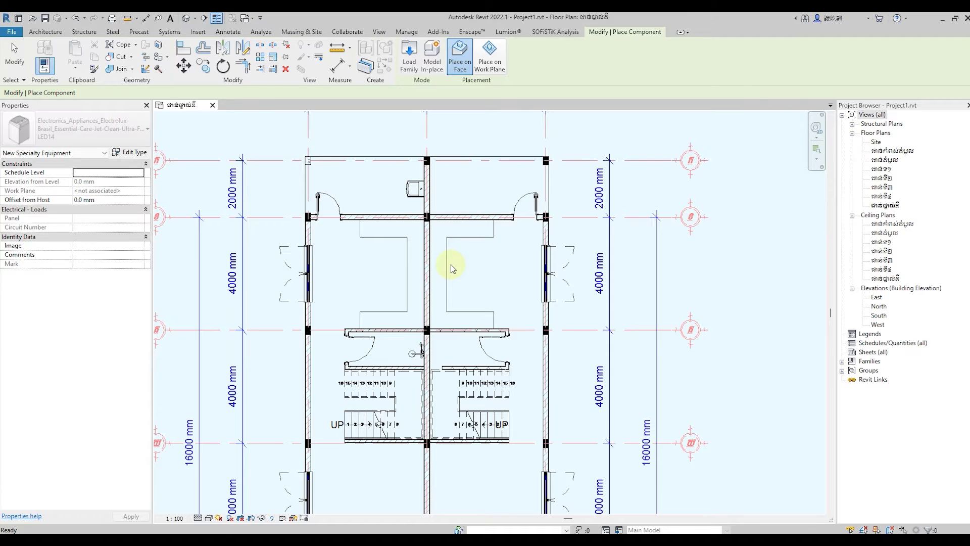
Rotate the gas hob 180 degrees and place it beside the central wall in the middle room.
{"action": "scroll", "coordinate": [477, 264], "scroll_direction": "up", "scroll_amount": 1}
{"action": "scroll", "coordinate": [333, 287], "scroll_direction": "up", "scroll_amount": 2}
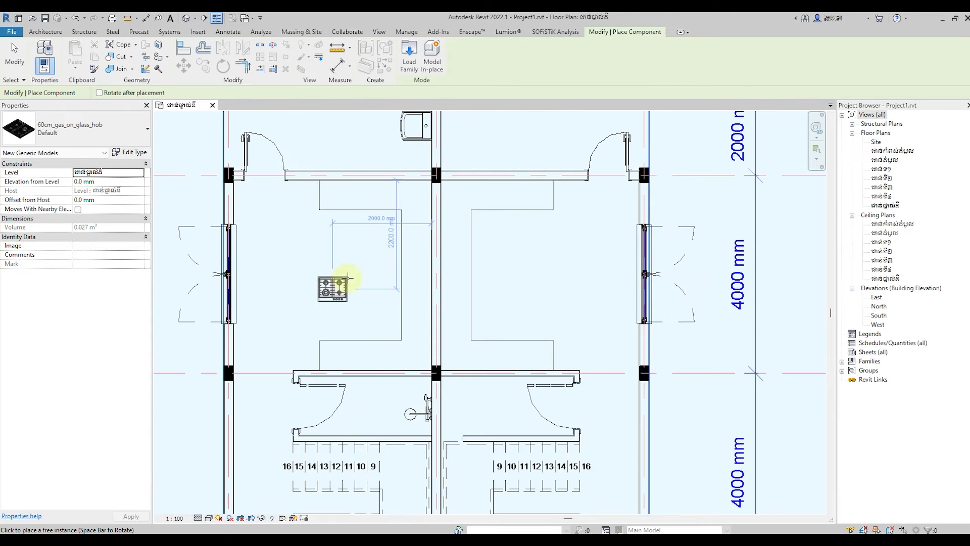
{"action": "scroll", "coordinate": [336, 286], "scroll_direction": "up", "scroll_amount": 1}
{"action": "scroll", "coordinate": [349, 277], "scroll_direction": "up", "scroll_amount": 2}
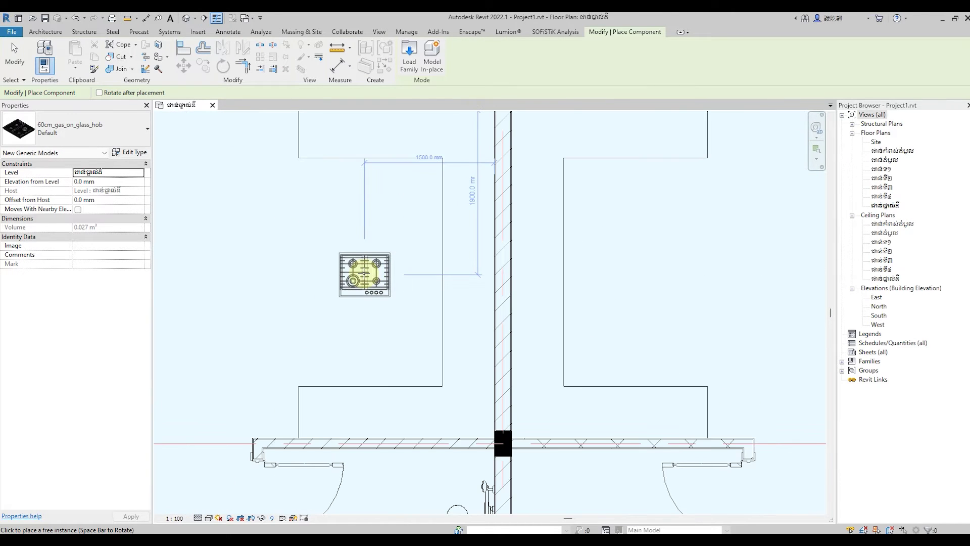
{"action": "key", "text": "space"}
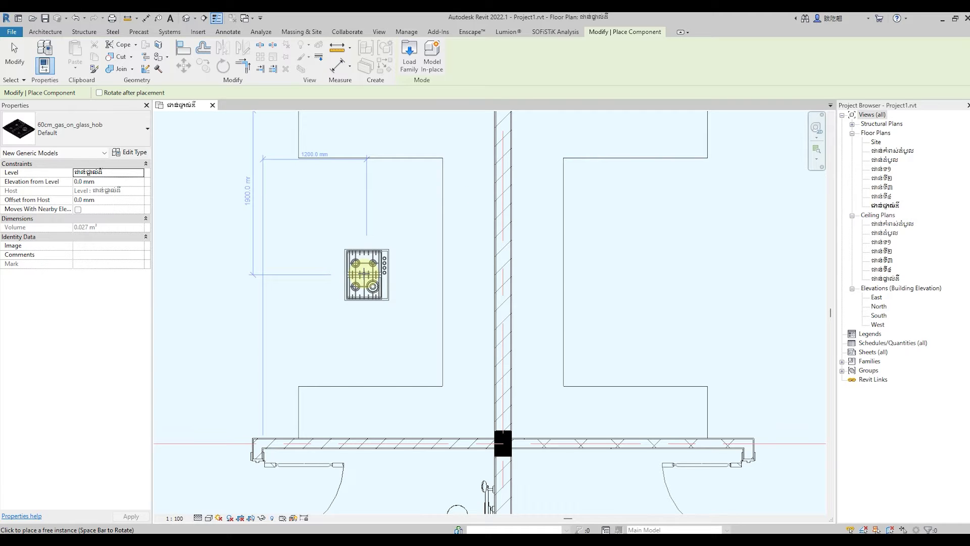
{"action": "key", "text": "space"}
{"action": "key", "text": "space"}
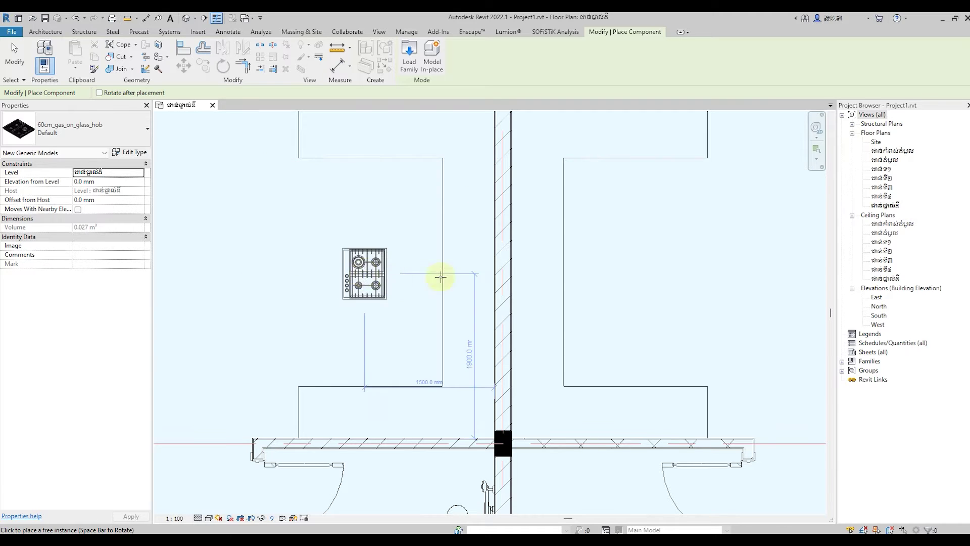
{"action": "scroll", "coordinate": [465, 273], "scroll_direction": "down", "scroll_amount": 1}
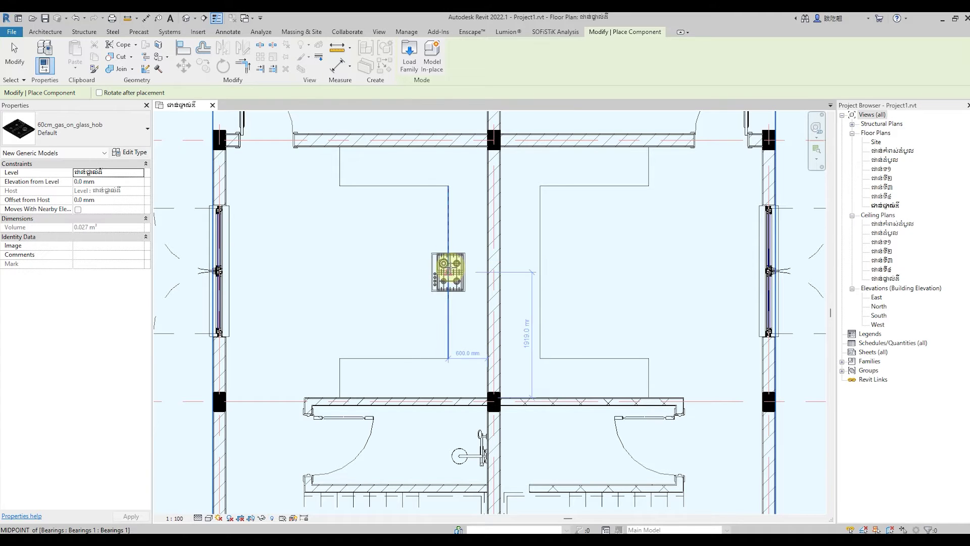
{"action": "left_click", "coordinate": [448, 272]}
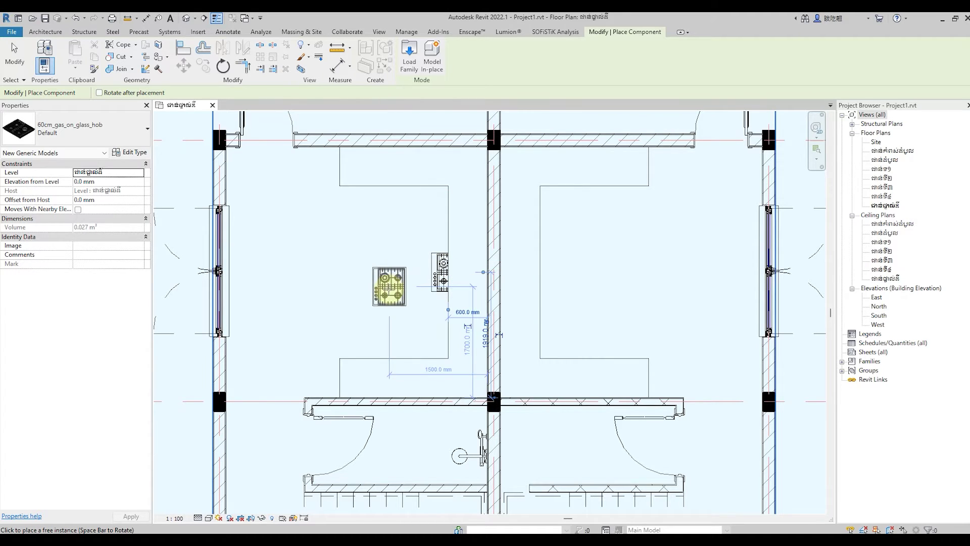
{"action": "left_click", "coordinate": [15, 51]}
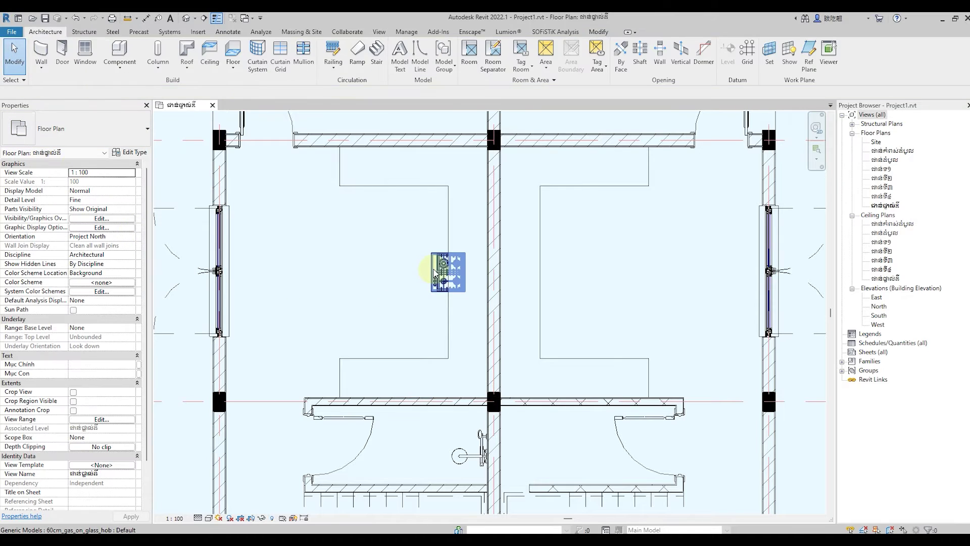
Set the hob's Elevation from Level to 850 mm.
{"action": "left_click", "coordinate": [438, 270]}
{"action": "left_click", "coordinate": [115, 182]}
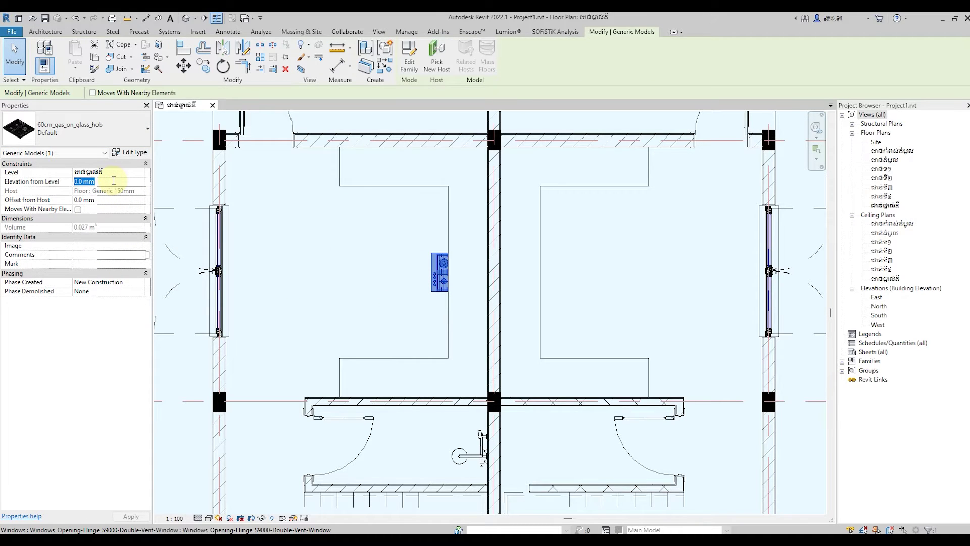
{"action": "type", "text": "850"}
{"action": "key", "text": "Return"}
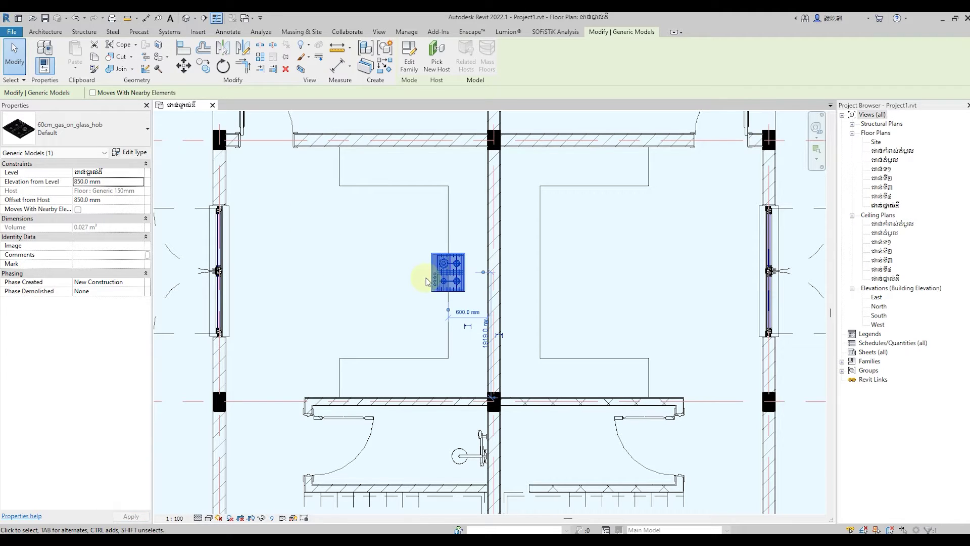
{"action": "scroll", "coordinate": [421, 271], "scroll_direction": "up", "scroll_amount": 2}
Align the gas hob's edge to the vertical wall line using Align (AL).
{"action": "key", "text": "a"}
{"action": "key", "text": "l"}
{"action": "scroll", "coordinate": [417, 245], "scroll_direction": "up", "scroll_amount": 2}
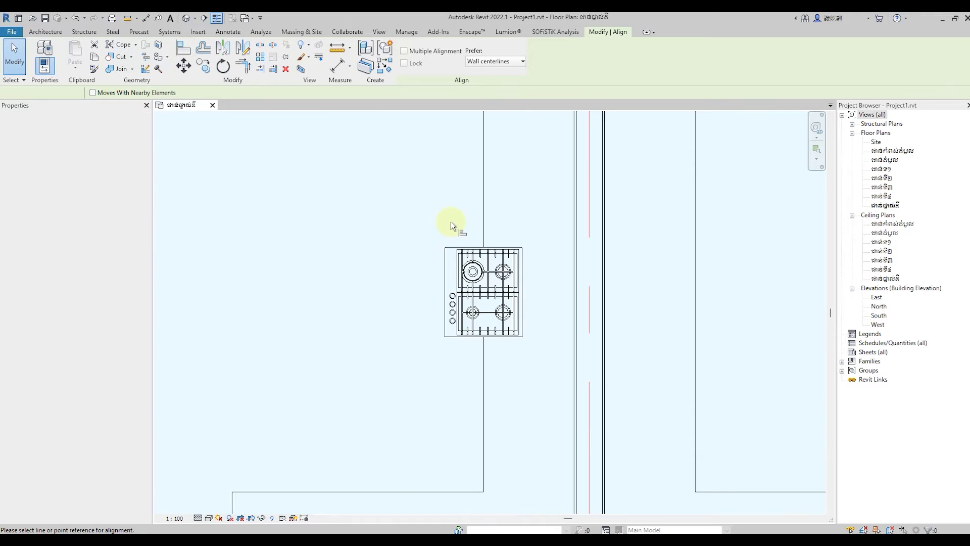
{"action": "left_click", "coordinate": [484, 220]}
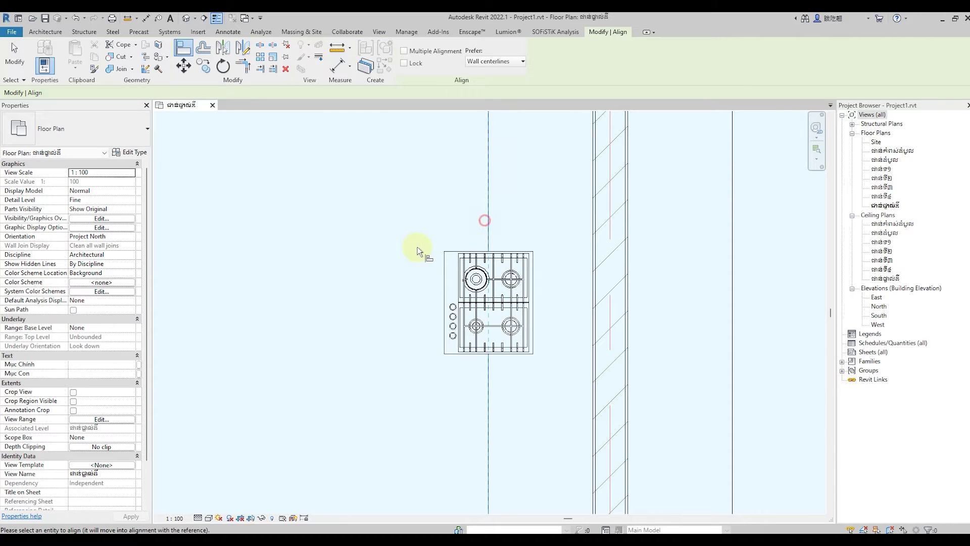
{"action": "left_click", "coordinate": [445, 277]}
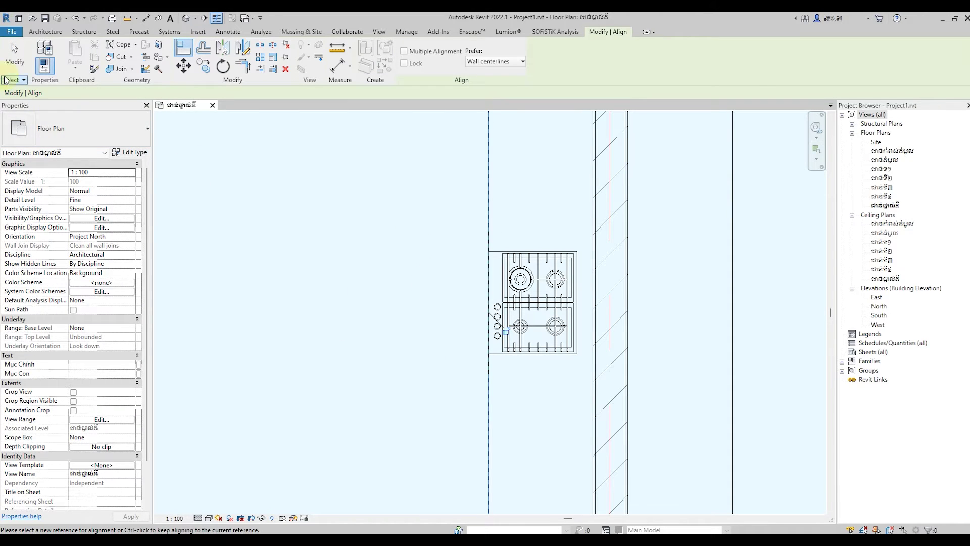
{"action": "key", "text": "Escape"}
{"action": "scroll", "coordinate": [398, 314], "scroll_direction": "down", "scroll_amount": 1}
Nudge the gas hob two increments to the right on the kitchen counter.
{"action": "left_click", "coordinate": [496, 334]}
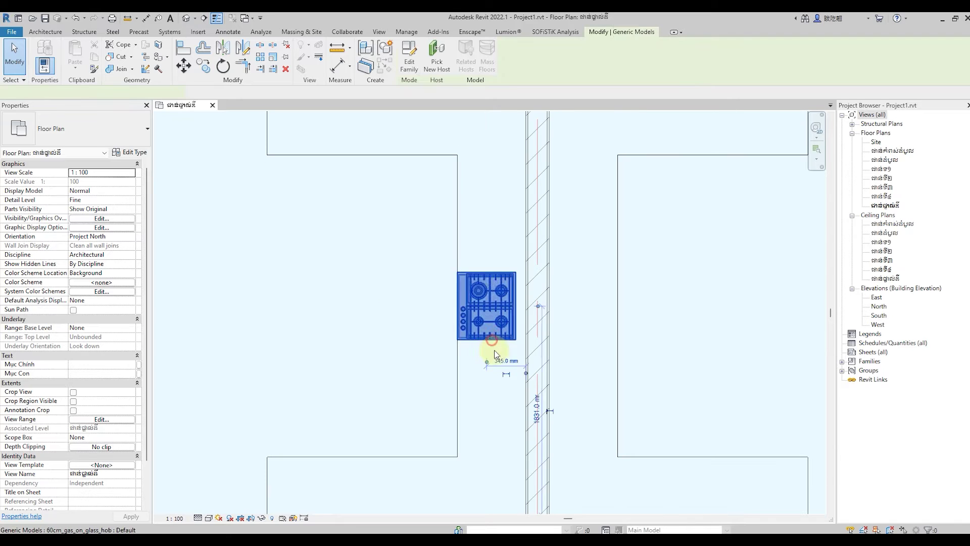
{"action": "key", "text": "Right"}
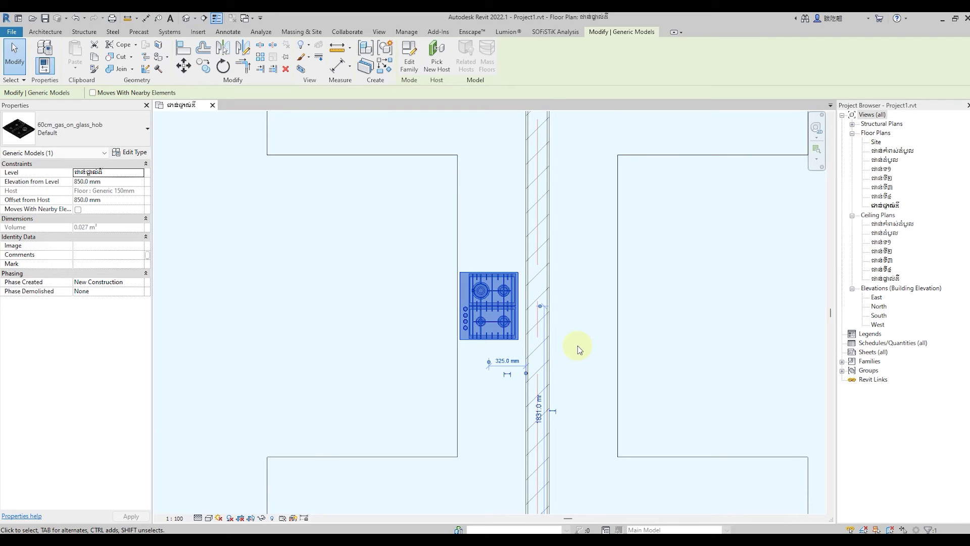
{"action": "key", "text": "Right"}
{"action": "key", "text": "Escape"}
{"action": "scroll", "coordinate": [577, 346], "scroll_direction": "down", "scroll_amount": 1}
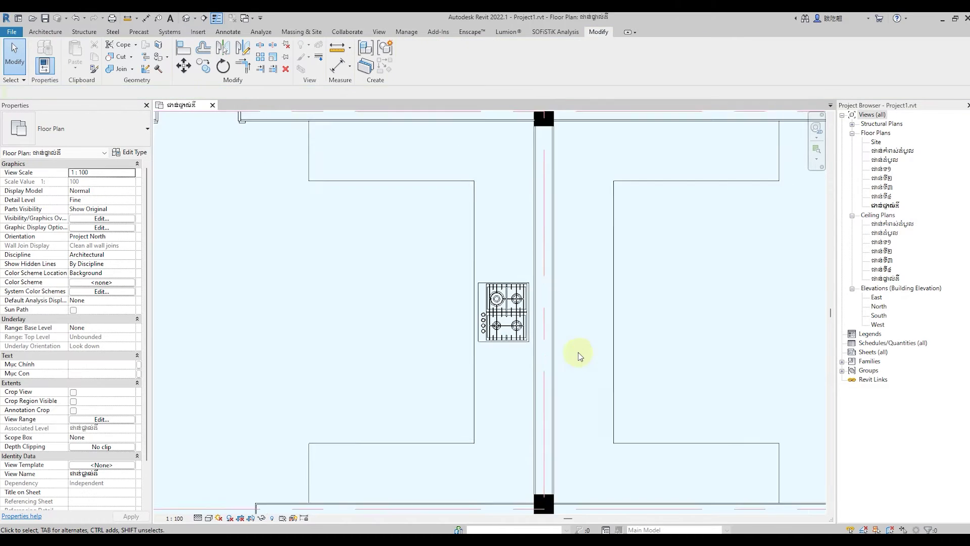
{"action": "scroll", "coordinate": [516, 354], "scroll_direction": "down", "scroll_amount": 2}
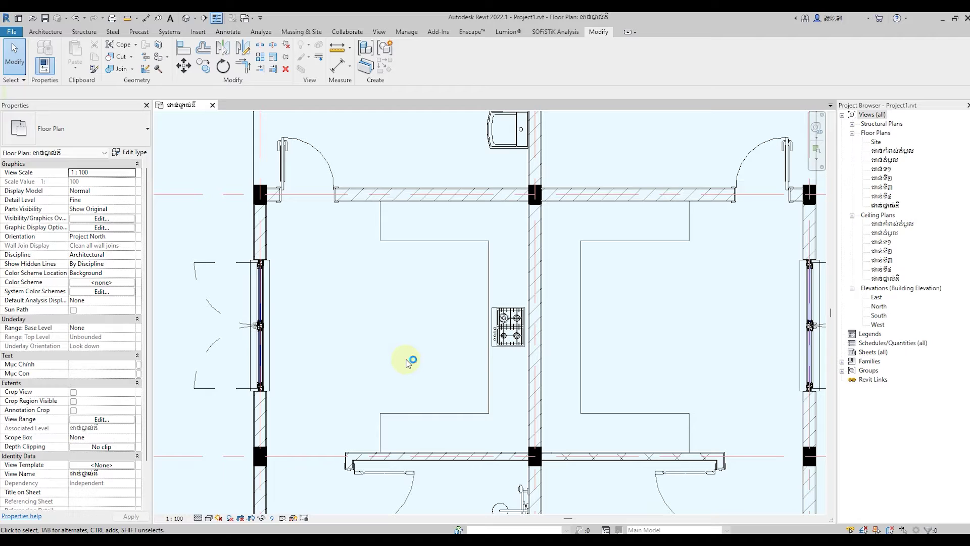
{"action": "scroll", "coordinate": [407, 341], "scroll_direction": "down", "scroll_amount": 1}
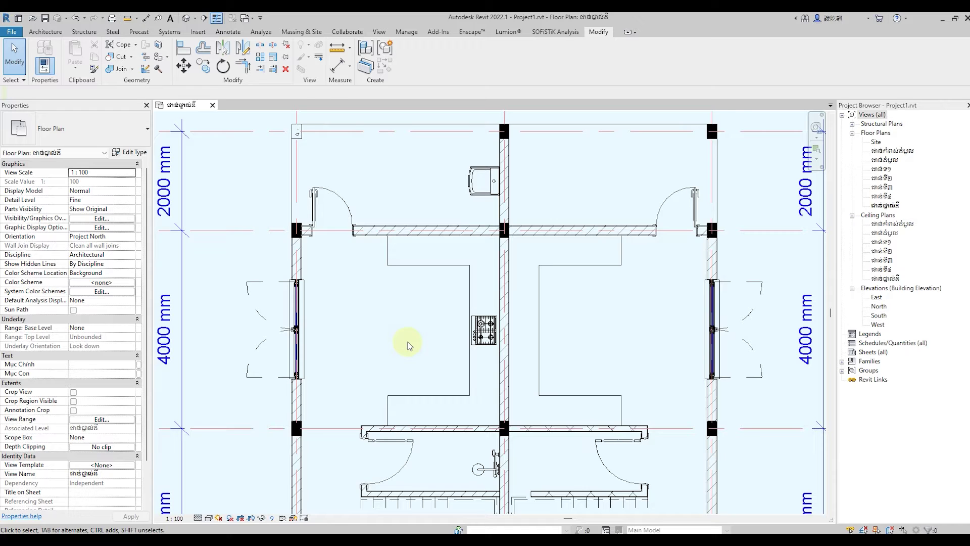
{"action": "scroll", "coordinate": [408, 343], "scroll_direction": "down", "scroll_amount": 1}
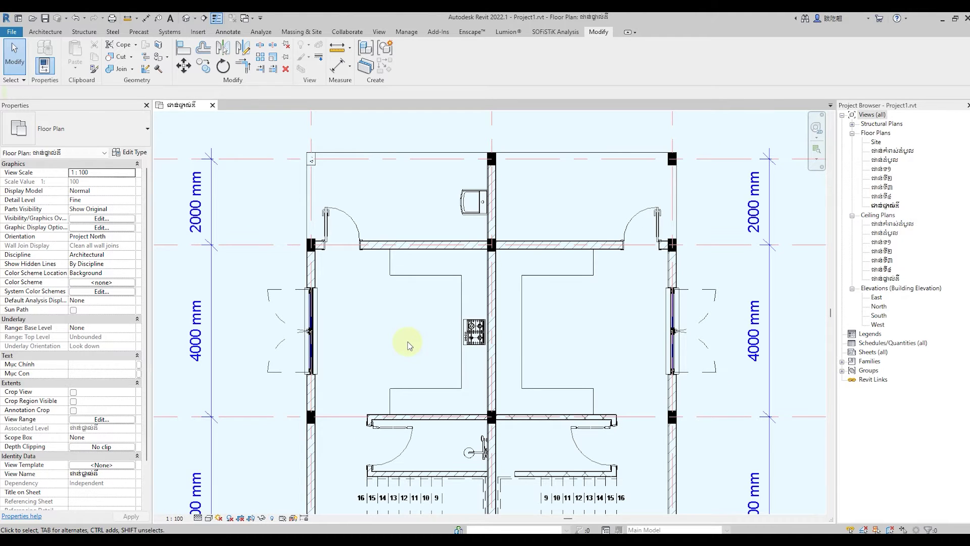
{"action": "scroll", "coordinate": [409, 346], "scroll_direction": "down", "scroll_amount": 1}
{"action": "scroll", "coordinate": [410, 346], "scroll_direction": "up", "scroll_amount": 1}
Load the American Standard Kastello one-piece toilet family into the project.
{"action": "left_click", "coordinate": [46, 32]}
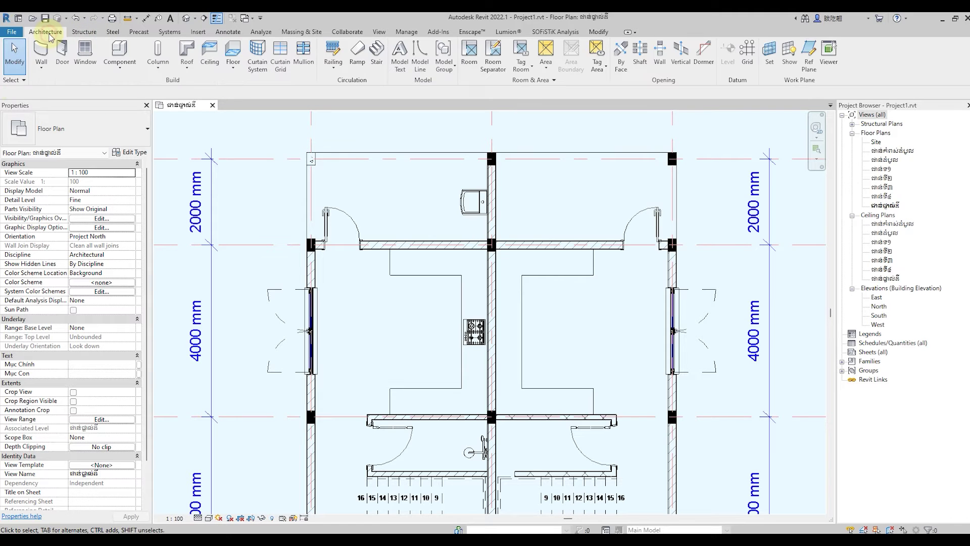
{"action": "left_click", "coordinate": [119, 50]}
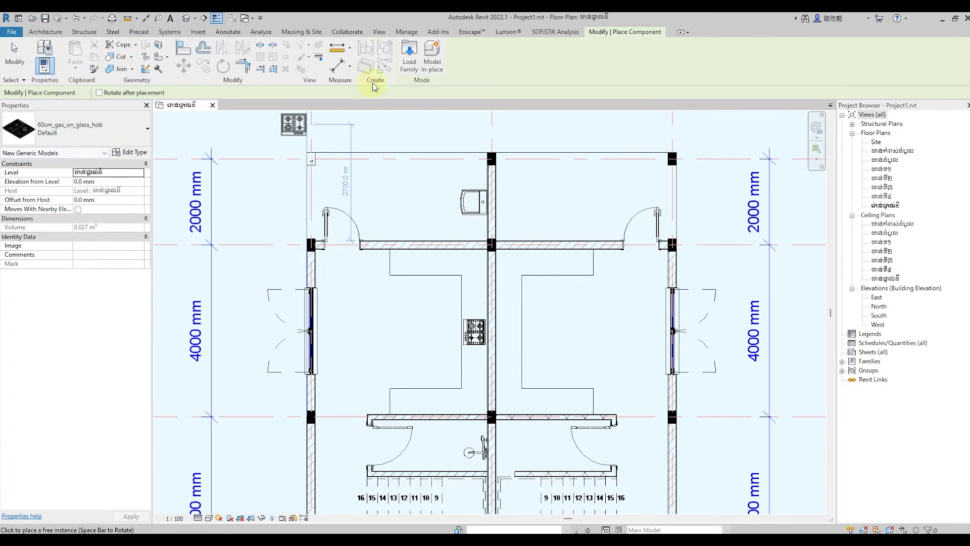
{"action": "left_click", "coordinate": [409, 56]}
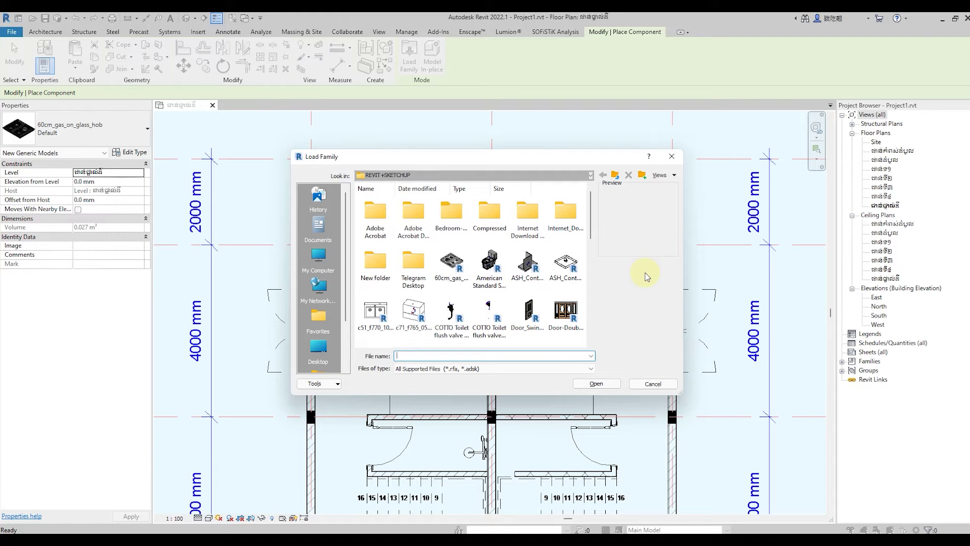
{"action": "left_click", "coordinate": [490, 267]}
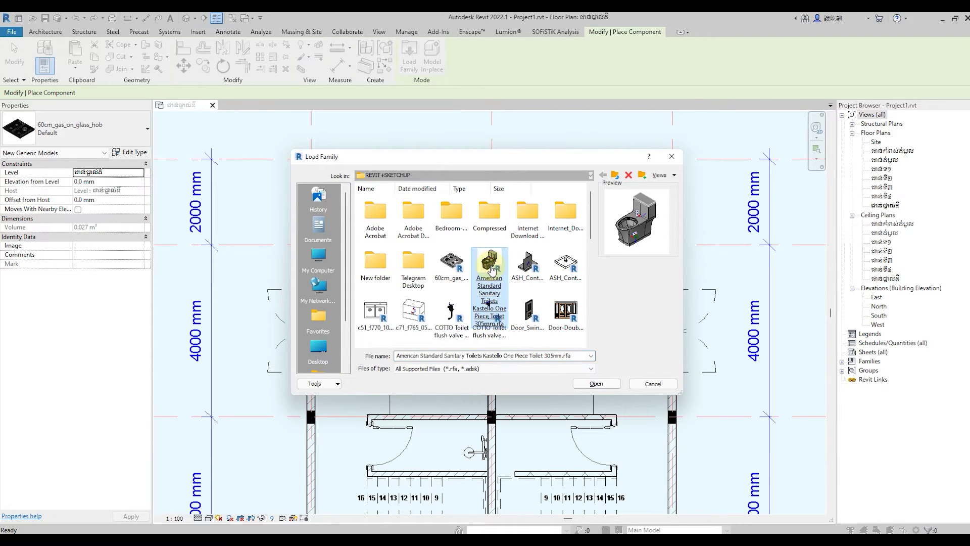
{"action": "double_click", "coordinate": [491, 267]}
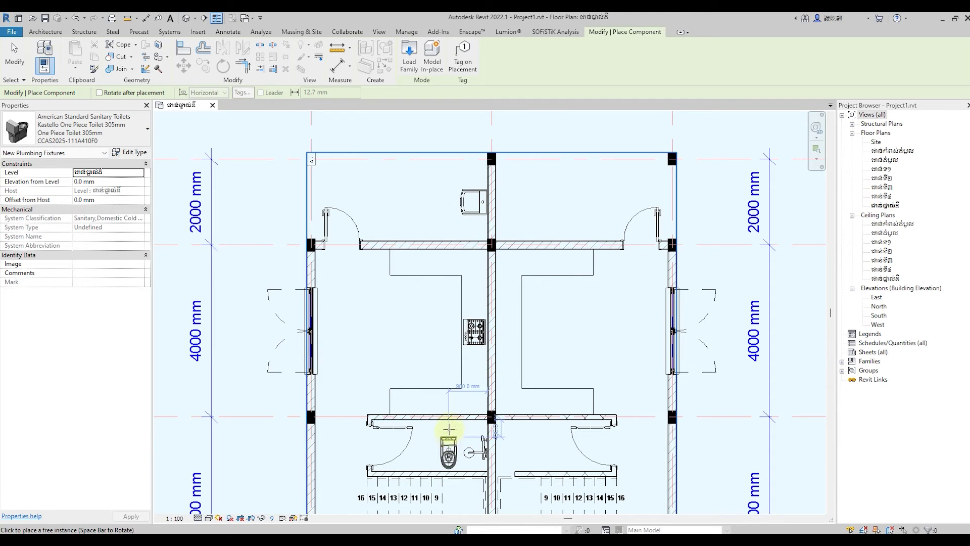
Place the Kastello 305mm toilet against the wall of the left unit's shower room.
{"action": "scroll", "coordinate": [448, 429], "scroll_direction": "up", "scroll_amount": 1}
{"action": "scroll", "coordinate": [455, 399], "scroll_direction": "up", "scroll_amount": 2}
{"action": "scroll", "coordinate": [445, 234], "scroll_direction": "down", "scroll_amount": 1}
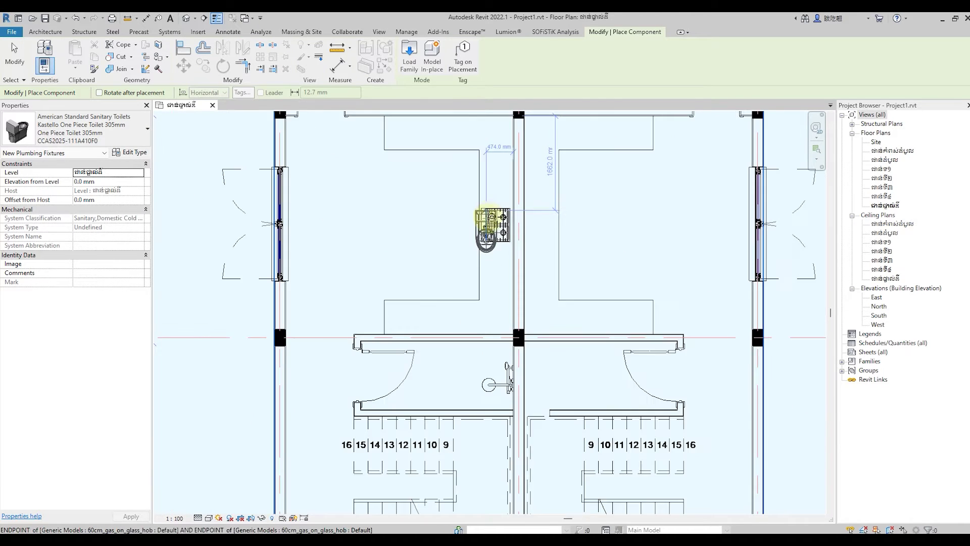
{"action": "scroll", "coordinate": [444, 340], "scroll_direction": "down", "scroll_amount": 2}
{"action": "scroll", "coordinate": [445, 340], "scroll_direction": "up", "scroll_amount": 2}
{"action": "scroll", "coordinate": [446, 343], "scroll_direction": "up", "scroll_amount": 1}
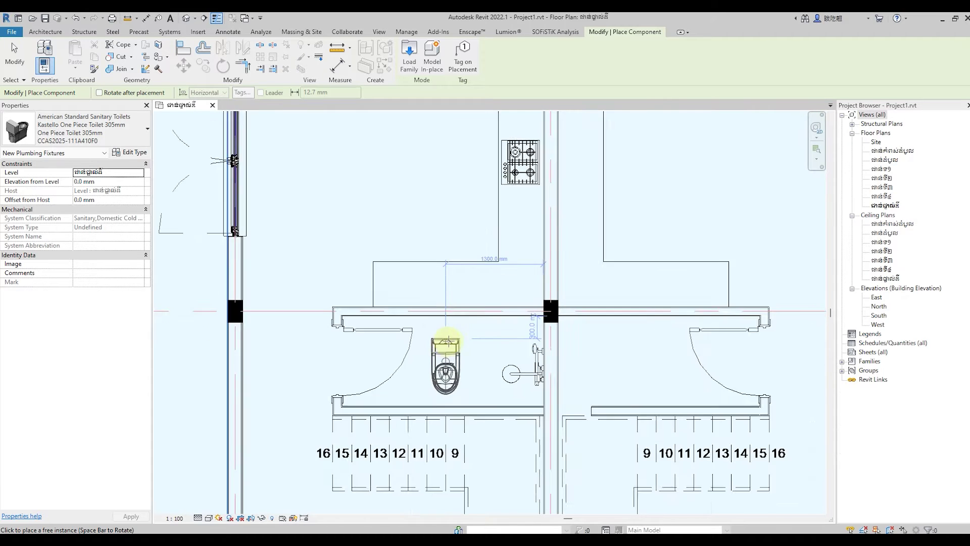
{"action": "scroll", "coordinate": [446, 343], "scroll_direction": "up", "scroll_amount": 1}
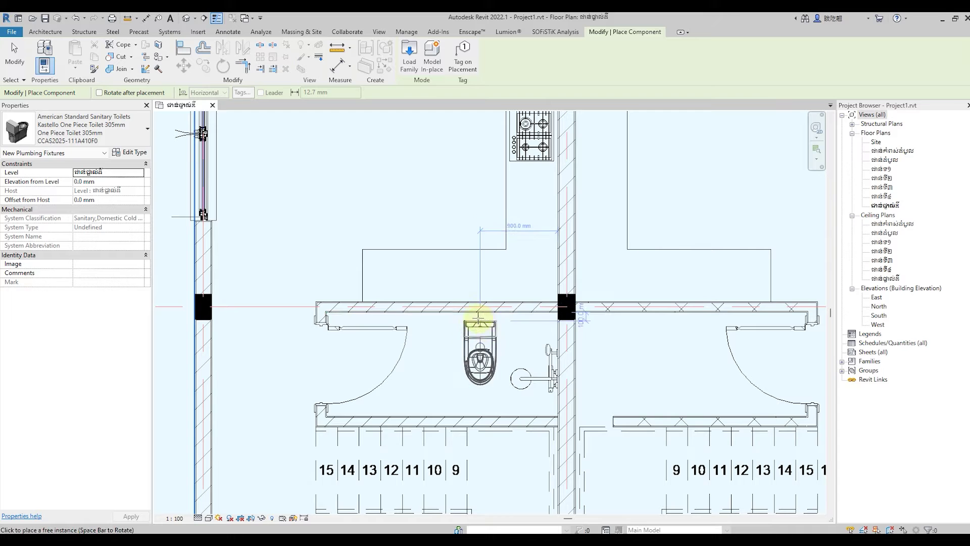
{"action": "left_click", "coordinate": [476, 316]}
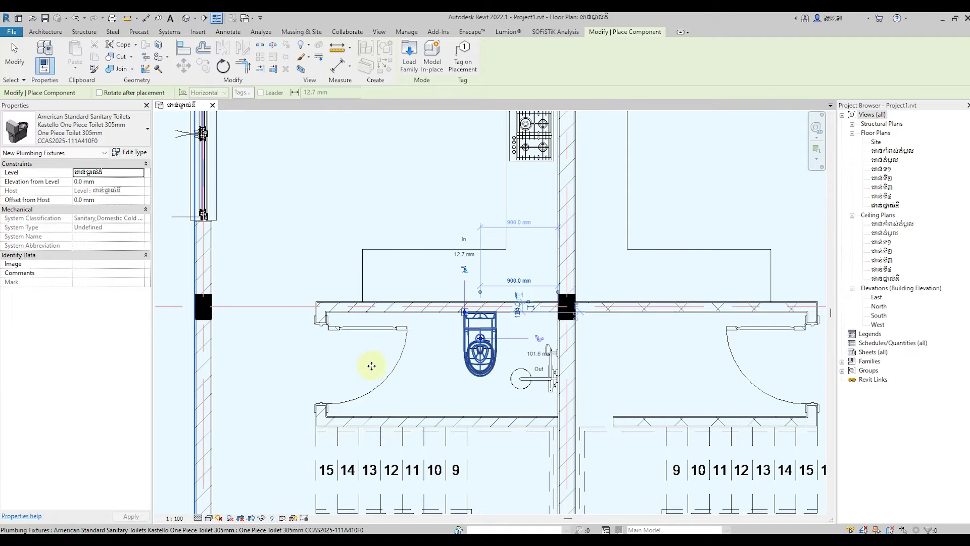
{"action": "left_click", "coordinate": [18, 61]}
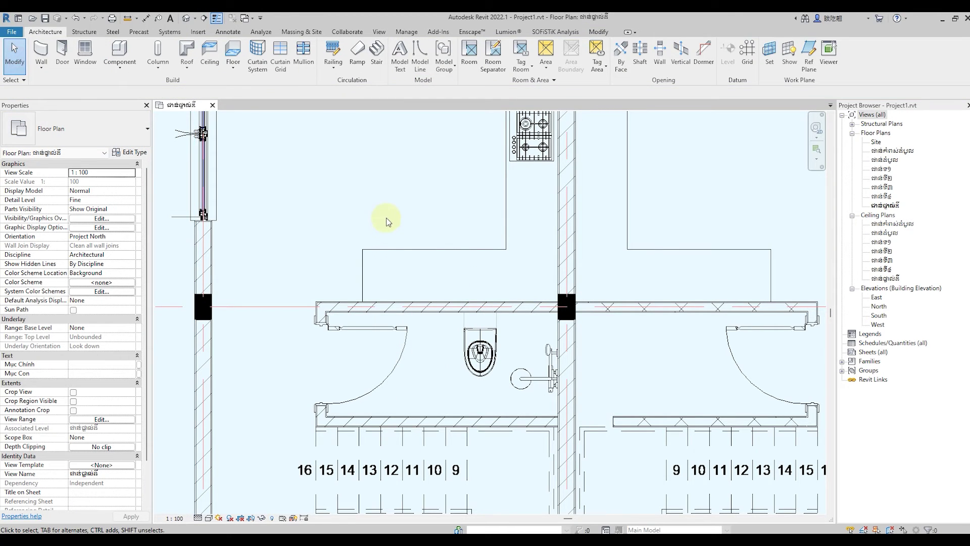
Delete the toilet from the left bathroom.
{"action": "scroll", "coordinate": [387, 222], "scroll_direction": "down", "scroll_amount": 1}
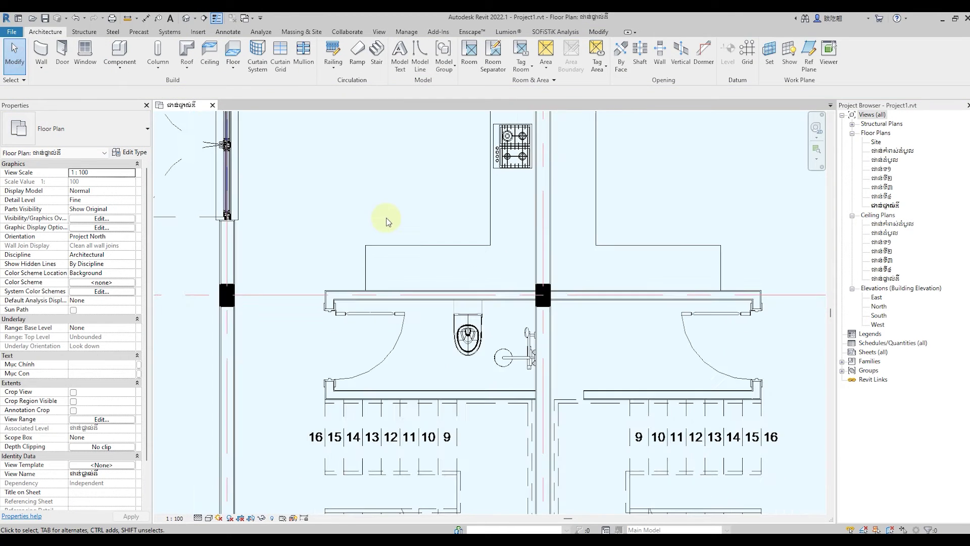
{"action": "left_click", "coordinate": [452, 262]}
{"action": "left_click", "coordinate": [285, 70]}
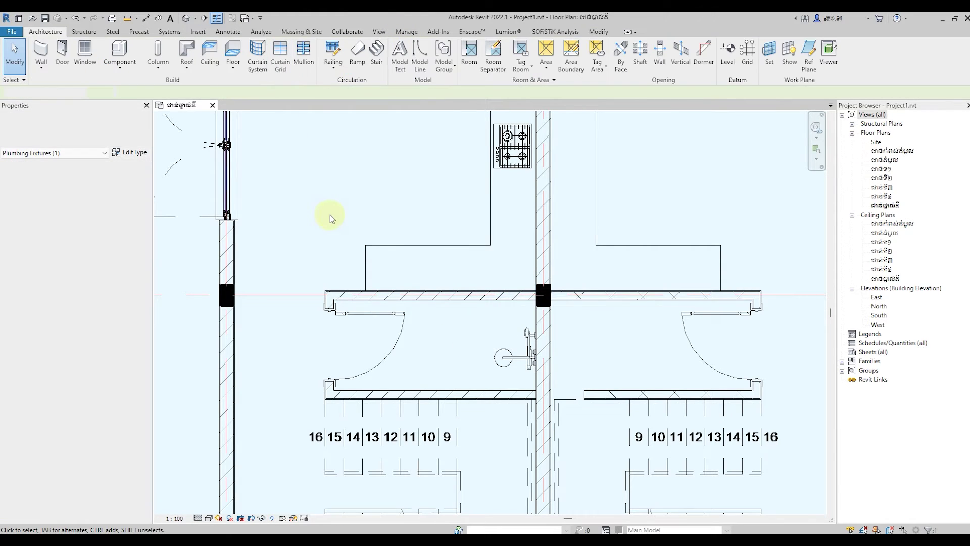
Load the DURAVIT Vero above-counter sink and place it against the bathroom's lower wall.
{"action": "left_click", "coordinate": [119, 51]}
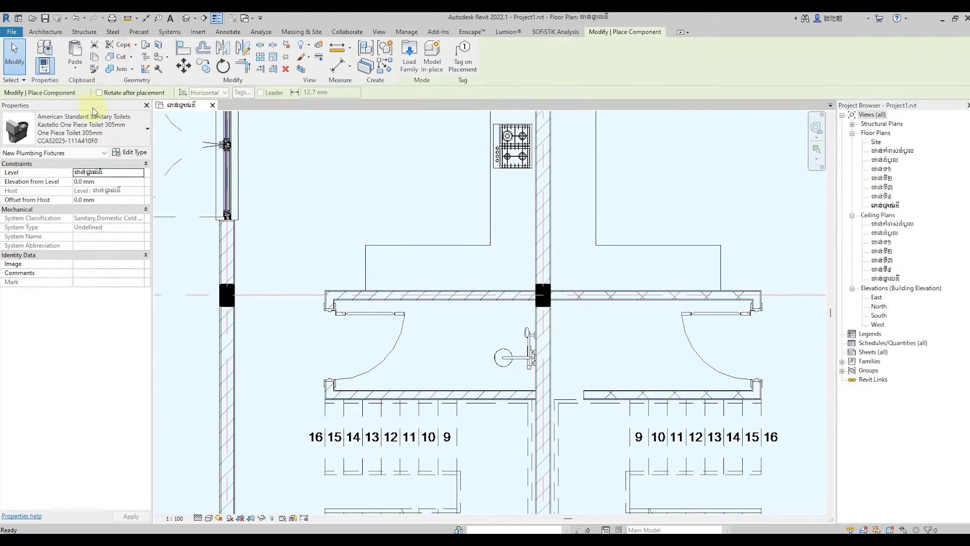
{"action": "left_click", "coordinate": [409, 56]}
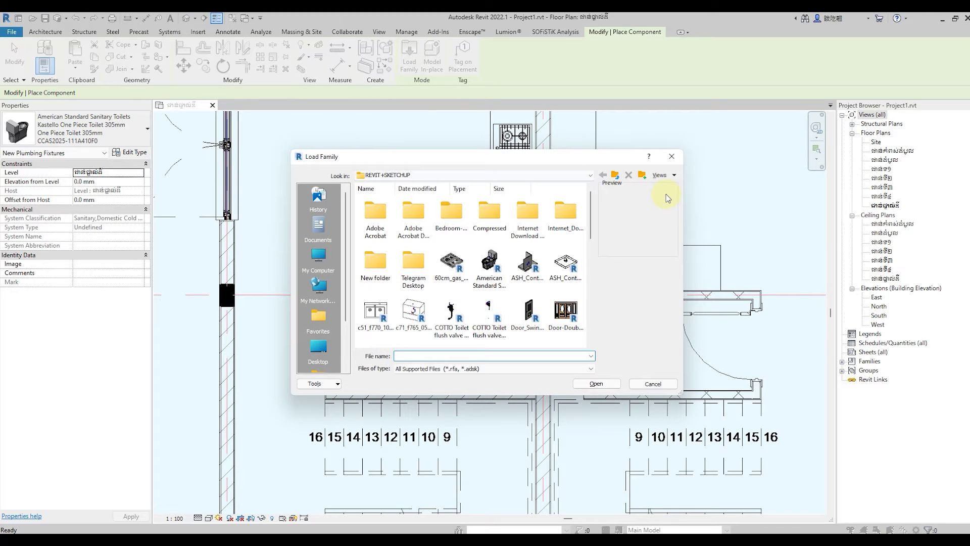
{"action": "scroll", "coordinate": [561, 278], "scroll_direction": "down", "scroll_amount": 1}
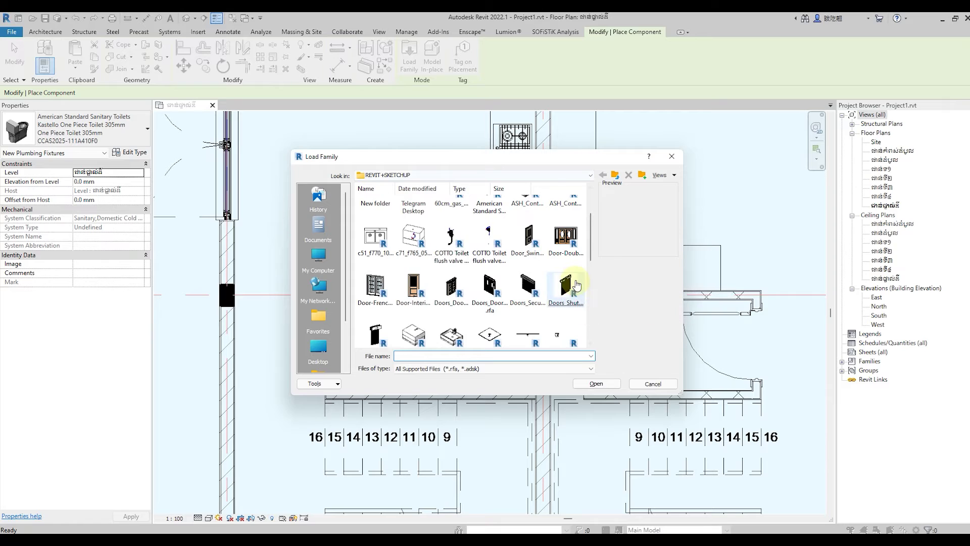
{"action": "scroll", "coordinate": [561, 280], "scroll_direction": "down", "scroll_amount": 1}
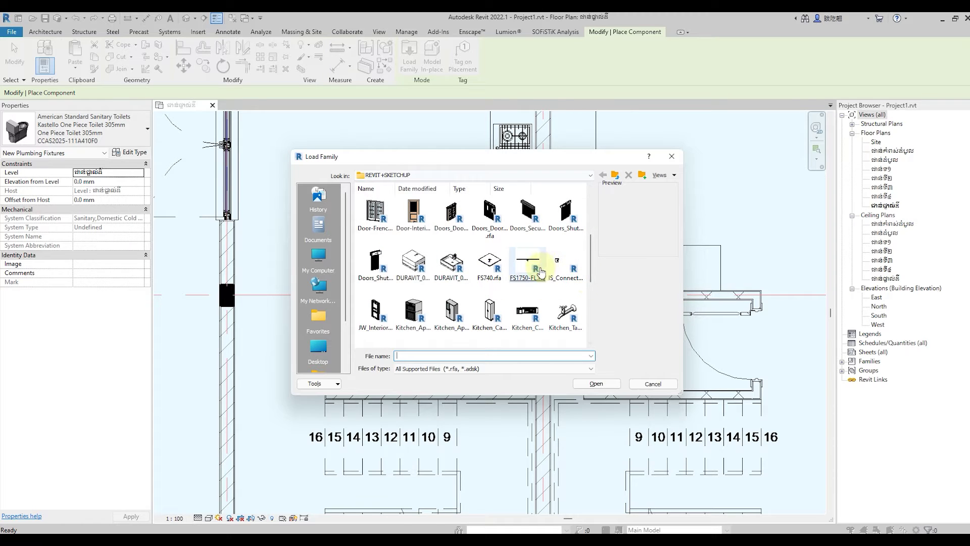
{"action": "double_click", "coordinate": [449, 271]}
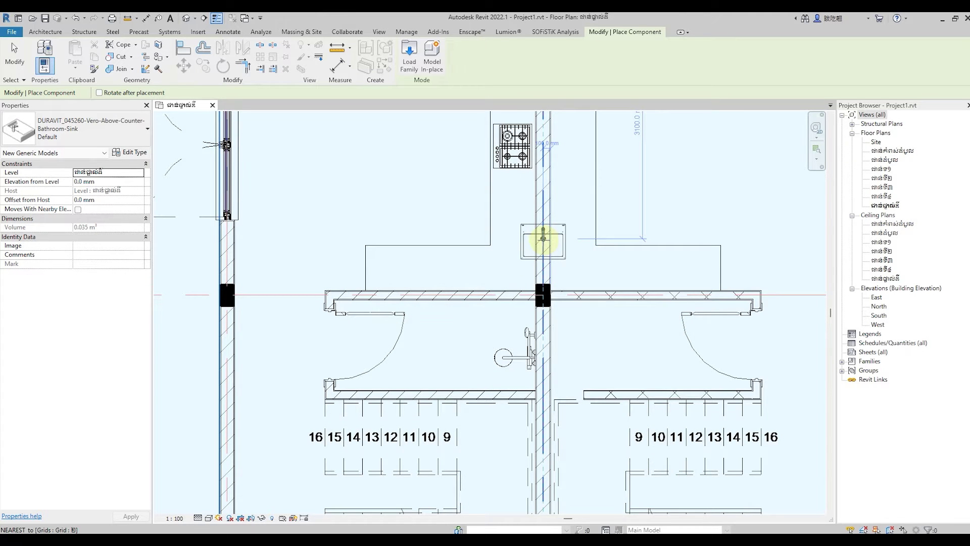
{"action": "scroll", "coordinate": [455, 360], "scroll_direction": "up", "scroll_amount": 1}
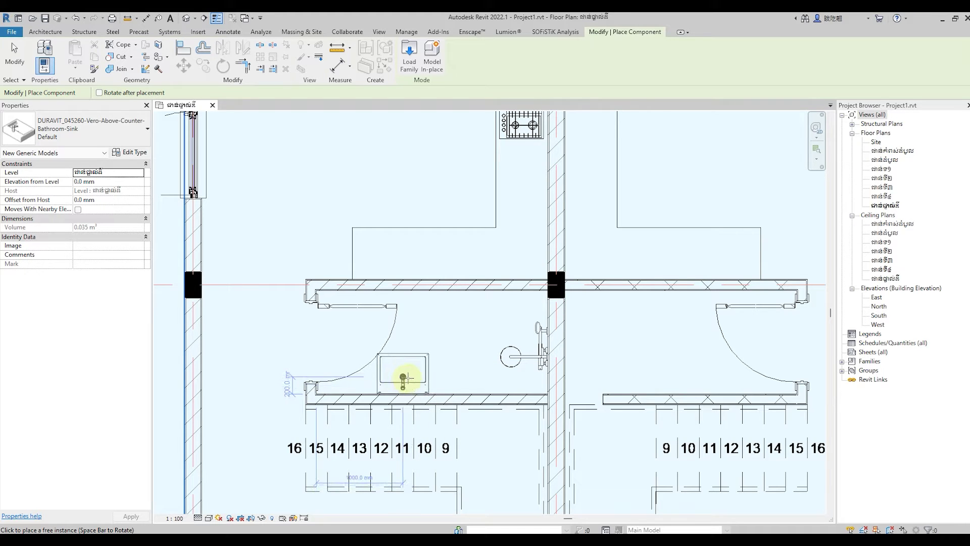
{"action": "left_click", "coordinate": [411, 376]}
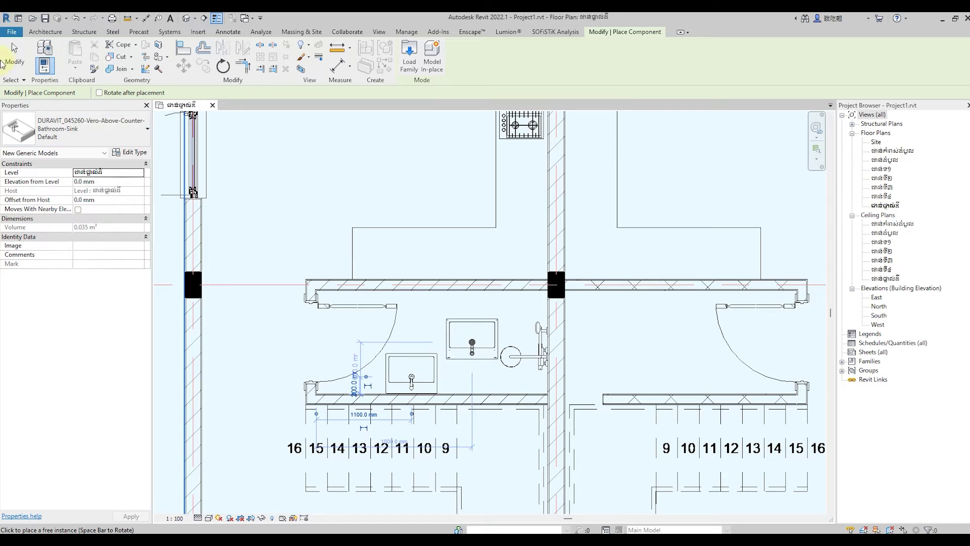
{"action": "left_click", "coordinate": [6, 60]}
{"action": "scroll", "coordinate": [368, 283], "scroll_direction": "down", "scroll_amount": 1}
{"action": "scroll", "coordinate": [348, 297], "scroll_direction": "down", "scroll_amount": 1}
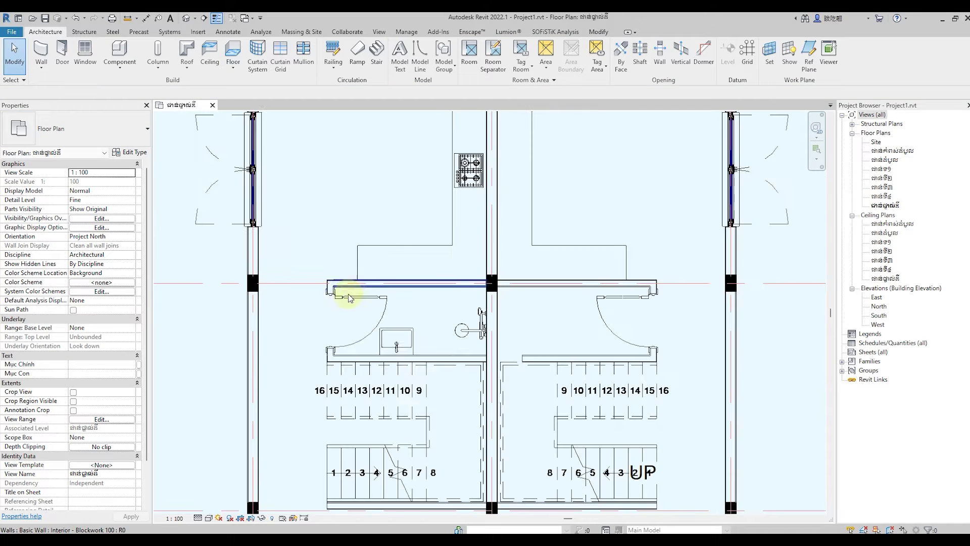
{"action": "scroll", "coordinate": [431, 317], "scroll_direction": "up", "scroll_amount": 1}
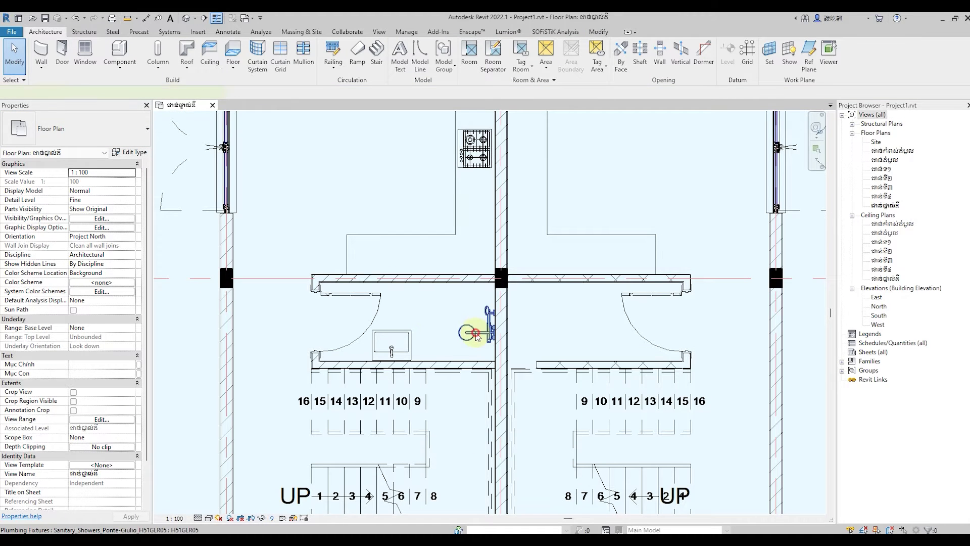
{"action": "left_click", "coordinate": [476, 335]}
{"action": "left_click", "coordinate": [450, 327]}
{"action": "scroll", "coordinate": [458, 331], "scroll_direction": "down", "scroll_amount": 1}
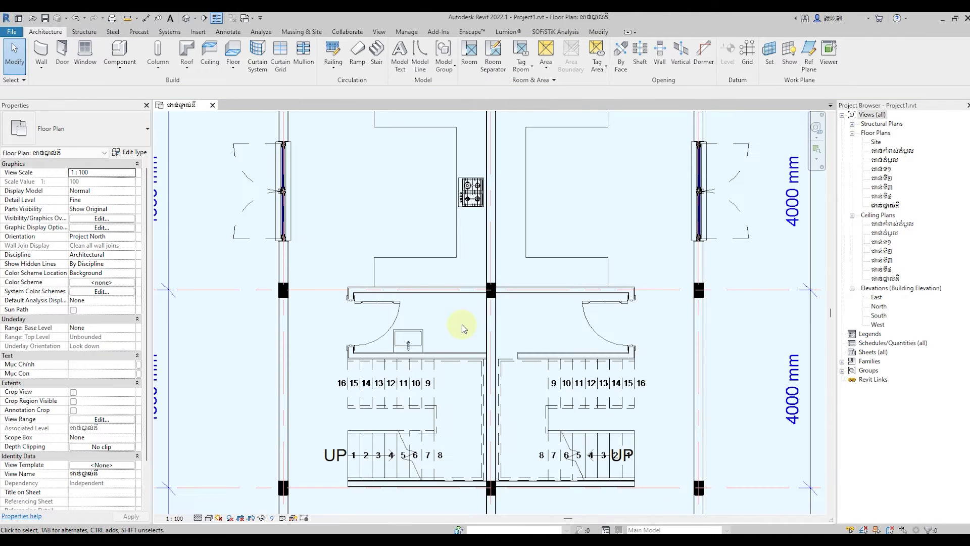
{"action": "scroll", "coordinate": [487, 377], "scroll_direction": "up", "scroll_amount": 1}
{"action": "scroll", "coordinate": [530, 348], "scroll_direction": "up", "scroll_amount": 1}
{"action": "left_click", "coordinate": [559, 331]}
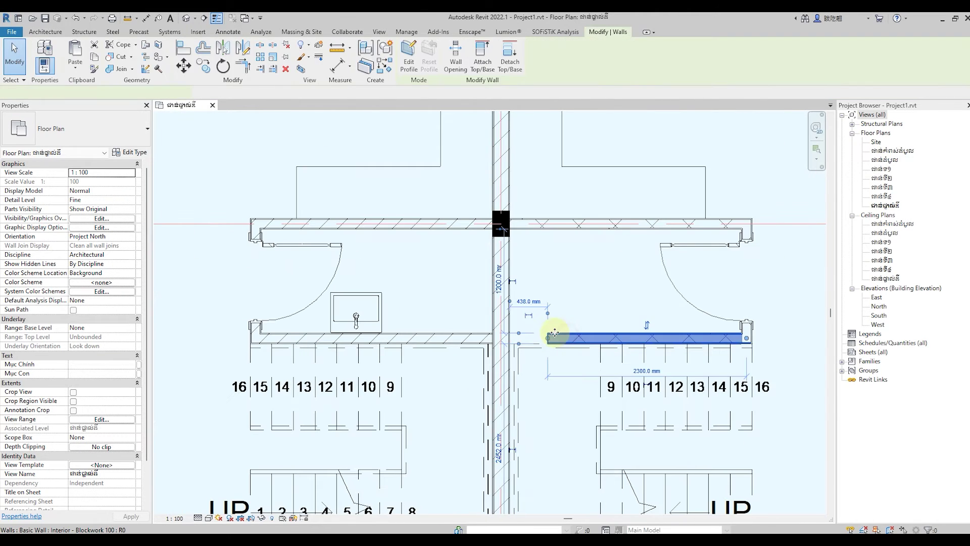
{"action": "scroll", "coordinate": [551, 283], "scroll_direction": "up", "scroll_amount": 1}
{"action": "key", "text": "Escape"}
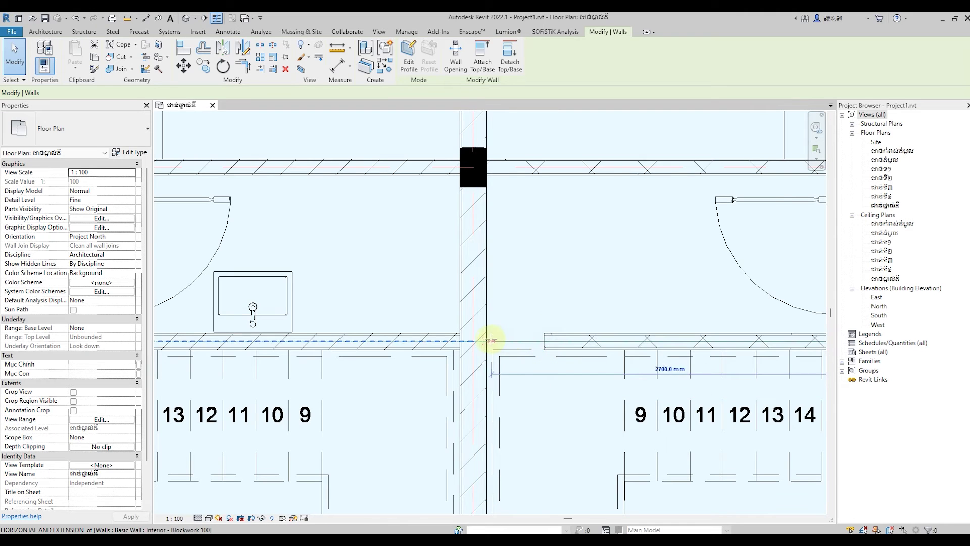
{"action": "left_click", "coordinate": [564, 286]}
{"action": "scroll", "coordinate": [429, 353], "scroll_direction": "down", "scroll_amount": 3}
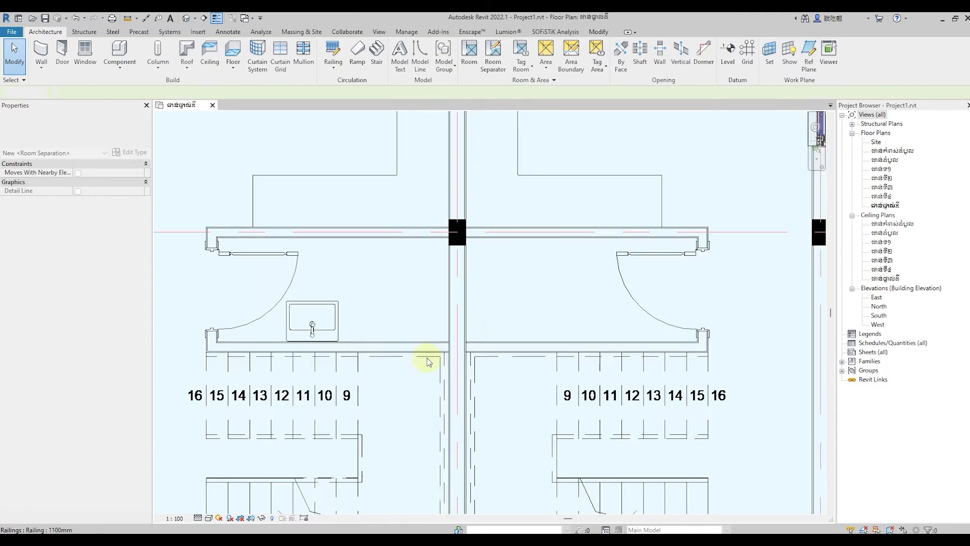
{"action": "scroll", "coordinate": [559, 303], "scroll_direction": "down", "scroll_amount": 1}
{"action": "scroll", "coordinate": [558, 306], "scroll_direction": "down", "scroll_amount": 2}
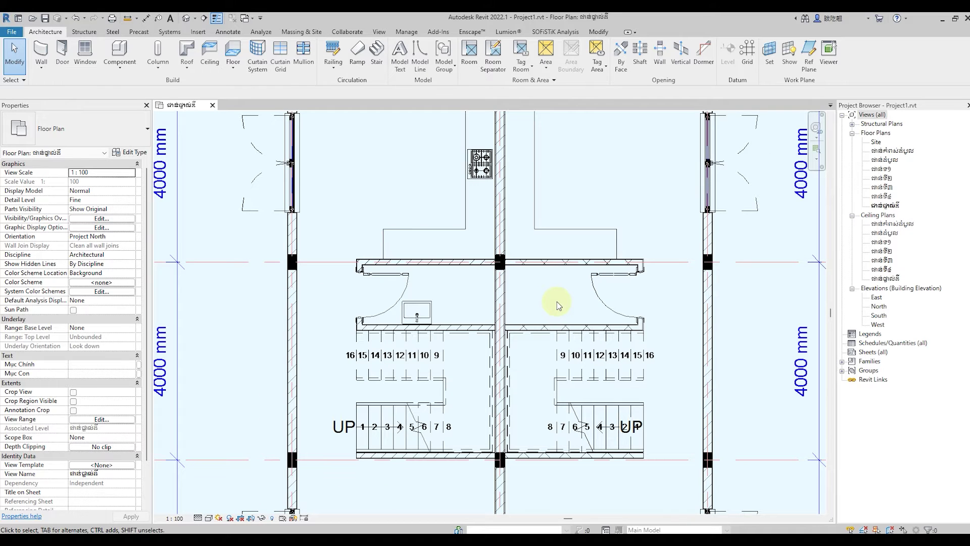
{"action": "scroll", "coordinate": [480, 290], "scroll_direction": "up", "scroll_amount": 1}
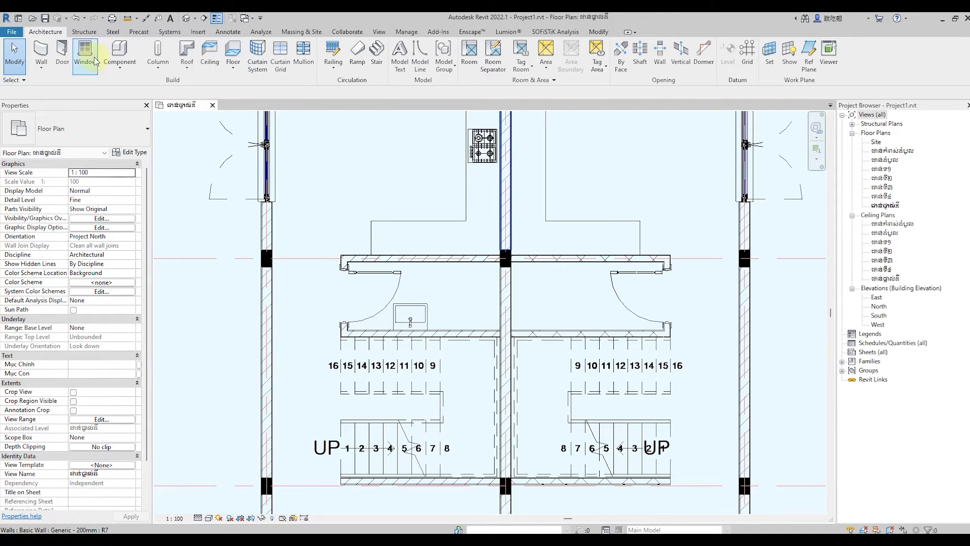
Load the CELITE ONE wall sink tap family from the Kitchen Taps folder.
{"action": "left_click", "coordinate": [116, 54]}
{"action": "left_click", "coordinate": [409, 53]}
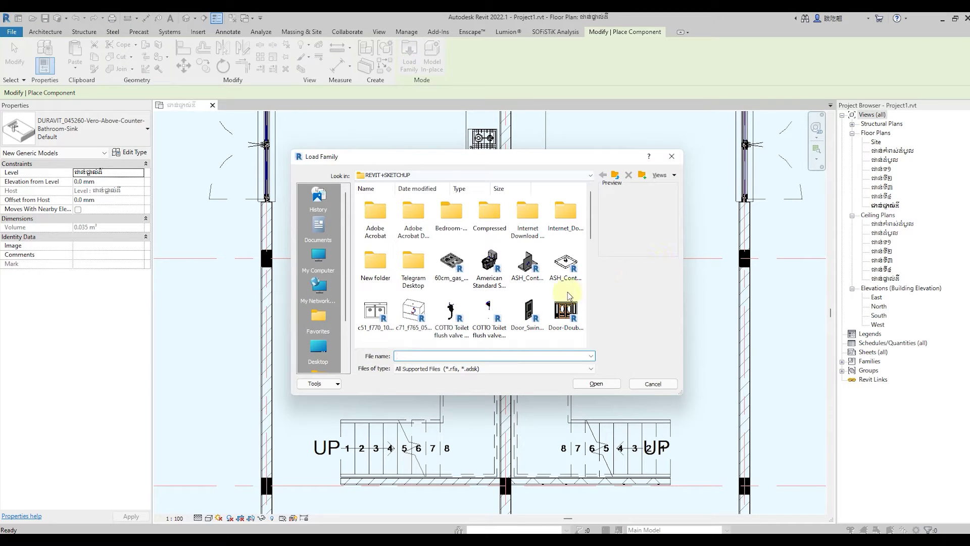
{"action": "scroll", "coordinate": [568, 295], "scroll_direction": "down", "scroll_amount": 2}
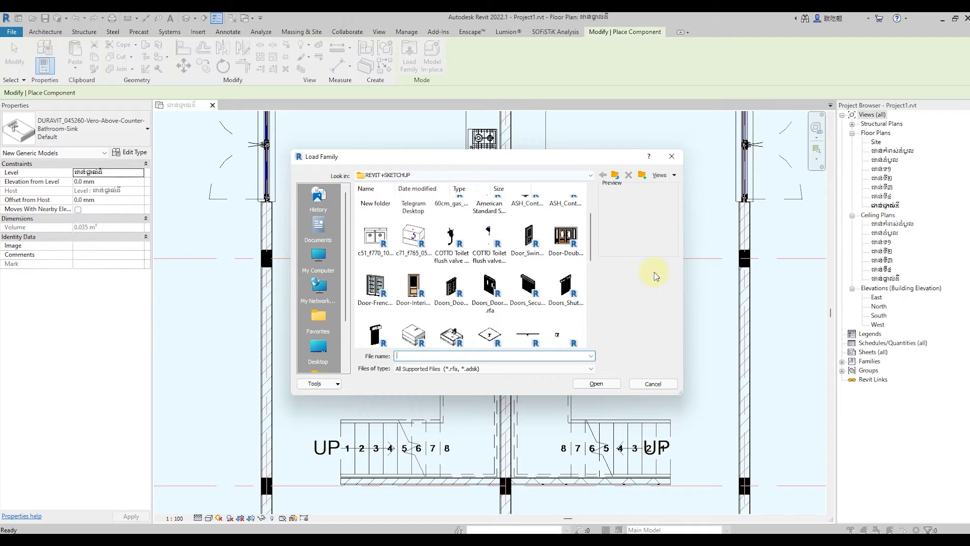
{"action": "scroll", "coordinate": [566, 293], "scroll_direction": "down", "scroll_amount": 2}
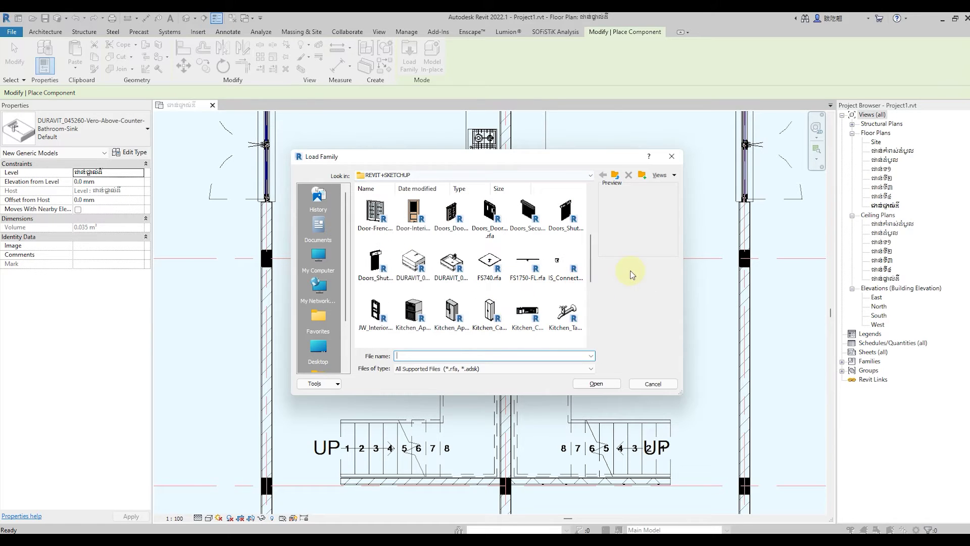
{"action": "scroll", "coordinate": [566, 291], "scroll_direction": "down", "scroll_amount": 2}
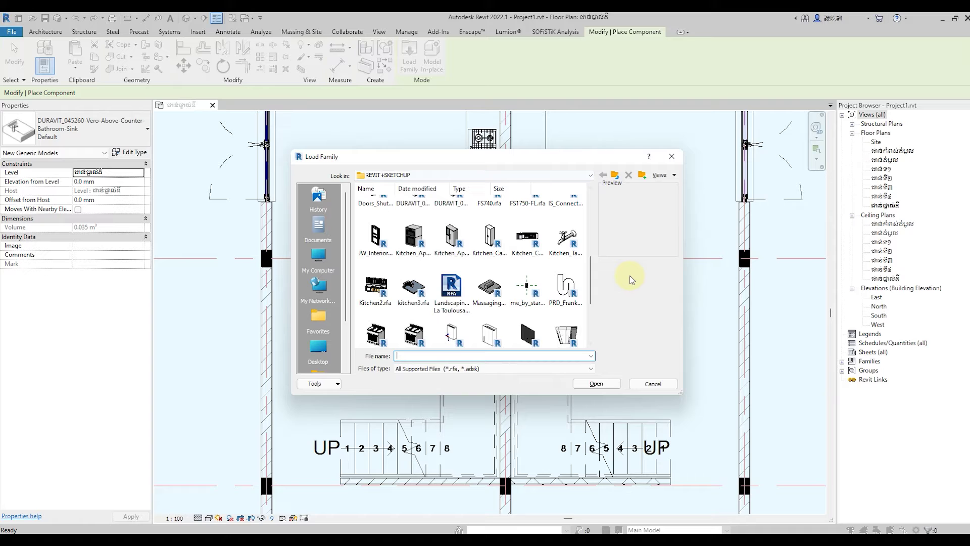
{"action": "double_click", "coordinate": [566, 238]}
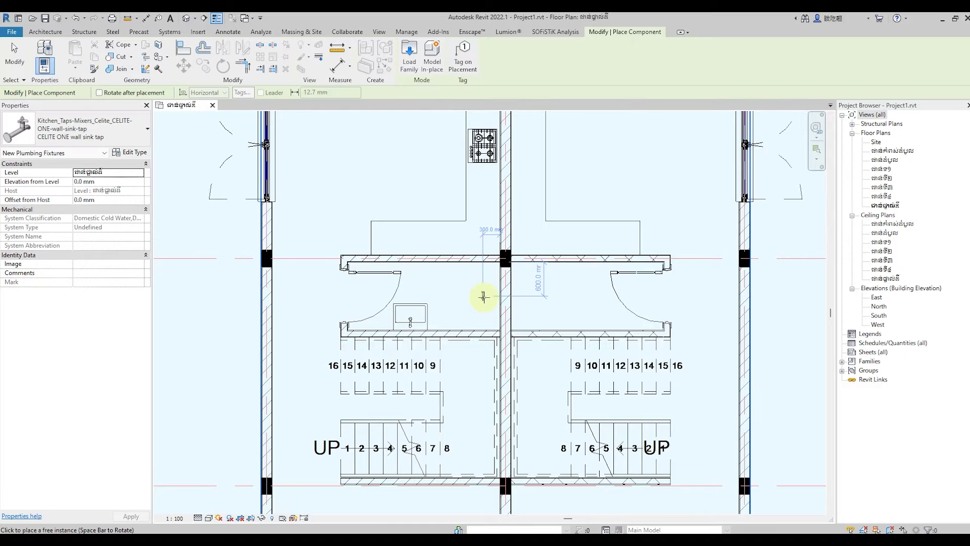
Place the CELITE ONE tap on the central wall above the sink.
{"action": "scroll", "coordinate": [484, 297], "scroll_direction": "up", "scroll_amount": 3}
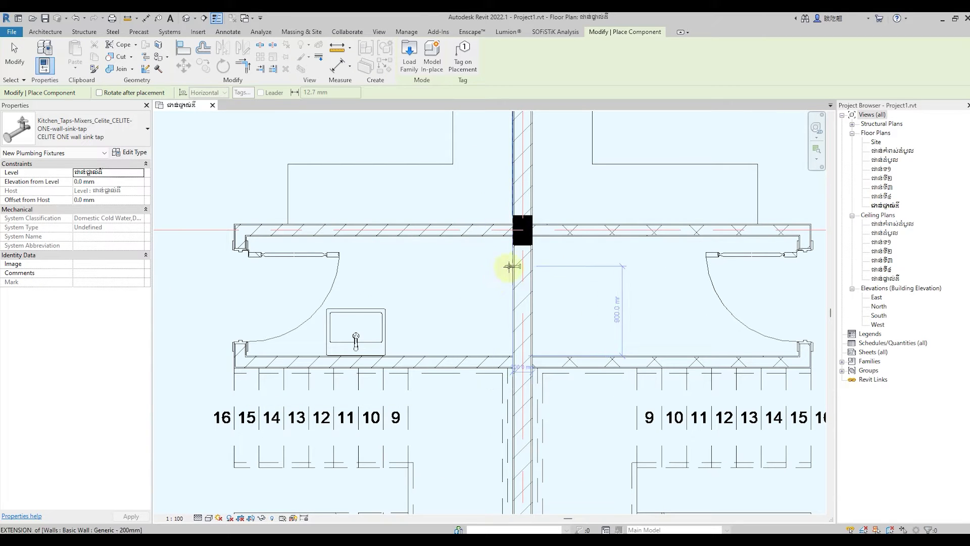
{"action": "scroll", "coordinate": [510, 266], "scroll_direction": "up", "scroll_amount": 2}
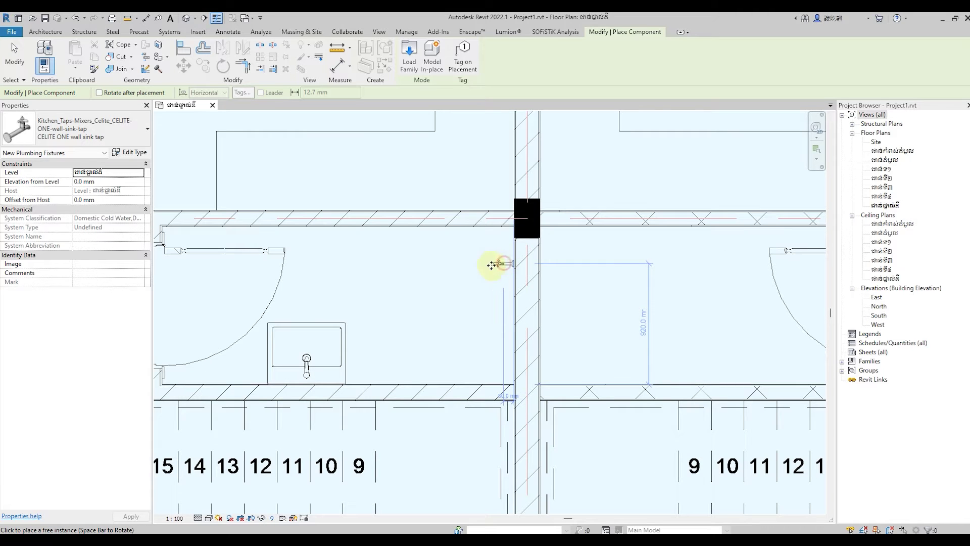
{"action": "left_click", "coordinate": [492, 265]}
{"action": "key", "text": "Escape"}
{"action": "key", "text": "Escape"}
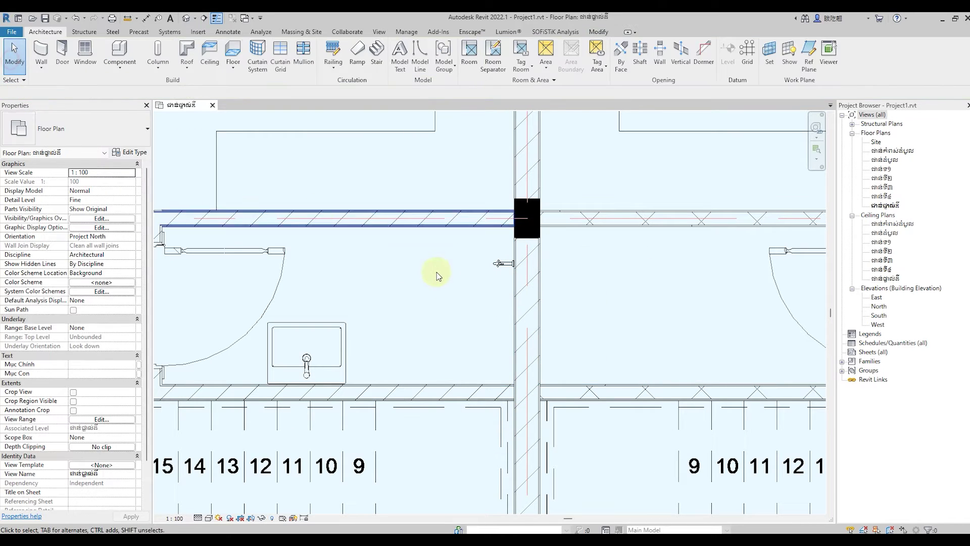
{"action": "scroll", "coordinate": [429, 249], "scroll_direction": "down", "scroll_amount": 1}
{"action": "scroll", "coordinate": [416, 251], "scroll_direction": "down", "scroll_amount": 1}
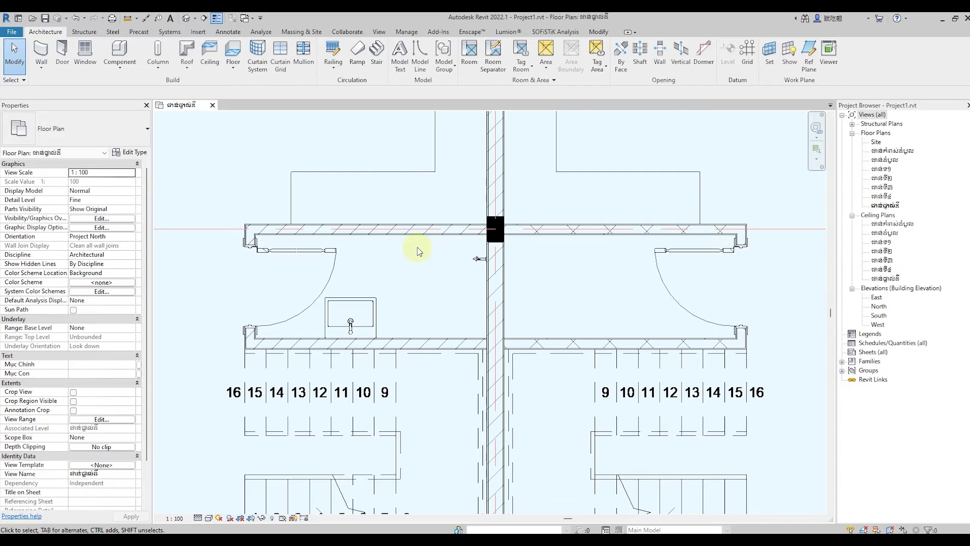
{"action": "scroll", "coordinate": [417, 249], "scroll_direction": "down", "scroll_amount": 1}
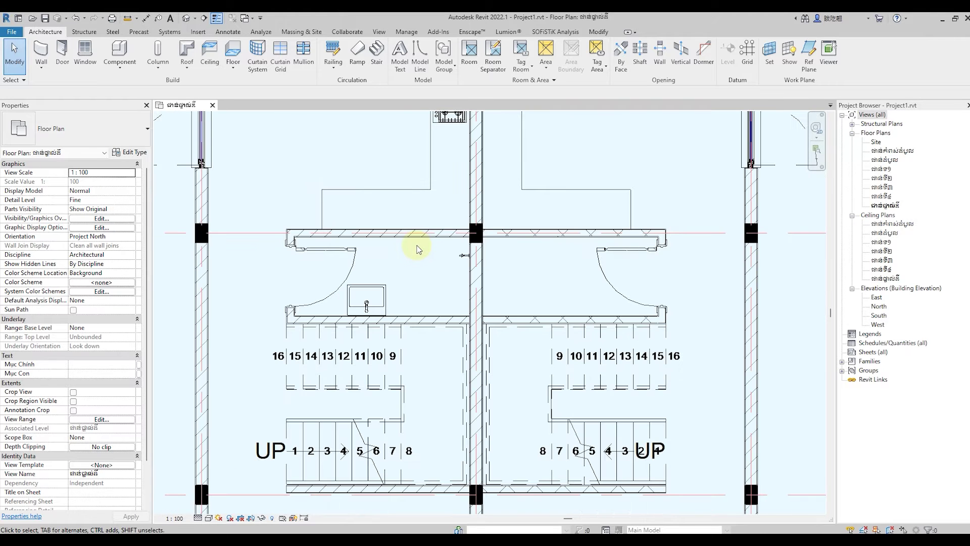
{"action": "left_click", "coordinate": [119, 50]}
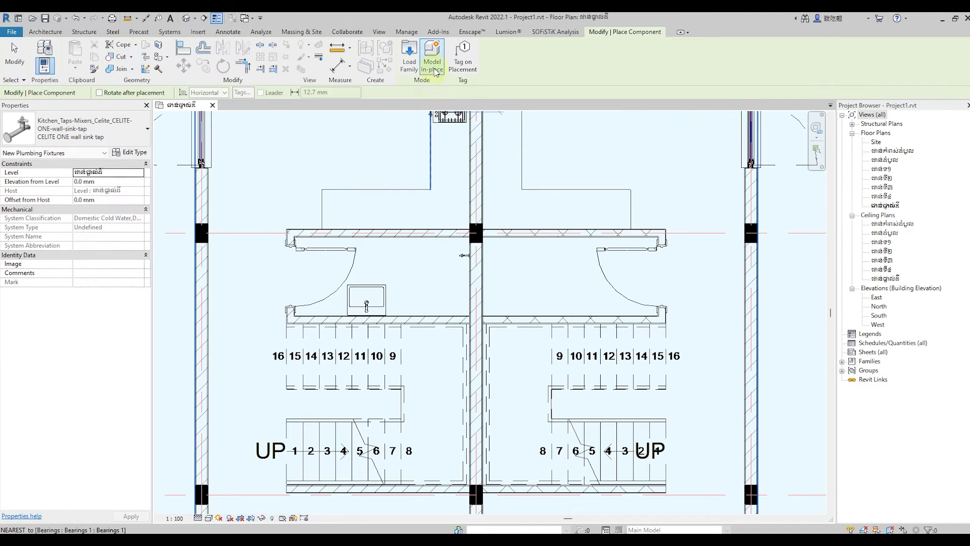
{"action": "left_click", "coordinate": [410, 54]}
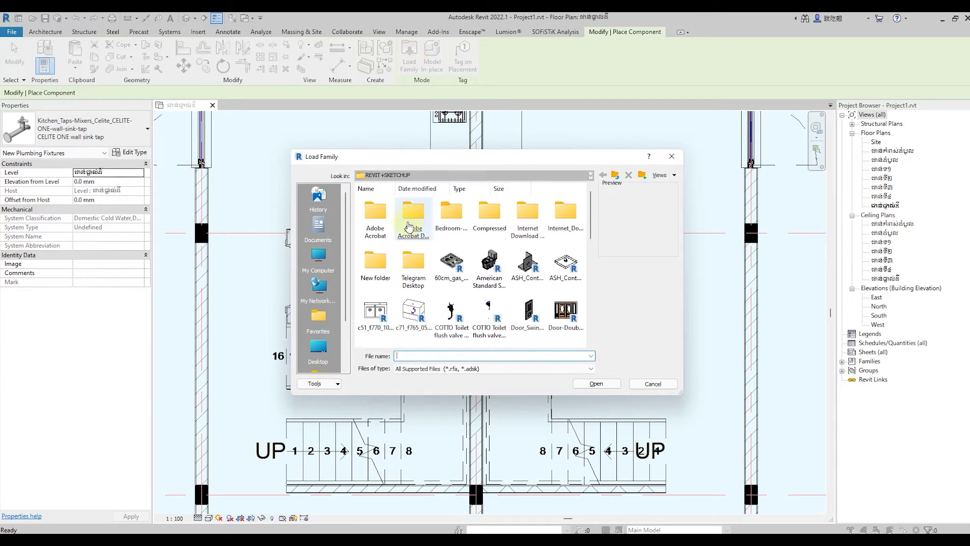
{"action": "left_click", "coordinate": [373, 318]}
{"action": "double_click", "coordinate": [371, 319]}
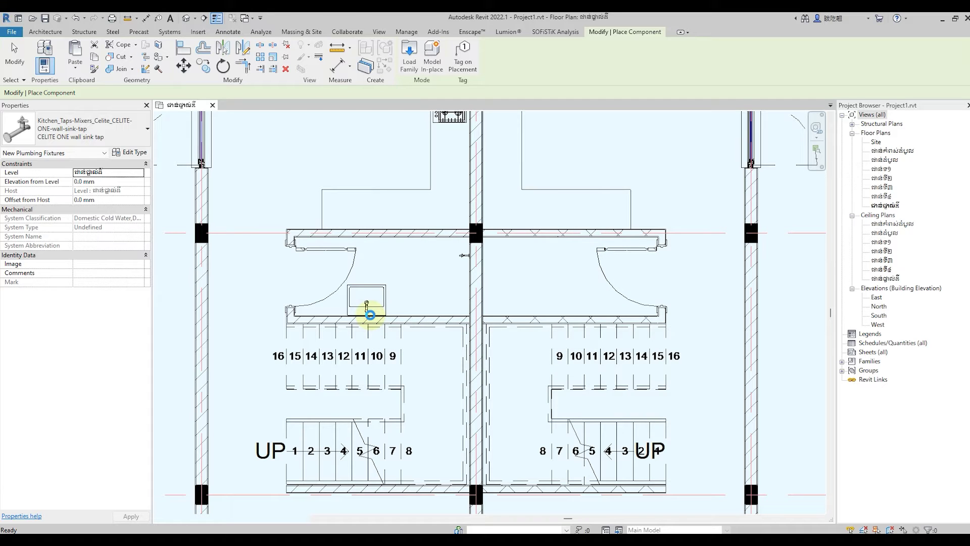
{"action": "left_click", "coordinate": [371, 314]}
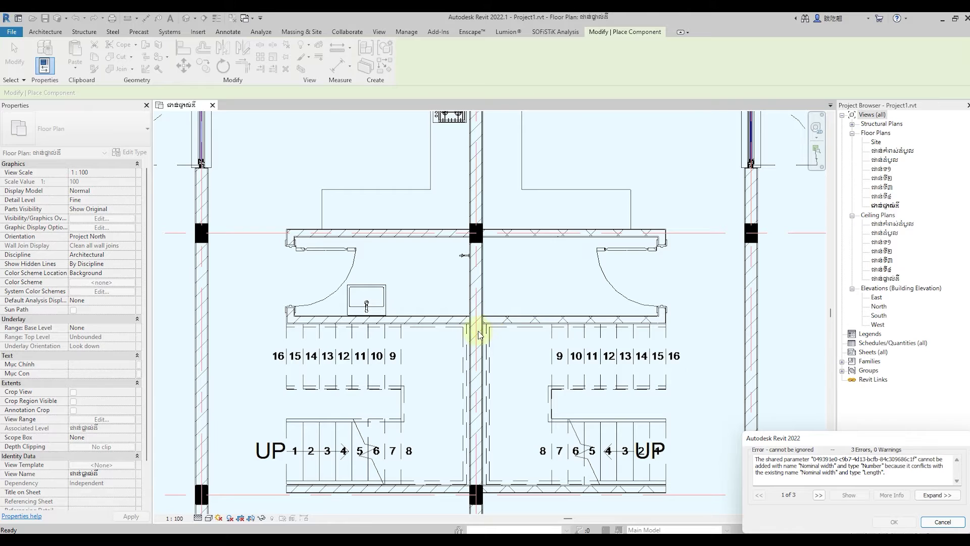
{"action": "scroll", "coordinate": [479, 334], "scroll_direction": "down", "scroll_amount": 2}
{"action": "scroll", "coordinate": [428, 162], "scroll_direction": "down", "scroll_amount": 2}
{"action": "scroll", "coordinate": [433, 184], "scroll_direction": "up", "scroll_amount": 2}
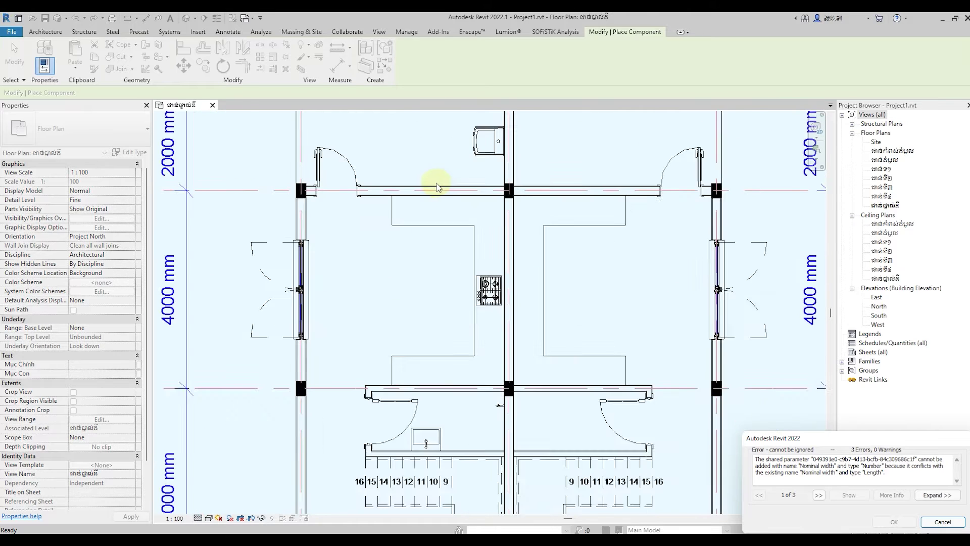
{"action": "scroll", "coordinate": [433, 184], "scroll_direction": "up", "scroll_amount": 2}
{"action": "left_click", "coordinate": [21, 57]}
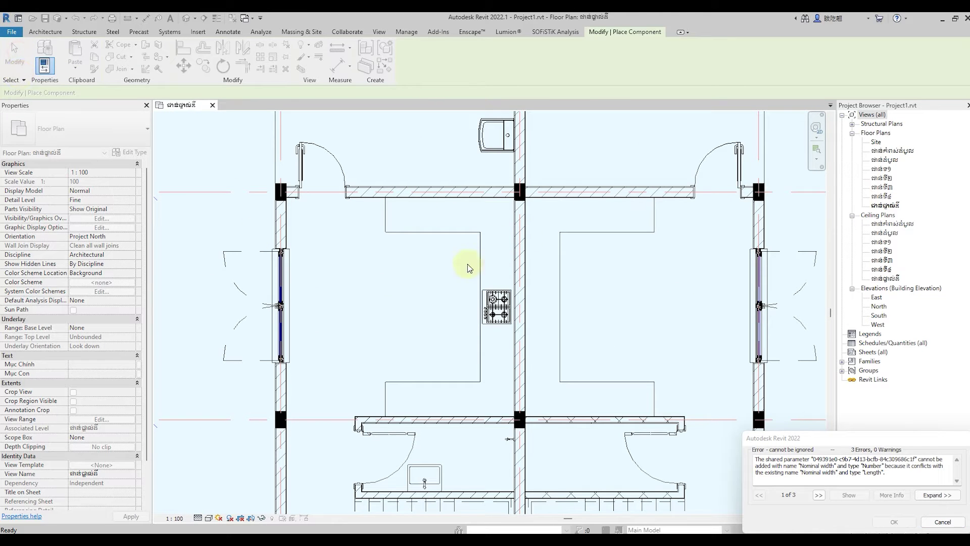
{"action": "left_click", "coordinate": [943, 523]}
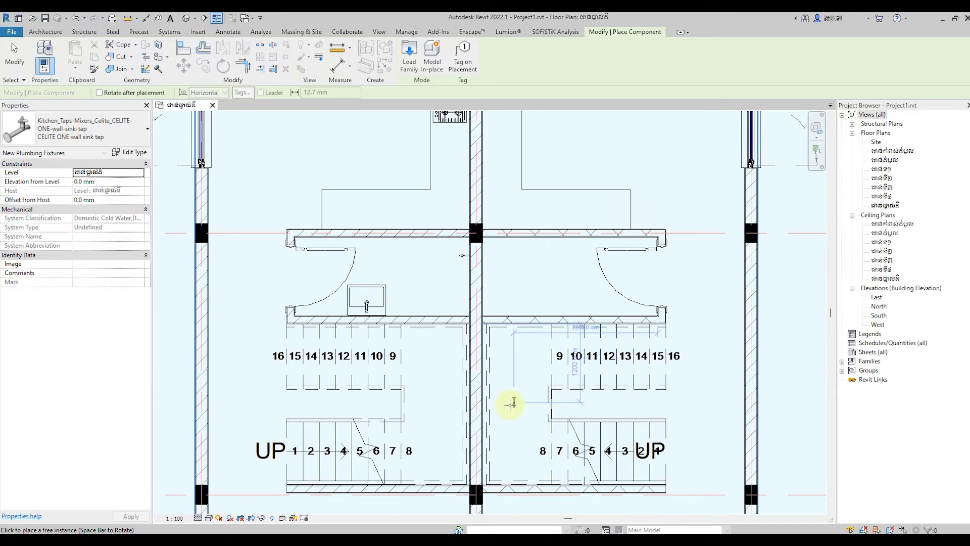
Load the Niagara Sabre round toilet family into the project.
{"action": "left_click", "coordinate": [410, 55]}
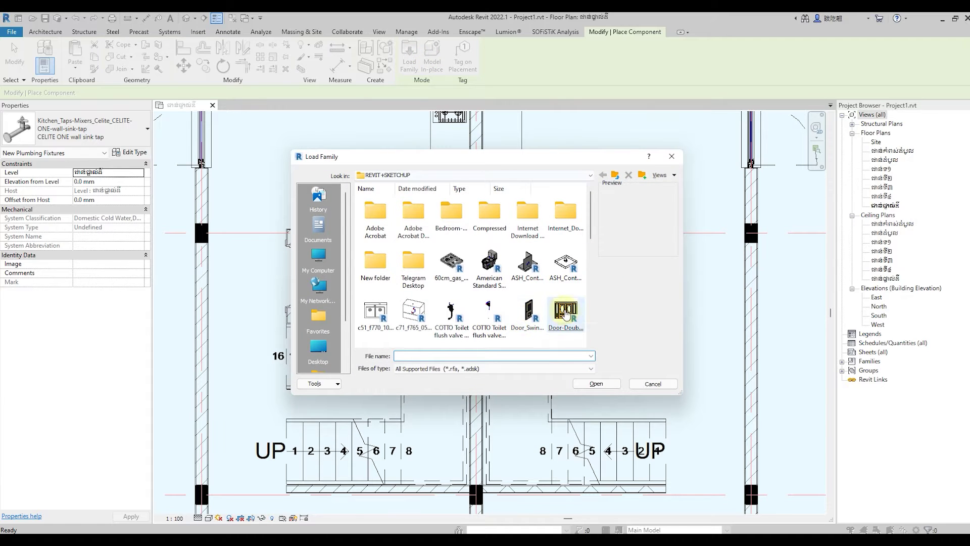
{"action": "scroll", "coordinate": [564, 289], "scroll_direction": "down", "scroll_amount": 5}
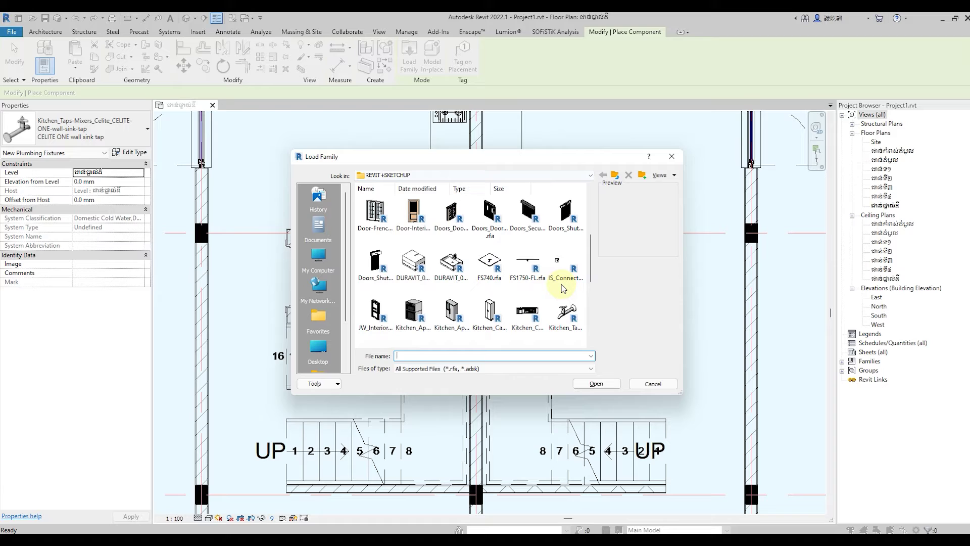
{"action": "scroll", "coordinate": [564, 289], "scroll_direction": "down", "scroll_amount": 1}
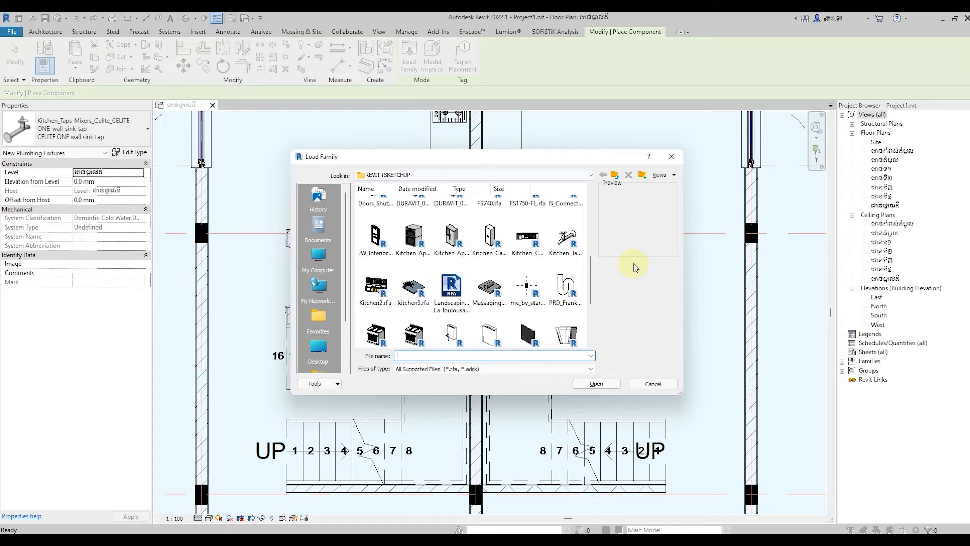
{"action": "scroll", "coordinate": [569, 288], "scroll_direction": "down", "scroll_amount": 1}
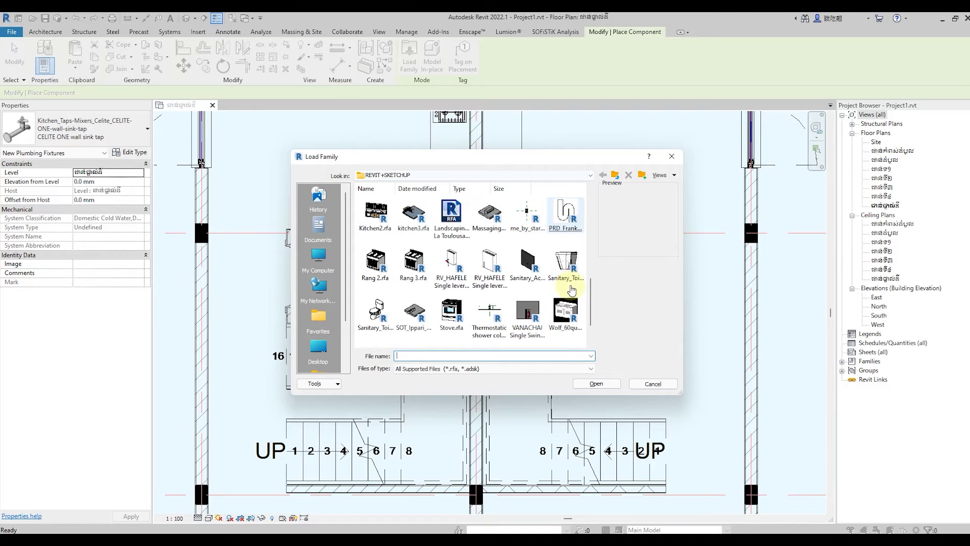
{"action": "left_click", "coordinate": [376, 314]}
{"action": "double_click", "coordinate": [498, 290]}
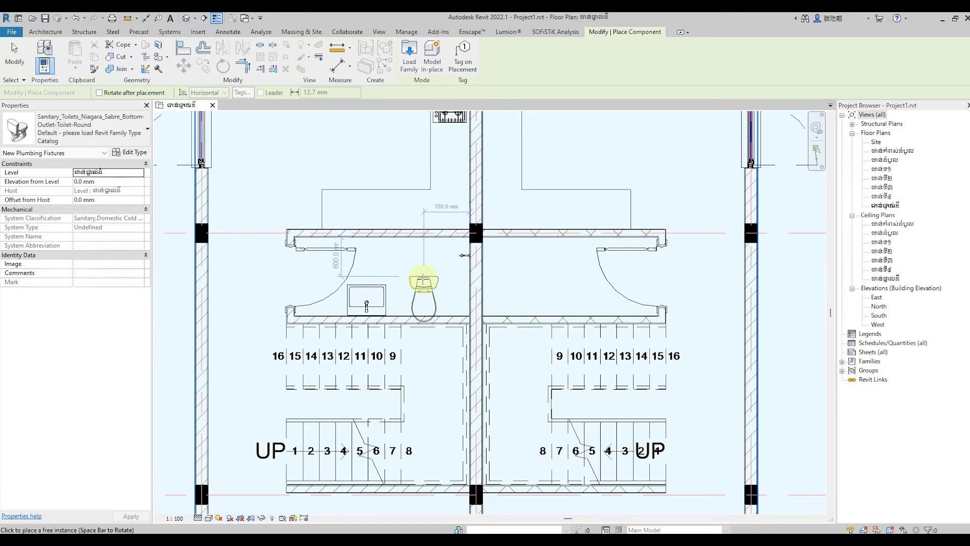
Rotate the Niagara toilet and place it against the central partition wall beside the basin.
{"action": "scroll", "coordinate": [422, 276], "scroll_direction": "up", "scroll_amount": 2}
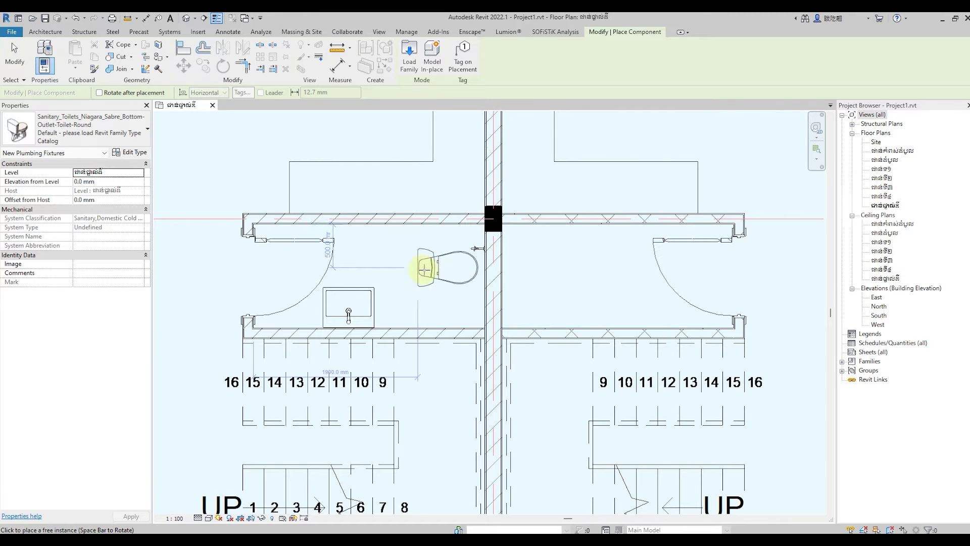
{"action": "key", "text": "space"}
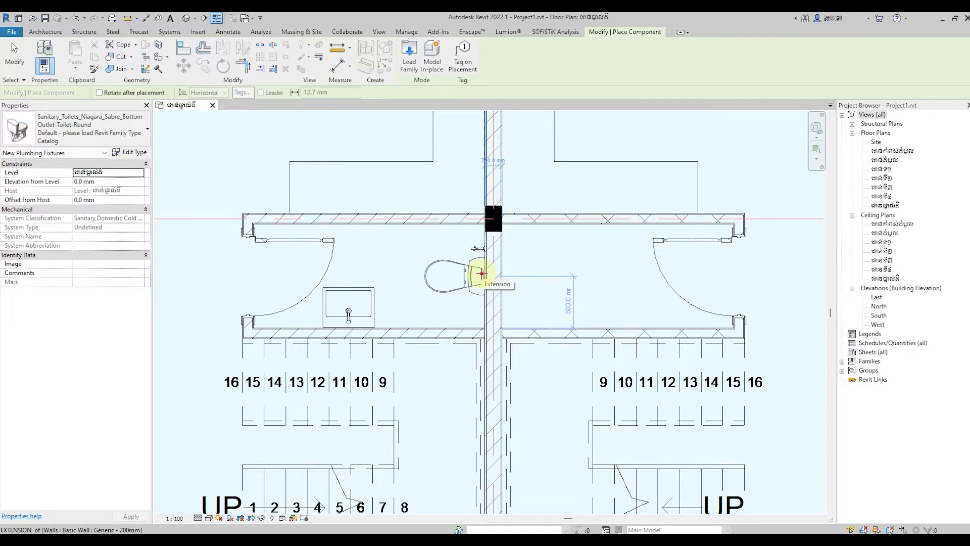
{"action": "left_click", "coordinate": [481, 274]}
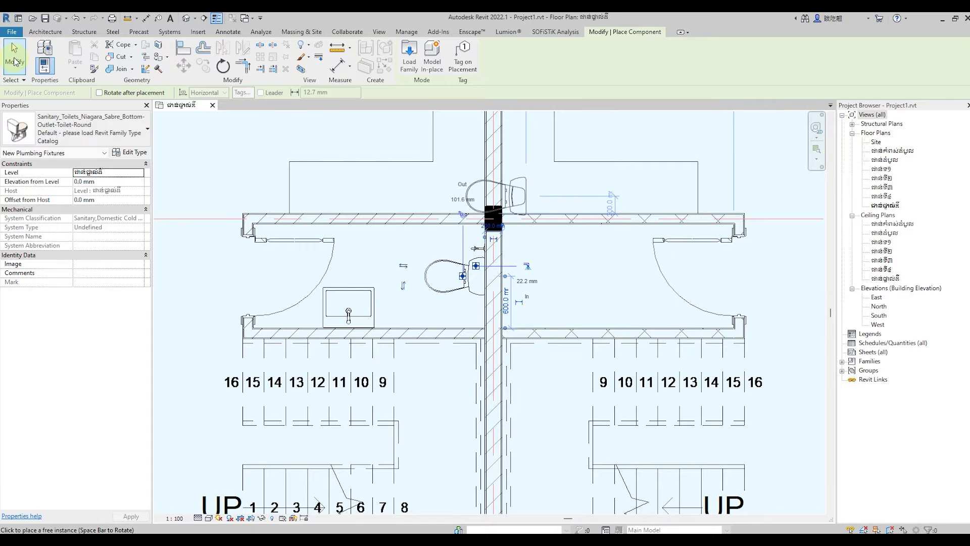
{"action": "left_click", "coordinate": [15, 60]}
{"action": "scroll", "coordinate": [445, 358], "scroll_direction": "down", "scroll_amount": 2}
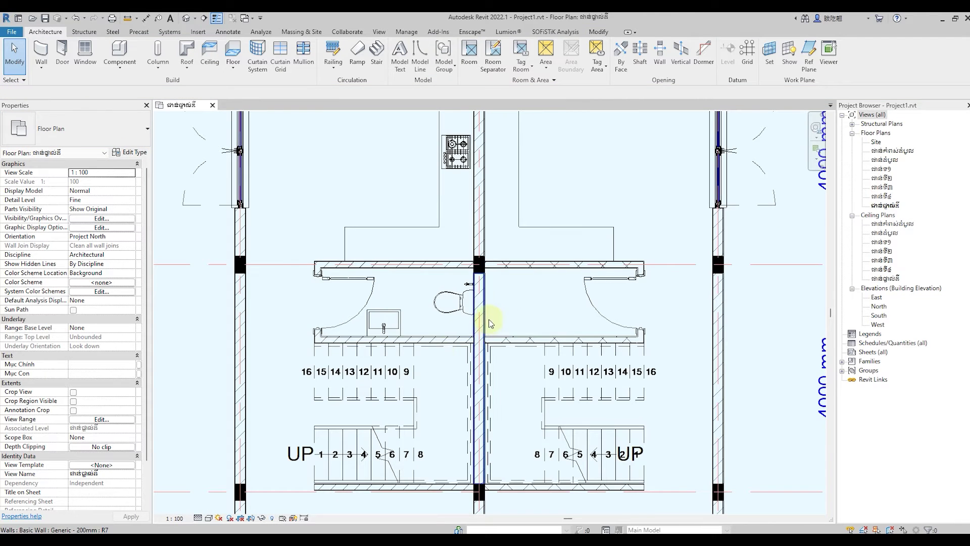
Nudge the CELITE ONE wall sink tap one increment up the central partition wall.
{"action": "scroll", "coordinate": [489, 320], "scroll_direction": "up", "scroll_amount": 3}
{"action": "left_click", "coordinate": [446, 251]}
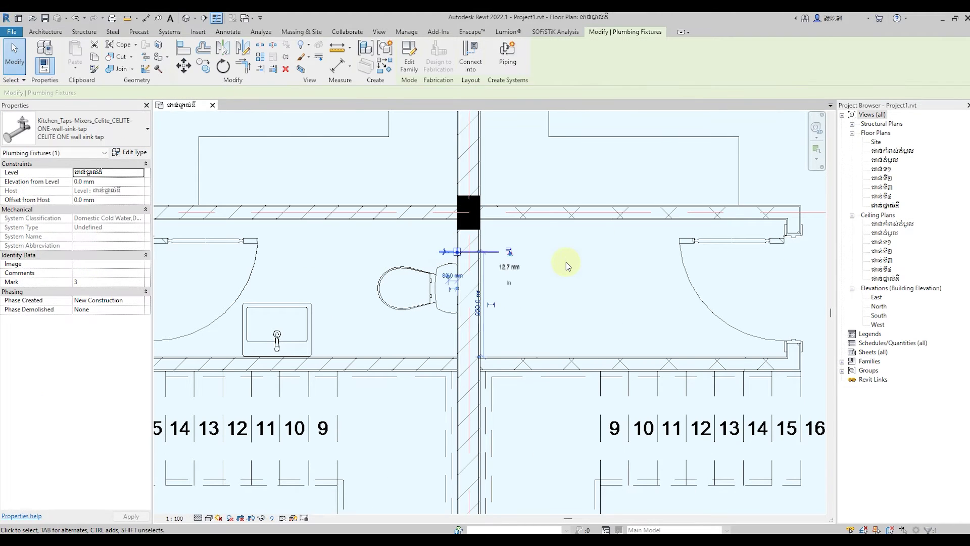
{"action": "key", "text": "Up"}
{"action": "key", "text": "Up"}
{"action": "key", "text": "Up"}
{"action": "key", "text": "Up"}
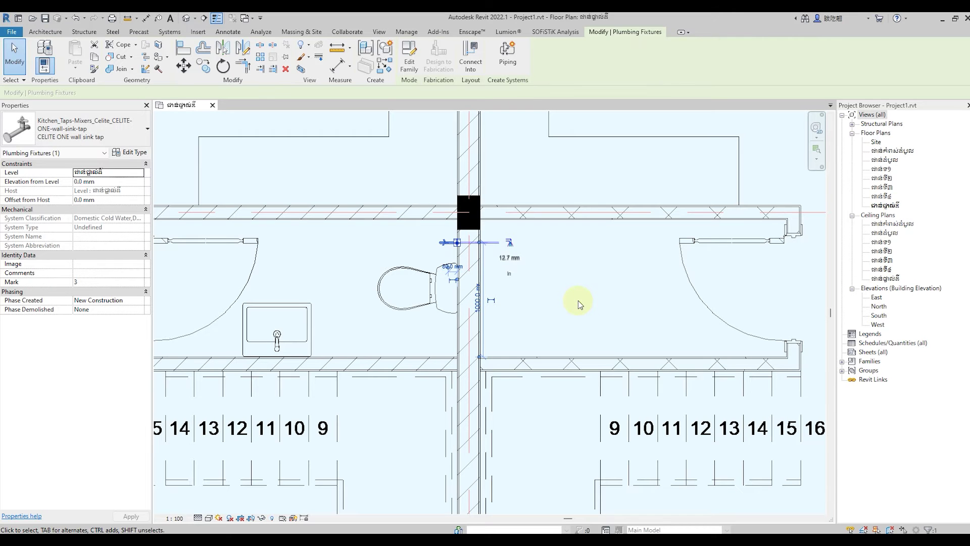
{"action": "left_click", "coordinate": [578, 300]}
{"action": "scroll", "coordinate": [578, 300], "scroll_direction": "down", "scroll_amount": 2}
{"action": "scroll", "coordinate": [578, 301], "scroll_direction": "down", "scroll_amount": 2}
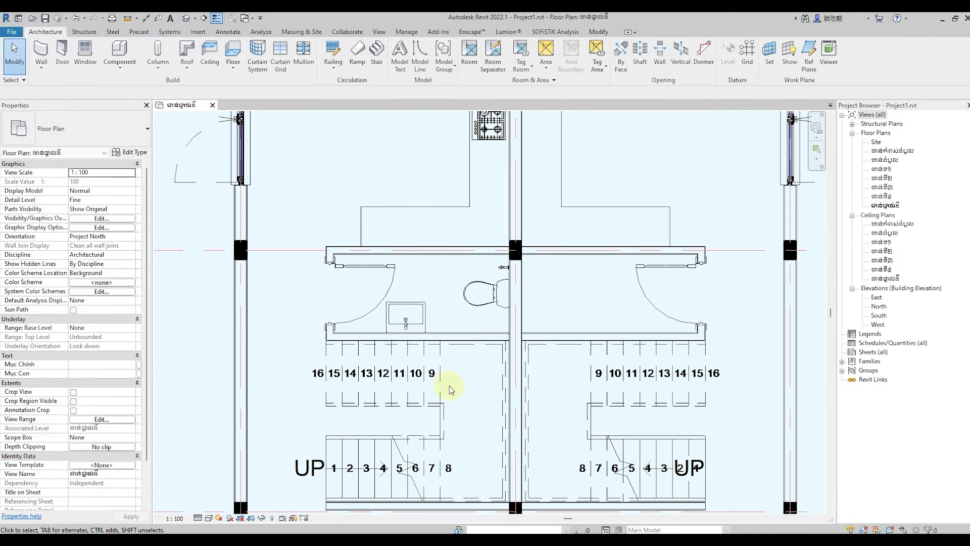
{"action": "scroll", "coordinate": [475, 386], "scroll_direction": "down", "scroll_amount": 1}
{"action": "scroll", "coordinate": [476, 385], "scroll_direction": "down", "scroll_amount": 1}
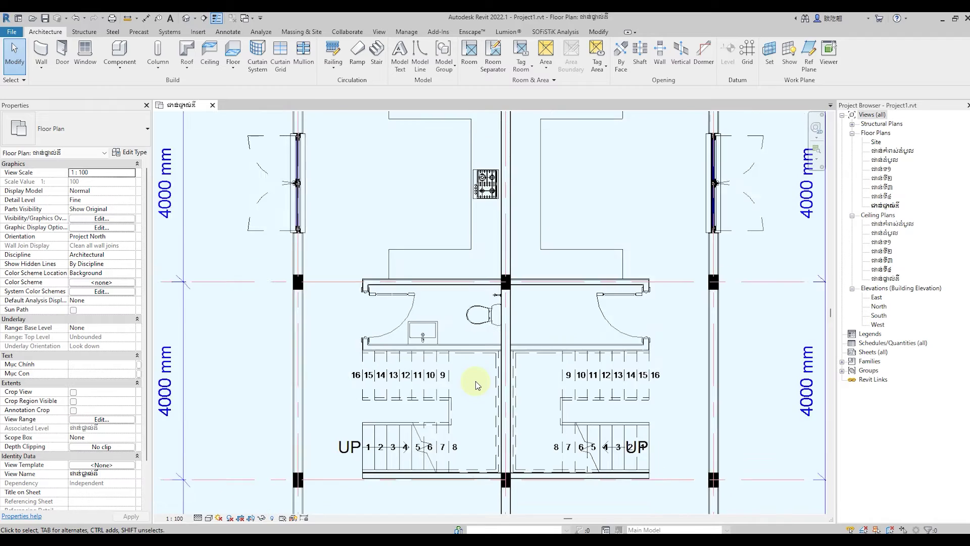
{"action": "scroll", "coordinate": [477, 386], "scroll_direction": "down", "scroll_amount": 1}
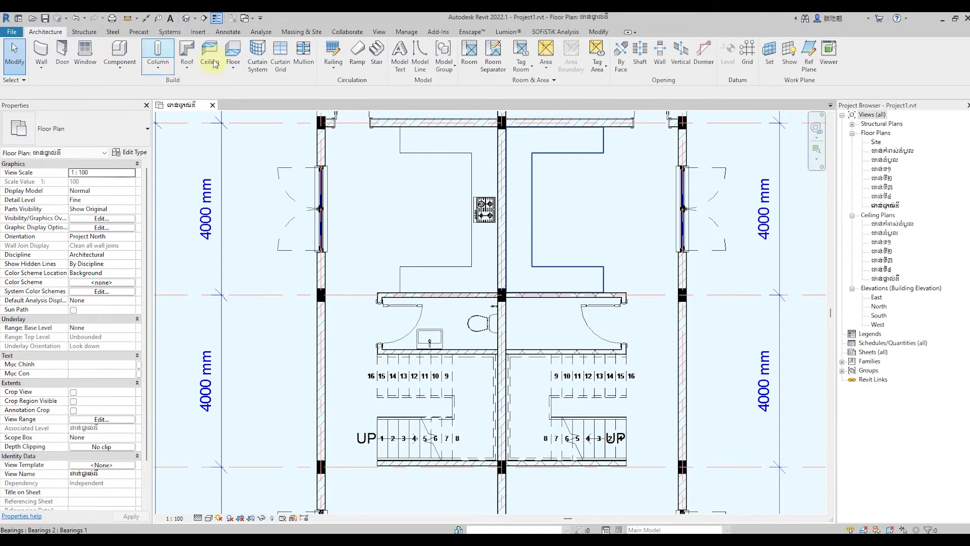
Try loading the c51_f770 family and cancel the Nominal width shared-parameter error.
{"action": "left_click", "coordinate": [119, 51]}
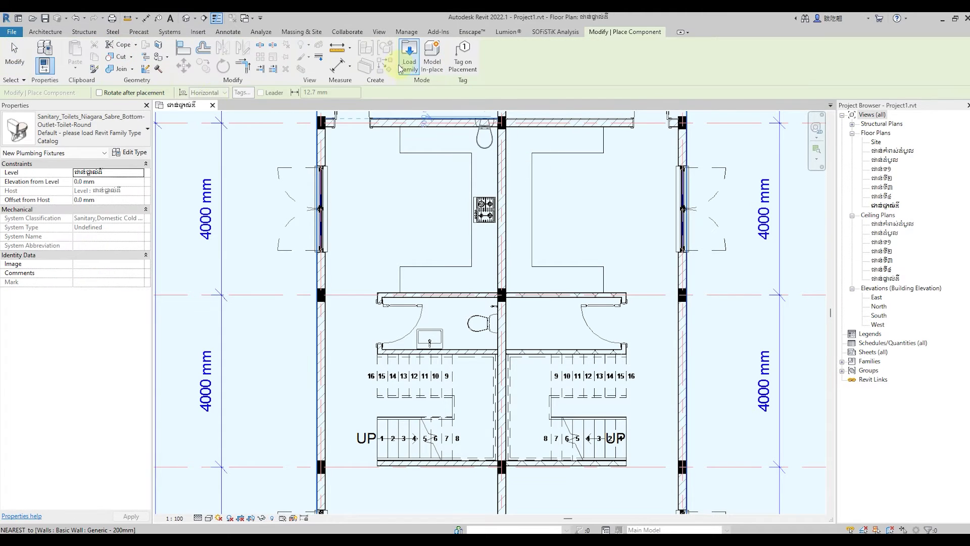
{"action": "left_click", "coordinate": [410, 53]}
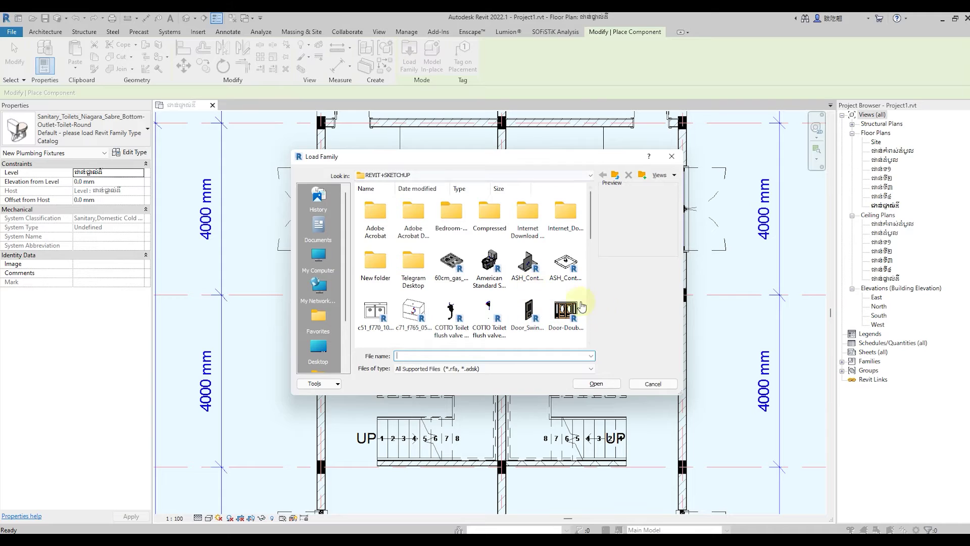
{"action": "scroll", "coordinate": [568, 311], "scroll_direction": "down", "scroll_amount": 1}
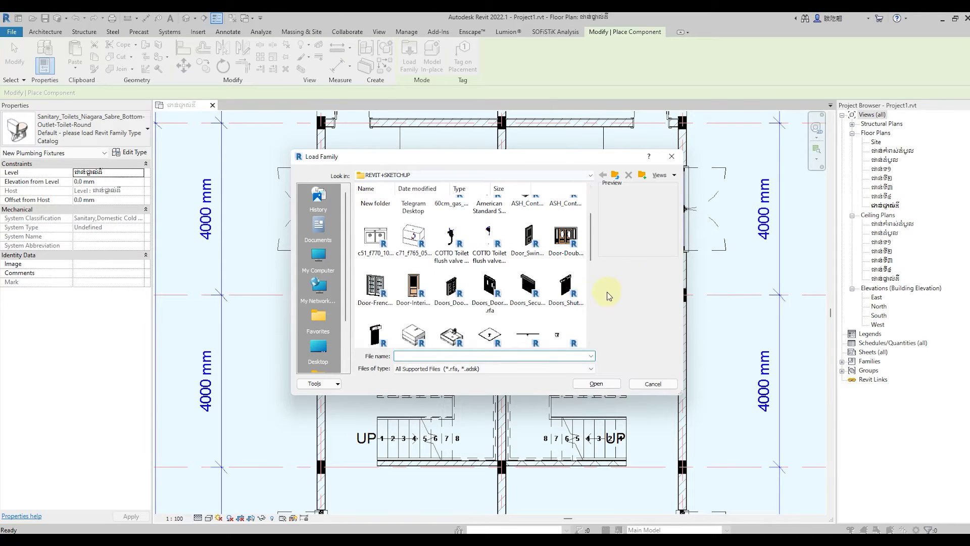
{"action": "scroll", "coordinate": [569, 305], "scroll_direction": "down", "scroll_amount": 2}
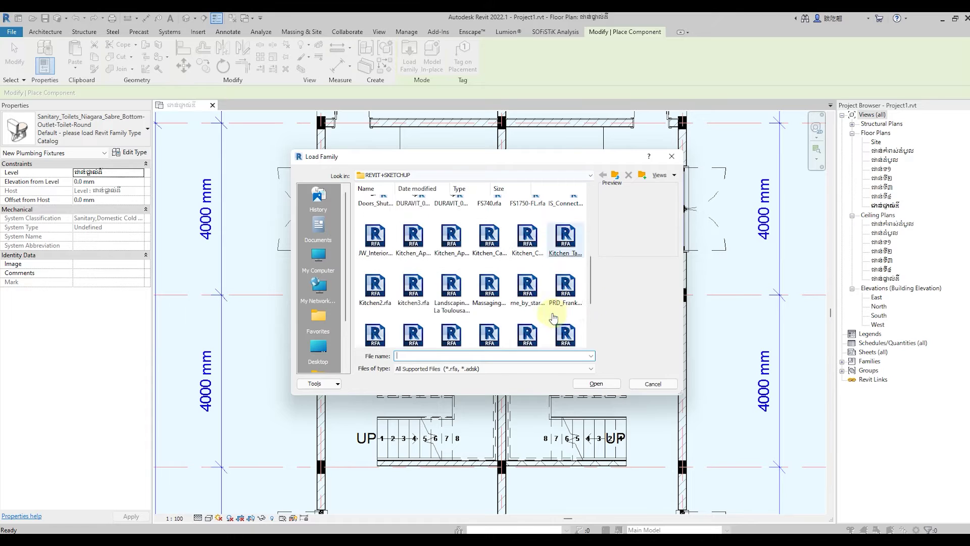
{"action": "scroll", "coordinate": [589, 308], "scroll_direction": "down", "scroll_amount": 2}
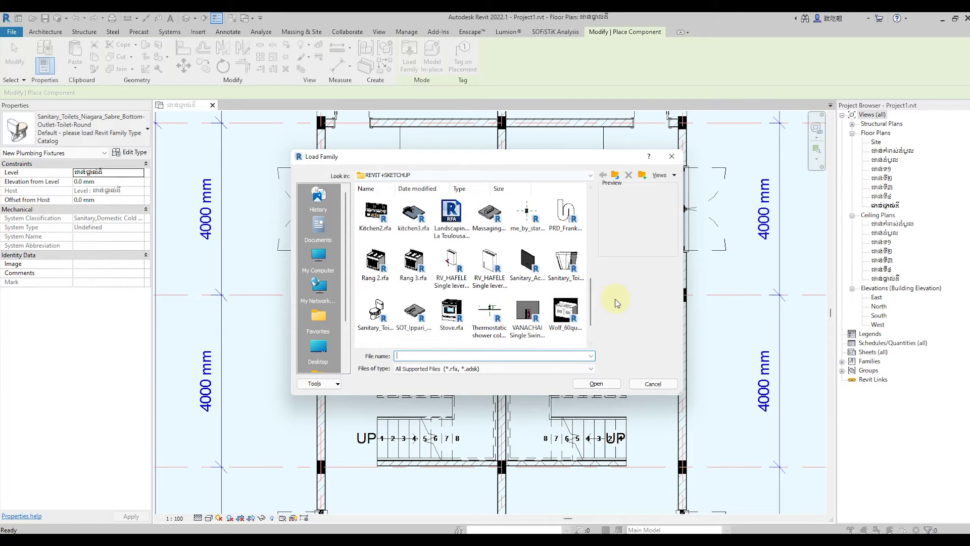
{"action": "scroll", "coordinate": [570, 320], "scroll_direction": "down", "scroll_amount": 1}
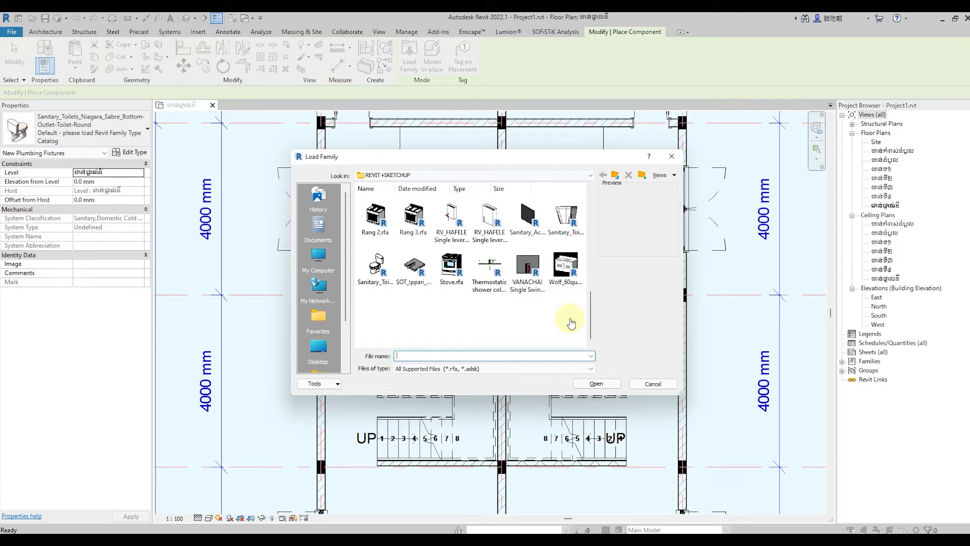
{"action": "scroll", "coordinate": [571, 323], "scroll_direction": "up", "scroll_amount": 2}
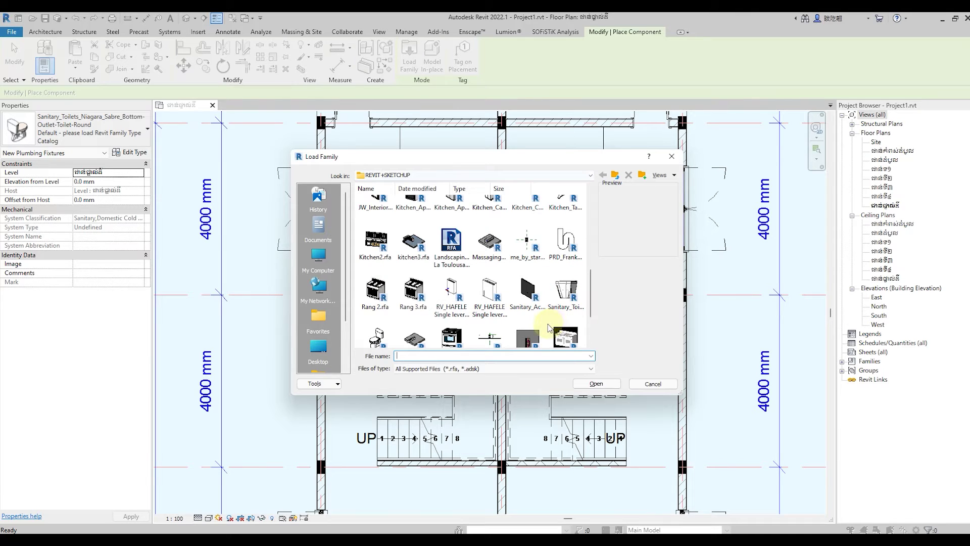
{"action": "scroll", "coordinate": [550, 328], "scroll_direction": "up", "scroll_amount": 2}
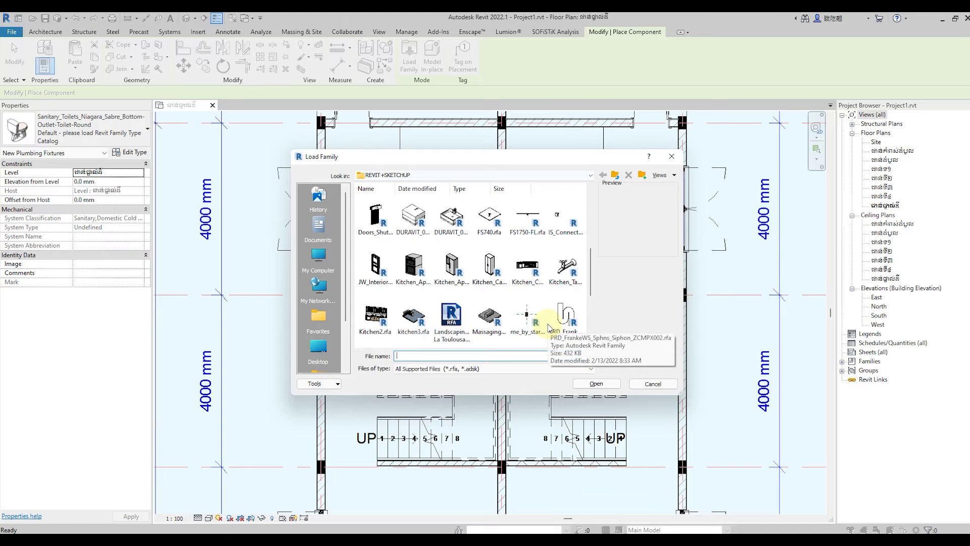
{"action": "scroll", "coordinate": [549, 328], "scroll_direction": "up", "scroll_amount": 3}
{"action": "mouse_move", "coordinate": [529, 318]}
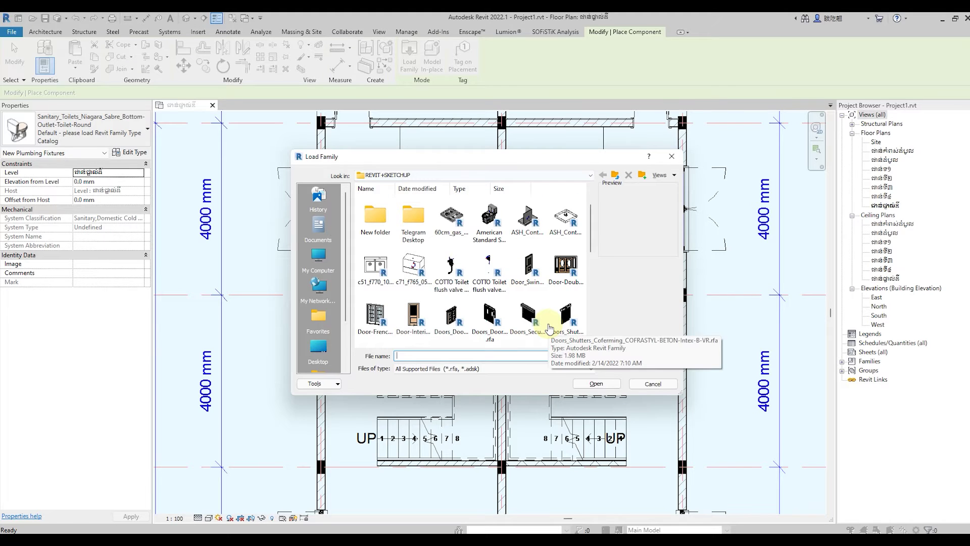
{"action": "scroll", "coordinate": [549, 328], "scroll_direction": "up", "scroll_amount": 1}
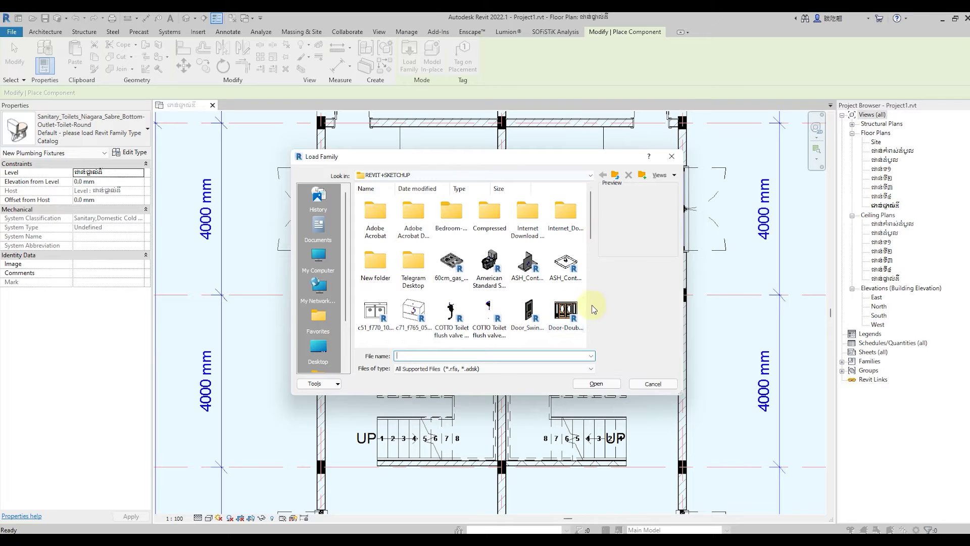
{"action": "scroll", "coordinate": [577, 310], "scroll_direction": "down", "scroll_amount": 1}
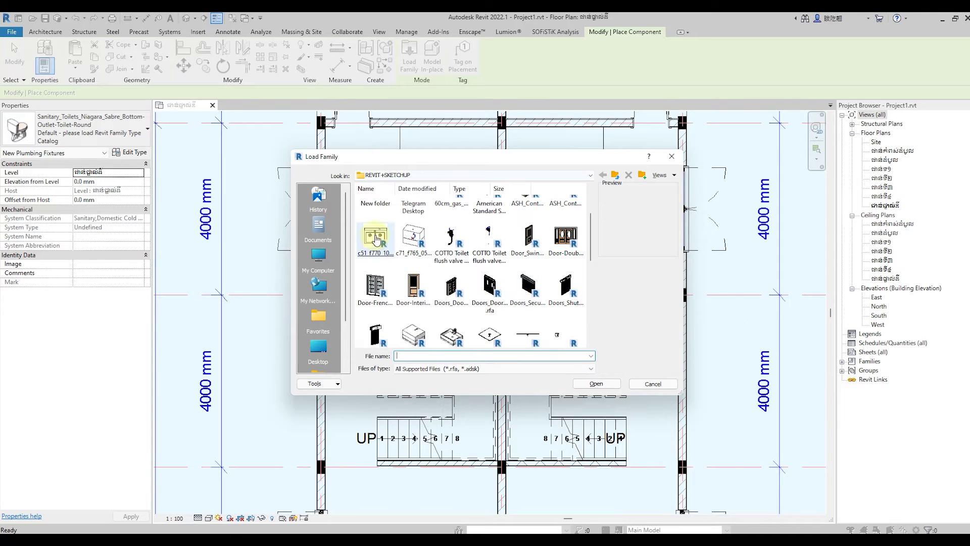
{"action": "double_click", "coordinate": [376, 237]}
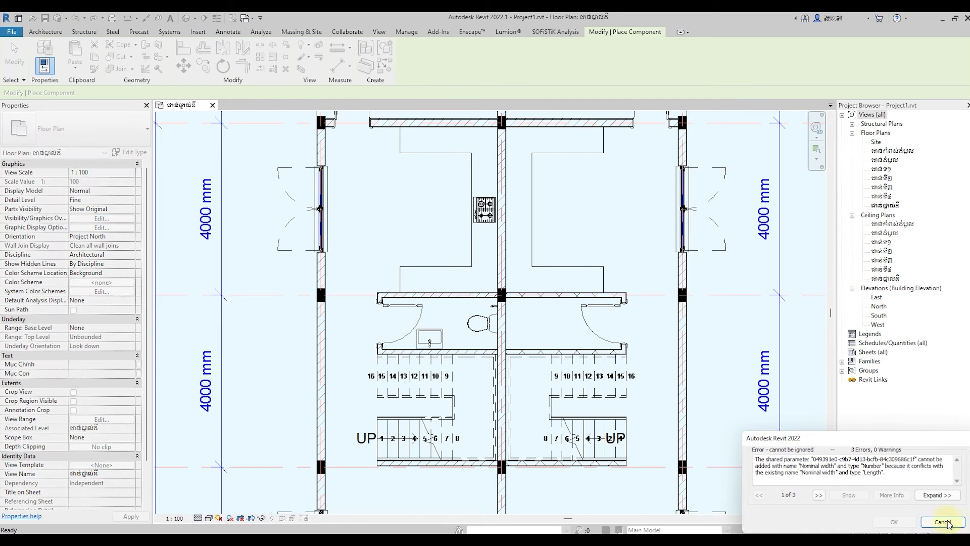
{"action": "left_click", "coordinate": [949, 524]}
Dismiss the error and load the AEG double-cavity electric oven family without placing it.
{"action": "left_click", "coordinate": [946, 524]}
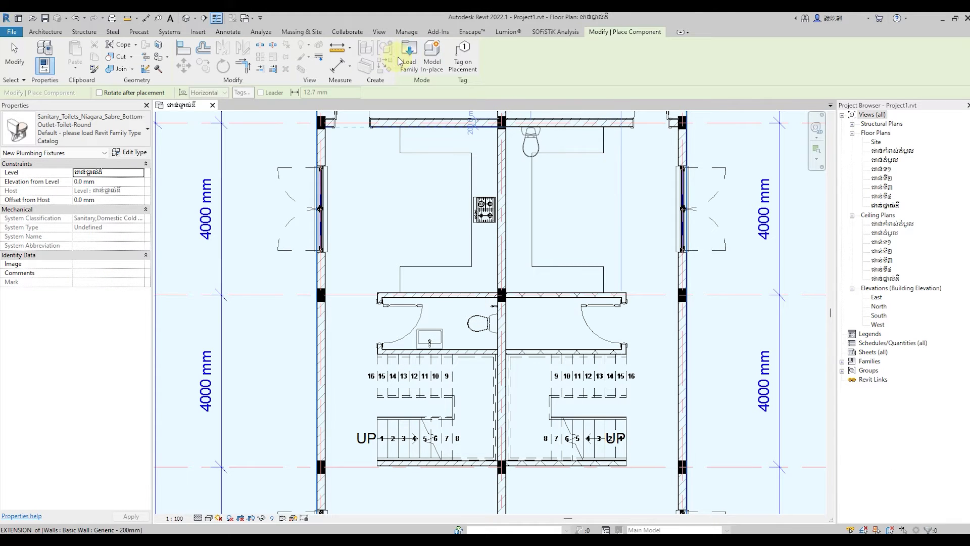
{"action": "left_click", "coordinate": [409, 55]}
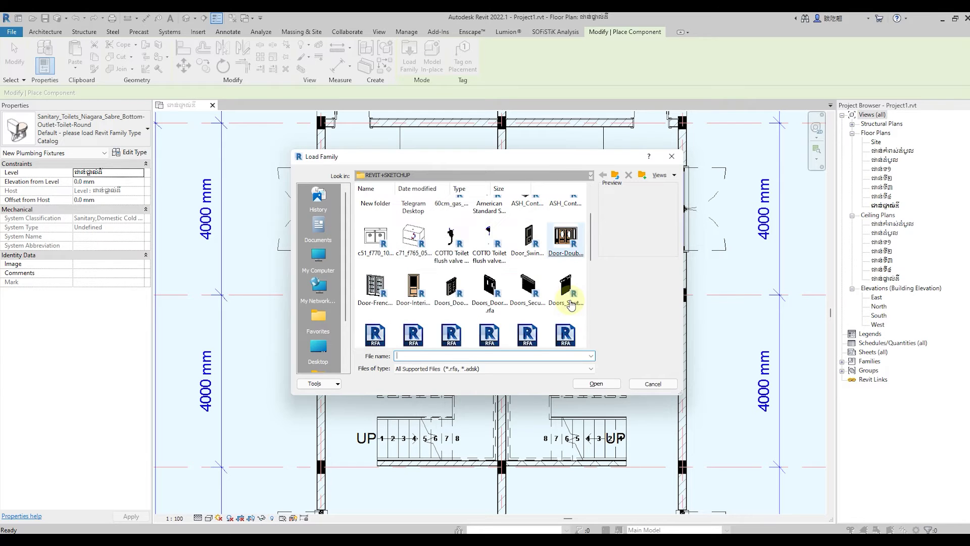
{"action": "scroll", "coordinate": [569, 304], "scroll_direction": "down", "scroll_amount": 3}
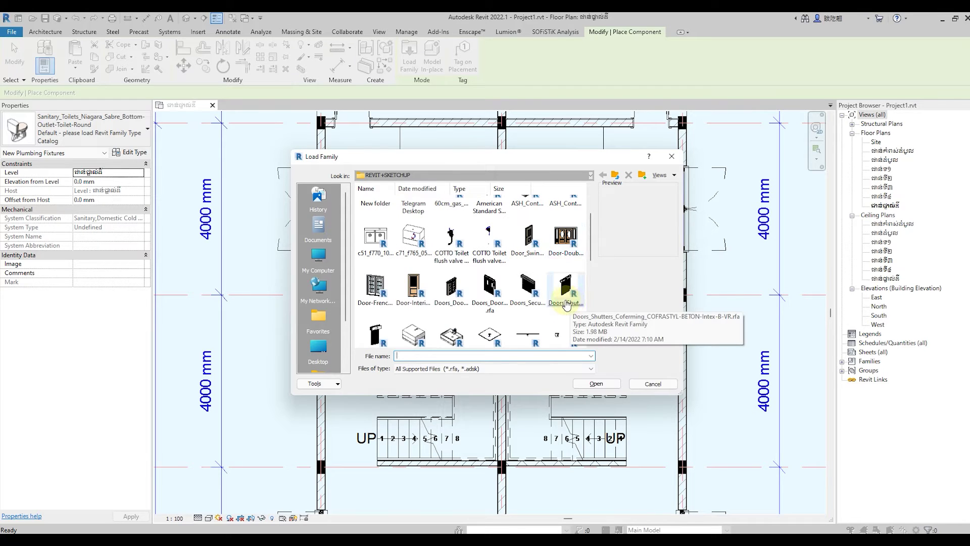
{"action": "scroll", "coordinate": [567, 305], "scroll_direction": "down", "scroll_amount": 3}
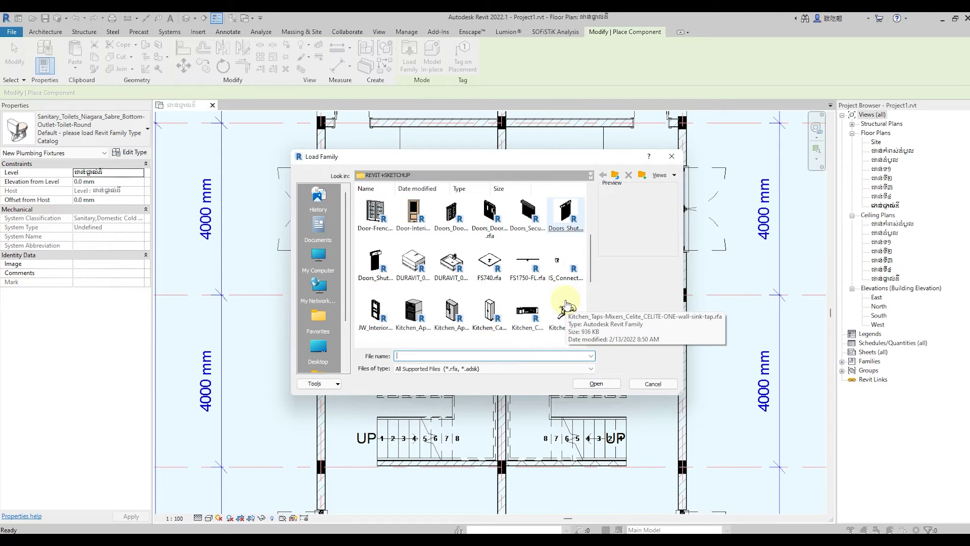
{"action": "double_click", "coordinate": [413, 313]}
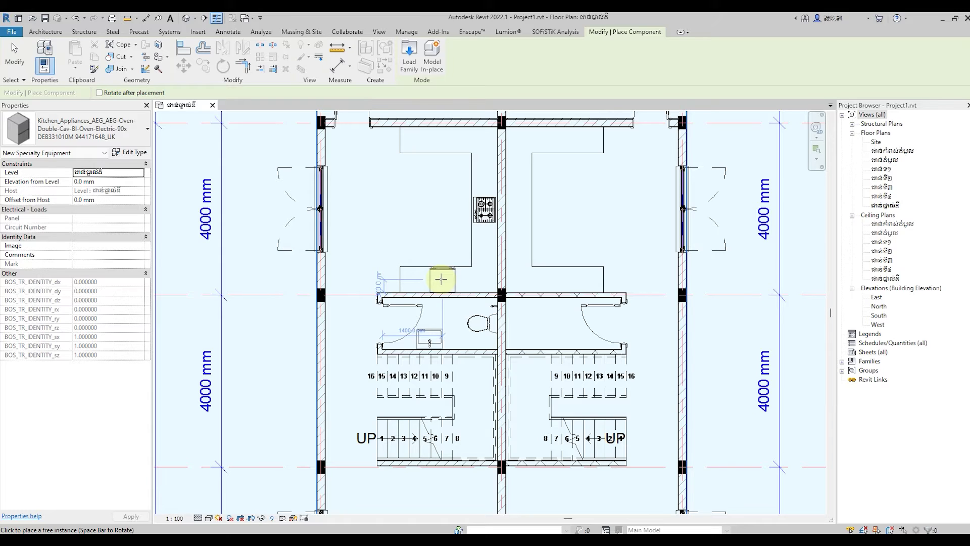
{"action": "scroll", "coordinate": [441, 279], "scroll_direction": "down", "scroll_amount": 2}
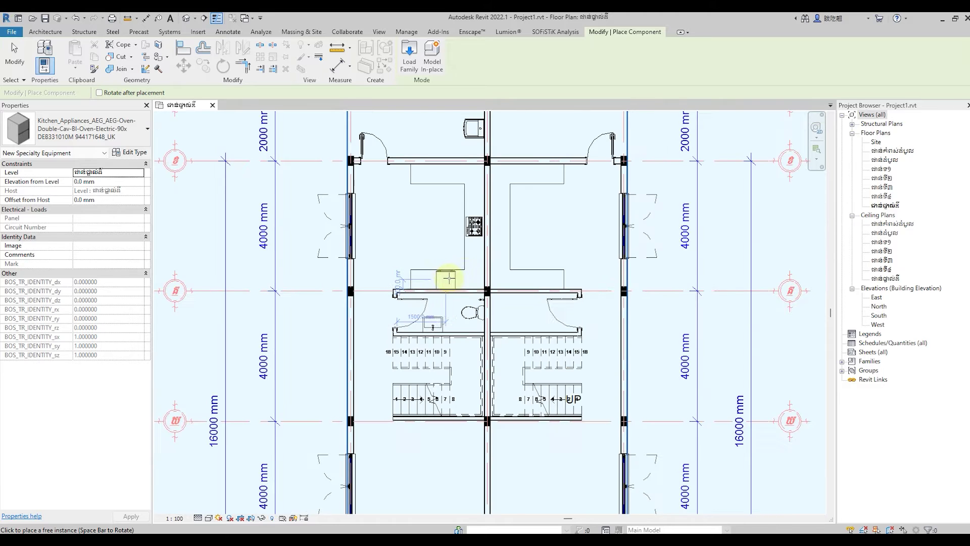
{"action": "key", "text": "Escape"}
{"action": "key", "text": "Escape"}
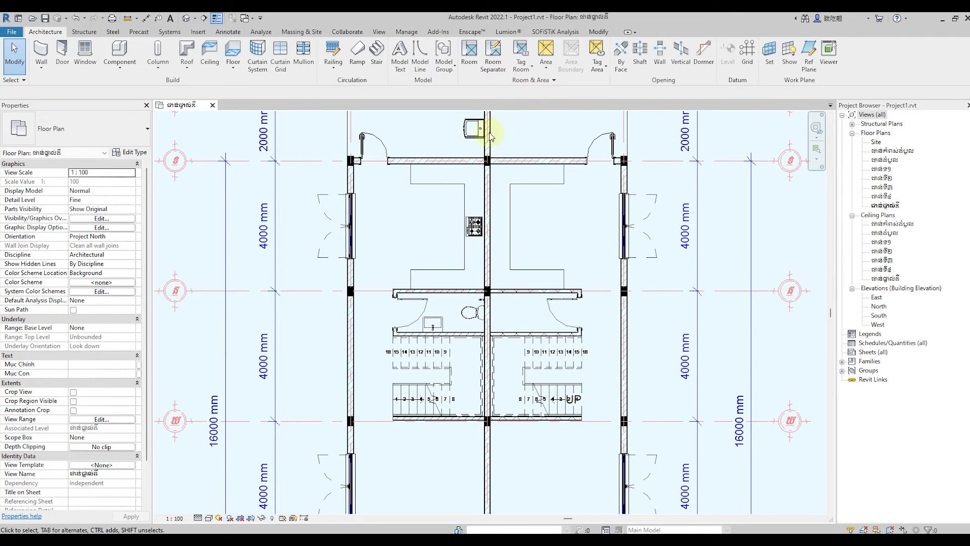
{"action": "scroll", "coordinate": [469, 149], "scroll_direction": "up", "scroll_amount": 1}
Drag the kitchen countertop to adjust its outline.
{"action": "scroll", "coordinate": [469, 149], "scroll_direction": "up", "scroll_amount": 1}
{"action": "left_click", "coordinate": [373, 186]}
{"action": "left_click_drag", "start_coordinate": [373, 186], "coordinate": [461, 207]}
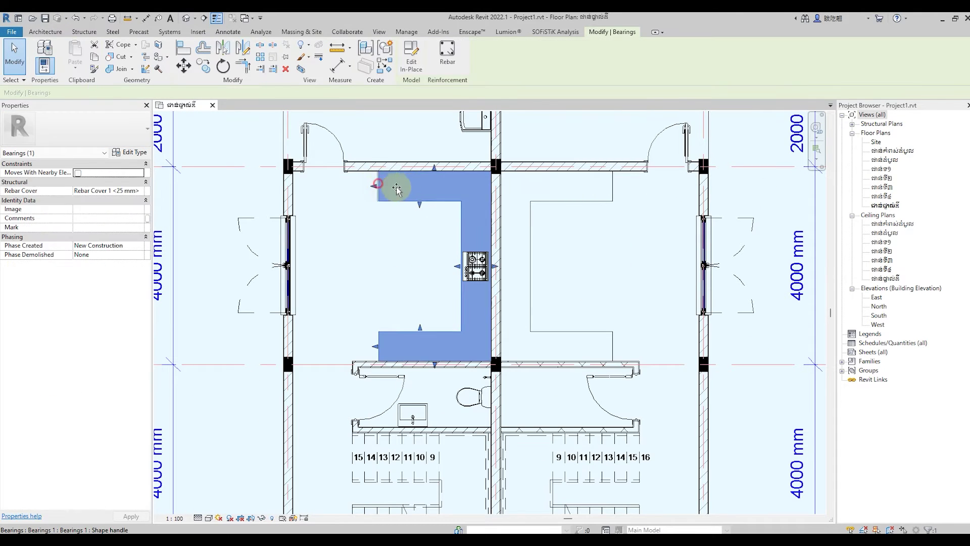
{"action": "left_click", "coordinate": [383, 227]}
Open the countertop's in-place extrusion sketch for editing.
{"action": "scroll", "coordinate": [427, 220], "scroll_direction": "down", "scroll_amount": 1}
{"action": "scroll", "coordinate": [465, 190], "scroll_direction": "up", "scroll_amount": 2}
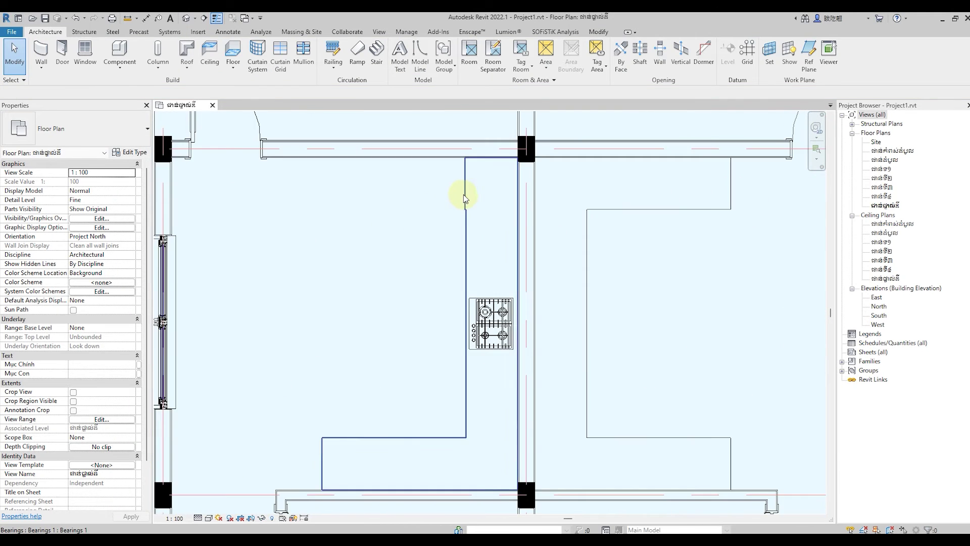
{"action": "scroll", "coordinate": [466, 190], "scroll_direction": "up", "scroll_amount": 2}
{"action": "left_click", "coordinate": [468, 188]}
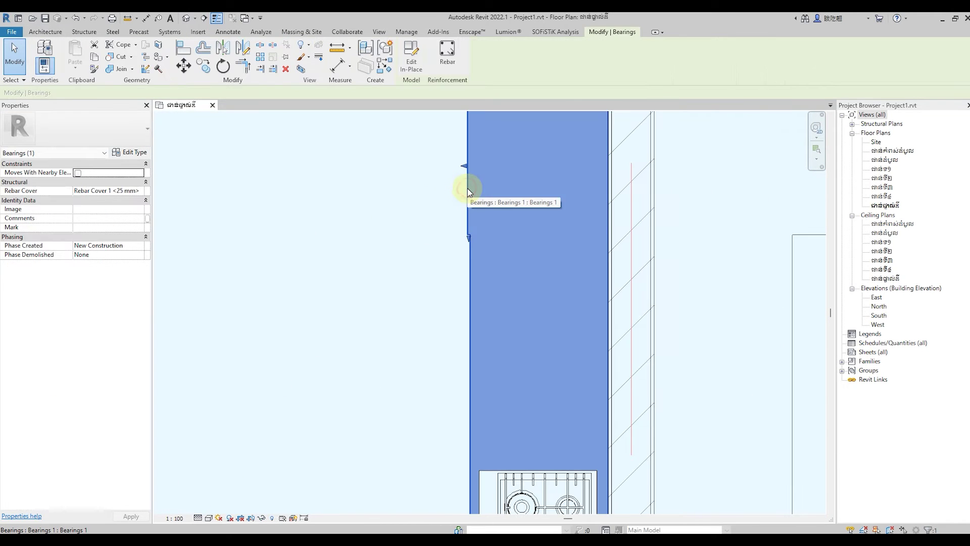
{"action": "left_click", "coordinate": [412, 55]}
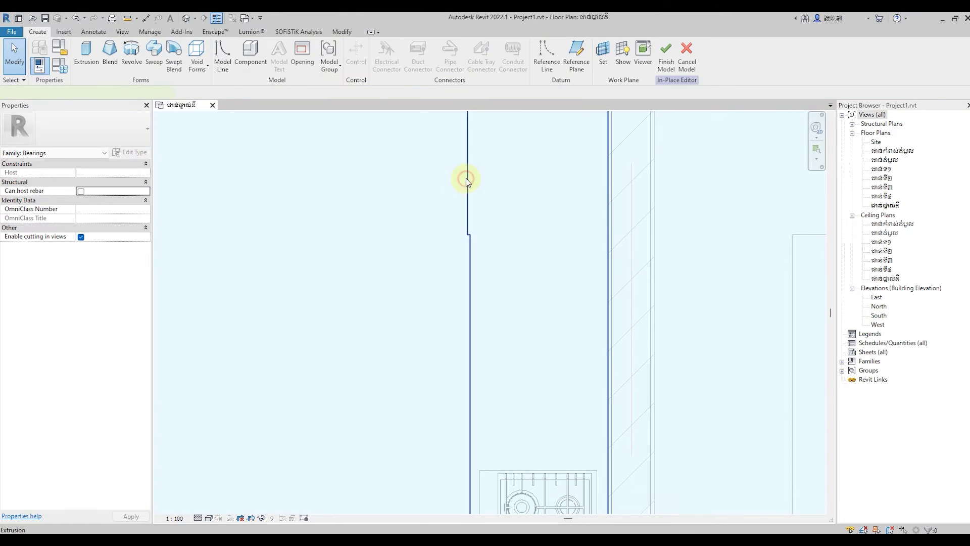
{"action": "left_click", "coordinate": [466, 178]}
{"action": "left_click", "coordinate": [354, 56]}
Delete the sketch's upper line and extend the vertical line to the corner.
{"action": "left_click", "coordinate": [467, 187]}
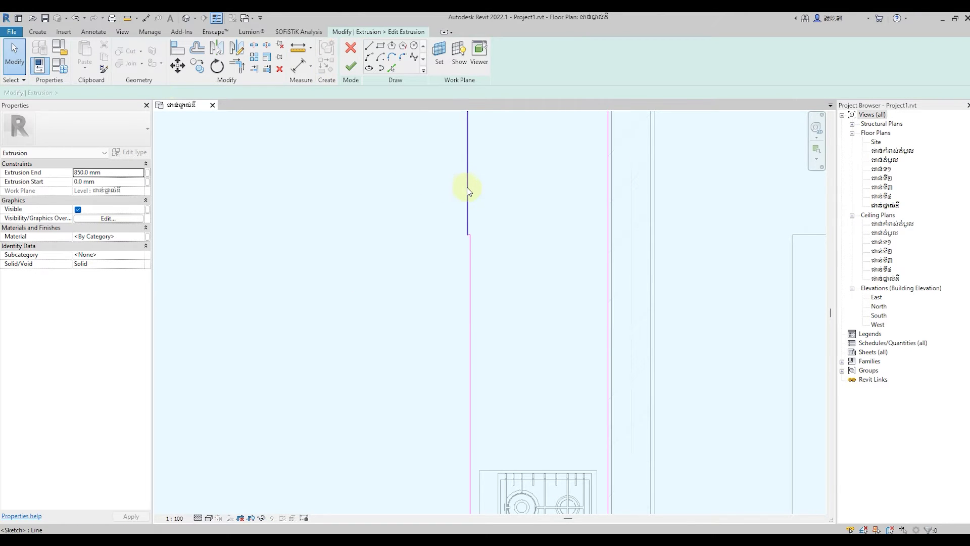
{"action": "key", "text": "Delete"}
{"action": "scroll", "coordinate": [429, 318], "scroll_direction": "down", "scroll_amount": 2}
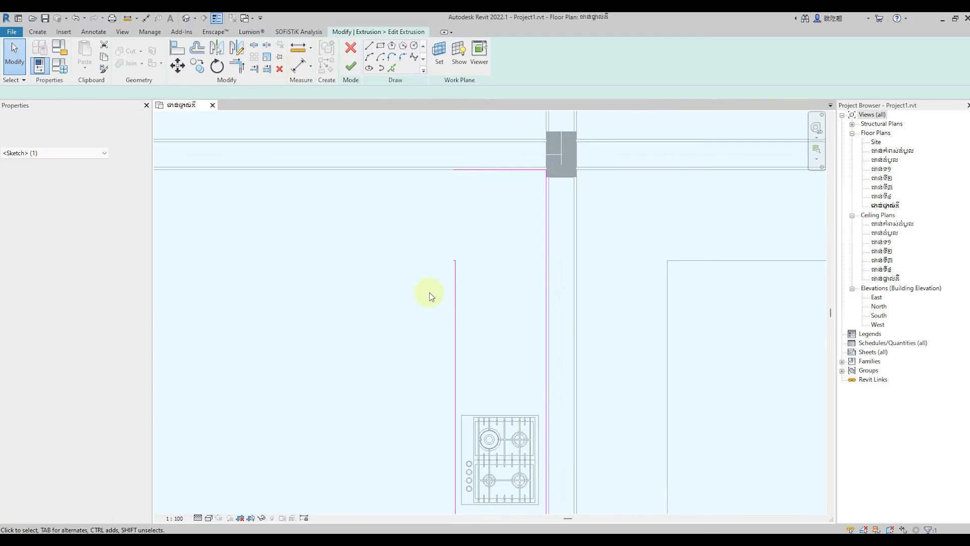
{"action": "left_click", "coordinate": [236, 66]}
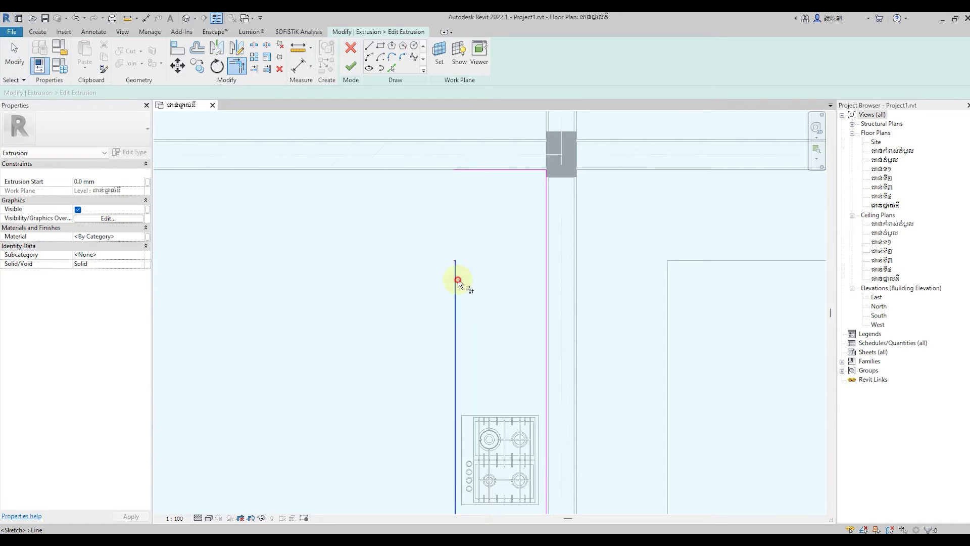
{"action": "left_click", "coordinate": [456, 277]}
{"action": "left_click", "coordinate": [465, 171]}
{"action": "left_click", "coordinate": [10, 50]}
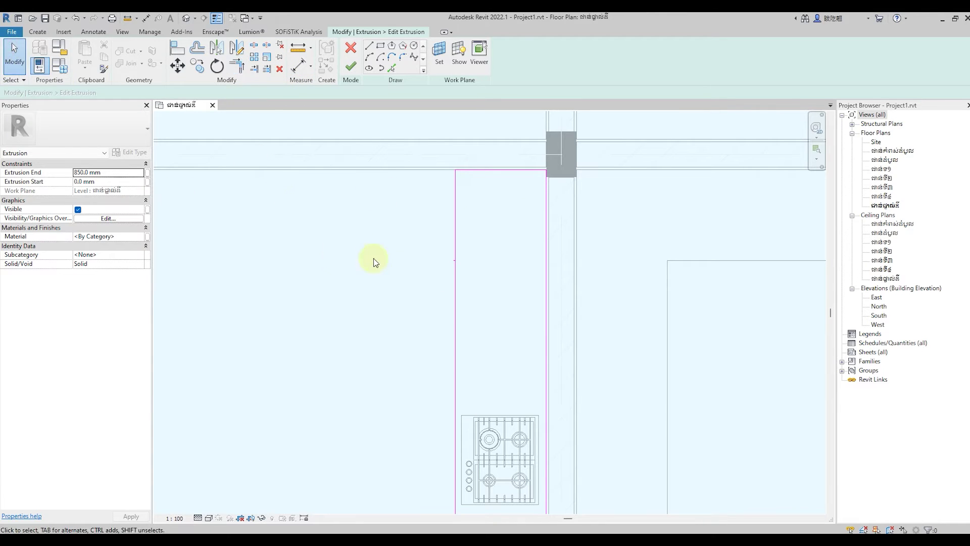
Finish the countertop sketch and the in-place counter model.
{"action": "scroll", "coordinate": [454, 261], "scroll_direction": "up", "scroll_amount": 1}
{"action": "scroll", "coordinate": [466, 262], "scroll_direction": "up", "scroll_amount": 1}
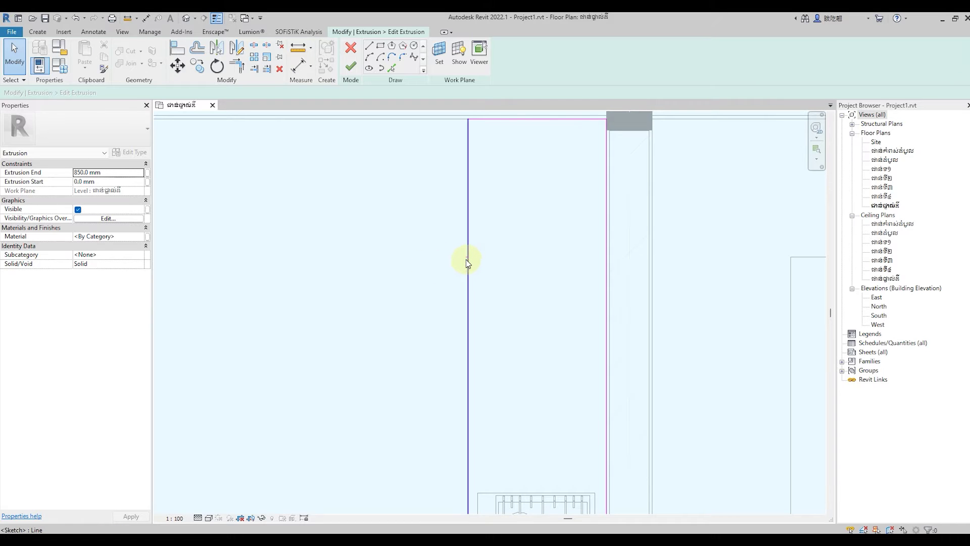
{"action": "scroll", "coordinate": [453, 259], "scroll_direction": "up", "scroll_amount": 2}
{"action": "scroll", "coordinate": [453, 259], "scroll_direction": "up", "scroll_amount": 1}
{"action": "left_click", "coordinate": [478, 256]}
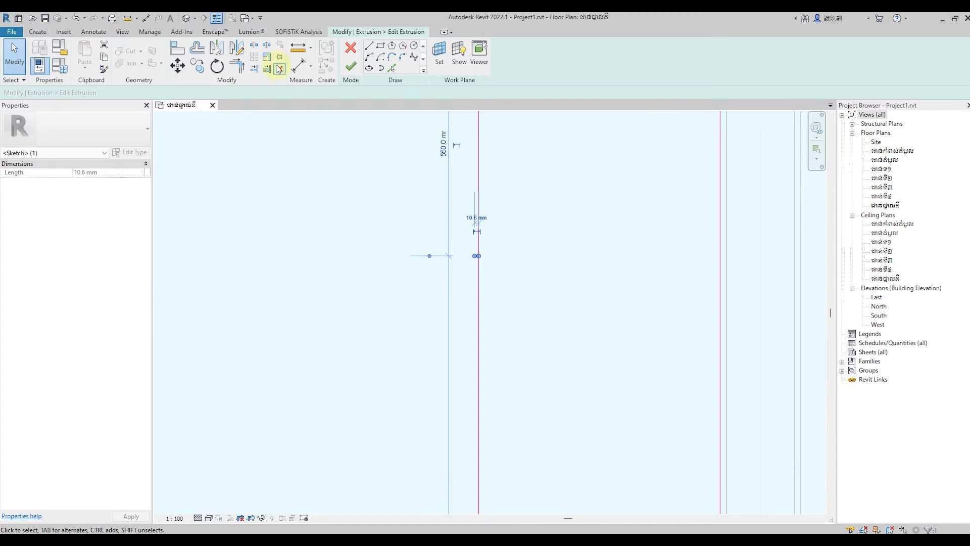
{"action": "left_click", "coordinate": [351, 66]}
{"action": "scroll", "coordinate": [508, 266], "scroll_direction": "down", "scroll_amount": 2}
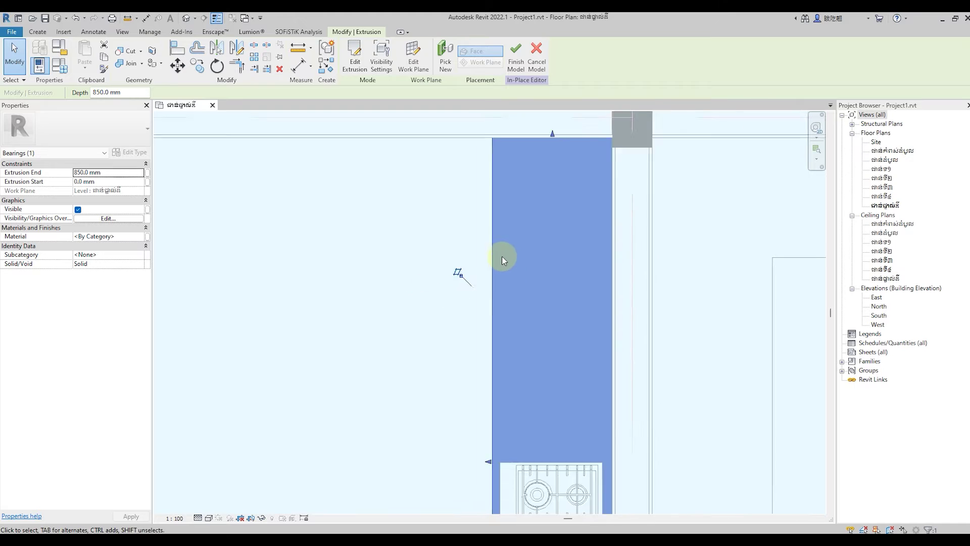
{"action": "scroll", "coordinate": [503, 255], "scroll_direction": "down", "scroll_amount": 1}
{"action": "left_click", "coordinate": [405, 256]}
{"action": "scroll", "coordinate": [444, 151], "scroll_direction": "down", "scroll_amount": 1}
{"action": "left_click", "coordinate": [351, 59]}
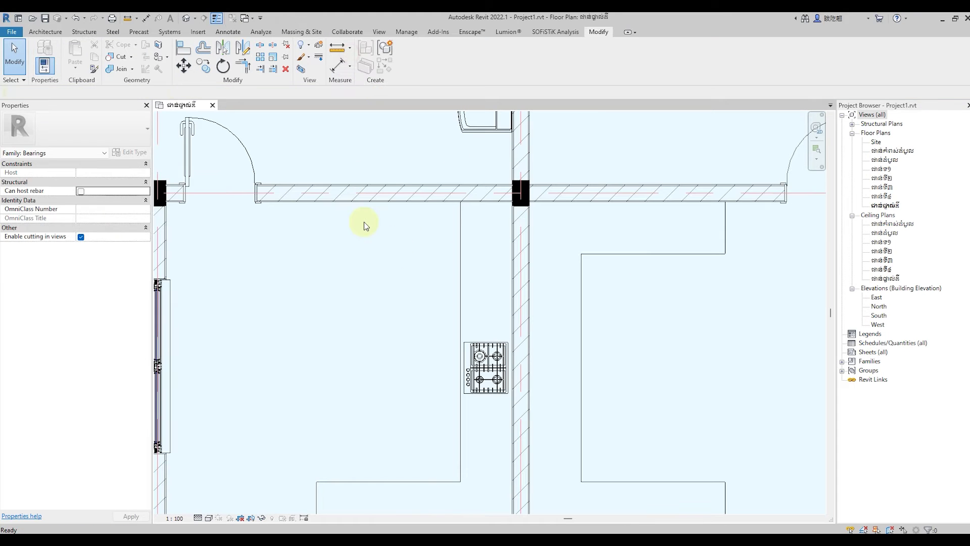
{"action": "scroll", "coordinate": [433, 238], "scroll_direction": "down", "scroll_amount": 1}
{"action": "scroll", "coordinate": [390, 275], "scroll_direction": "down", "scroll_amount": 2}
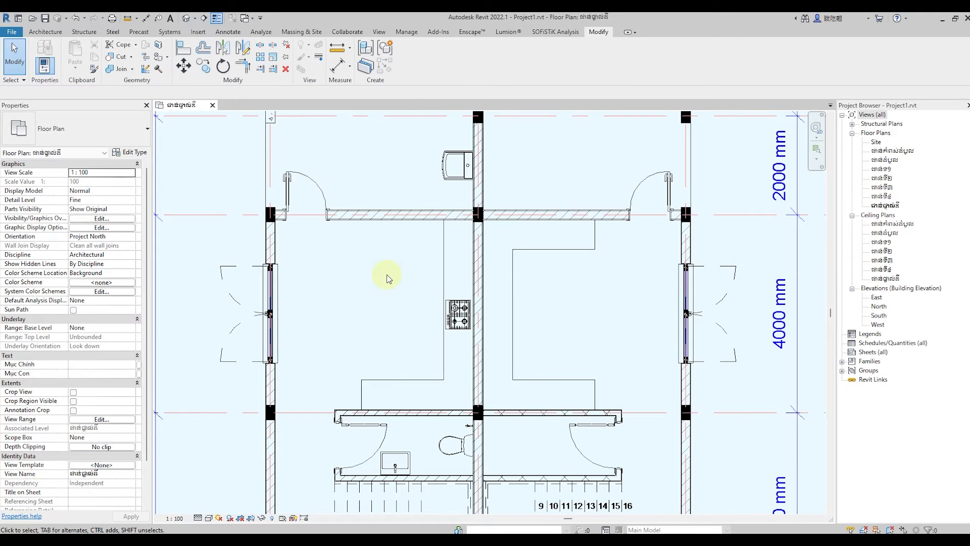
Place the AEG double oven against the wall at the left counter's top end.
{"action": "left_click", "coordinate": [45, 31]}
{"action": "left_click", "coordinate": [122, 53]}
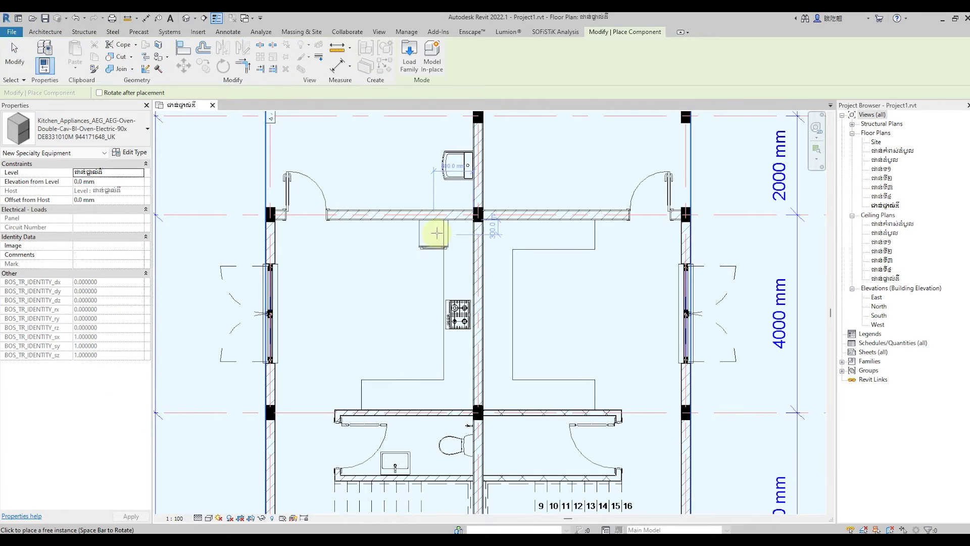
{"action": "scroll", "coordinate": [437, 233], "scroll_direction": "up", "scroll_amount": 1}
{"action": "scroll", "coordinate": [411, 265], "scroll_direction": "up", "scroll_amount": 2}
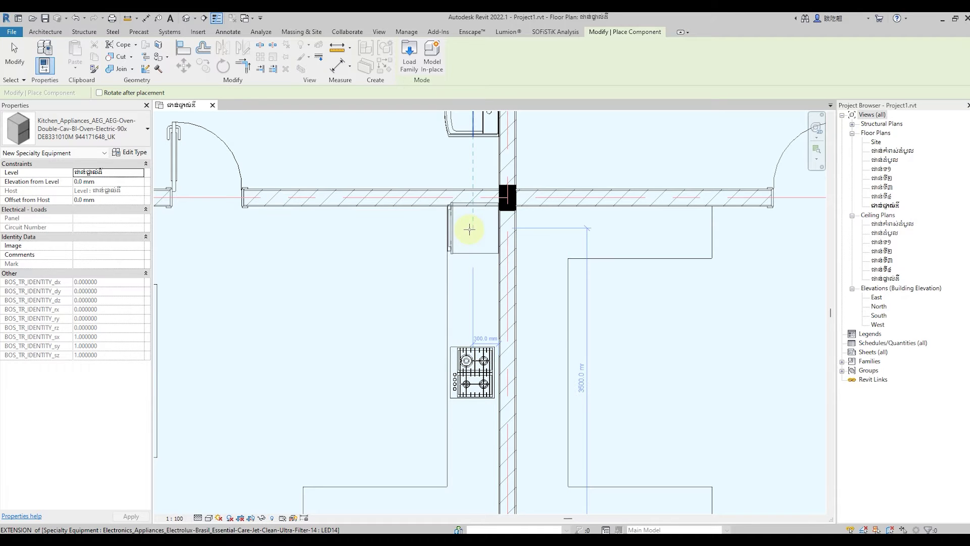
{"action": "scroll", "coordinate": [470, 229], "scroll_direction": "up", "scroll_amount": 1}
{"action": "left_click", "coordinate": [467, 229]}
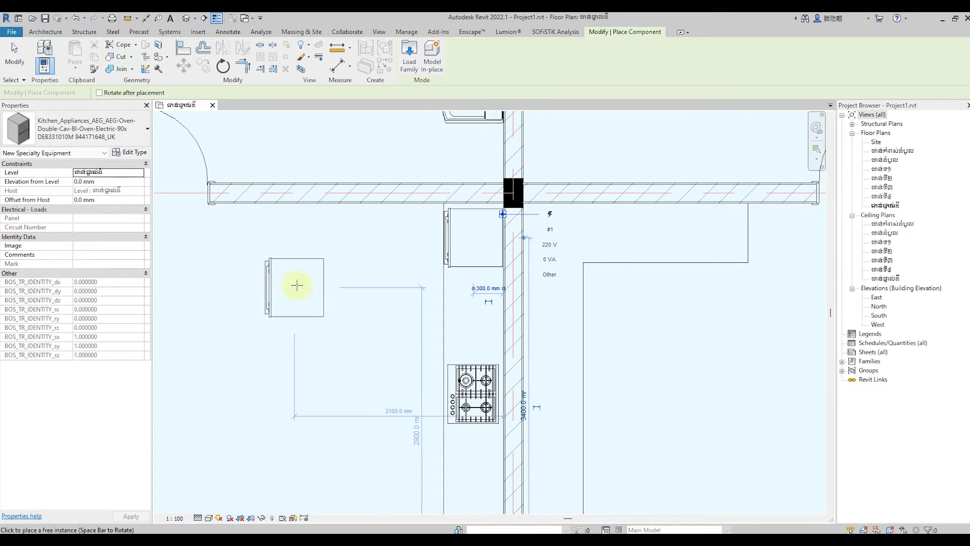
{"action": "key", "text": "Escape"}
{"action": "key", "text": "Escape"}
{"action": "scroll", "coordinate": [407, 246], "scroll_direction": "down", "scroll_amount": 2}
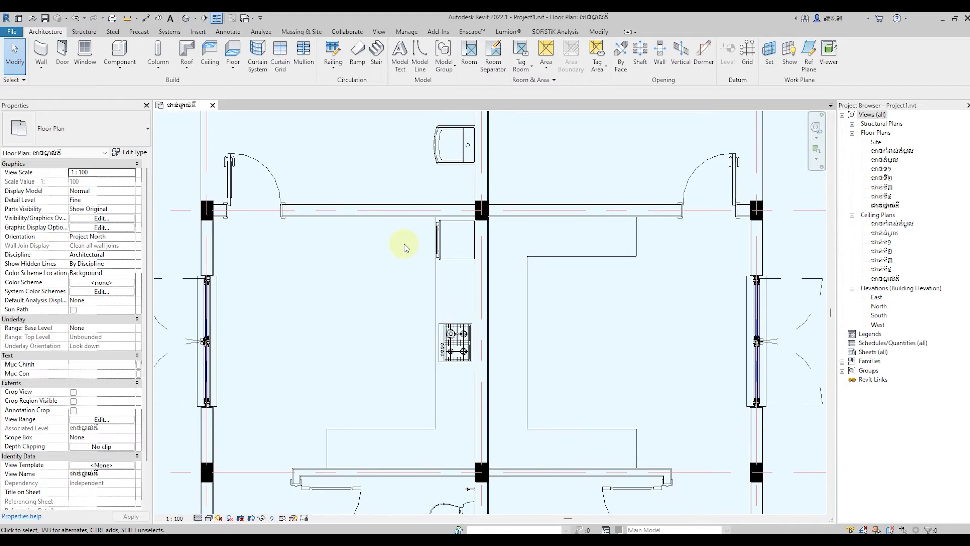
{"action": "scroll", "coordinate": [405, 246], "scroll_direction": "down", "scroll_amount": 1}
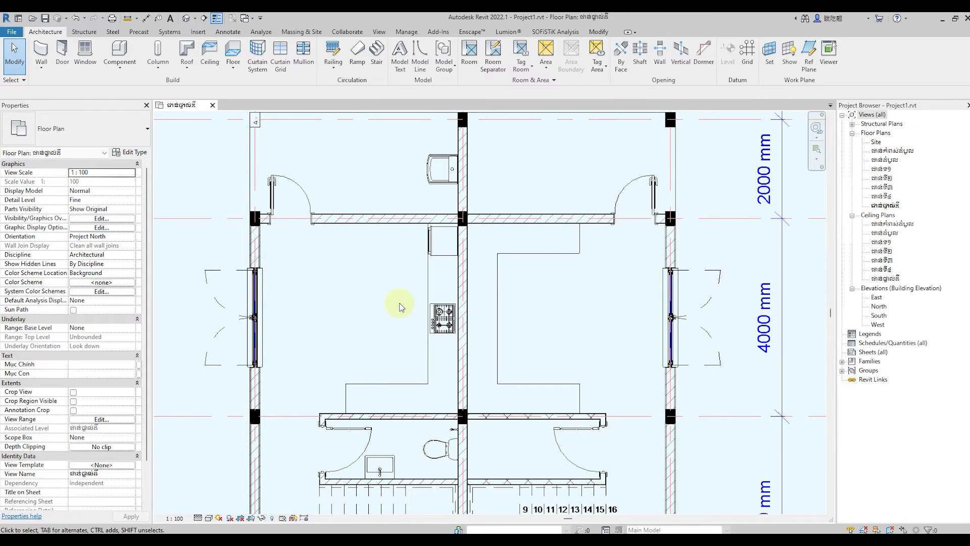
{"action": "scroll", "coordinate": [524, 202], "scroll_direction": "down", "scroll_amount": 1}
{"action": "scroll", "coordinate": [528, 264], "scroll_direction": "down", "scroll_amount": 1}
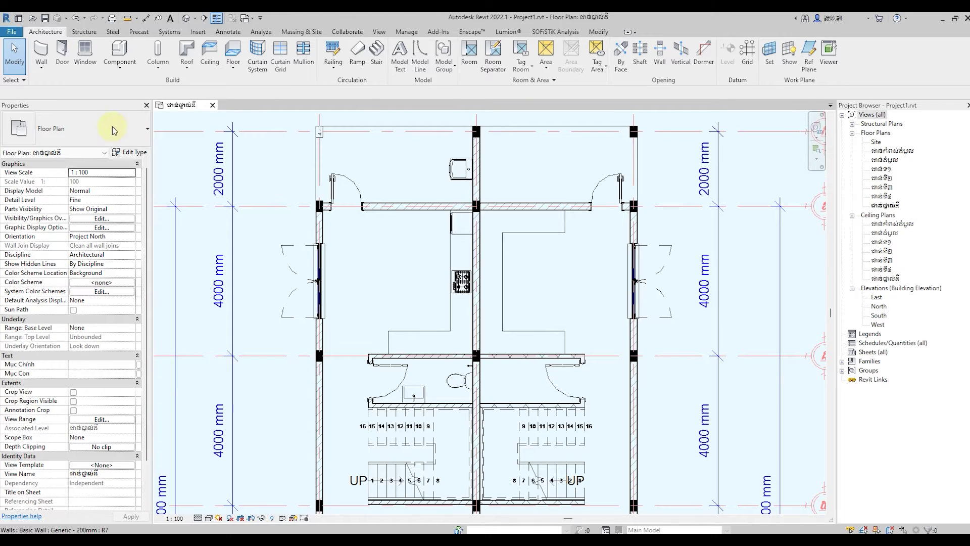
Load the 60cm gas appliance family.
{"action": "left_click", "coordinate": [119, 55]}
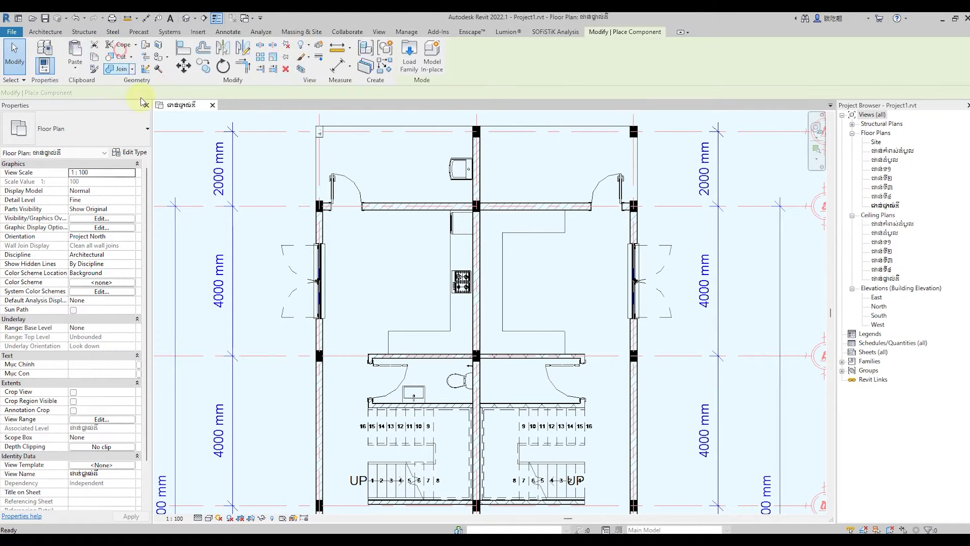
{"action": "left_click", "coordinate": [409, 56]}
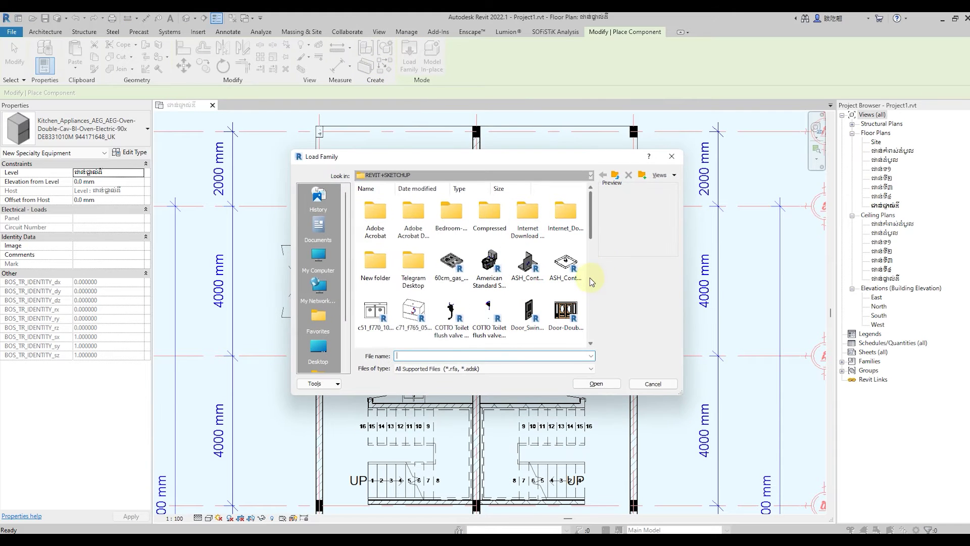
{"action": "double_click", "coordinate": [453, 263]}
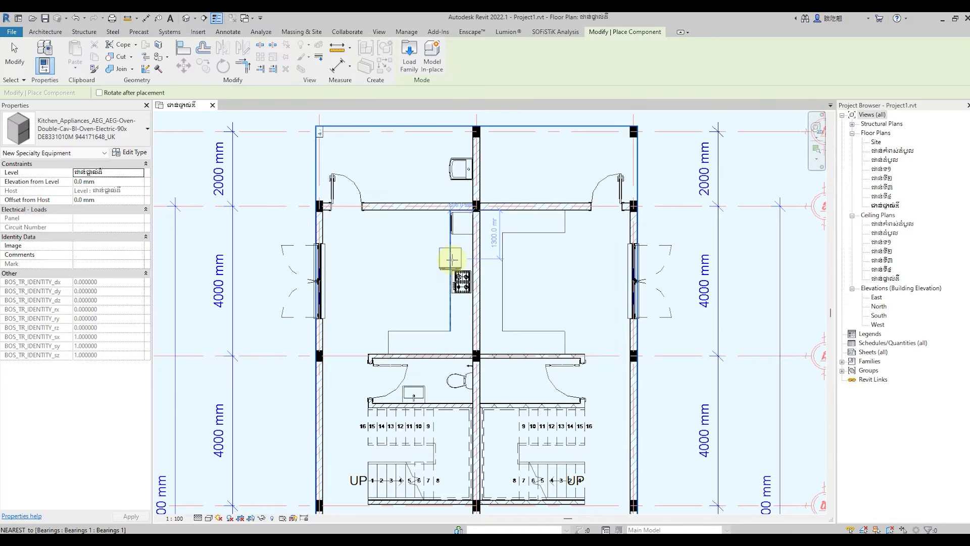
Load me_by_starck_toilet_close_coupled_217009.rfa from the REVIT+SKETCHUP folder.
{"action": "left_click", "coordinate": [407, 64]}
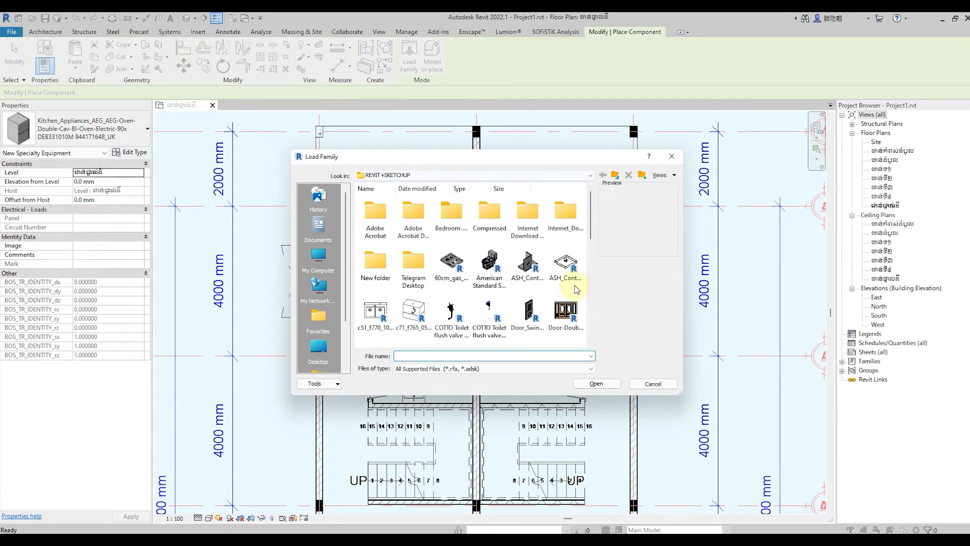
{"action": "scroll", "coordinate": [575, 285], "scroll_direction": "down", "scroll_amount": 1}
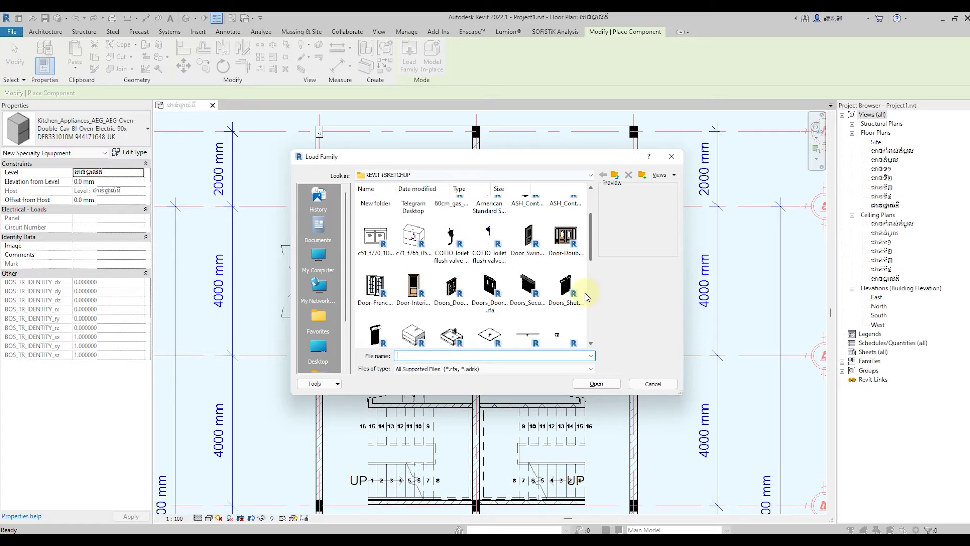
{"action": "scroll", "coordinate": [589, 293], "scroll_direction": "down", "scroll_amount": 1}
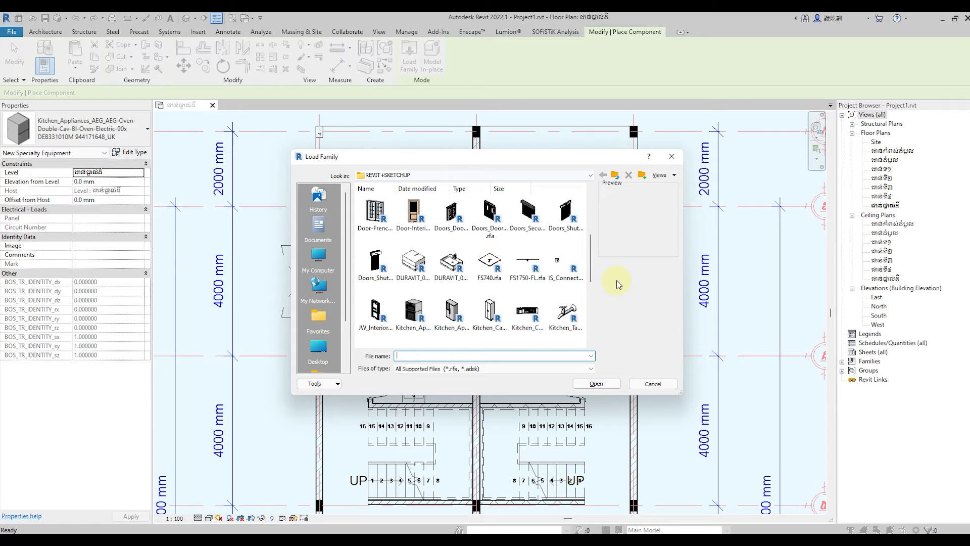
{"action": "scroll", "coordinate": [615, 278], "scroll_direction": "down", "scroll_amount": 1}
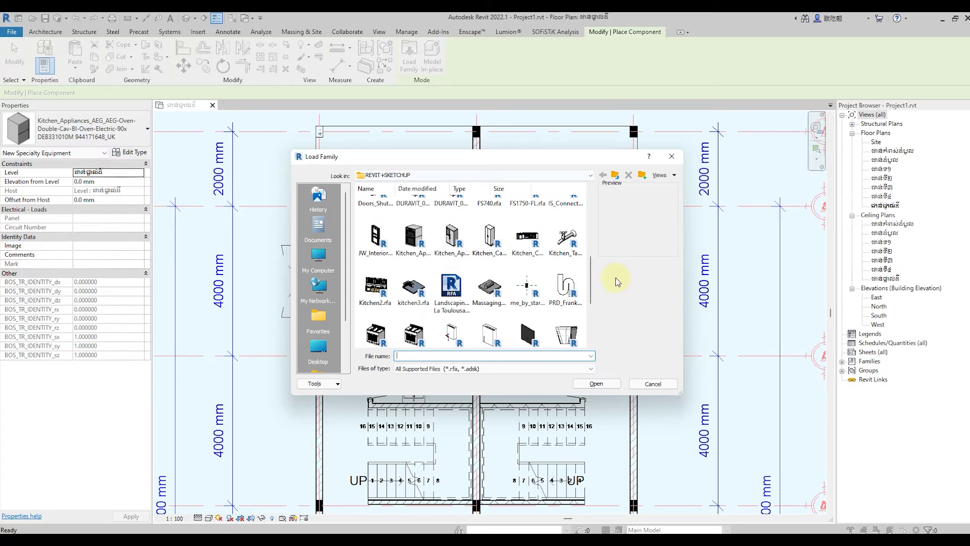
{"action": "double_click", "coordinate": [528, 290]}
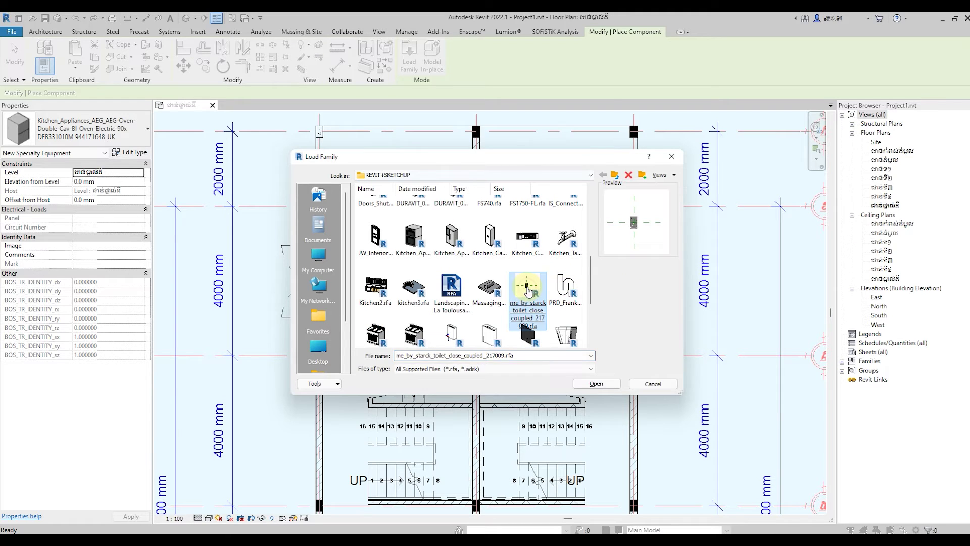
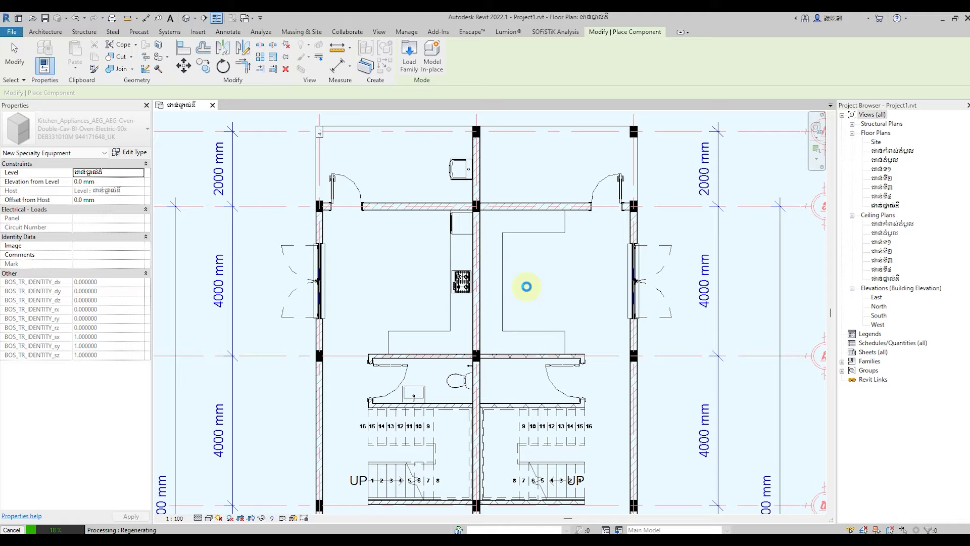
Try placing the toilet family in the floor plan, zooming around the view.
{"action": "left_click", "coordinate": [529, 282]}
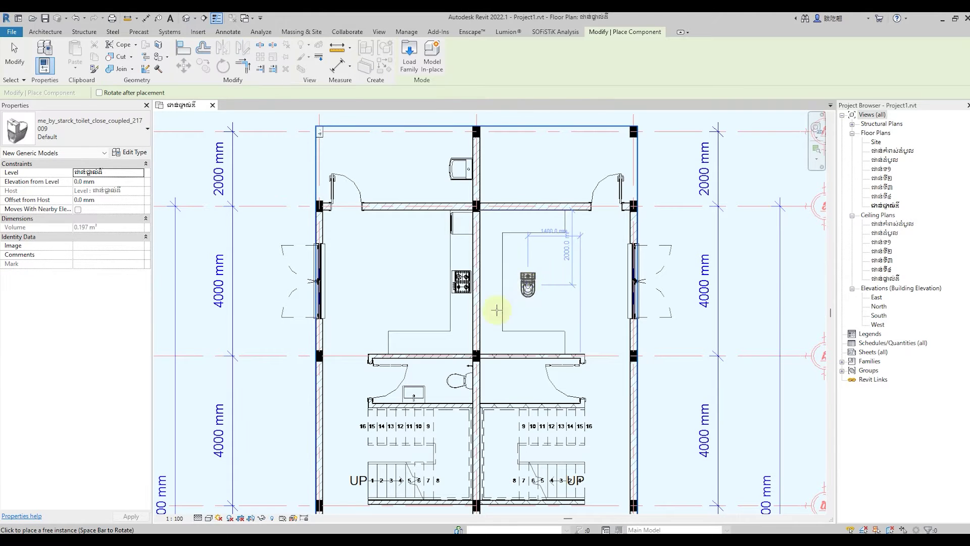
{"action": "scroll", "coordinate": [436, 319], "scroll_direction": "up", "scroll_amount": 2}
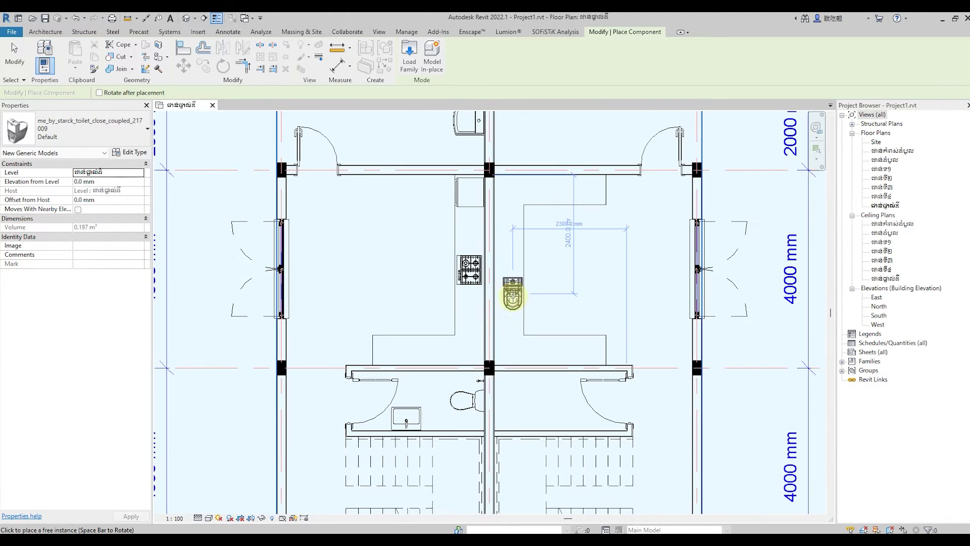
{"action": "scroll", "coordinate": [449, 292], "scroll_direction": "down", "scroll_amount": 2}
{"action": "scroll", "coordinate": [448, 324], "scroll_direction": "down", "scroll_amount": 1}
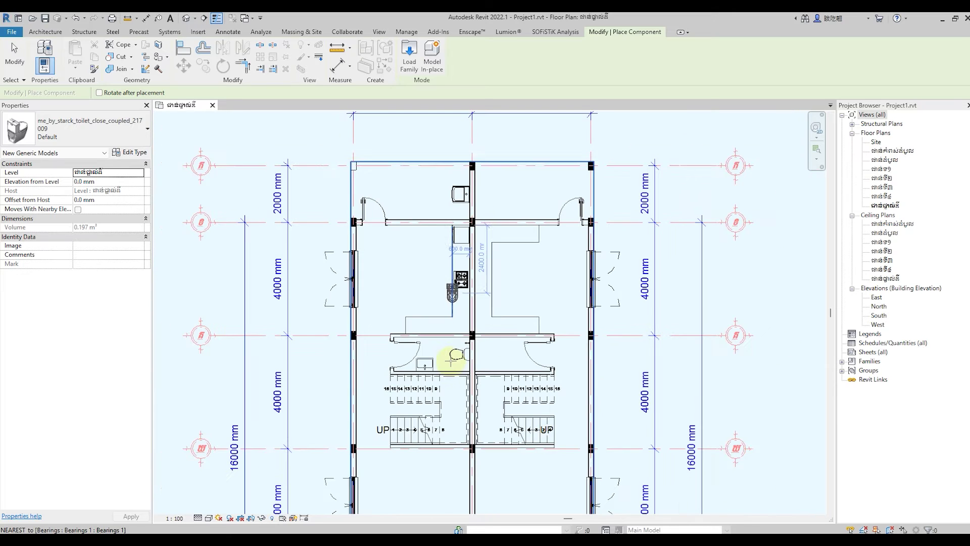
{"action": "scroll", "coordinate": [451, 354], "scroll_direction": "up", "scroll_amount": 2}
{"action": "scroll", "coordinate": [449, 354], "scroll_direction": "up", "scroll_amount": 2}
{"action": "scroll", "coordinate": [449, 354], "scroll_direction": "up", "scroll_amount": 1}
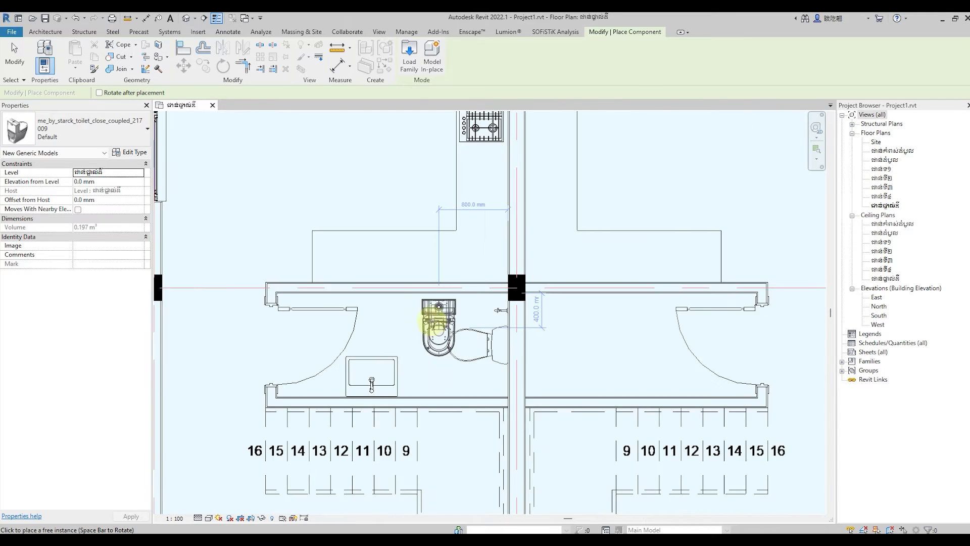
{"action": "scroll", "coordinate": [450, 354], "scroll_direction": "up", "scroll_amount": 1}
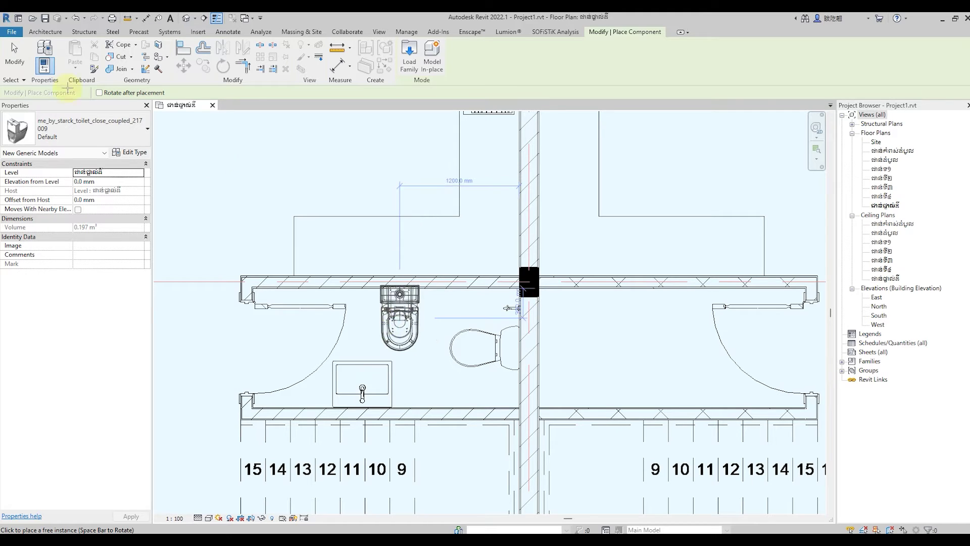
Cancel the toilet placement, zoom out and start the Component tool again.
{"action": "left_click", "coordinate": [15, 56]}
{"action": "scroll", "coordinate": [417, 374], "scroll_direction": "down", "scroll_amount": 2}
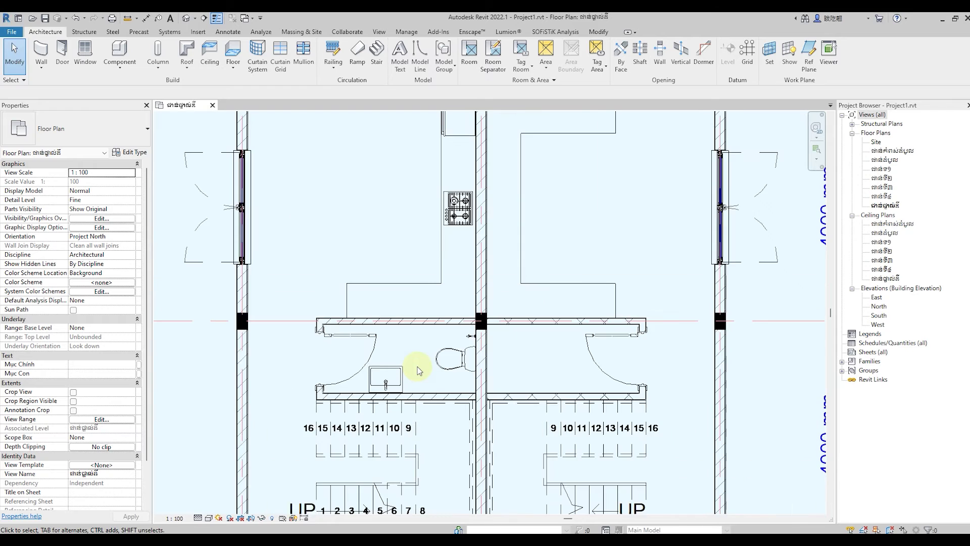
{"action": "scroll", "coordinate": [417, 375], "scroll_direction": "down", "scroll_amount": 2}
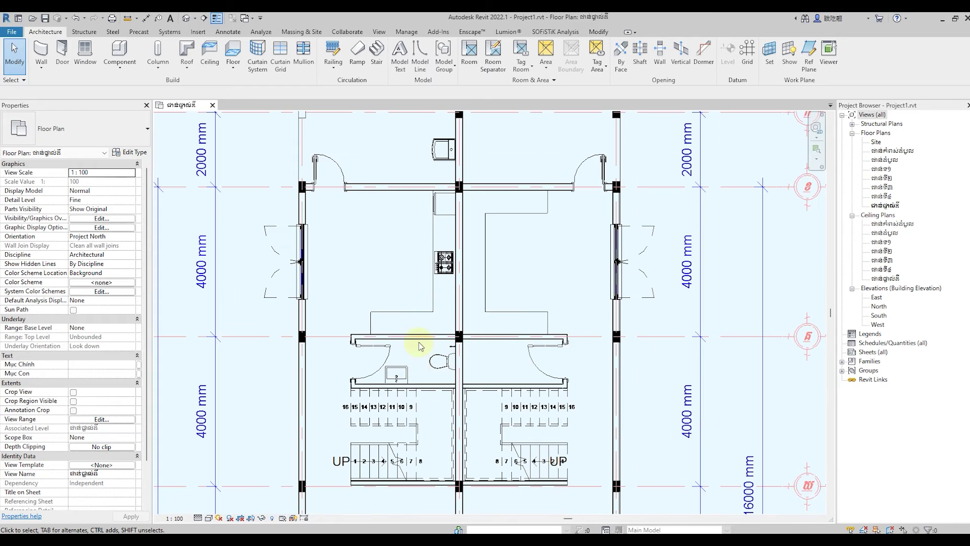
{"action": "left_click", "coordinate": [119, 51]}
Open the Load Family browser and scroll through the REVIT+SKETCHUP folder's families.
{"action": "left_click", "coordinate": [409, 63]}
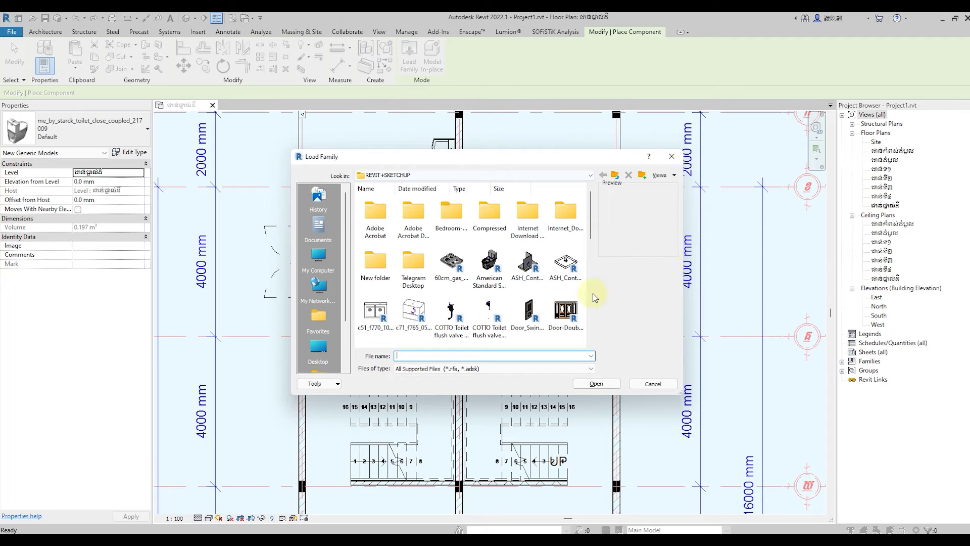
{"action": "scroll", "coordinate": [582, 288], "scroll_direction": "down", "scroll_amount": 2}
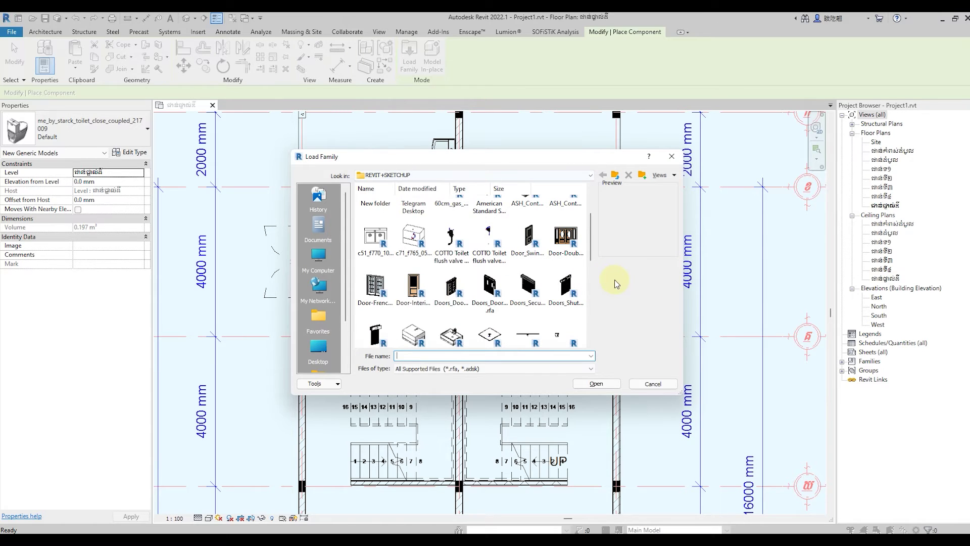
{"action": "scroll", "coordinate": [581, 286], "scroll_direction": "down", "scroll_amount": 2}
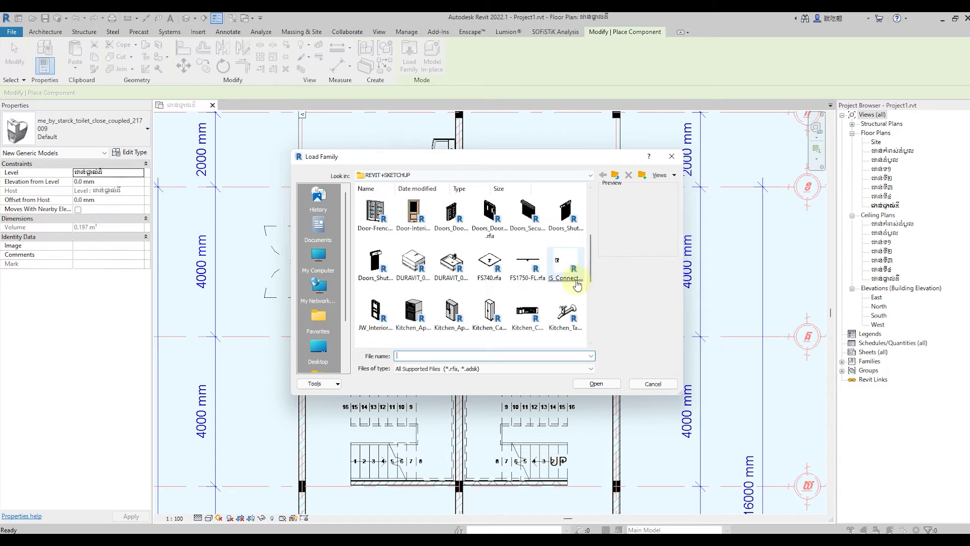
{"action": "scroll", "coordinate": [614, 275], "scroll_direction": "down", "scroll_amount": 1}
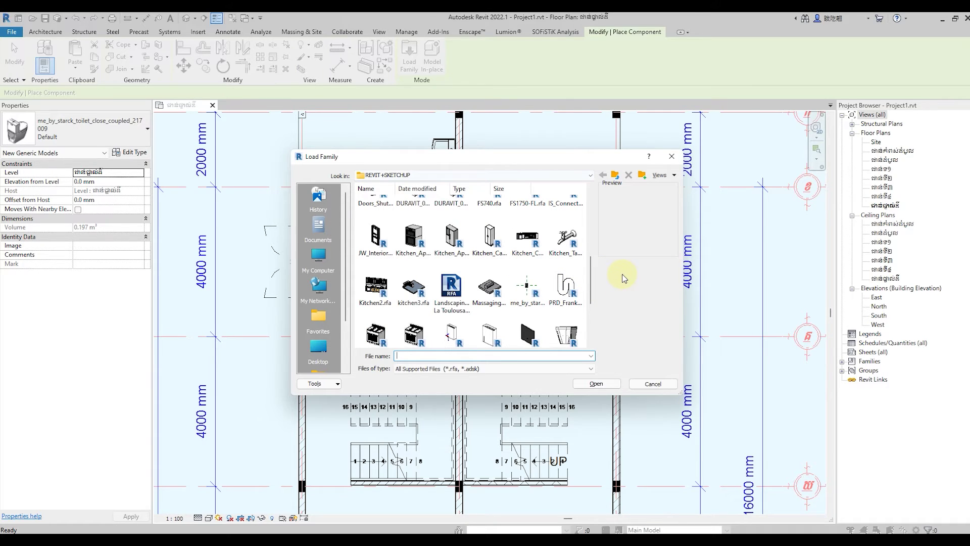
{"action": "scroll", "coordinate": [601, 273], "scroll_direction": "down", "scroll_amount": 1}
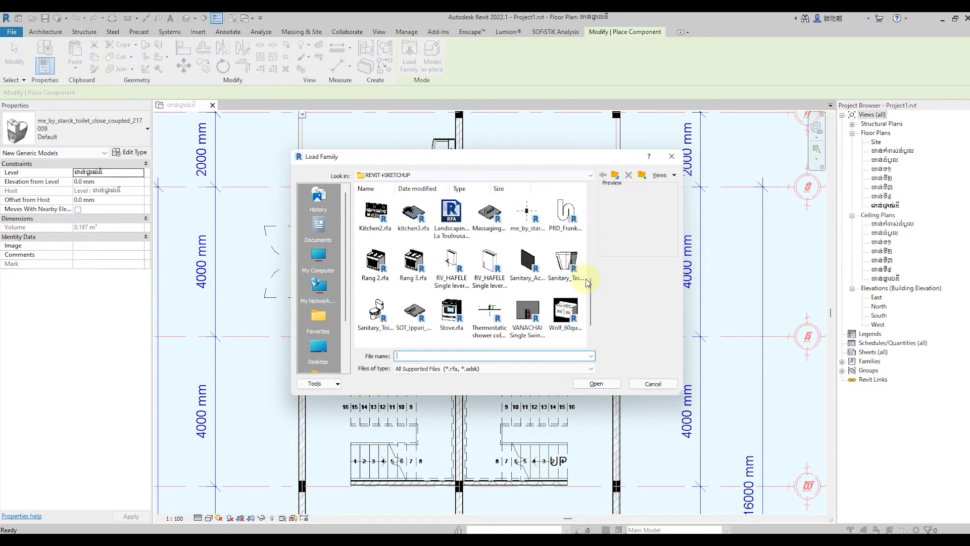
{"action": "scroll", "coordinate": [586, 279], "scroll_direction": "down", "scroll_amount": 1}
{"action": "scroll", "coordinate": [586, 278], "scroll_direction": "up", "scroll_amount": 2}
{"action": "scroll", "coordinate": [588, 279], "scroll_direction": "up", "scroll_amount": 1}
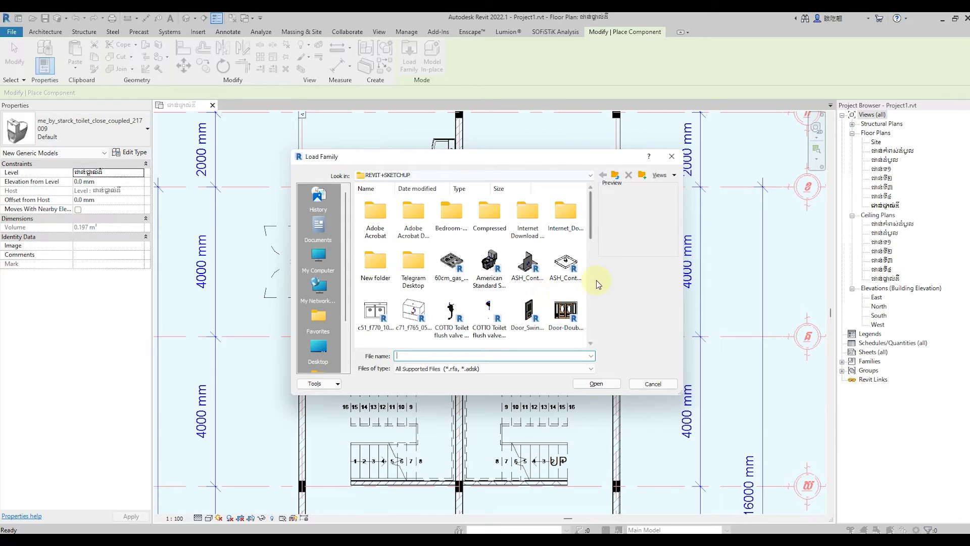
Check the bedroom textures folder, select the AEG fridge-freezer family, then go up to D:.
{"action": "double_click", "coordinate": [451, 213]}
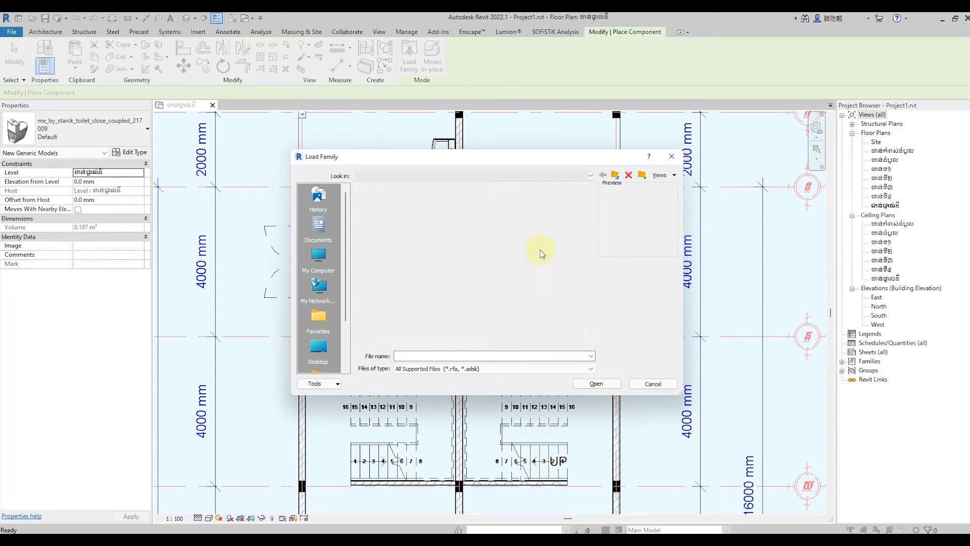
{"action": "left_click", "coordinate": [603, 176]}
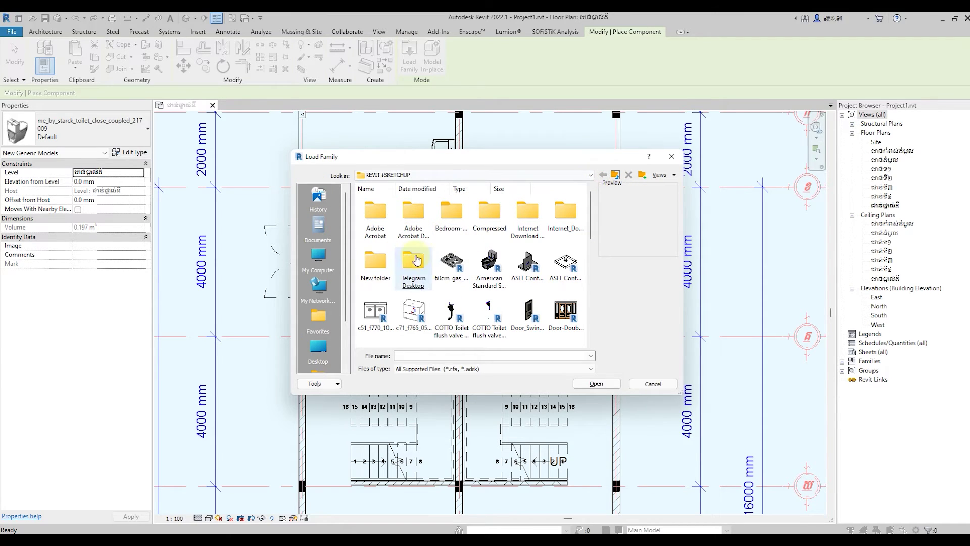
{"action": "scroll", "coordinate": [451, 259], "scroll_direction": "down", "scroll_amount": 2}
{"action": "left_click", "coordinate": [452, 333]}
{"action": "scroll", "coordinate": [505, 273], "scroll_direction": "up", "scroll_amount": 3}
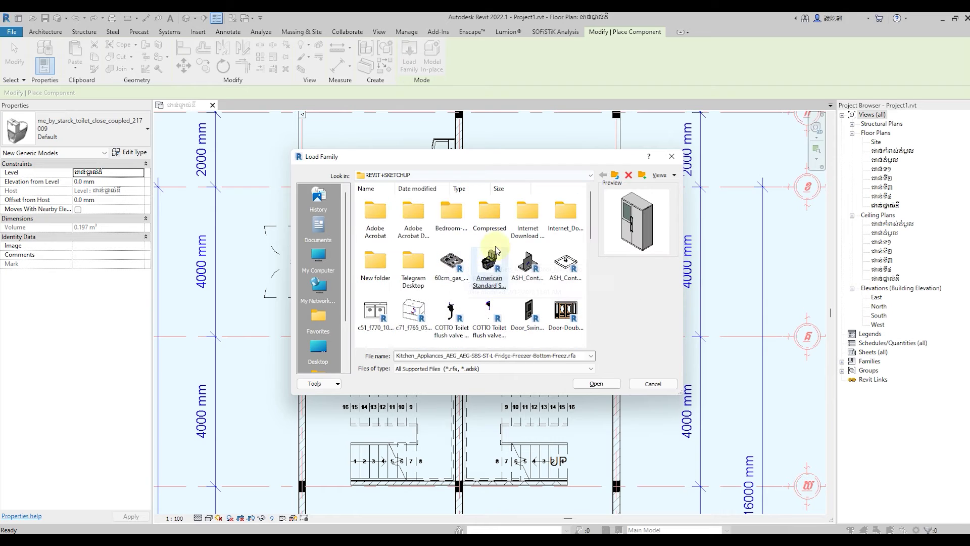
{"action": "left_click", "coordinate": [616, 176]}
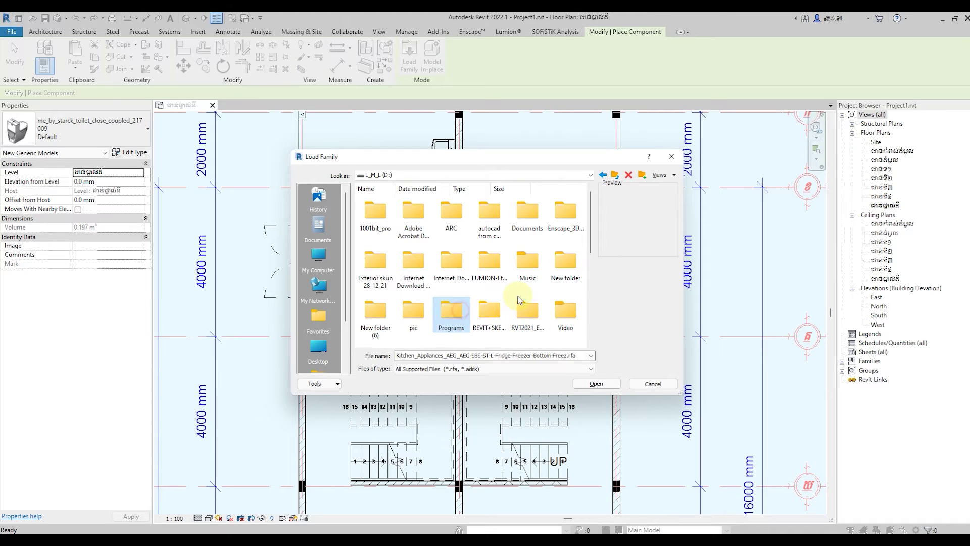
Look inside the Programs and Video folders on D:, finding them empty.
{"action": "double_click", "coordinate": [451, 311]}
{"action": "left_click", "coordinate": [615, 175]}
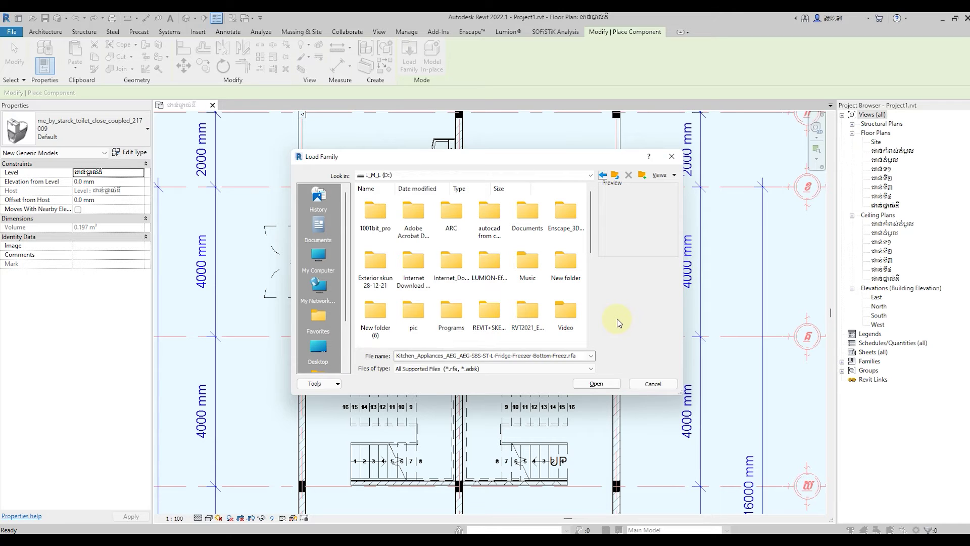
{"action": "double_click", "coordinate": [565, 311]}
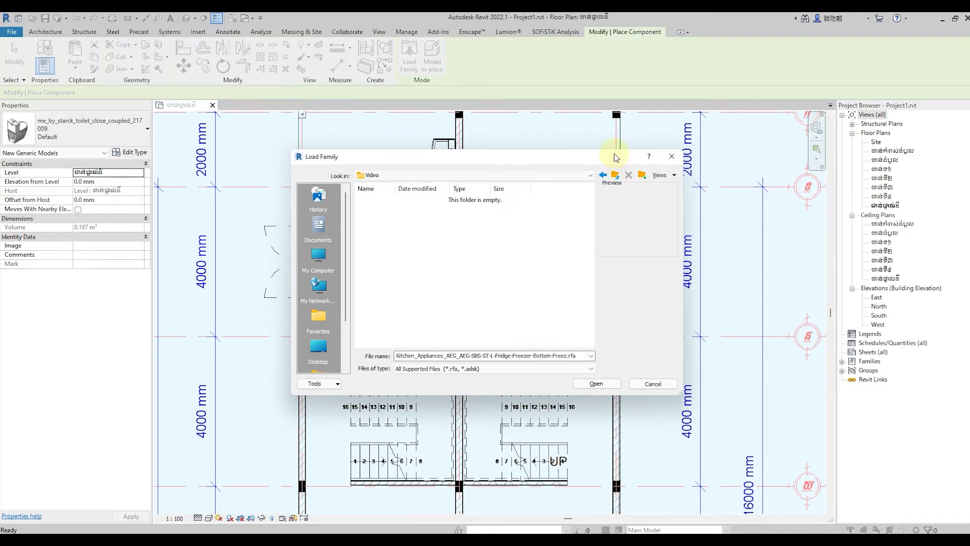
{"action": "left_click", "coordinate": [603, 175]}
{"action": "scroll", "coordinate": [544, 326], "scroll_direction": "down", "scroll_amount": 5}
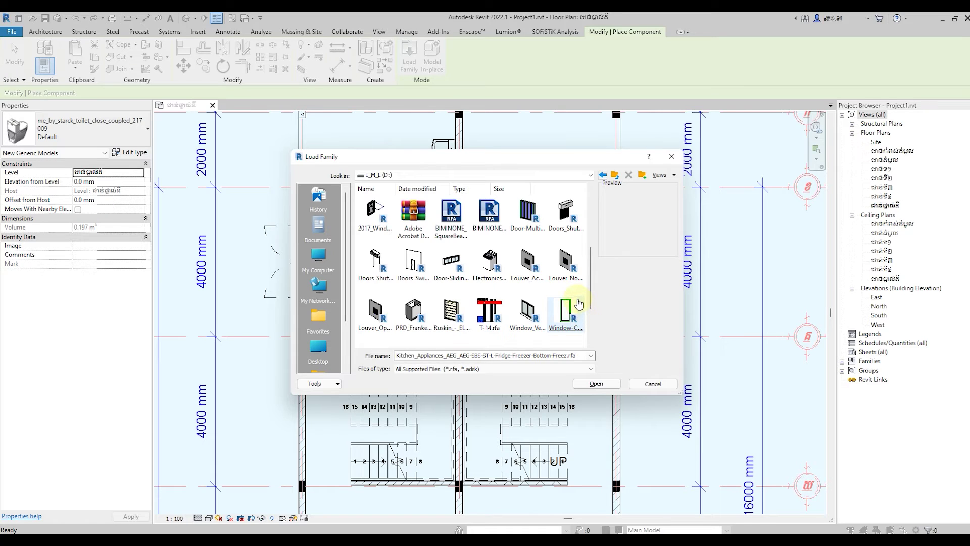
{"action": "scroll", "coordinate": [579, 303], "scroll_direction": "down", "scroll_amount": 2}
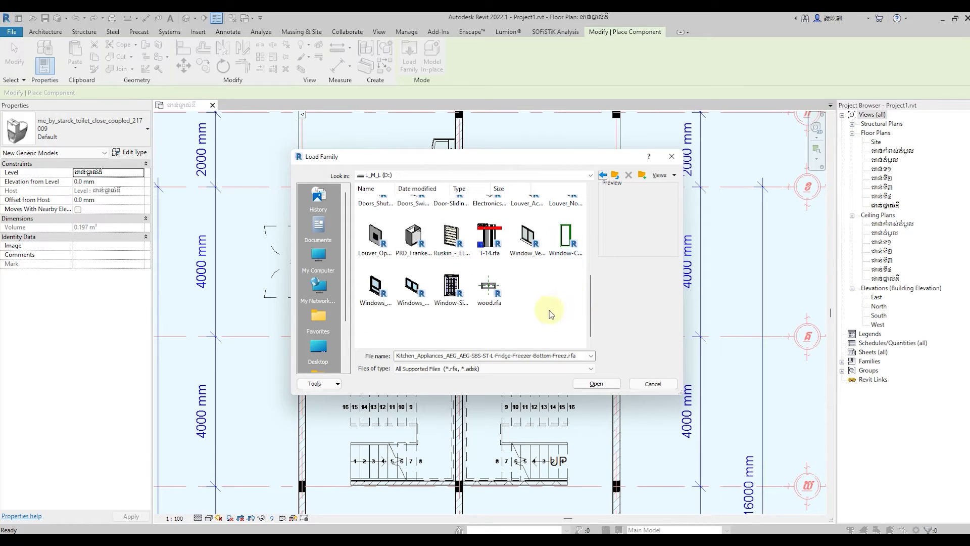
{"action": "scroll", "coordinate": [550, 311], "scroll_direction": "up", "scroll_amount": 3}
{"action": "scroll", "coordinate": [549, 313], "scroll_direction": "up", "scroll_amount": 4}
{"action": "scroll", "coordinate": [551, 308], "scroll_direction": "down", "scroll_amount": 2}
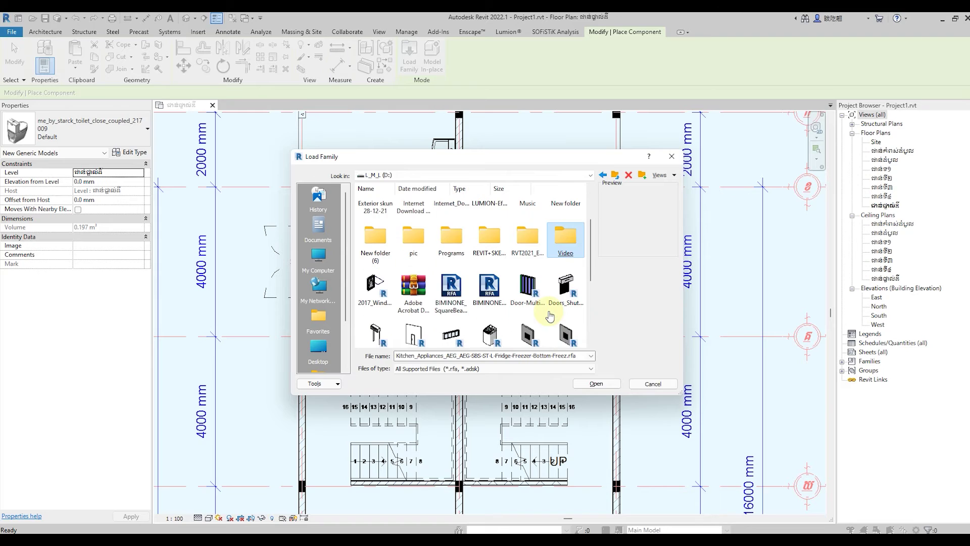
Recheck the Programs folder, then open REVIT+SKETCHUP from the D: drive.
{"action": "double_click", "coordinate": [451, 236]}
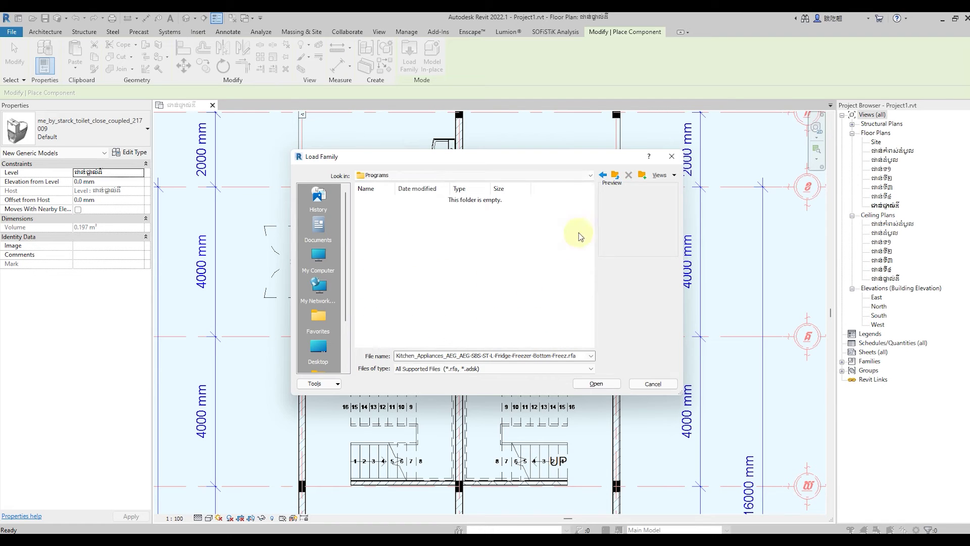
{"action": "left_click", "coordinate": [599, 176]}
{"action": "left_click", "coordinate": [526, 314]}
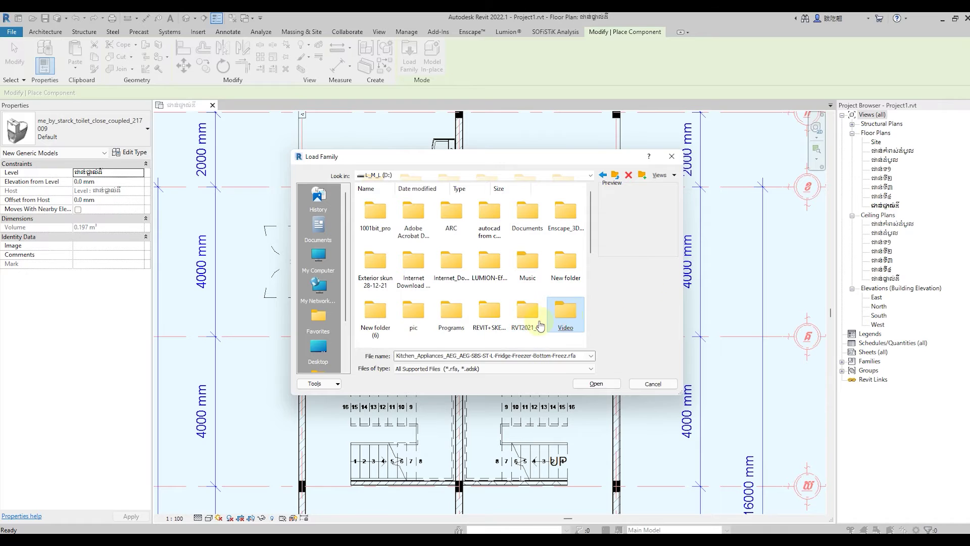
{"action": "left_click", "coordinate": [487, 318]}
{"action": "double_click", "coordinate": [486, 318]}
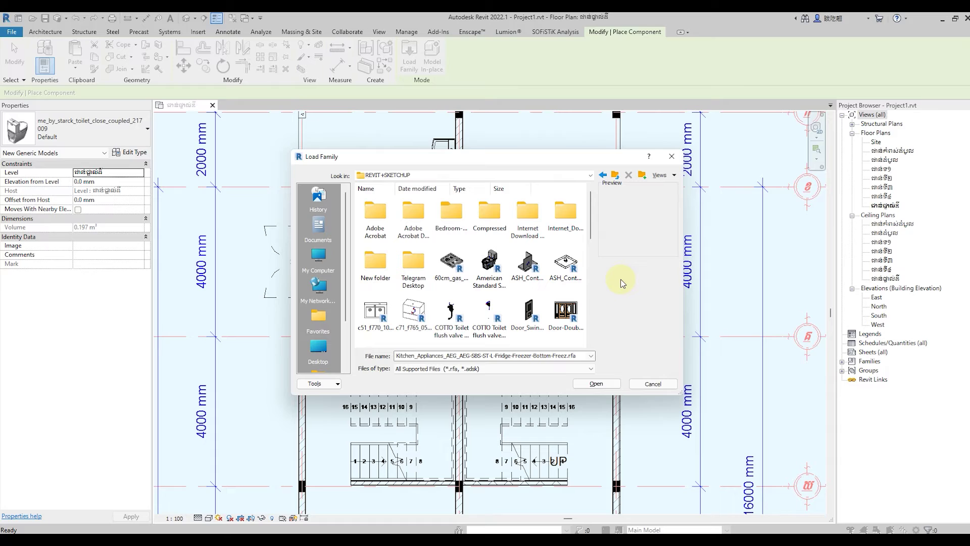
Preview the ASH_Contour21Plus, c51_f770 and c71_f765 sink, and Doors_Shutters families.
{"action": "left_click", "coordinate": [573, 281]}
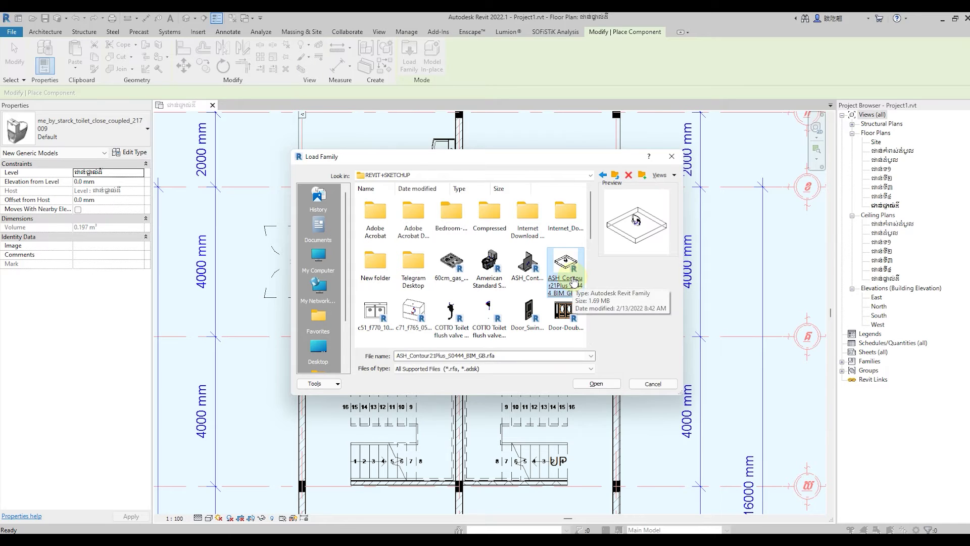
{"action": "left_click", "coordinate": [382, 314]}
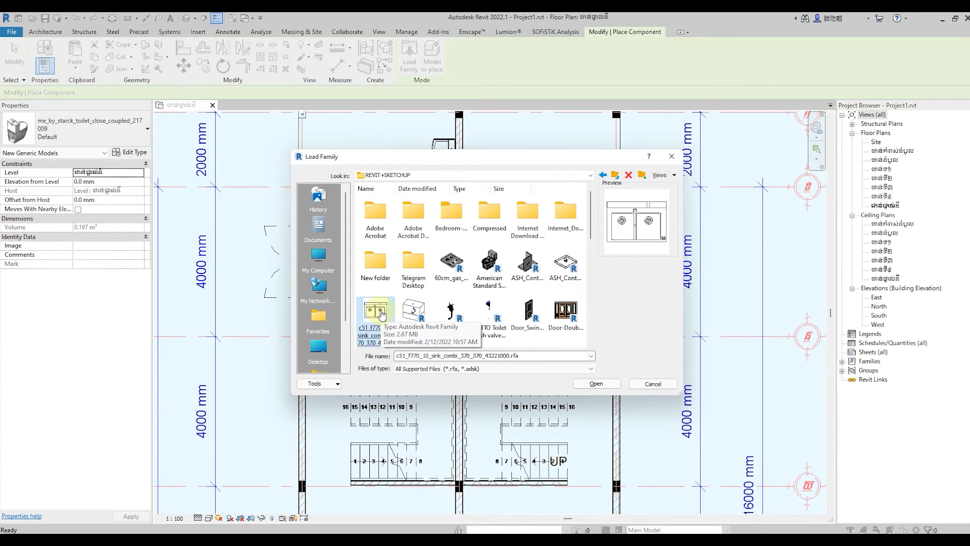
{"action": "left_click", "coordinate": [417, 311]}
{"action": "scroll", "coordinate": [565, 283], "scroll_direction": "down", "scroll_amount": 1}
{"action": "left_click", "coordinate": [565, 287]}
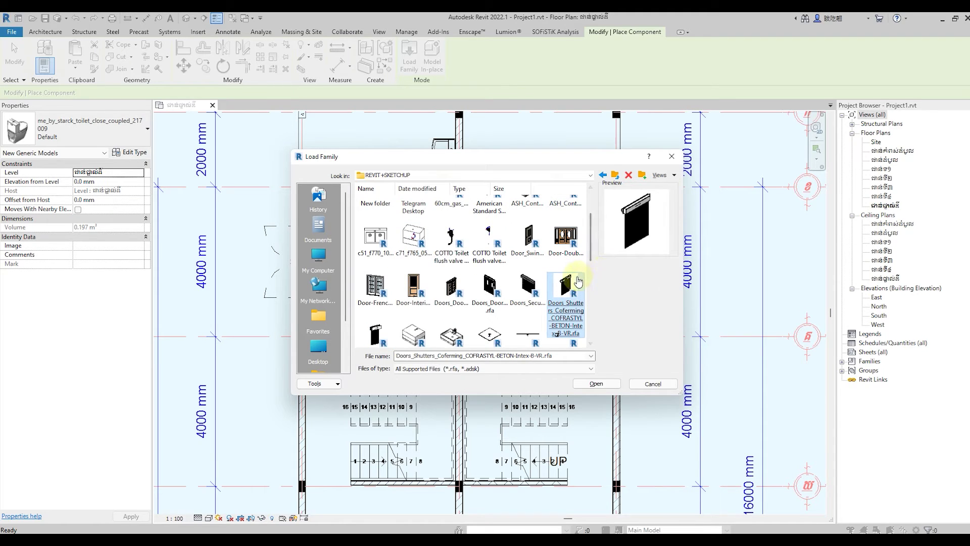
{"action": "scroll", "coordinate": [579, 282], "scroll_direction": "down", "scroll_amount": 1}
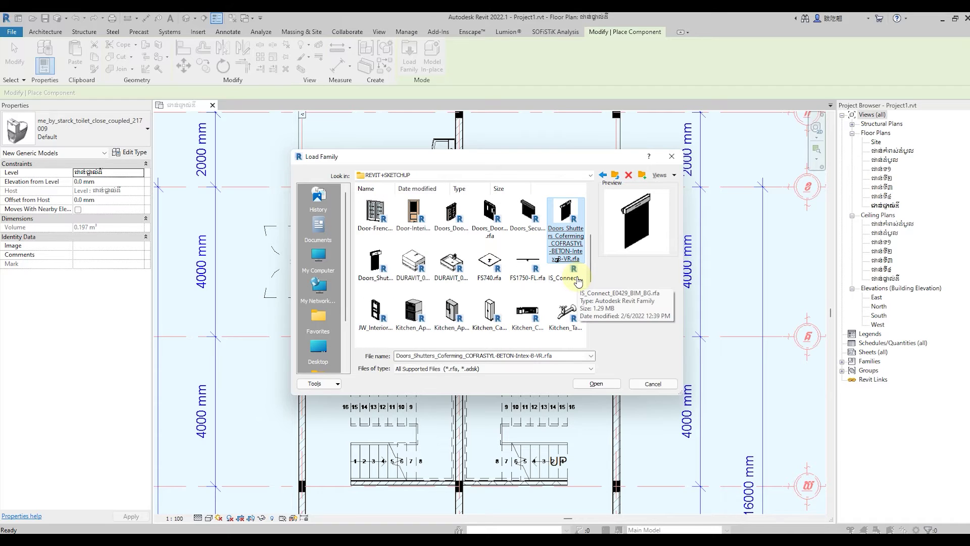
{"action": "scroll", "coordinate": [579, 281], "scroll_direction": "down", "scroll_amount": 1}
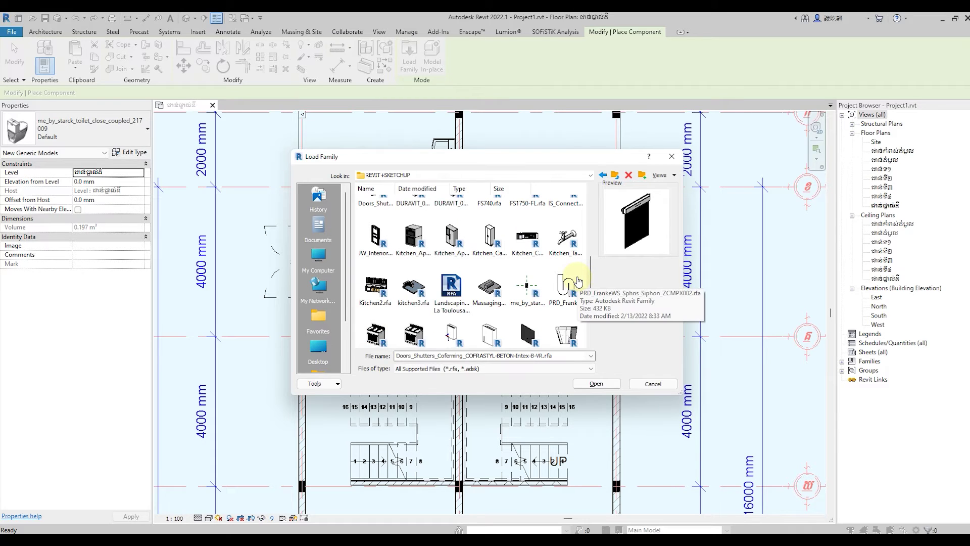
Preview the toilet-paper holder, shower column and COTTO flush valve families, then go to This PC.
{"action": "left_click", "coordinate": [527, 333]}
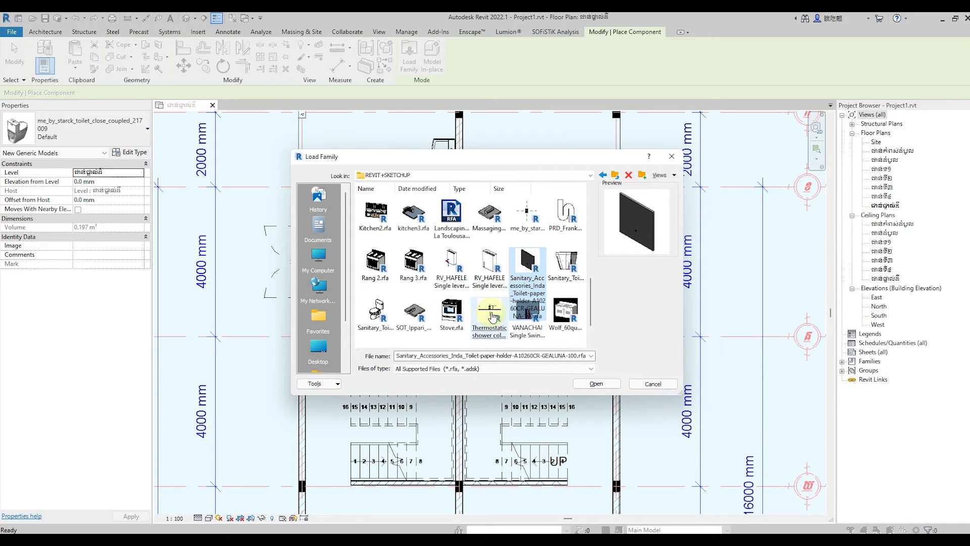
{"action": "left_click", "coordinate": [491, 315]}
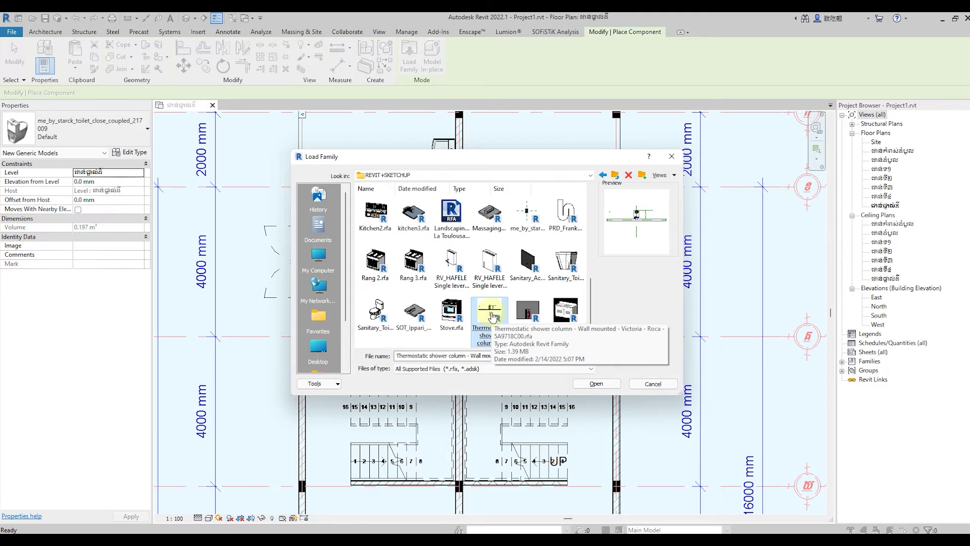
{"action": "scroll", "coordinate": [492, 316], "scroll_direction": "down", "scroll_amount": 1}
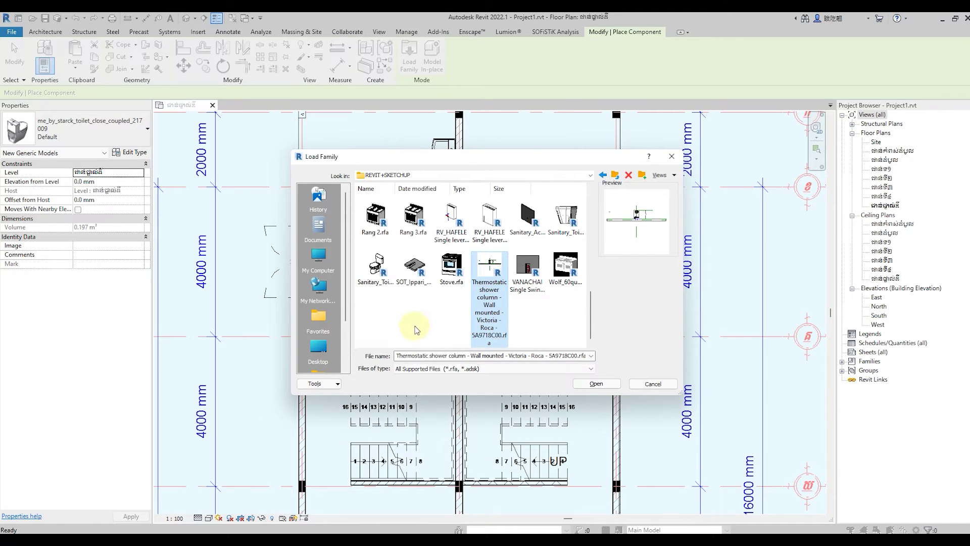
{"action": "scroll", "coordinate": [456, 316], "scroll_direction": "up", "scroll_amount": 5}
{"action": "left_click", "coordinate": [452, 315]}
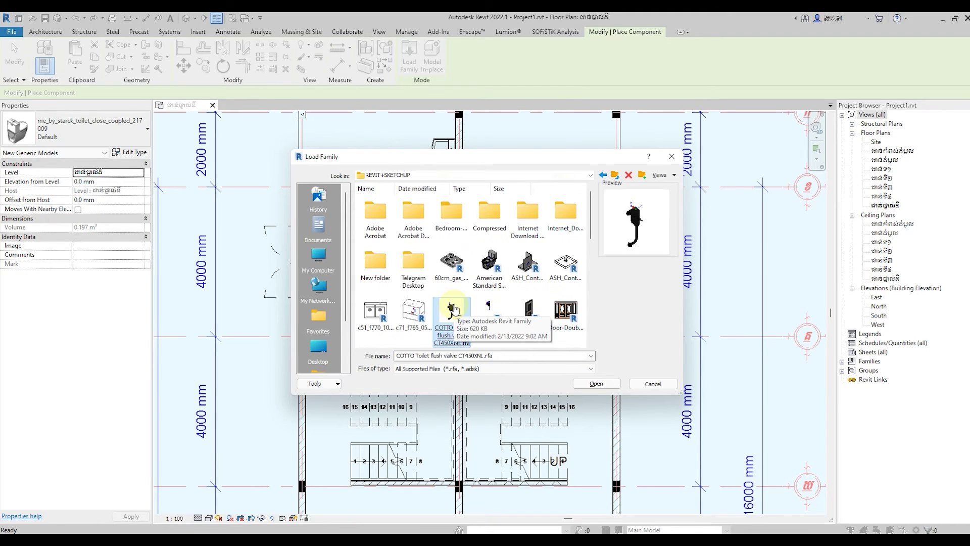
{"action": "left_click", "coordinate": [319, 258]}
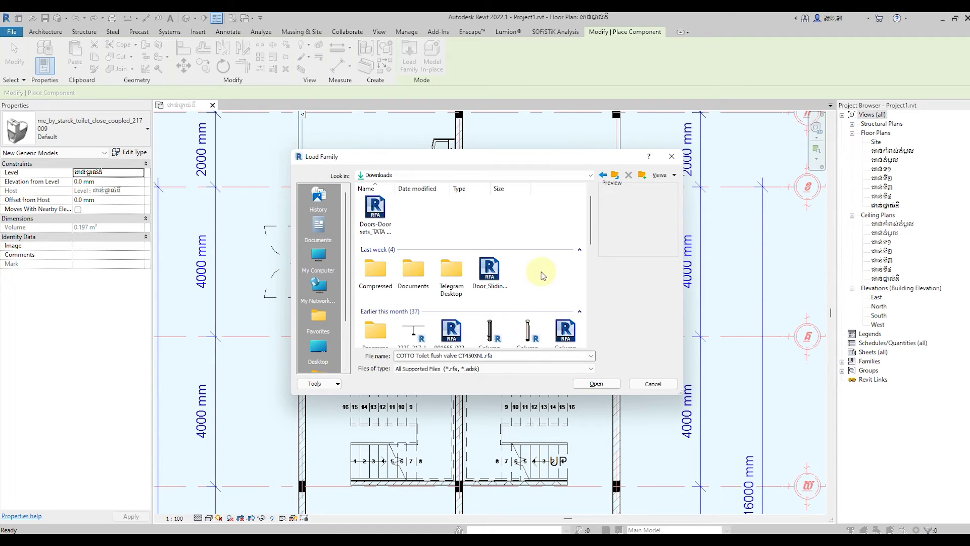
Preview the TATA wooden door and Regent ceiling light families in Downloads.
{"action": "scroll", "coordinate": [541, 273], "scroll_direction": "down", "scroll_amount": 2}
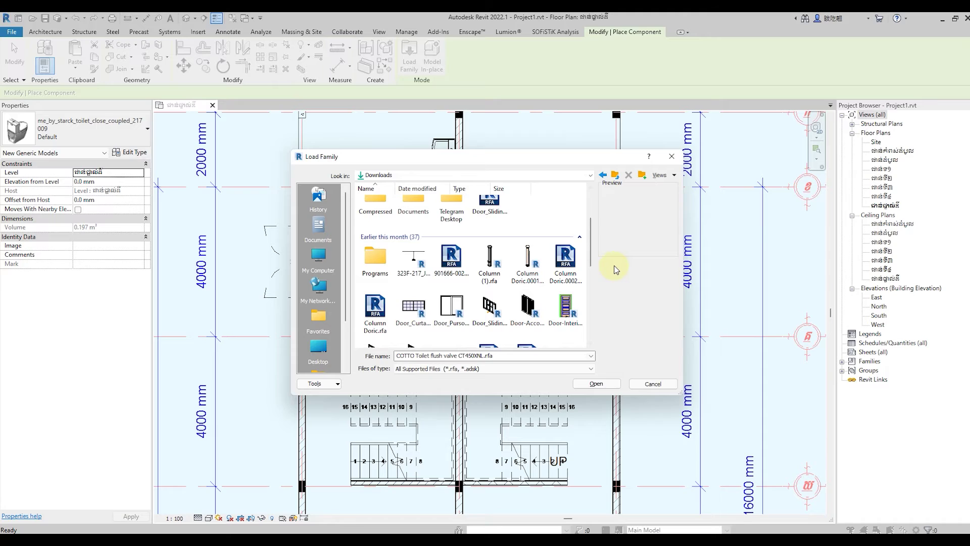
{"action": "scroll", "coordinate": [569, 275], "scroll_direction": "down", "scroll_amount": 2}
{"action": "left_click", "coordinate": [572, 274]}
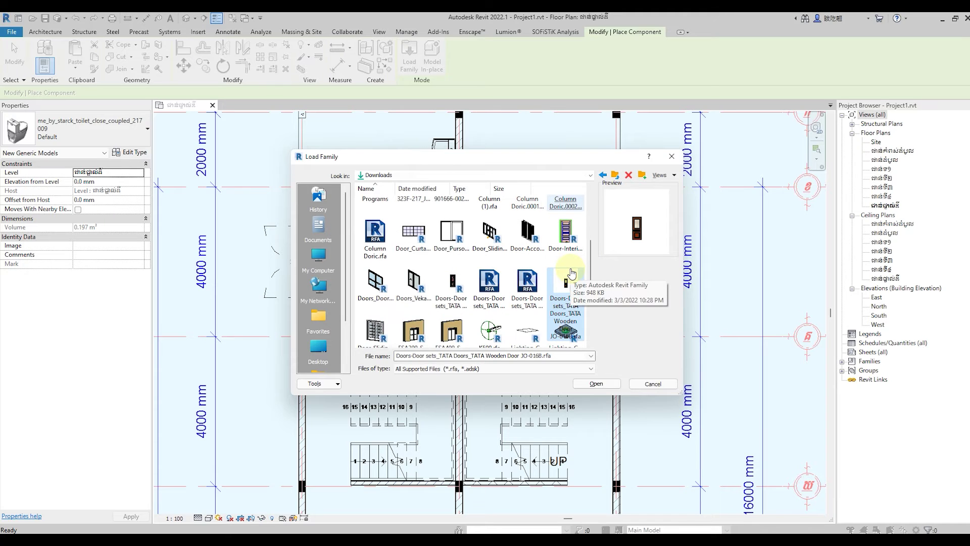
{"action": "scroll", "coordinate": [579, 266], "scroll_direction": "down", "scroll_amount": 2}
{"action": "left_click", "coordinate": [578, 266]}
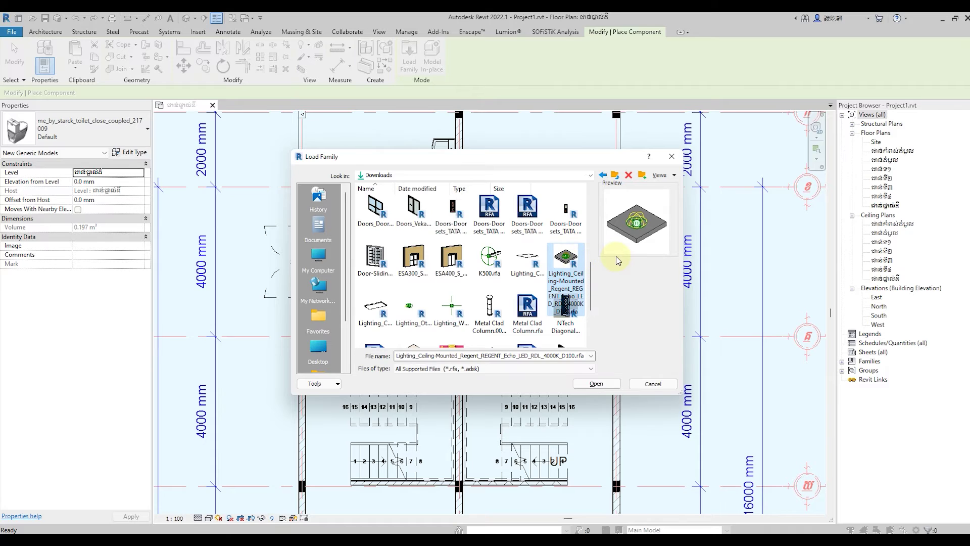
{"action": "scroll", "coordinate": [584, 268], "scroll_direction": "down", "scroll_amount": 2}
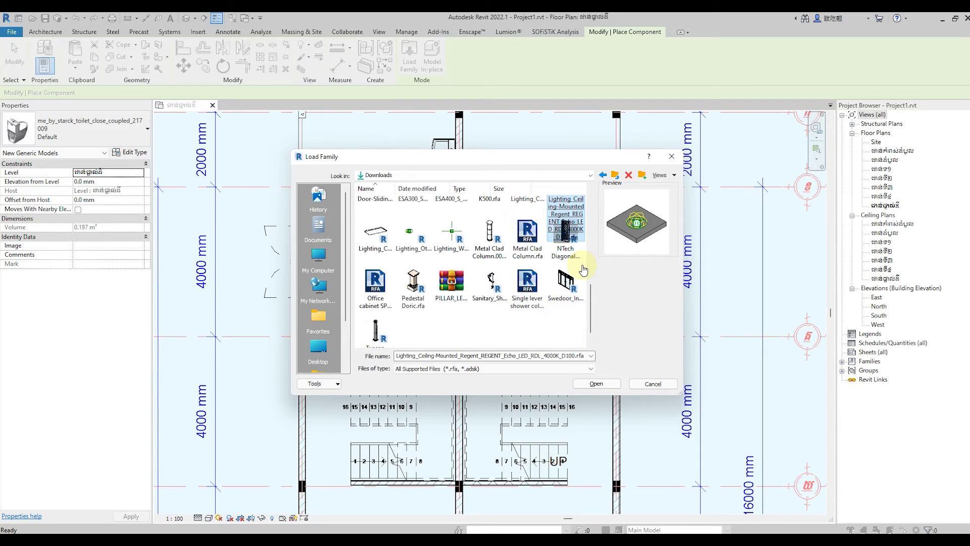
{"action": "scroll", "coordinate": [487, 306], "scroll_direction": "up", "scroll_amount": 3}
{"action": "left_click", "coordinate": [487, 306]}
{"action": "scroll", "coordinate": [487, 307], "scroll_direction": "up", "scroll_amount": 2}
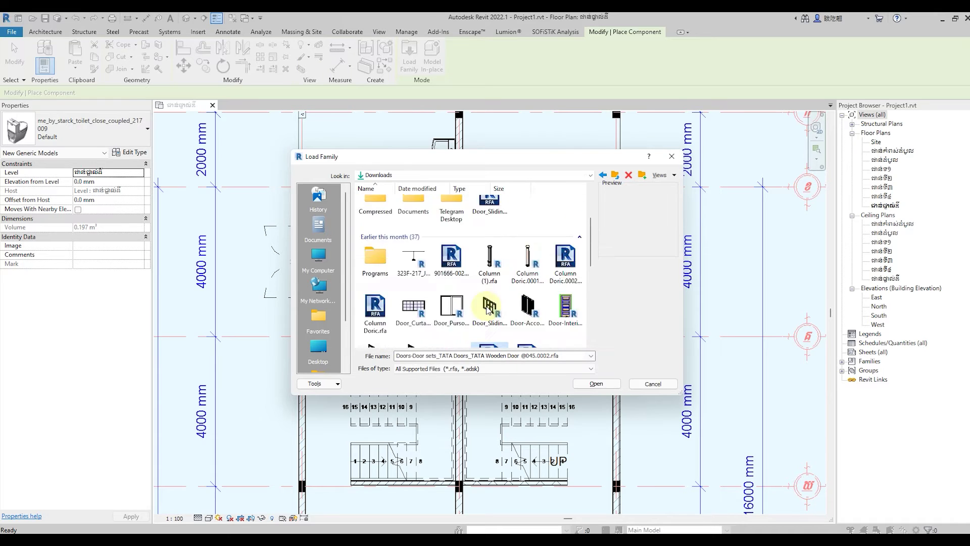
{"action": "scroll", "coordinate": [488, 309], "scroll_direction": "up", "scroll_amount": 2}
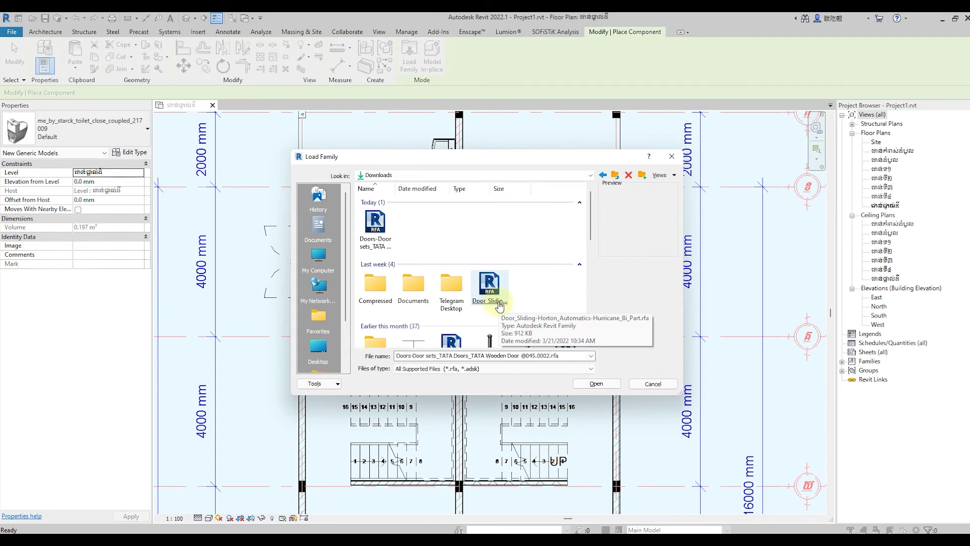
Check the Compressed folder, return to Downloads and select the Column Doric.0001 family.
{"action": "double_click", "coordinate": [375, 284]}
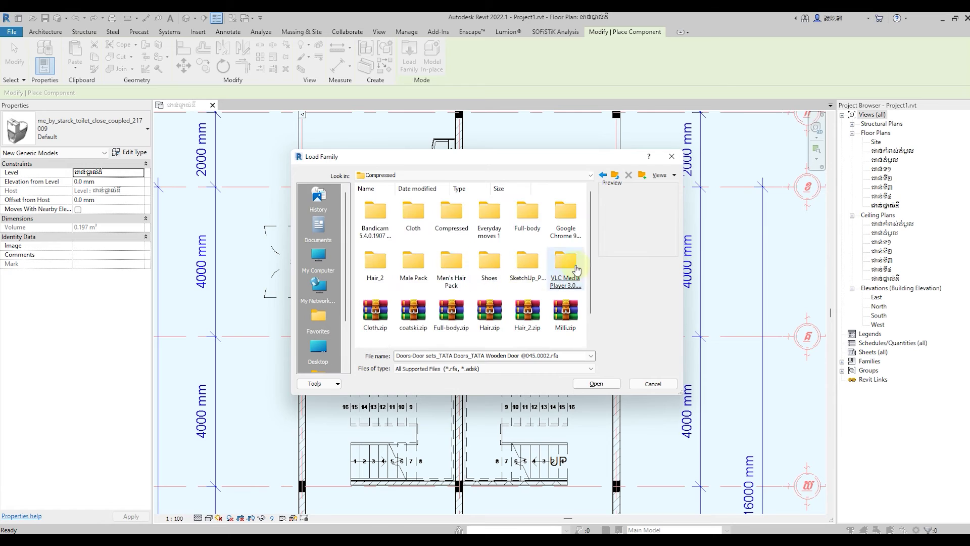
{"action": "scroll", "coordinate": [547, 279], "scroll_direction": "down", "scroll_amount": 1}
{"action": "scroll", "coordinate": [493, 313], "scroll_direction": "up", "scroll_amount": 1}
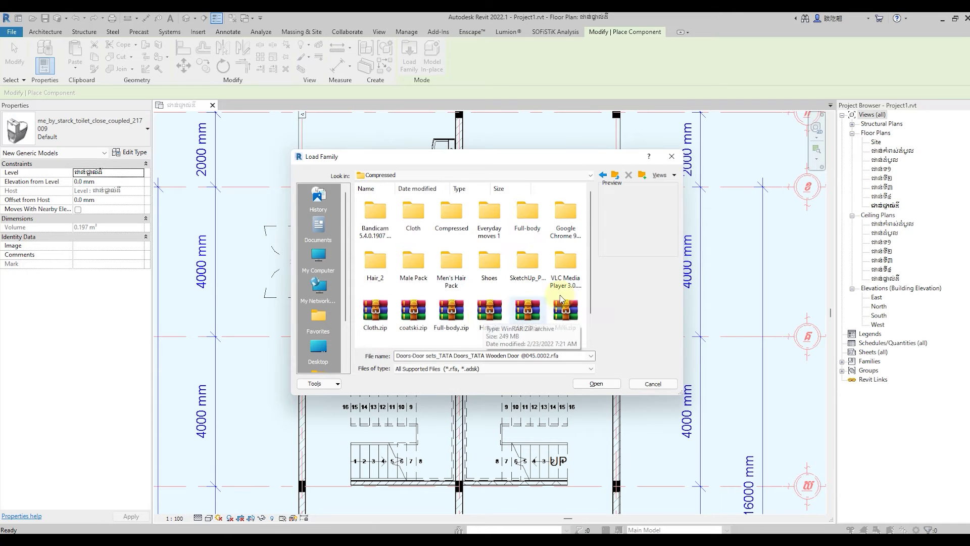
{"action": "left_click", "coordinate": [601, 175]}
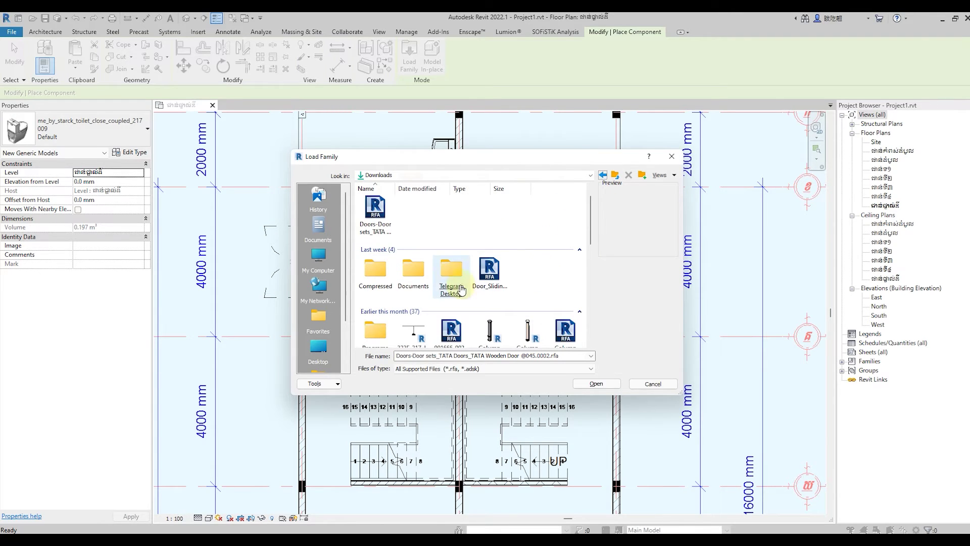
{"action": "scroll", "coordinate": [516, 258], "scroll_direction": "down", "scroll_amount": 1}
{"action": "left_click", "coordinate": [527, 261]}
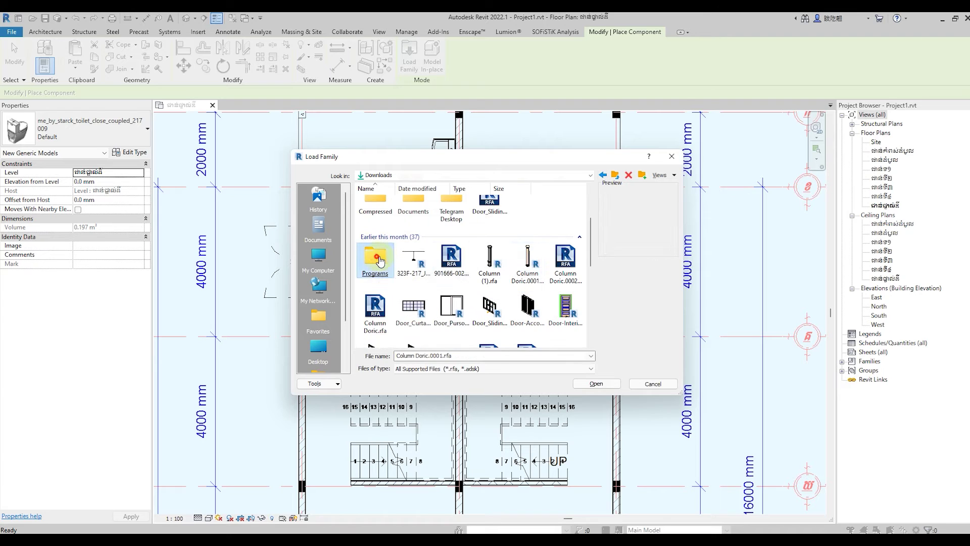
Browse the Programs and PILLAR_LED_REVIT folders, previewing the Milo wall light and GALAXY ceiling light.
{"action": "double_click", "coordinate": [375, 257]}
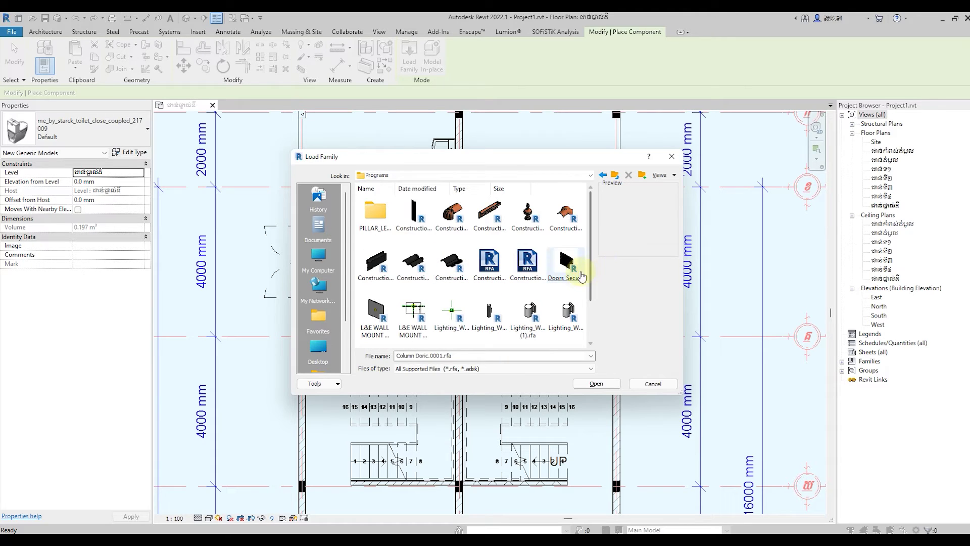
{"action": "scroll", "coordinate": [576, 273], "scroll_direction": "down", "scroll_amount": 1}
{"action": "left_click", "coordinate": [578, 275]}
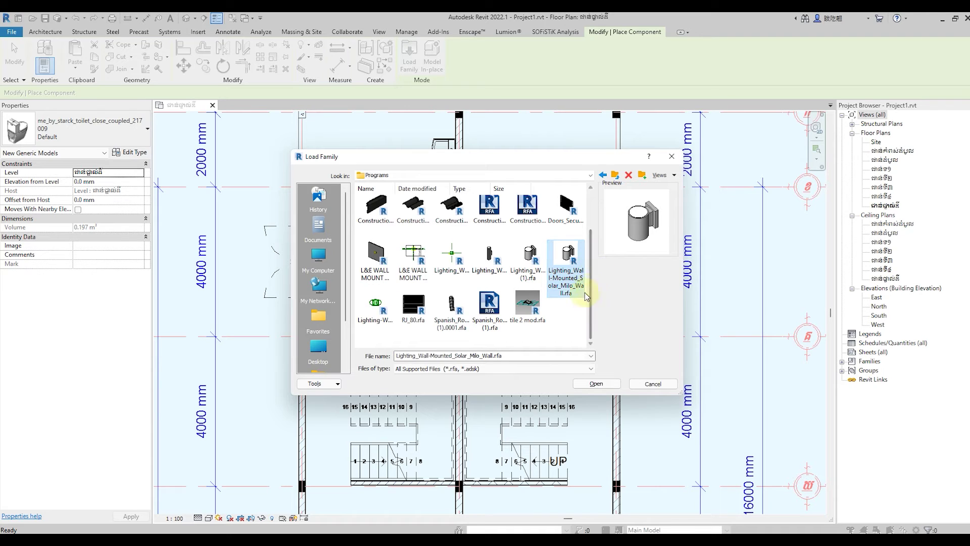
{"action": "scroll", "coordinate": [565, 314], "scroll_direction": "up", "scroll_amount": 1}
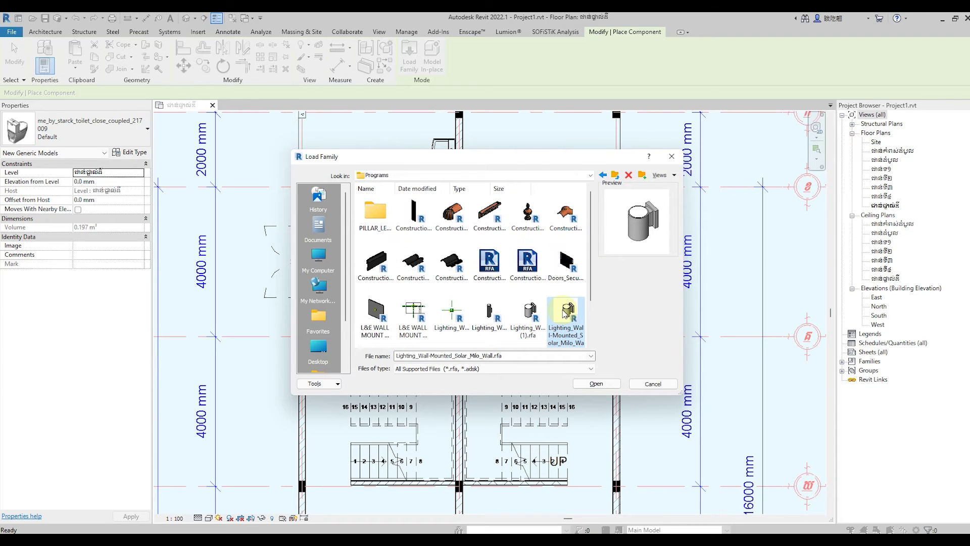
{"action": "double_click", "coordinate": [376, 213]}
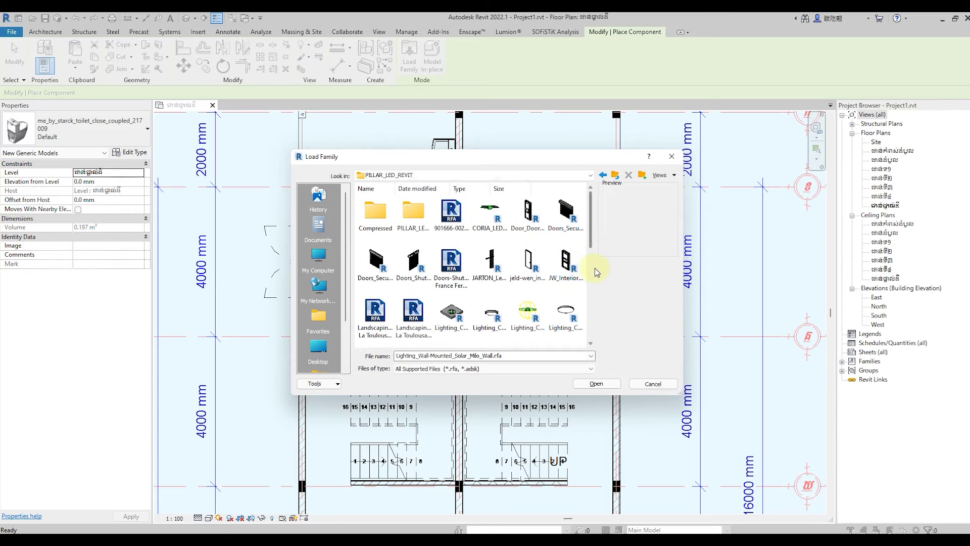
{"action": "scroll", "coordinate": [596, 268], "scroll_direction": "down", "scroll_amount": 2}
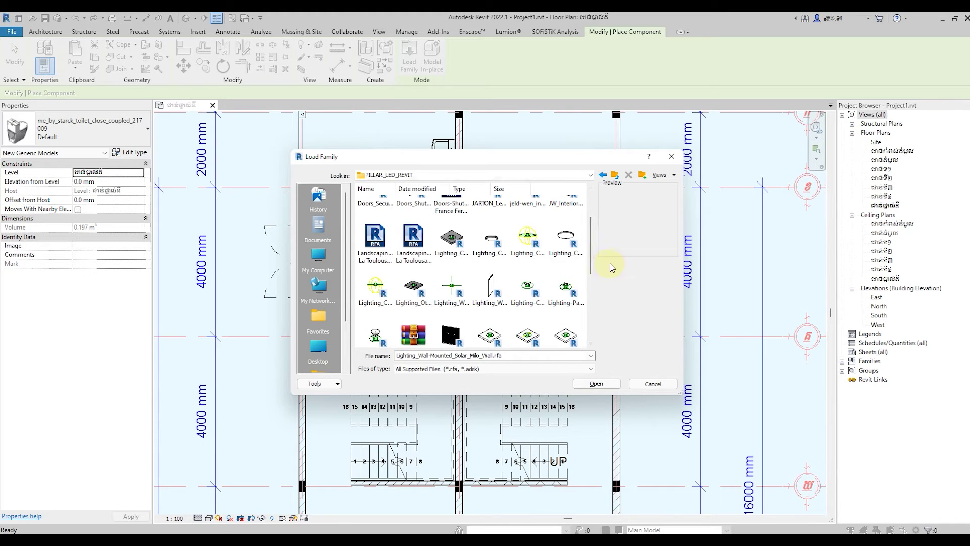
{"action": "scroll", "coordinate": [594, 266], "scroll_direction": "down", "scroll_amount": 5}
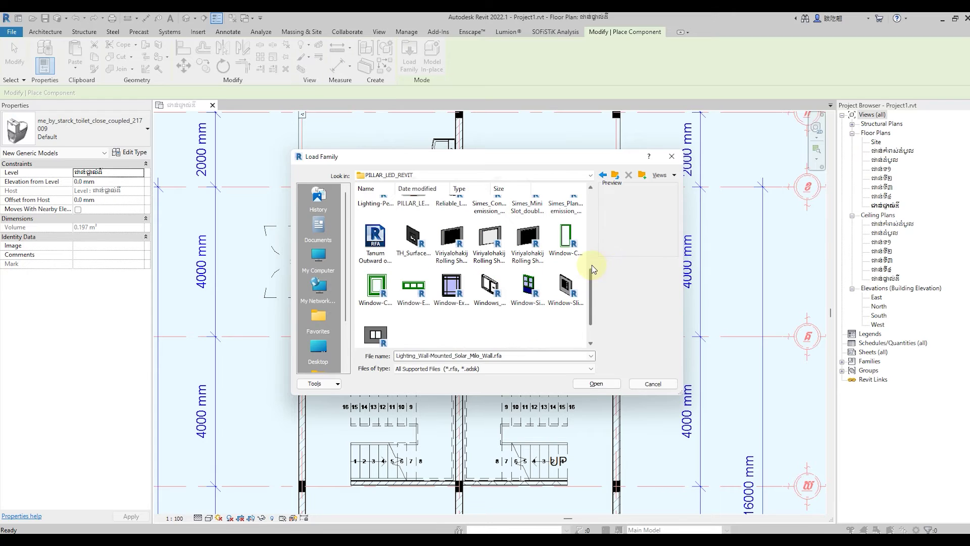
{"action": "scroll", "coordinate": [561, 288], "scroll_direction": "up", "scroll_amount": 8}
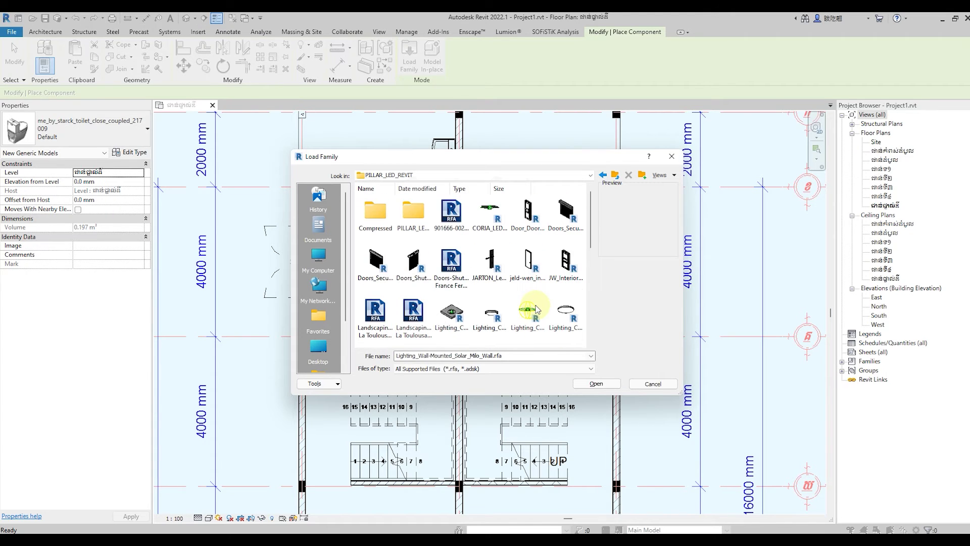
{"action": "left_click", "coordinate": [536, 306]}
{"action": "double_click", "coordinate": [375, 211]}
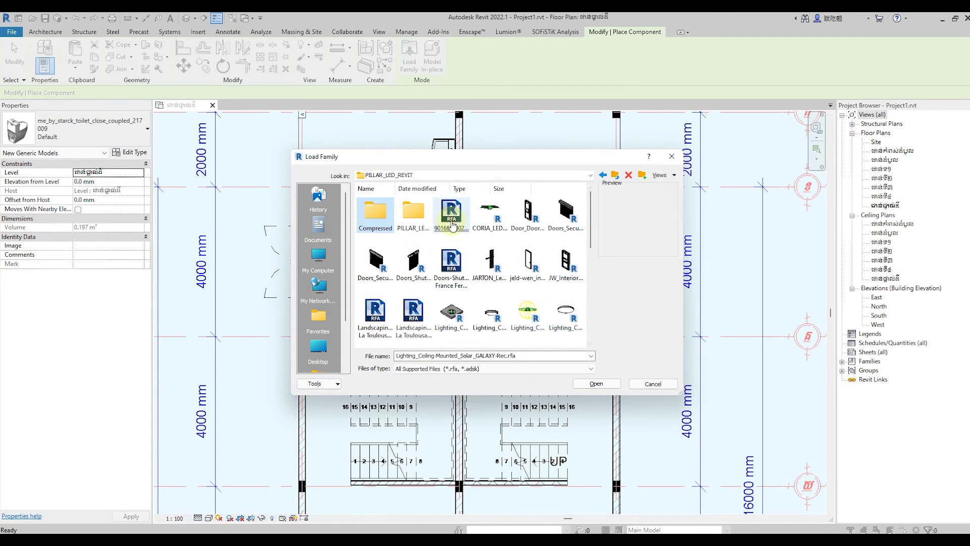
{"action": "left_click", "coordinate": [603, 175]}
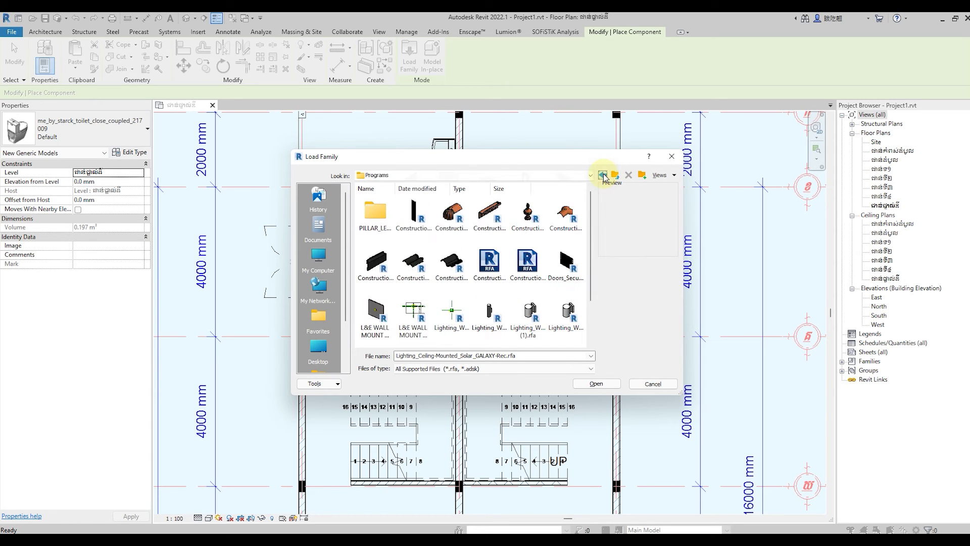
Reopen Downloads, select the Horton sliding door family, then return to This PC.
{"action": "left_click", "coordinate": [603, 175]}
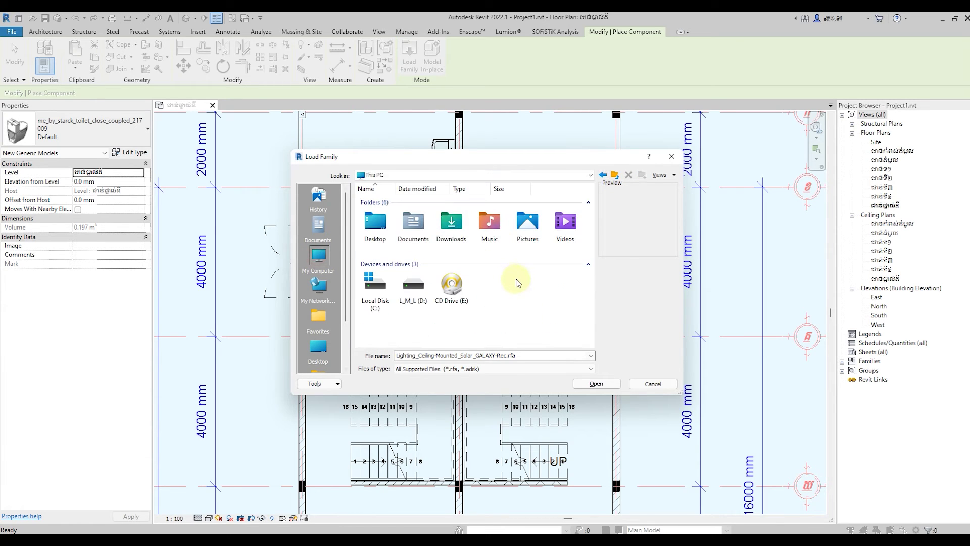
{"action": "double_click", "coordinate": [451, 222]}
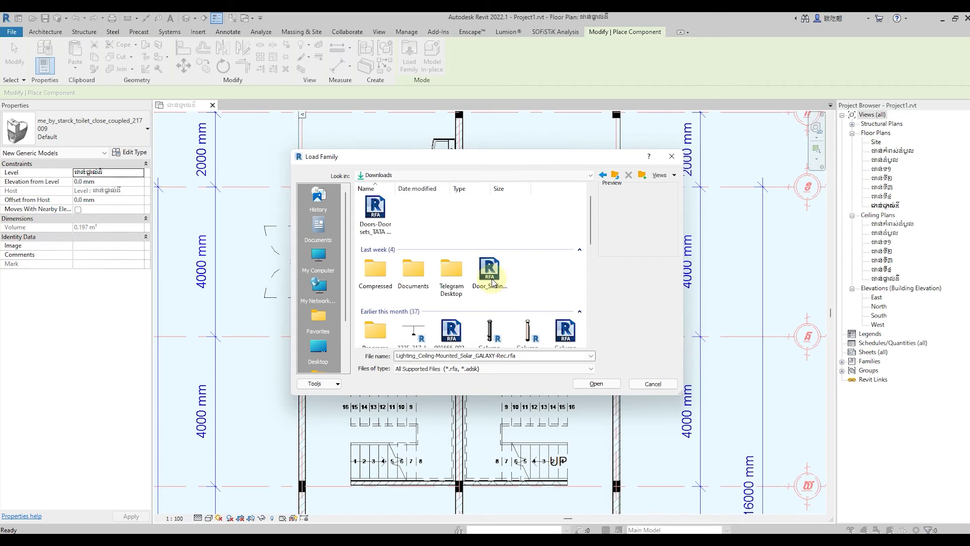
{"action": "left_click", "coordinate": [492, 279]}
{"action": "scroll", "coordinate": [537, 275], "scroll_direction": "down", "scroll_amount": 2}
{"action": "scroll", "coordinate": [550, 271], "scroll_direction": "down", "scroll_amount": 2}
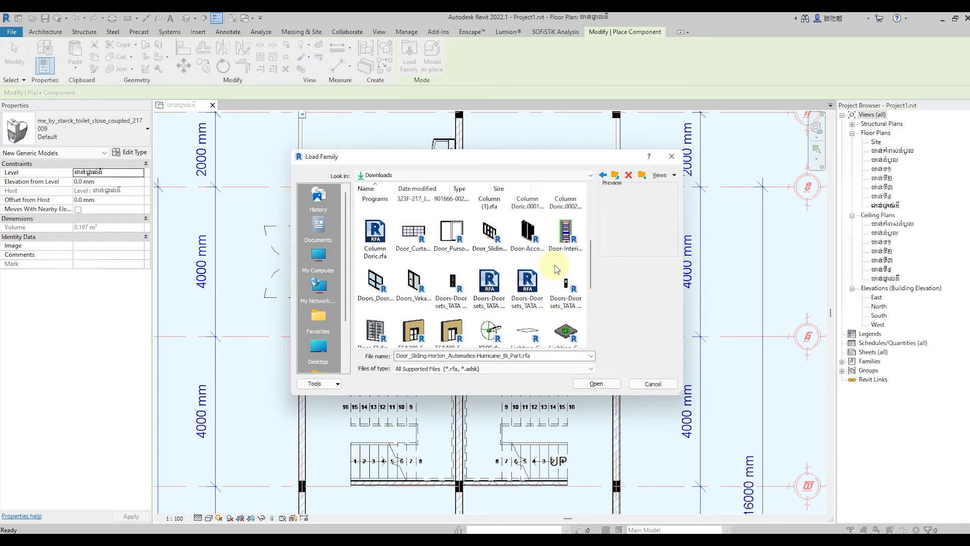
{"action": "scroll", "coordinate": [563, 267], "scroll_direction": "down", "scroll_amount": 3}
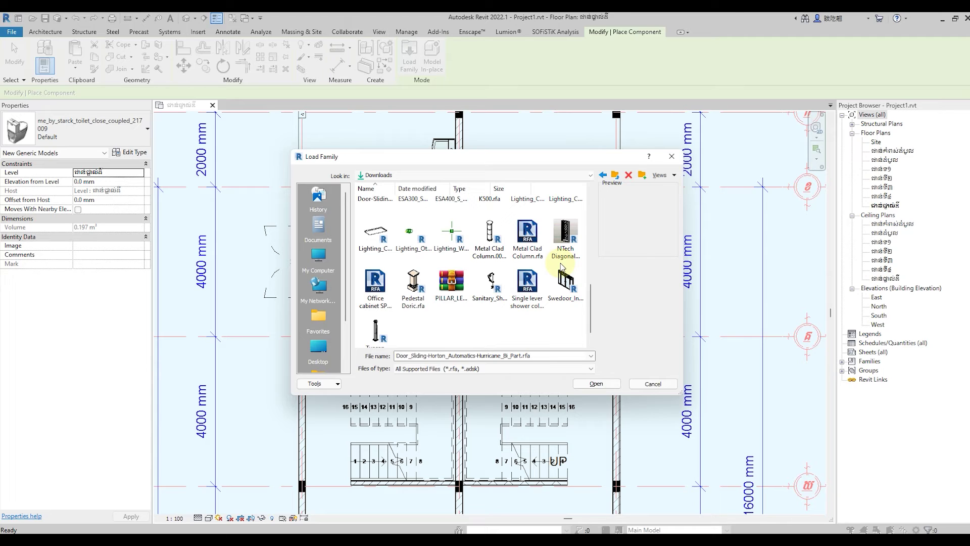
{"action": "left_click", "coordinate": [602, 175]}
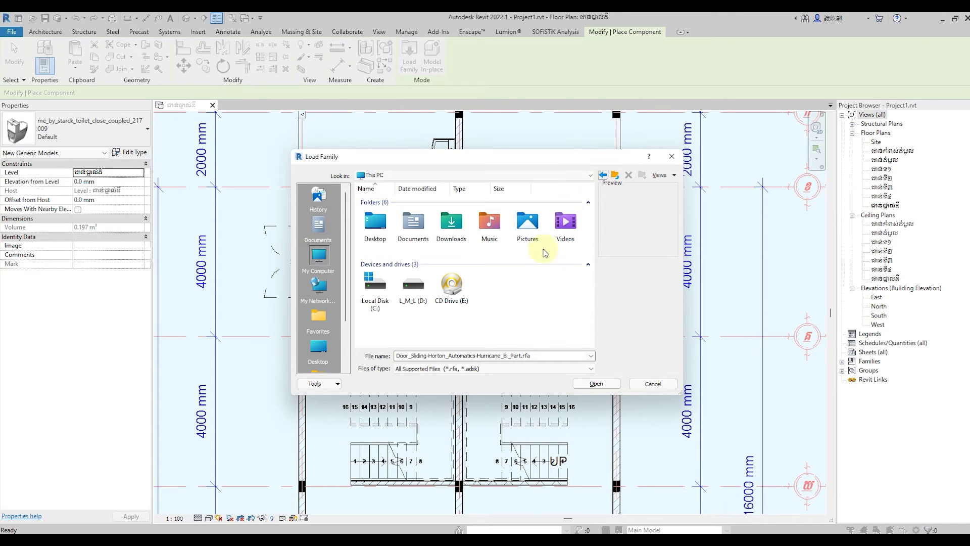
On D:, check New folder and RVT2021_ENU_Metric_Libraries, then open REVIT+SKETCHUP.
{"action": "double_click", "coordinate": [413, 286]}
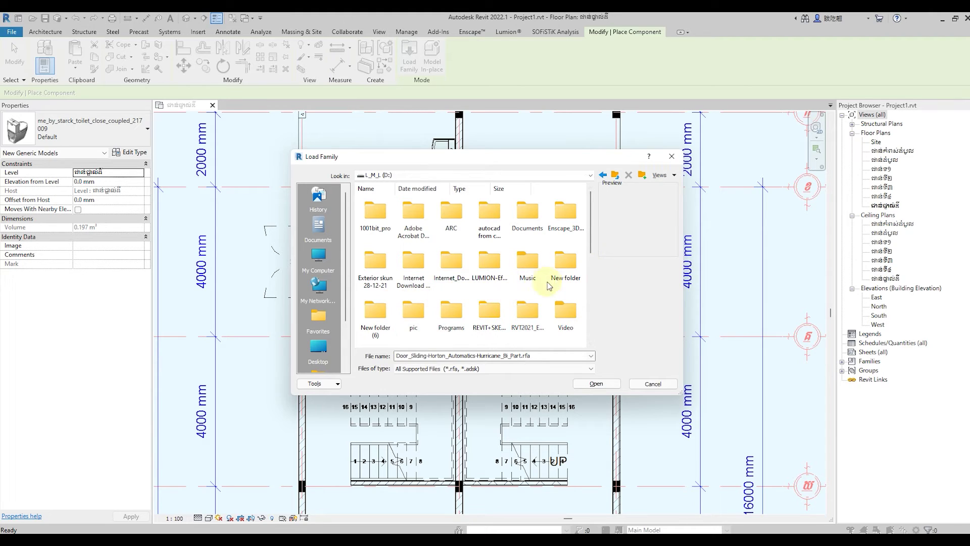
{"action": "left_click", "coordinate": [568, 263]}
{"action": "double_click", "coordinate": [540, 276]}
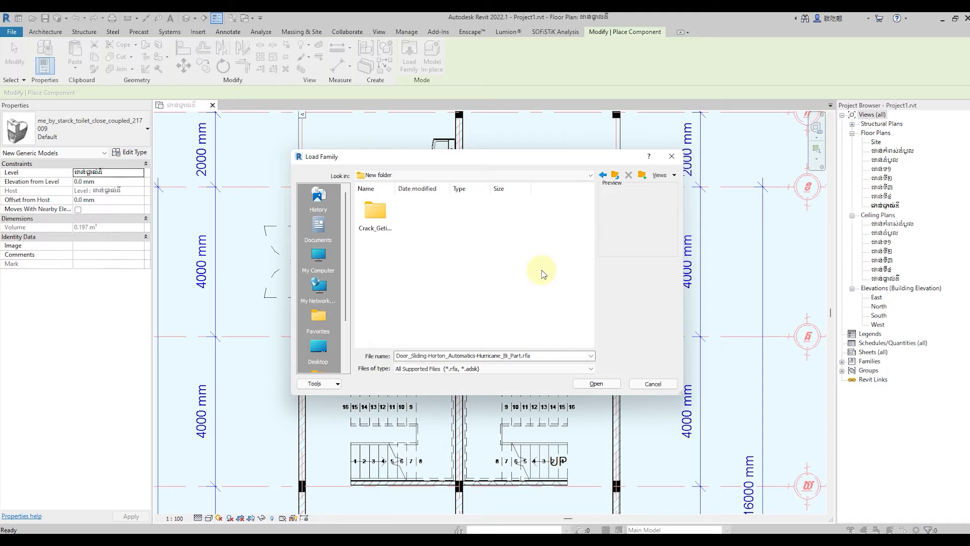
{"action": "left_click", "coordinate": [614, 175]}
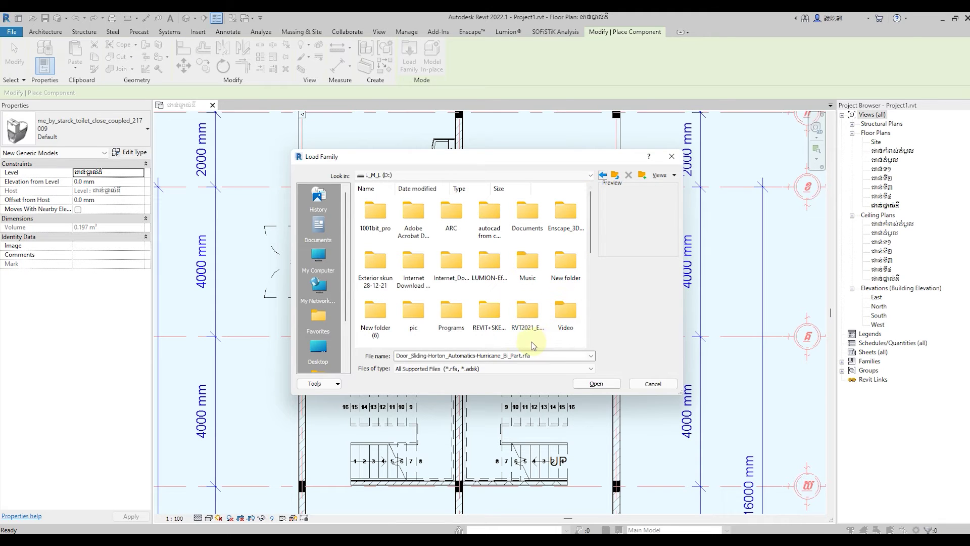
{"action": "double_click", "coordinate": [528, 313]}
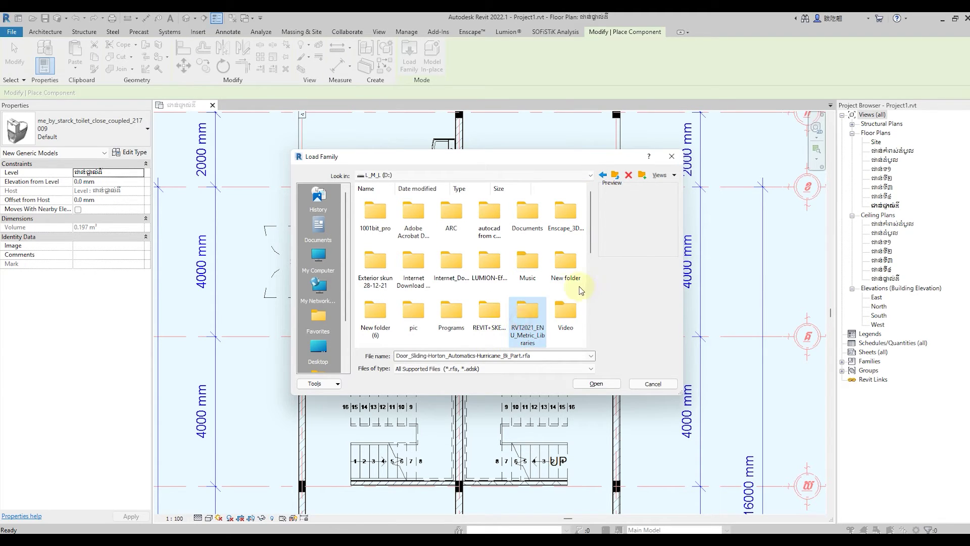
{"action": "left_click", "coordinate": [602, 175]}
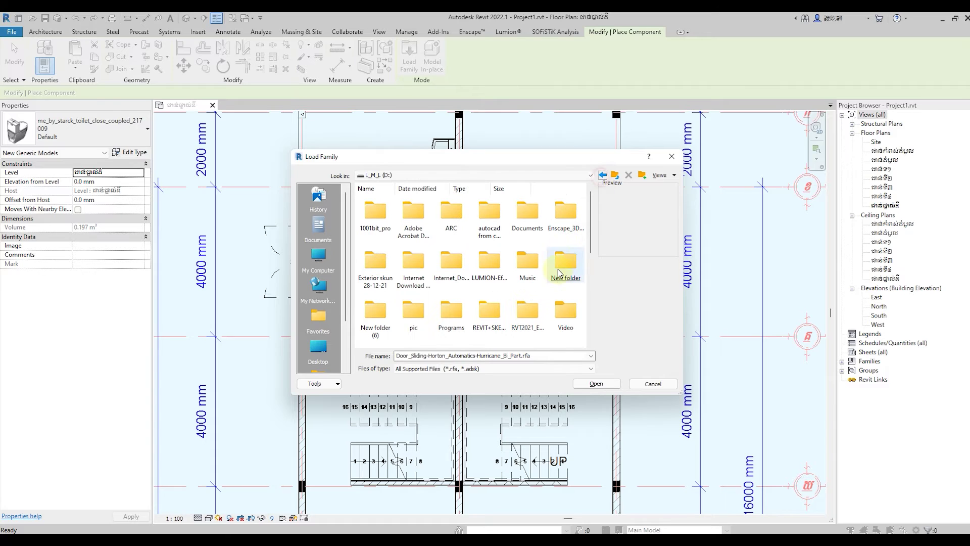
{"action": "double_click", "coordinate": [493, 320]}
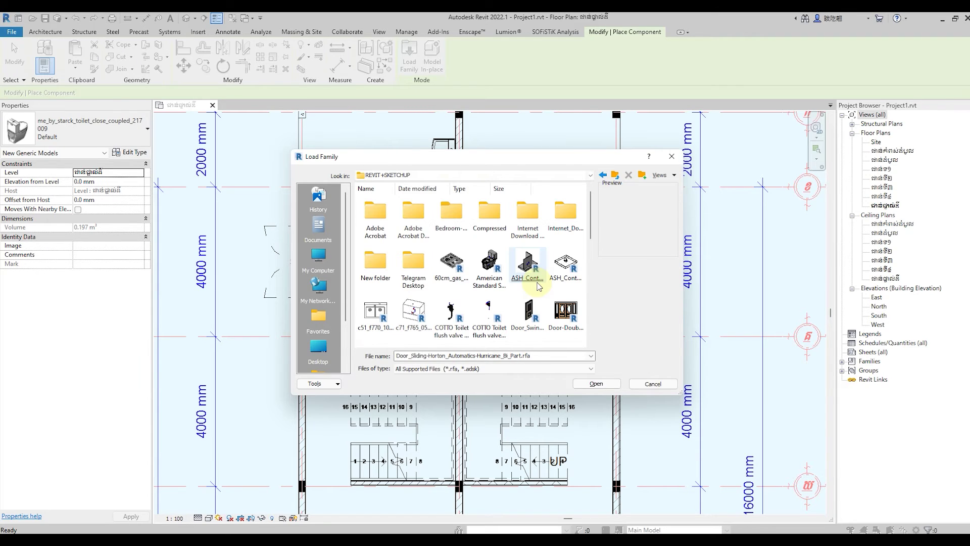
Preview the ASH_Contour21_S6967 and ASH_Contour21Plus_S0444 families, then close the dialog without loading.
{"action": "left_click", "coordinate": [529, 273]}
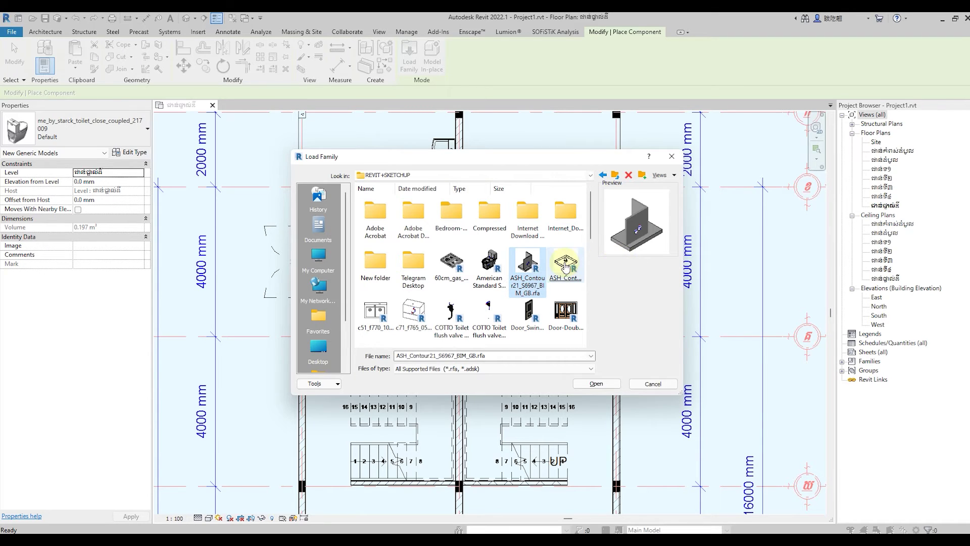
{"action": "left_click", "coordinate": [566, 264]}
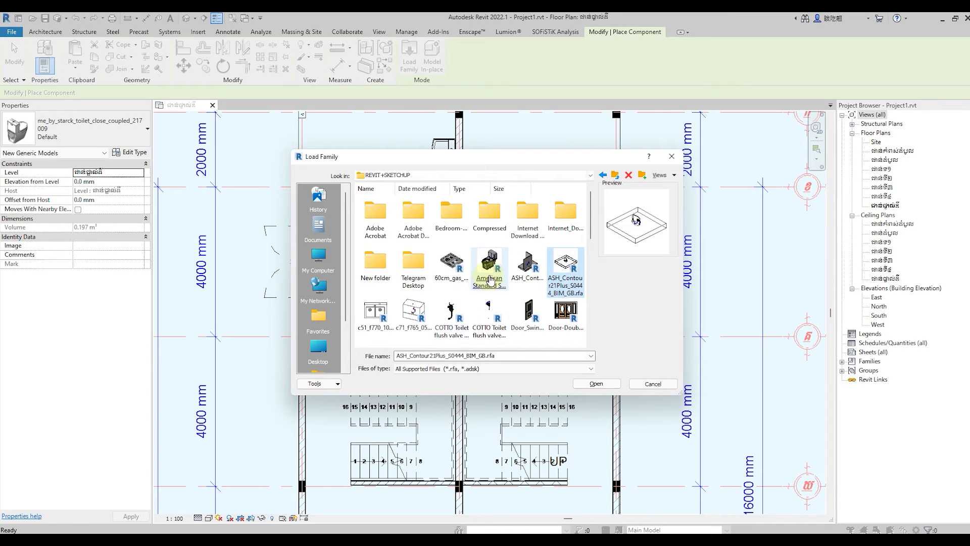
{"action": "left_click", "coordinate": [528, 272]}
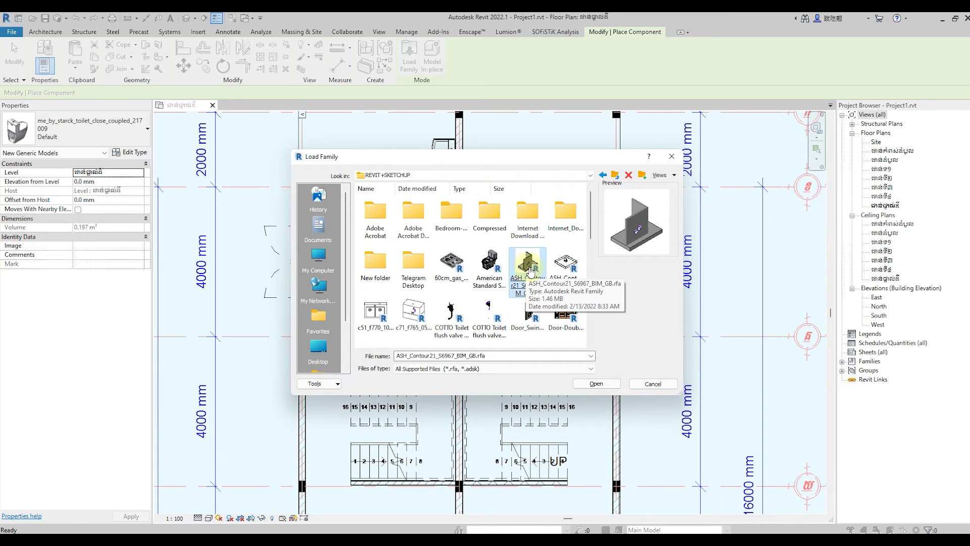
{"action": "scroll", "coordinate": [586, 278], "scroll_direction": "down", "scroll_amount": 1}
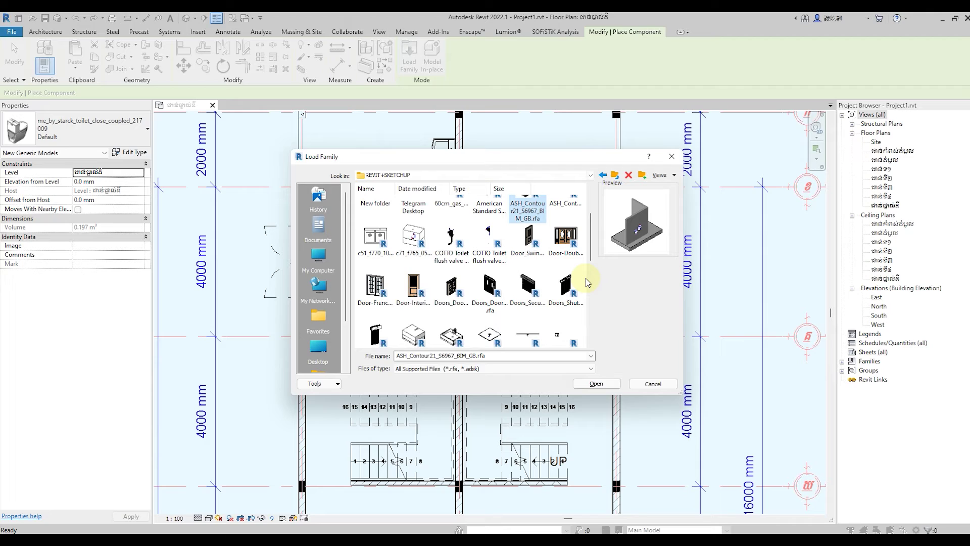
{"action": "scroll", "coordinate": [586, 278], "scroll_direction": "down", "scroll_amount": 1}
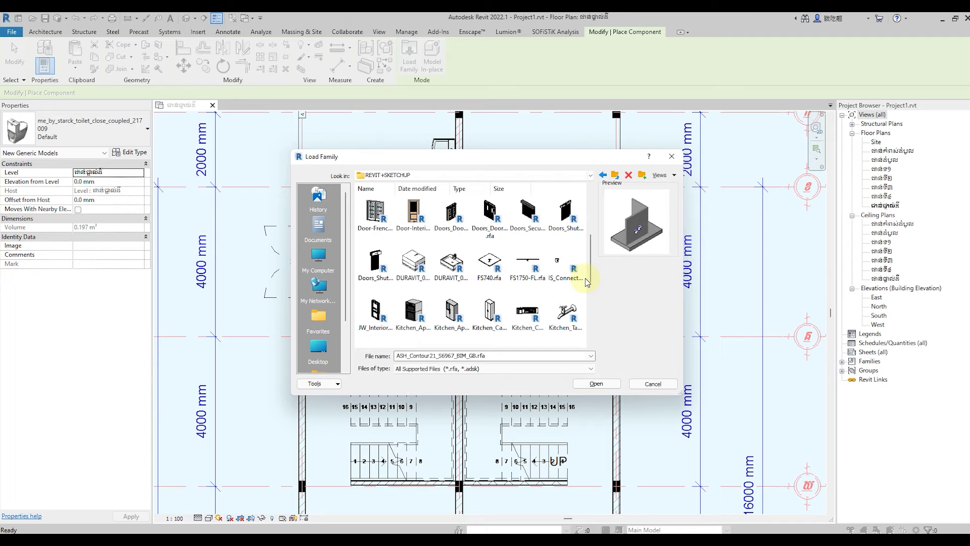
{"action": "scroll", "coordinate": [586, 279], "scroll_direction": "down", "scroll_amount": 1}
{"action": "scroll", "coordinate": [585, 278], "scroll_direction": "down", "scroll_amount": 1}
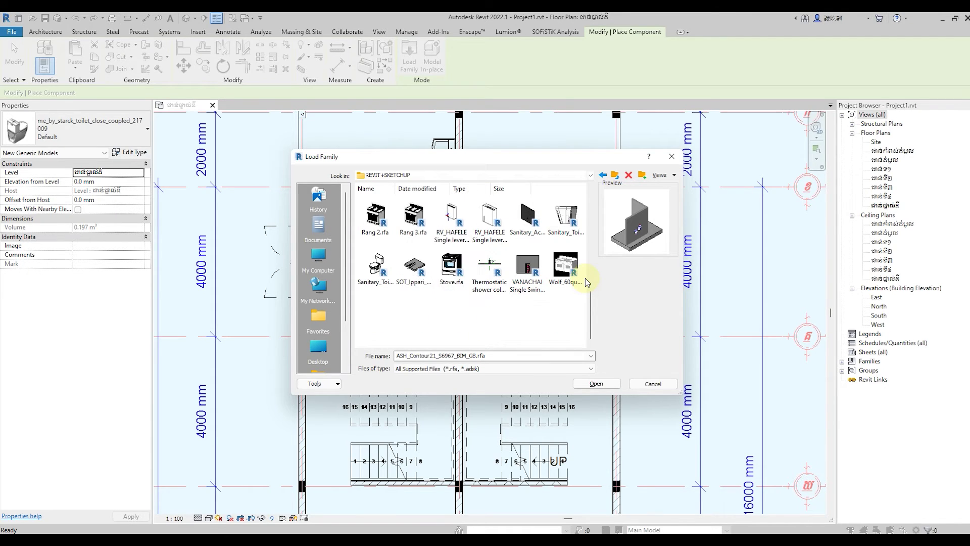
{"action": "scroll", "coordinate": [585, 278], "scroll_direction": "up", "scroll_amount": 1}
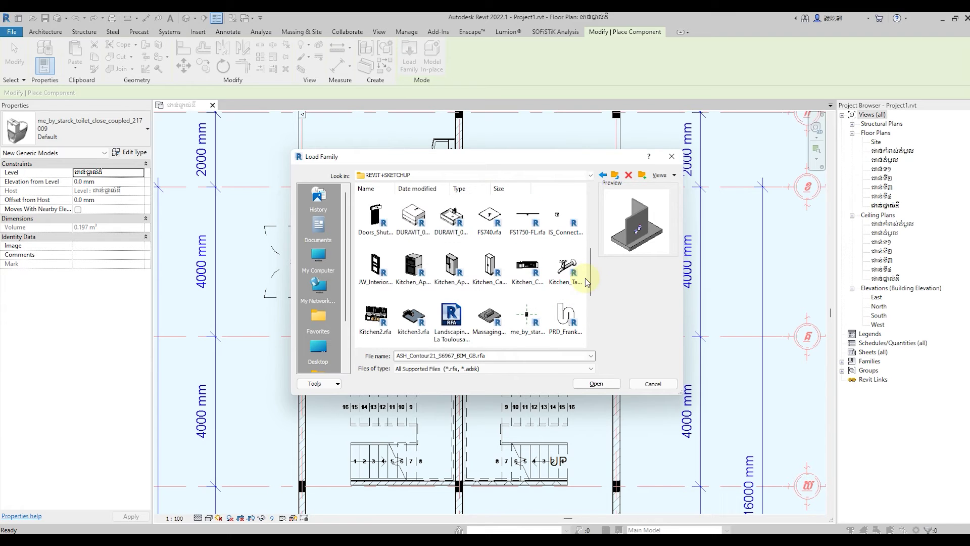
{"action": "left_click", "coordinate": [672, 156]}
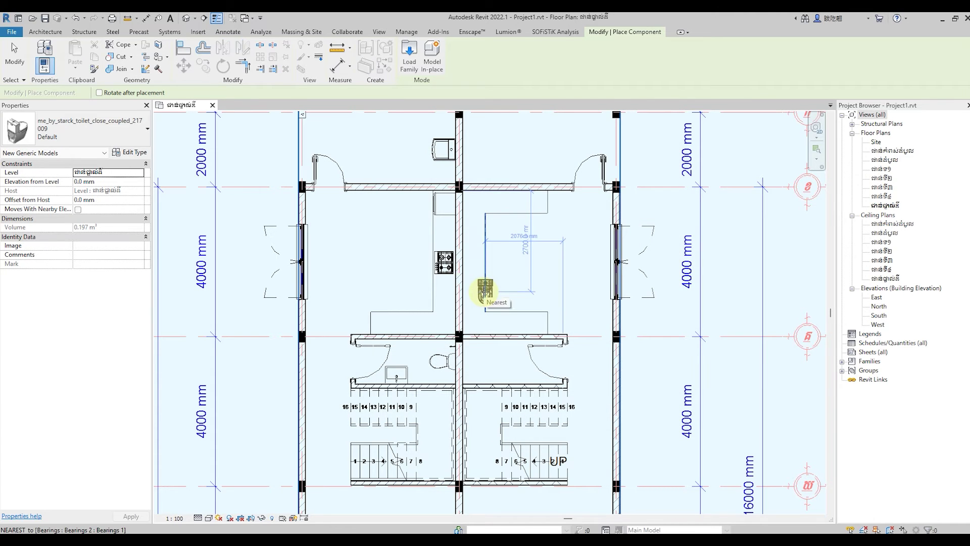
End the toilet placement and return to selection mode.
{"action": "left_click", "coordinate": [14, 63]}
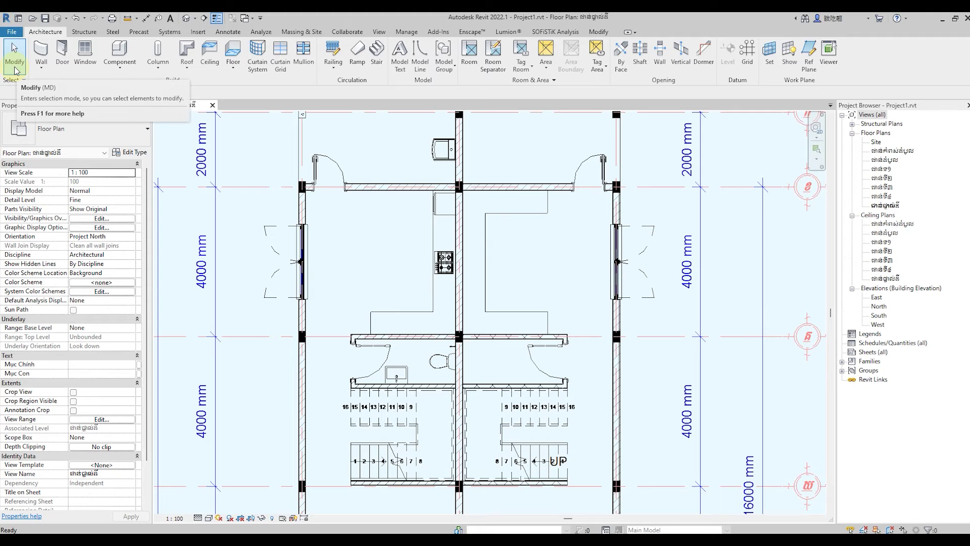
{"action": "mouse_move", "coordinate": [14, 56]}
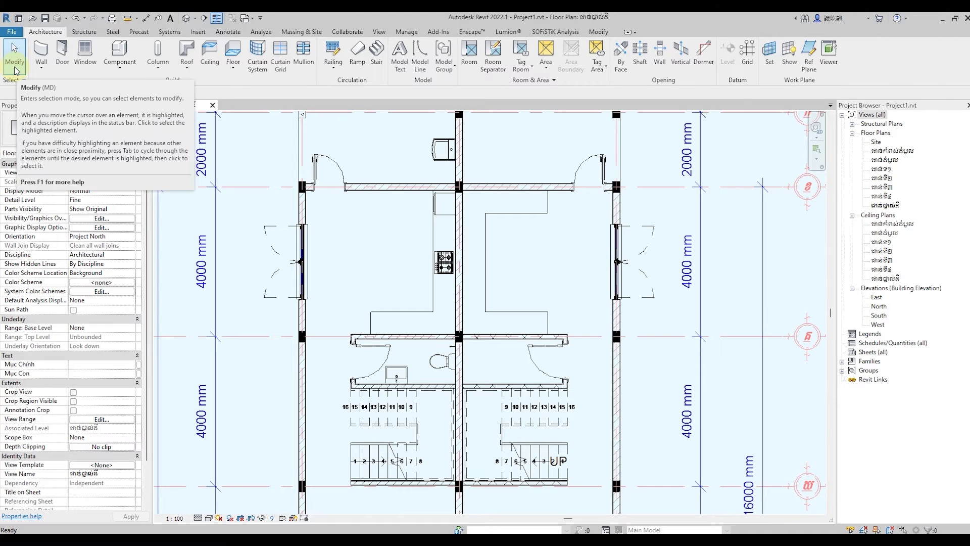
{"action": "scroll", "coordinate": [375, 269], "scroll_direction": "down", "scroll_amount": 2}
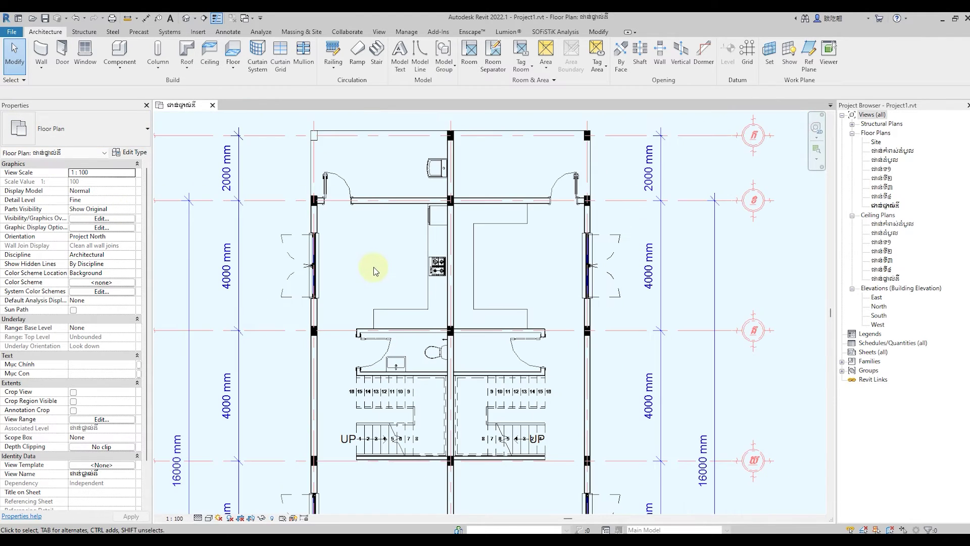
{"action": "scroll", "coordinate": [384, 249], "scroll_direction": "down", "scroll_amount": 1}
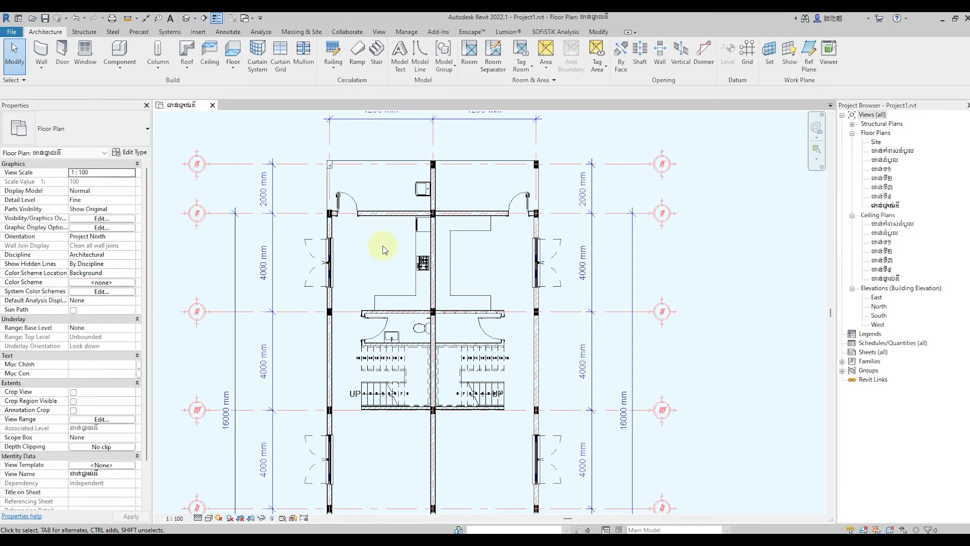
{"action": "scroll", "coordinate": [382, 247], "scroll_direction": "up", "scroll_amount": 1}
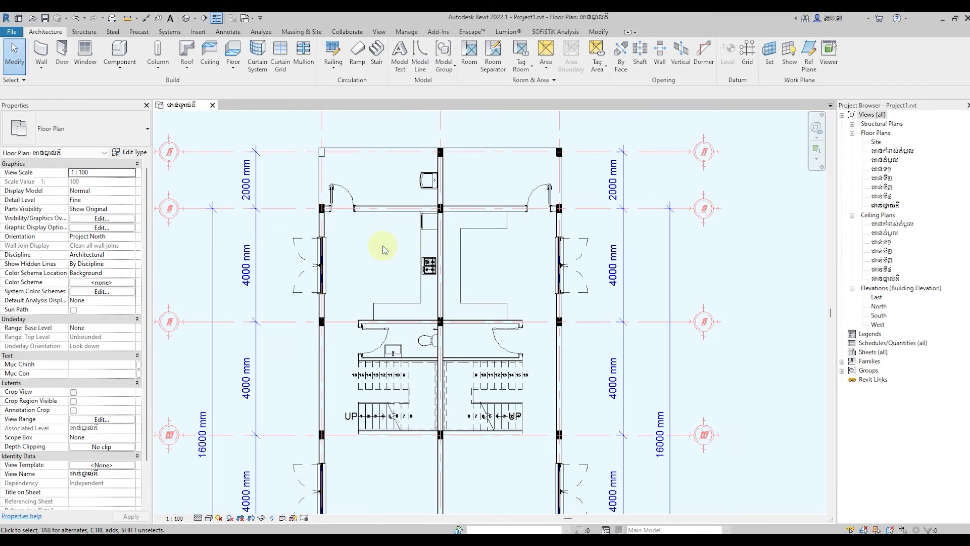
Place a Double-Vent hinged window in the upper kitchen wall of the left unit.
{"action": "left_click", "coordinate": [74, 61]}
{"action": "scroll", "coordinate": [372, 222], "scroll_direction": "up", "scroll_amount": 1}
{"action": "scroll", "coordinate": [382, 207], "scroll_direction": "up", "scroll_amount": 1}
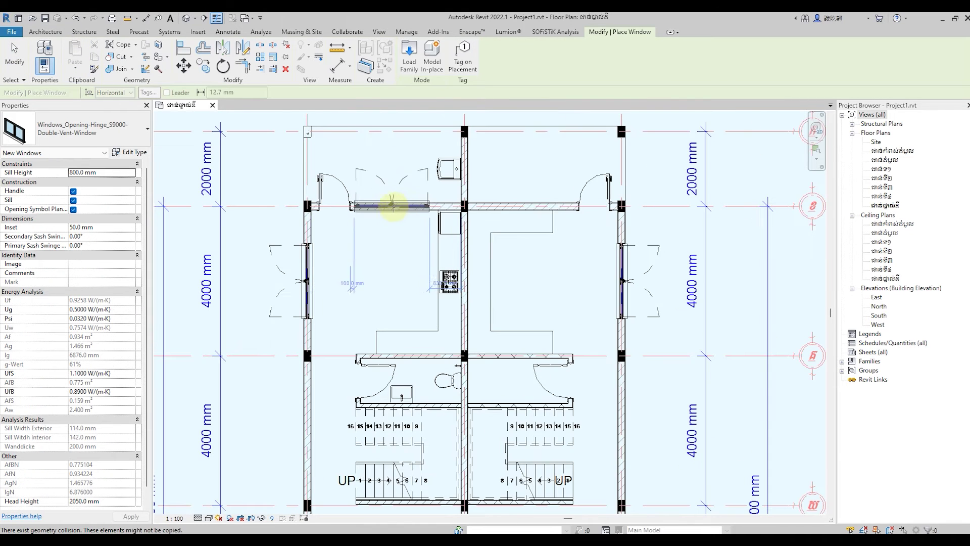
{"action": "scroll", "coordinate": [399, 207], "scroll_direction": "up", "scroll_amount": 1}
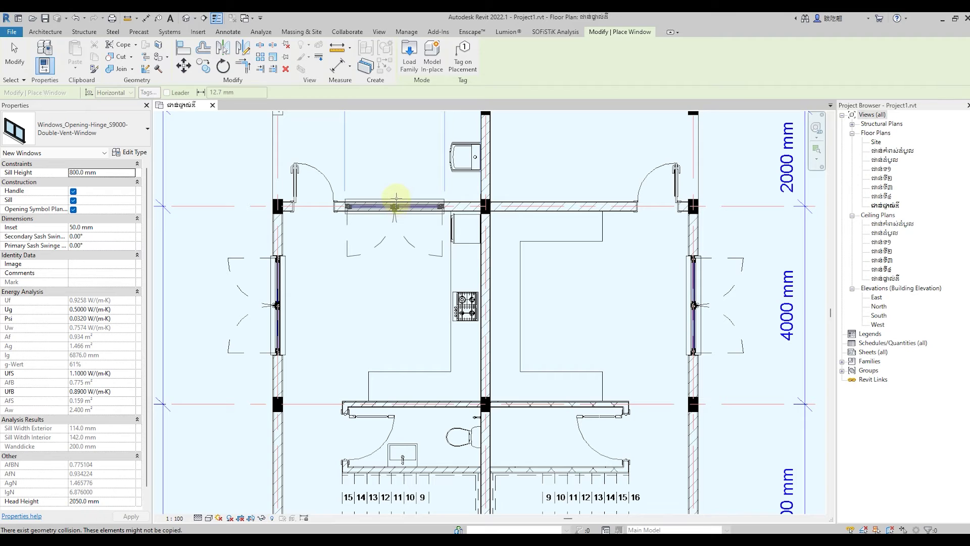
{"action": "left_click", "coordinate": [394, 207]}
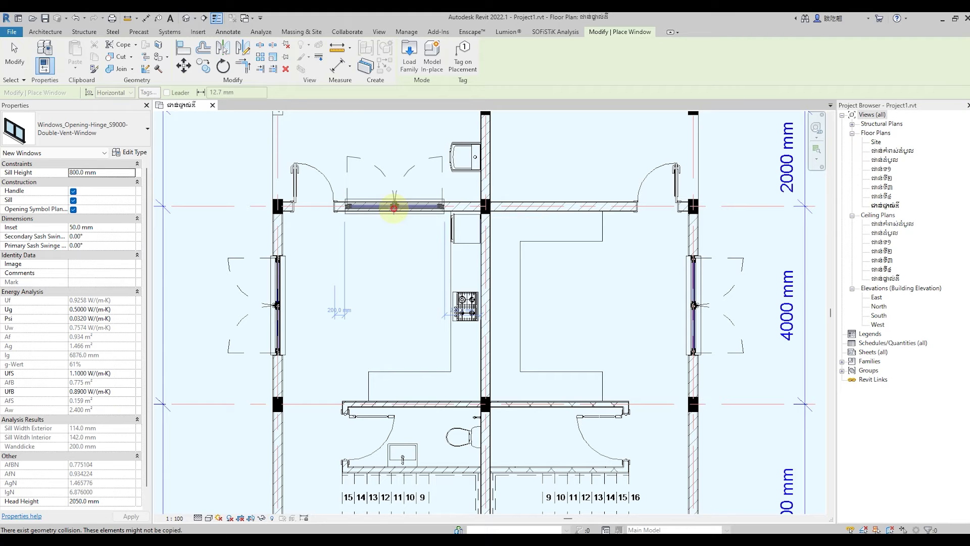
{"action": "key", "text": "Escape"}
{"action": "key", "text": "Escape"}
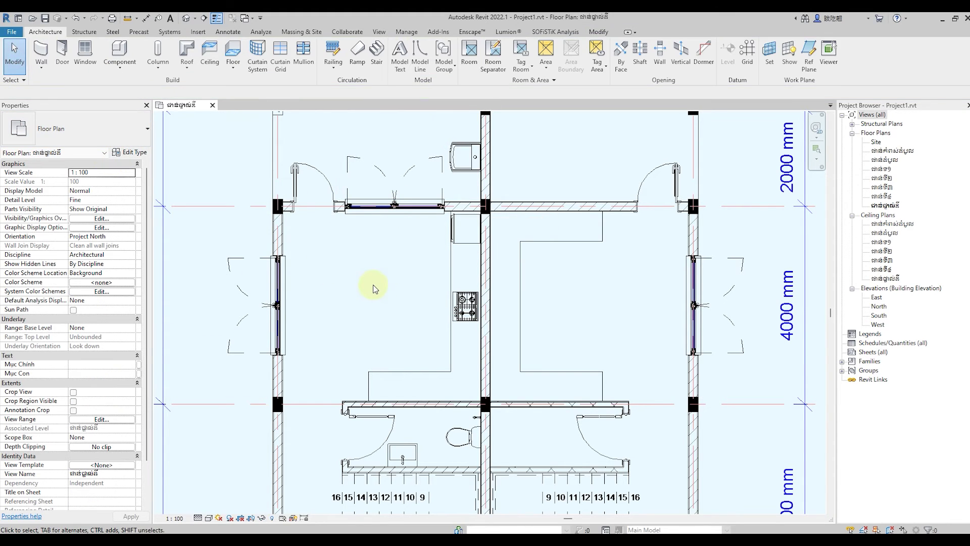
Delete the right unit's existing kitchen counter.
{"action": "scroll", "coordinate": [364, 283], "scroll_direction": "down", "scroll_amount": 3}
{"action": "scroll", "coordinate": [361, 148], "scroll_direction": "down", "scroll_amount": 1}
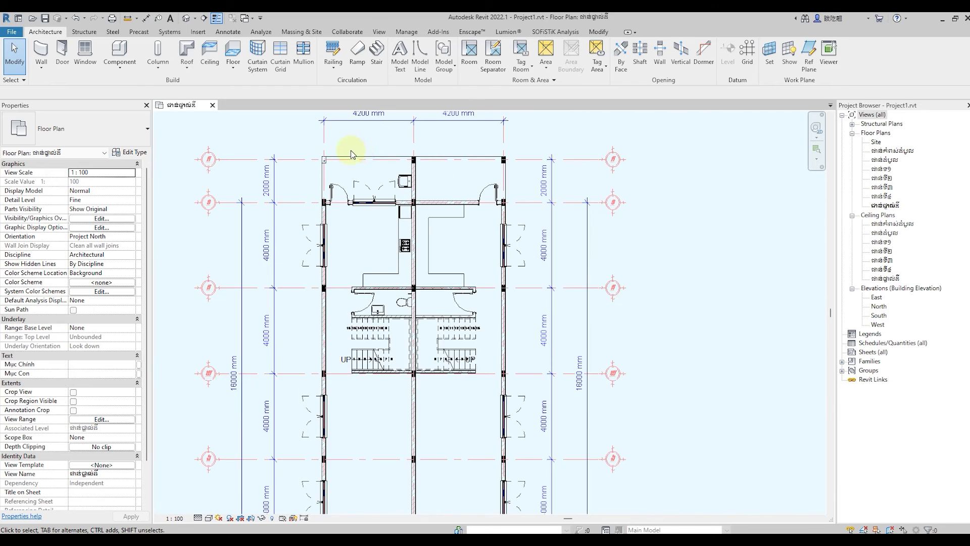
{"action": "scroll", "coordinate": [352, 152], "scroll_direction": "down", "scroll_amount": 1}
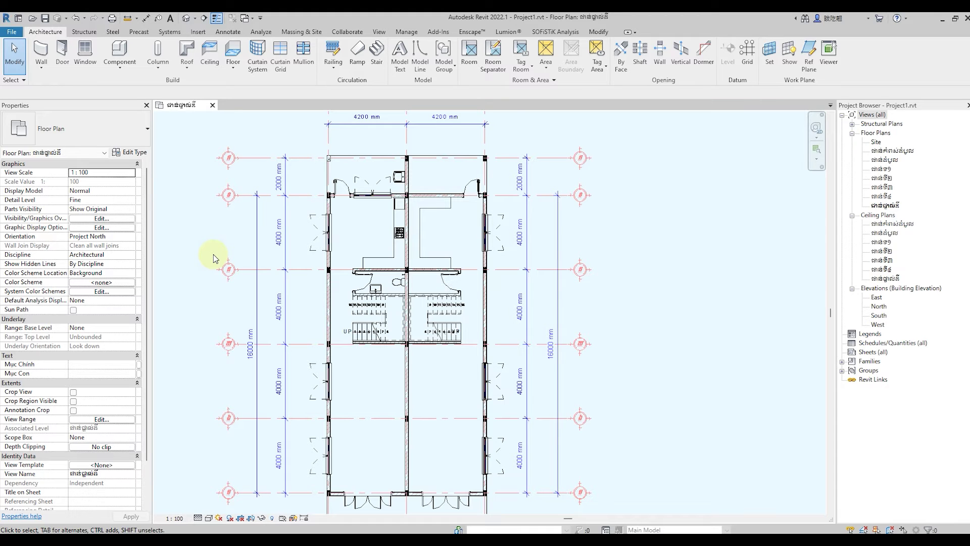
{"action": "scroll", "coordinate": [389, 217], "scroll_direction": "up", "scroll_amount": 1}
{"action": "scroll", "coordinate": [389, 217], "scroll_direction": "up", "scroll_amount": 1}
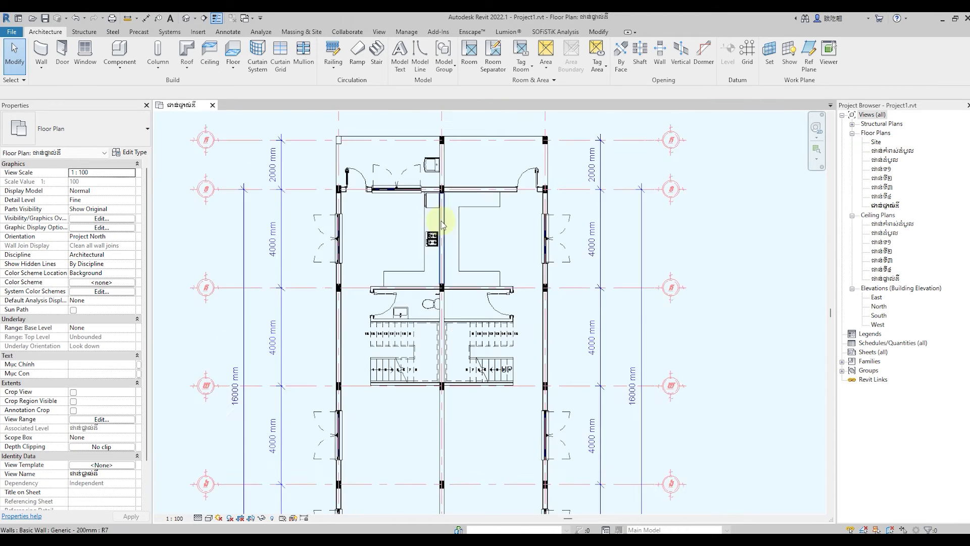
{"action": "scroll", "coordinate": [389, 217], "scroll_direction": "up", "scroll_amount": 1}
{"action": "left_click", "coordinate": [469, 227]}
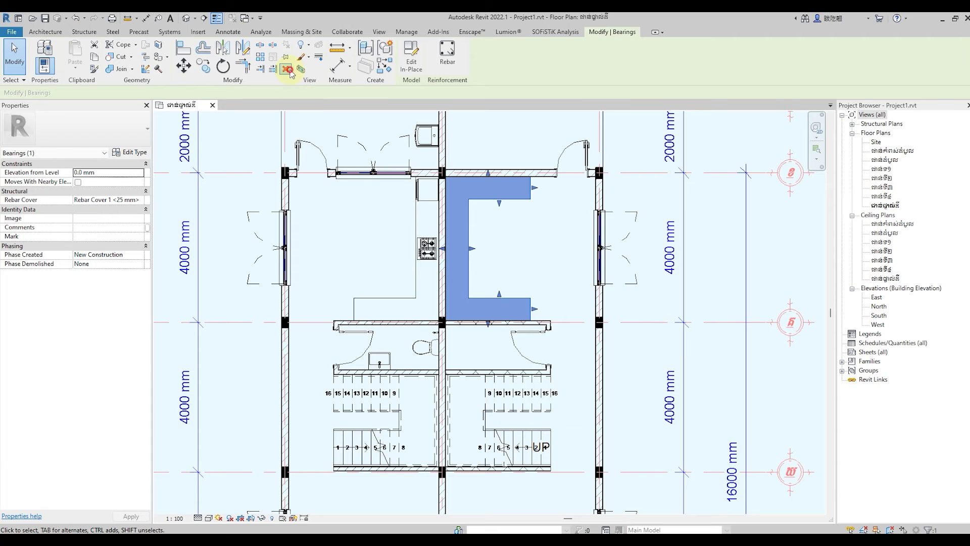
{"action": "left_click", "coordinate": [288, 72]}
Mirror the left unit's L-shaped counter and hob across the party wall with DM.
{"action": "left_click", "coordinate": [436, 274]}
{"action": "scroll", "coordinate": [431, 271], "scroll_direction": "up", "scroll_amount": 1}
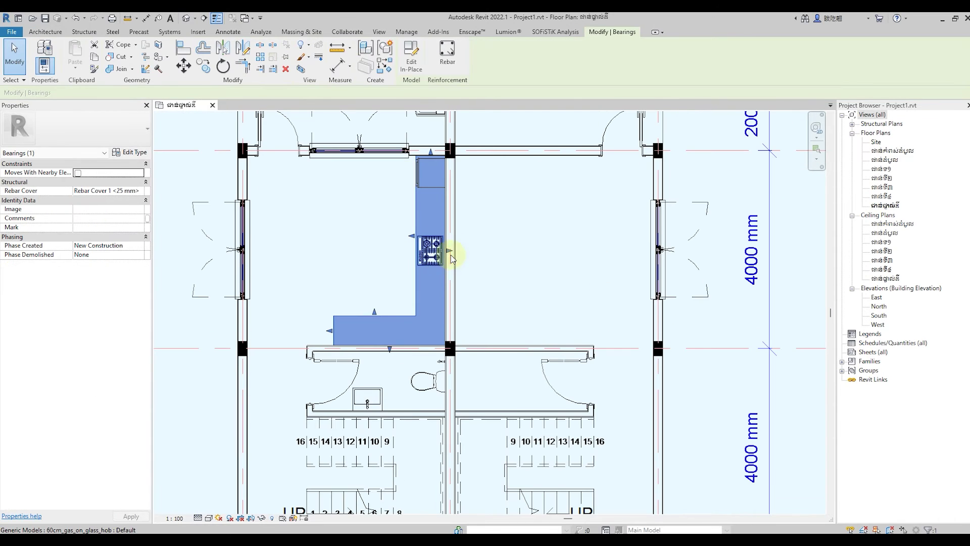
{"action": "left_click", "coordinate": [429, 257], "text": "ctrl"}
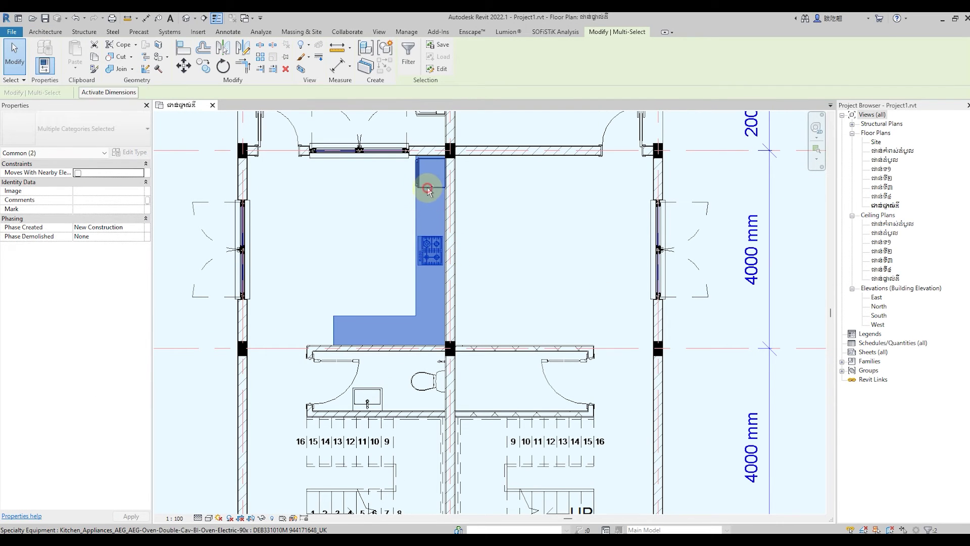
{"action": "left_click", "coordinate": [429, 203], "text": "ctrl"}
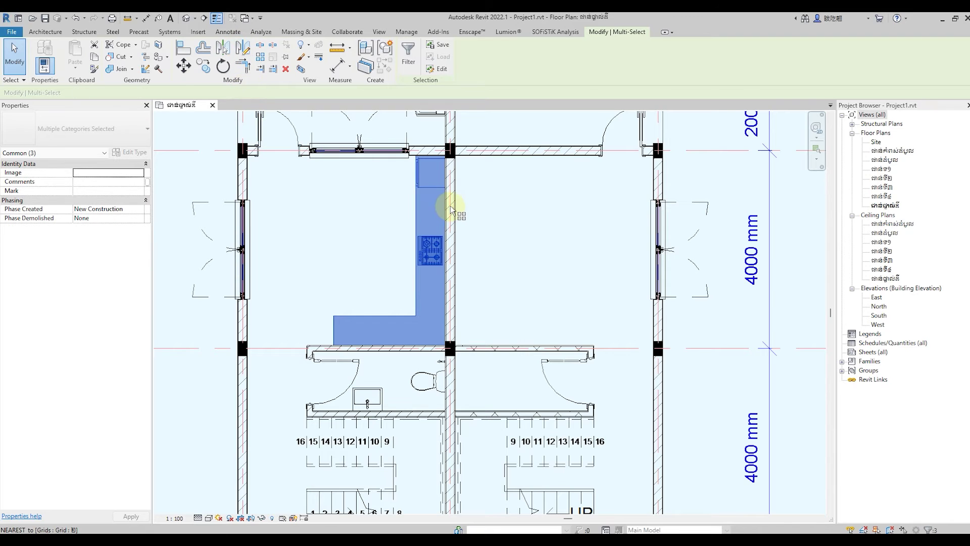
{"action": "scroll", "coordinate": [450, 207], "scroll_direction": "up", "scroll_amount": 2}
{"action": "key", "text": "d"}
{"action": "key", "text": "m"}
{"action": "left_click", "coordinate": [452, 187]}
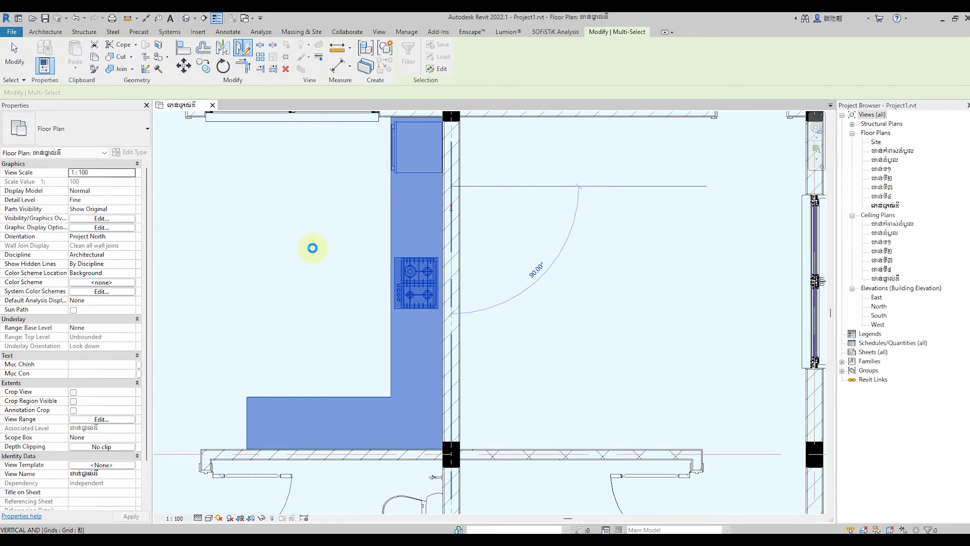
{"action": "left_click", "coordinate": [294, 241]}
{"action": "left_click", "coordinate": [333, 243]}
Rotate-copy the Electrolux appliance beside the party wall into the other unit.
{"action": "scroll", "coordinate": [333, 241], "scroll_direction": "down", "scroll_amount": 2}
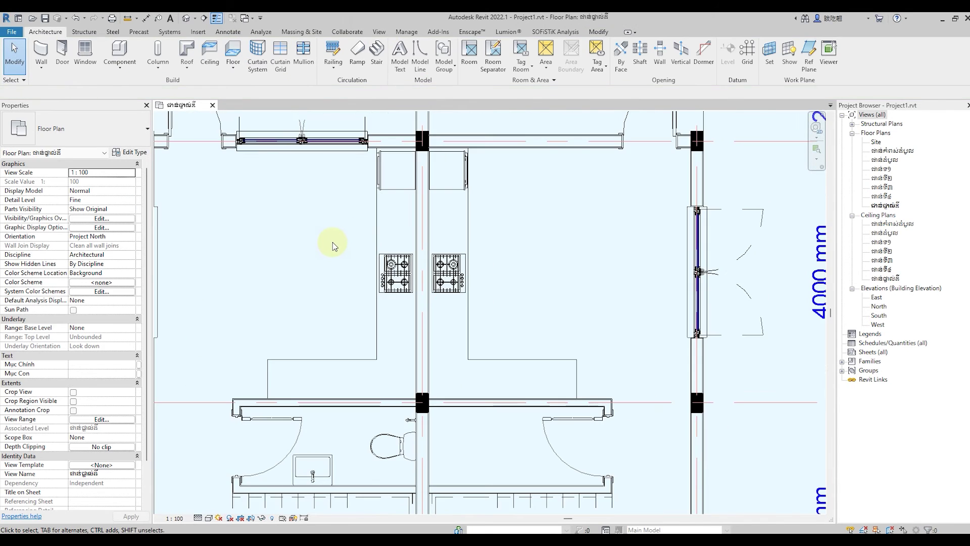
{"action": "scroll", "coordinate": [481, 231], "scroll_direction": "down", "scroll_amount": 1}
{"action": "scroll", "coordinate": [494, 220], "scroll_direction": "down", "scroll_amount": 1}
{"action": "scroll", "coordinate": [501, 217], "scroll_direction": "down", "scroll_amount": 1}
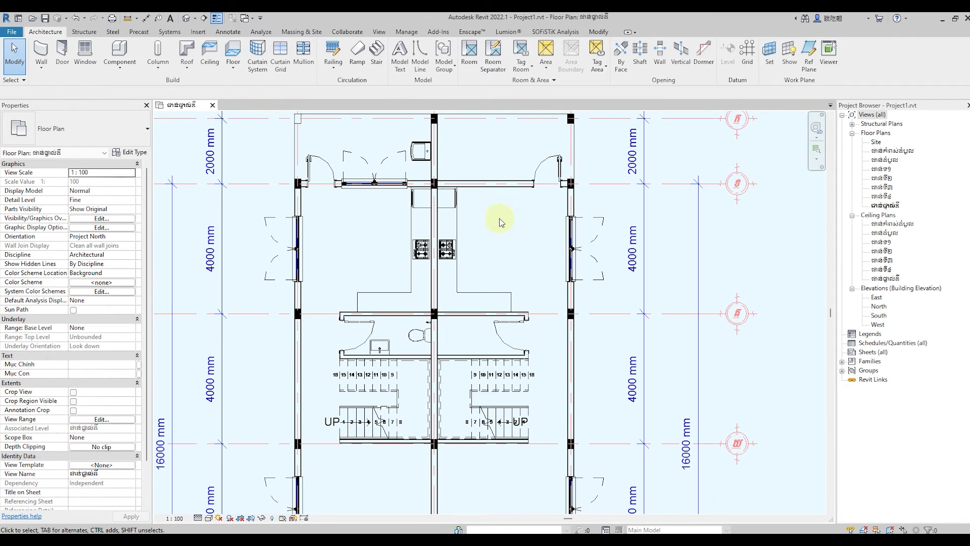
{"action": "scroll", "coordinate": [561, 223], "scroll_direction": "down", "scroll_amount": 2}
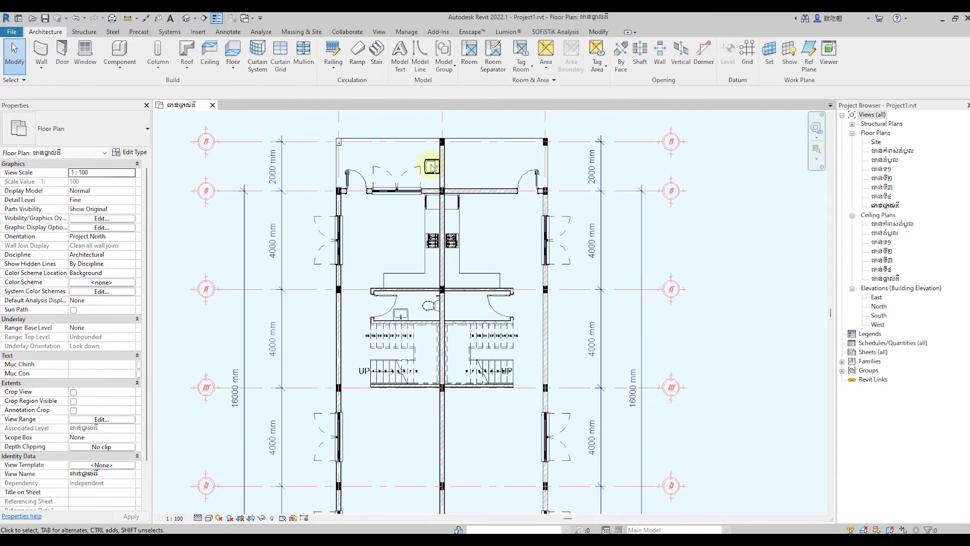
{"action": "scroll", "coordinate": [415, 150], "scroll_direction": "up", "scroll_amount": 3}
{"action": "scroll", "coordinate": [415, 149], "scroll_direction": "up", "scroll_amount": 2}
{"action": "left_click", "coordinate": [463, 191]}
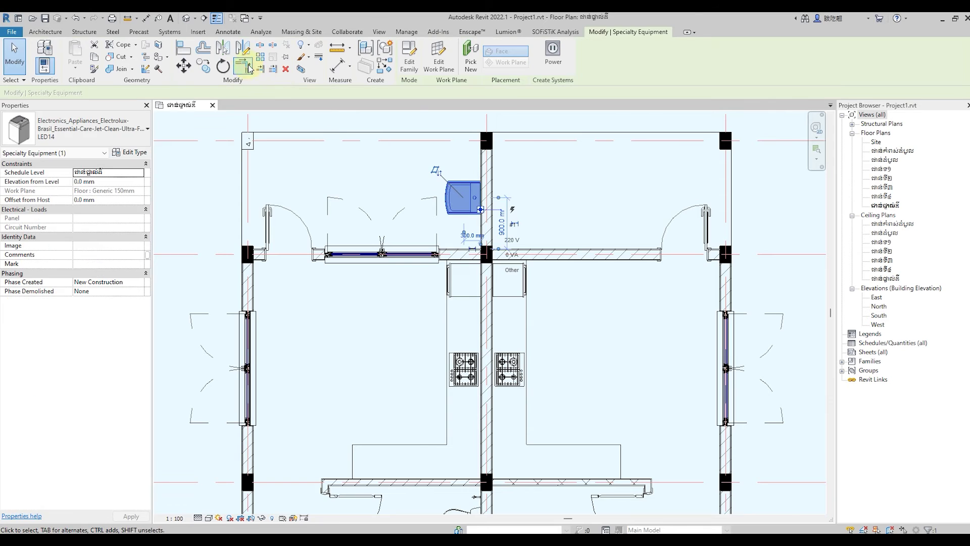
{"action": "scroll", "coordinate": [464, 156], "scroll_direction": "up", "scroll_amount": 1}
{"action": "key", "text": "r"}
{"action": "key", "text": "o"}
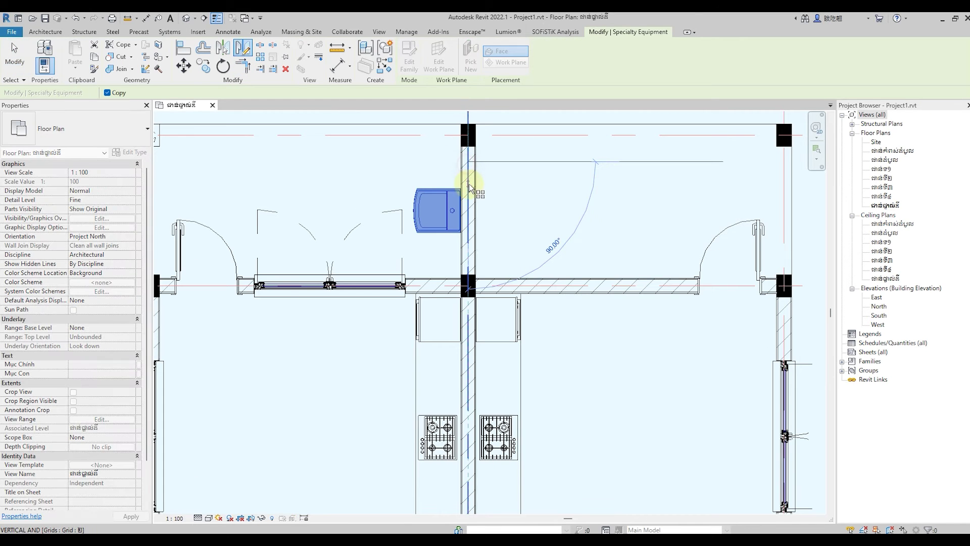
{"action": "left_click", "coordinate": [381, 163]}
{"action": "key", "text": "Escape"}
{"action": "scroll", "coordinate": [407, 162], "scroll_direction": "down", "scroll_amount": 3}
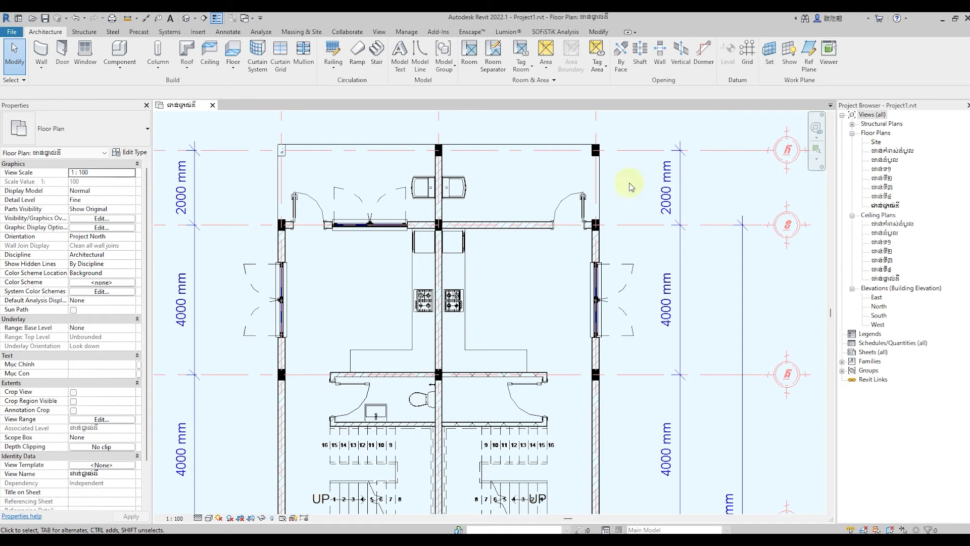
{"action": "scroll", "coordinate": [497, 146], "scroll_direction": "down", "scroll_amount": 3}
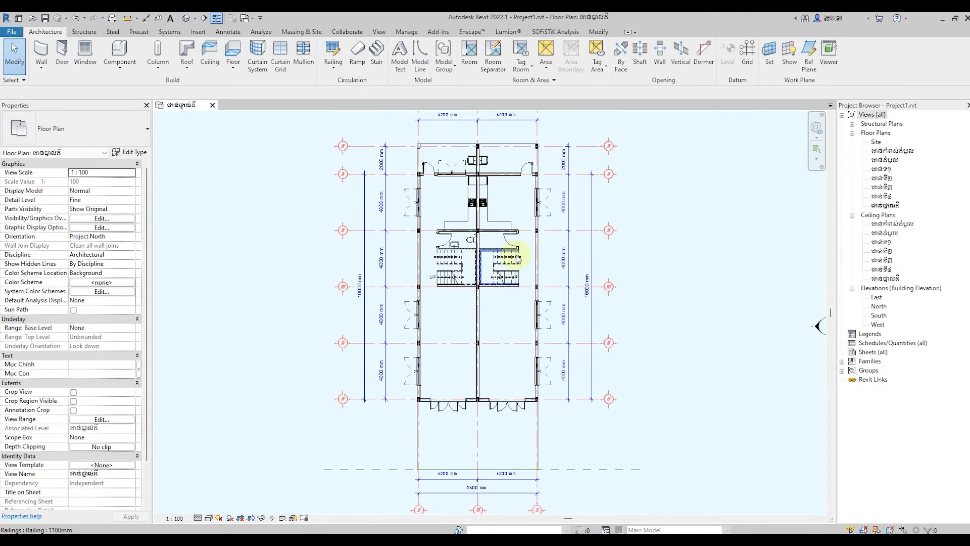
{"action": "scroll", "coordinate": [571, 249], "scroll_direction": "down", "scroll_amount": 1}
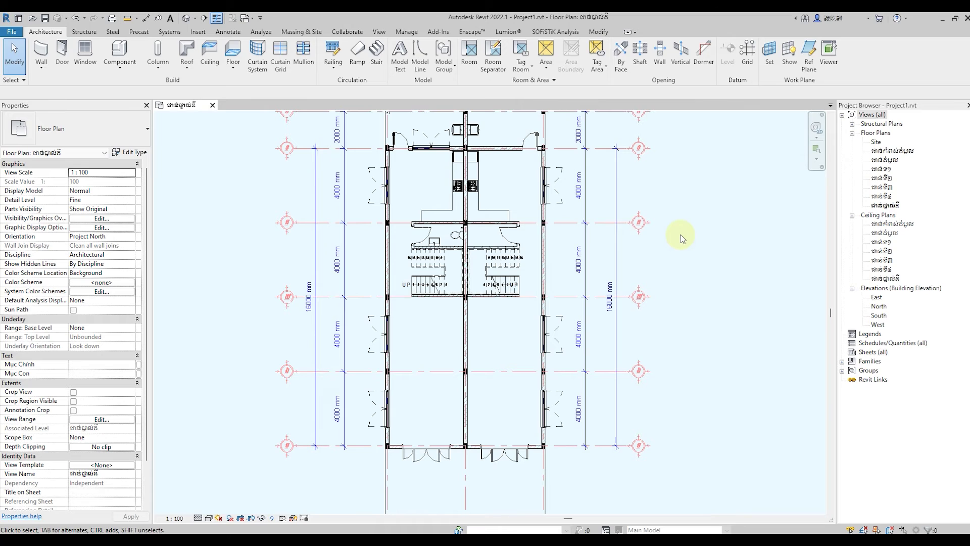
{"action": "scroll", "coordinate": [450, 233], "scroll_direction": "up", "scroll_amount": 2}
{"action": "scroll", "coordinate": [412, 219], "scroll_direction": "up", "scroll_amount": 4}
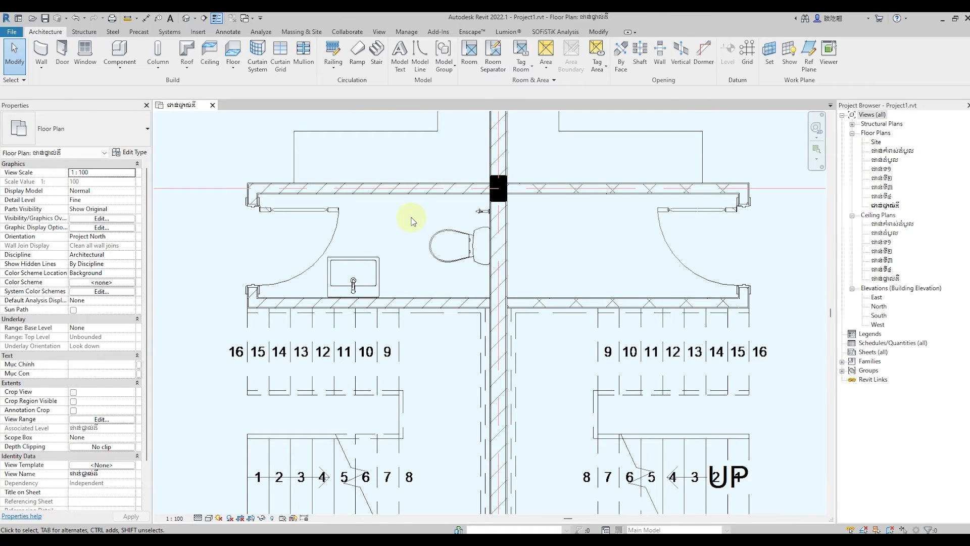
Mirror the left toilet room's sink, toilet and tap across the party wall into the right unit.
{"action": "left_click", "coordinate": [377, 265]}
{"action": "left_click", "coordinate": [459, 243], "text": "ctrl"}
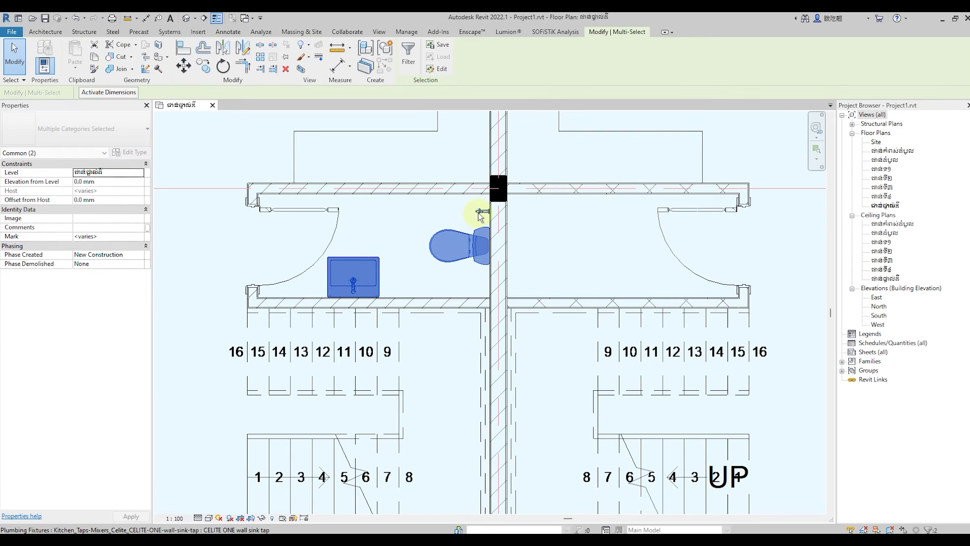
{"action": "left_click", "coordinate": [480, 217], "text": "ctrl"}
{"action": "left_click", "coordinate": [243, 48]}
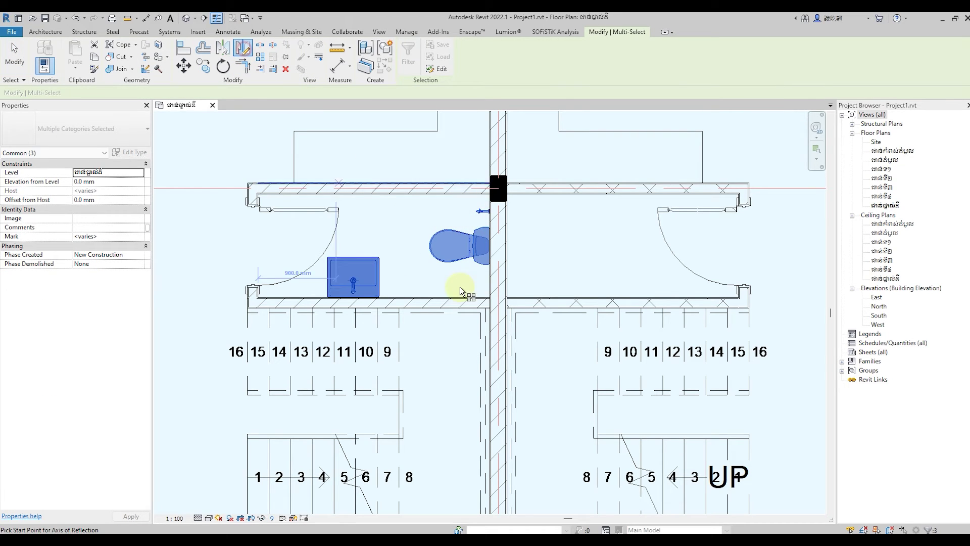
{"action": "left_click", "coordinate": [497, 247]}
{"action": "left_click", "coordinate": [498, 275]}
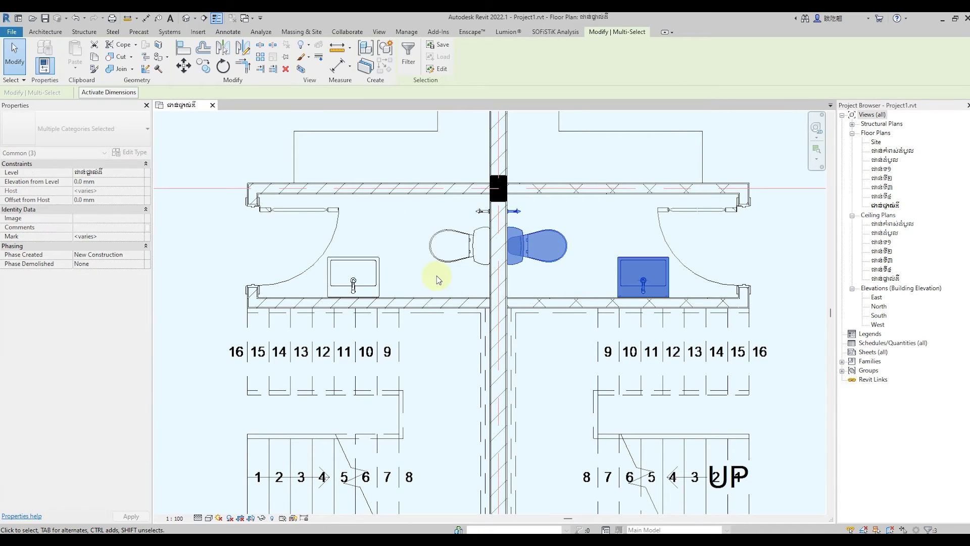
{"action": "scroll", "coordinate": [438, 280], "scroll_direction": "down", "scroll_amount": 3}
{"action": "left_click", "coordinate": [743, 293]}
{"action": "scroll", "coordinate": [435, 255], "scroll_direction": "up", "scroll_amount": 2}
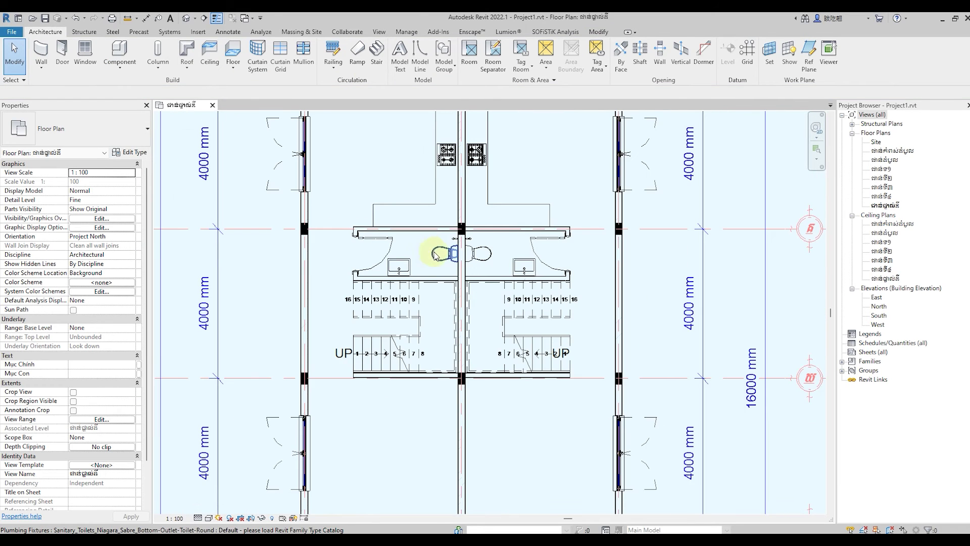
{"action": "scroll", "coordinate": [436, 255], "scroll_direction": "down", "scroll_amount": 2}
{"action": "scroll", "coordinate": [614, 318], "scroll_direction": "down", "scroll_amount": 1}
{"action": "scroll", "coordinate": [440, 385], "scroll_direction": "up", "scroll_amount": 1}
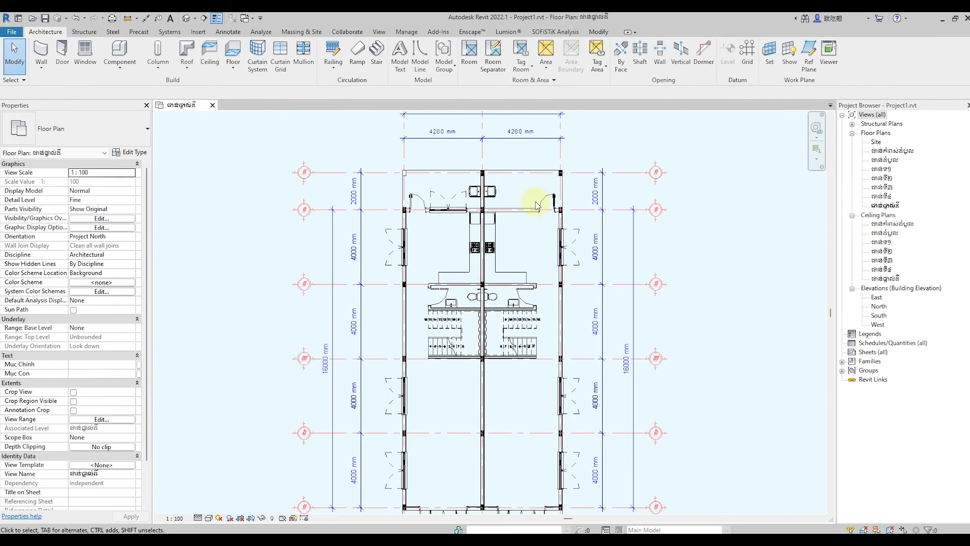
{"action": "scroll", "coordinate": [516, 217], "scroll_direction": "down", "scroll_amount": 1}
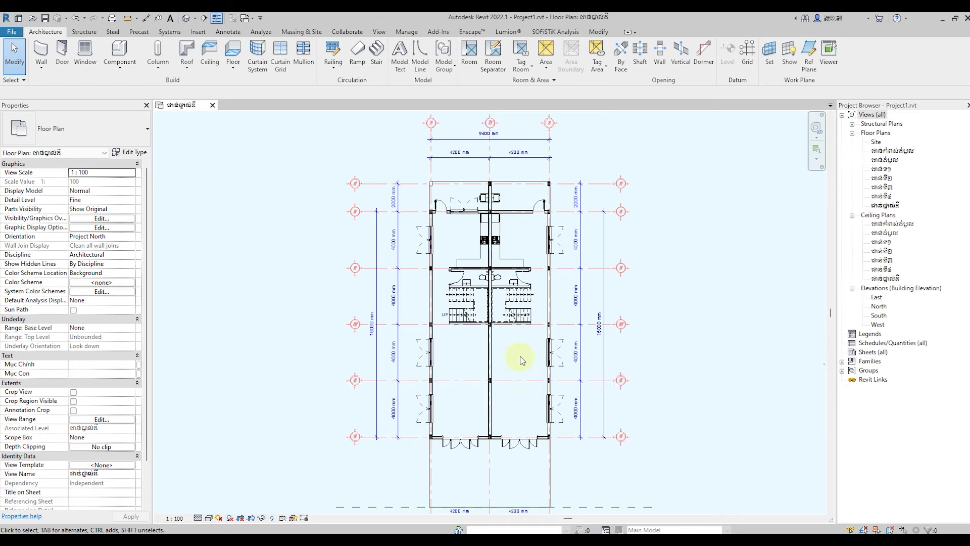
{"action": "scroll", "coordinate": [522, 360], "scroll_direction": "up", "scroll_amount": 1}
{"action": "scroll", "coordinate": [522, 359], "scroll_direction": "up", "scroll_amount": 1}
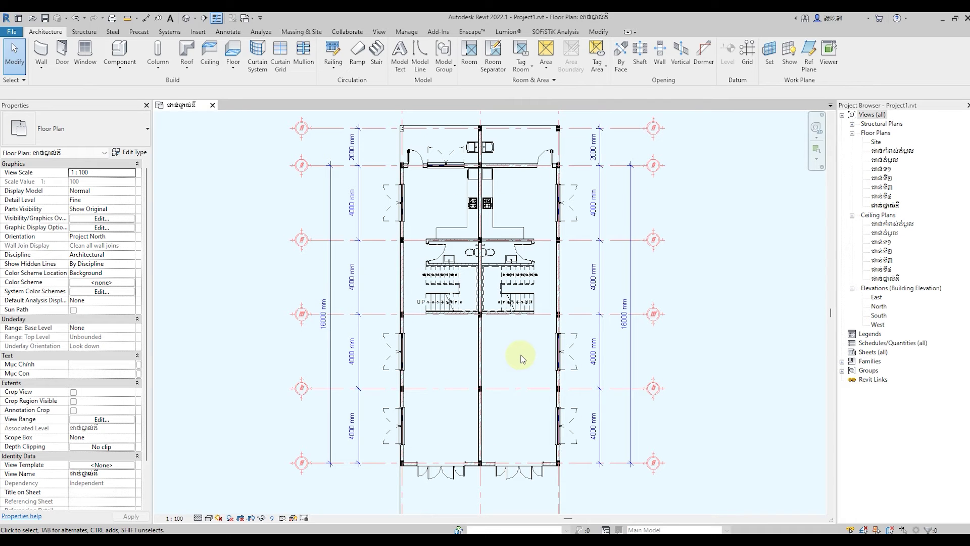
{"action": "scroll", "coordinate": [522, 358], "scroll_direction": "down", "scroll_amount": 1}
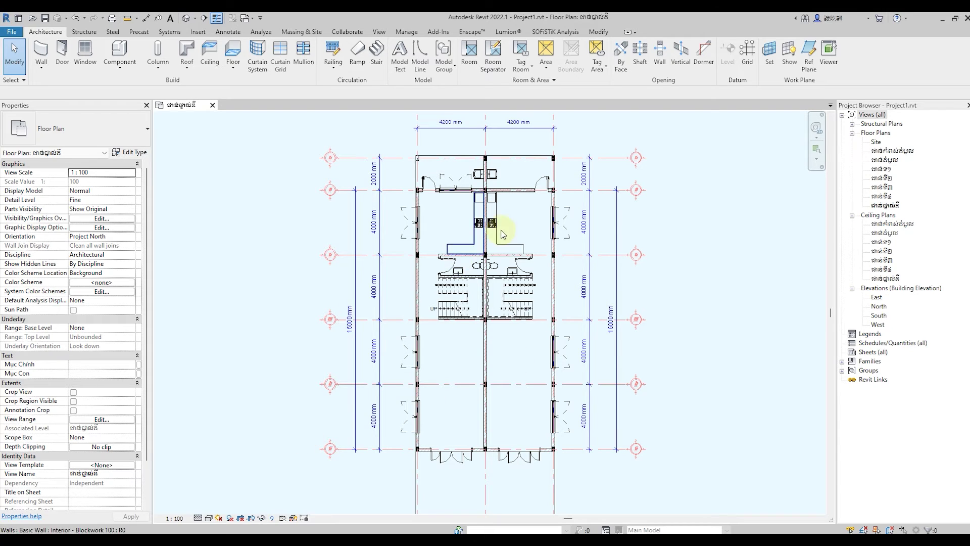
{"action": "scroll", "coordinate": [506, 207], "scroll_direction": "up", "scroll_amount": 1}
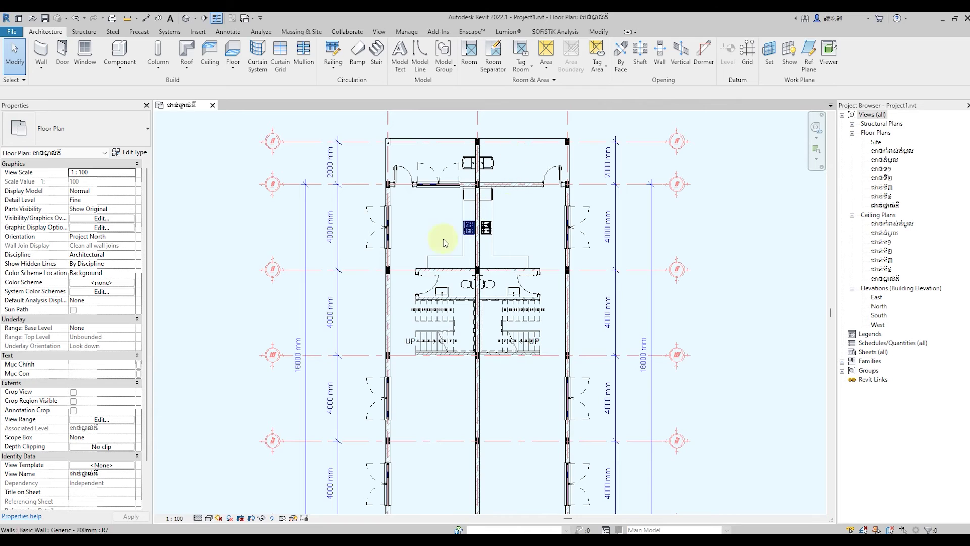
{"action": "scroll", "coordinate": [441, 188], "scroll_direction": "up", "scroll_amount": 2}
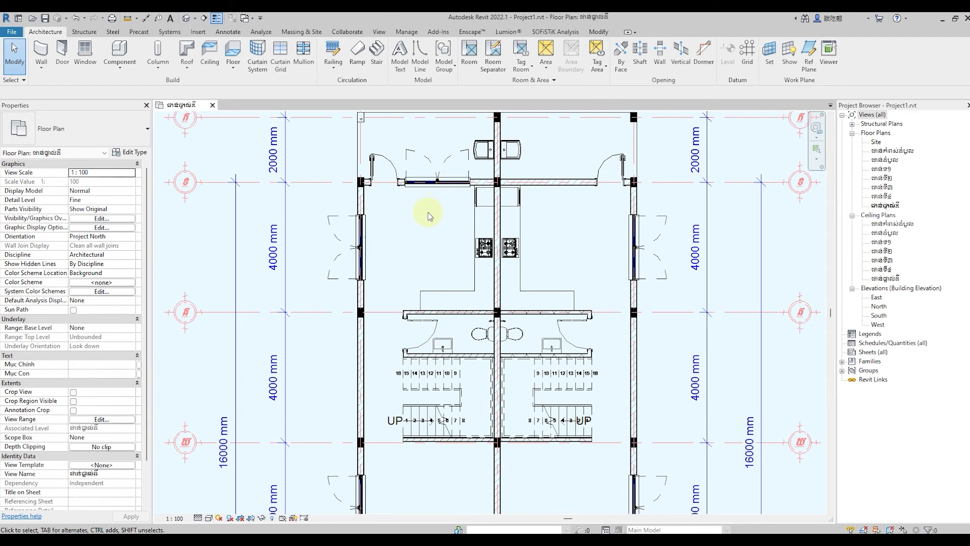
{"action": "scroll", "coordinate": [429, 212], "scroll_direction": "down", "scroll_amount": 1}
{"action": "scroll", "coordinate": [429, 212], "scroll_direction": "down", "scroll_amount": 1}
{"action": "scroll", "coordinate": [428, 212], "scroll_direction": "up", "scroll_amount": 1}
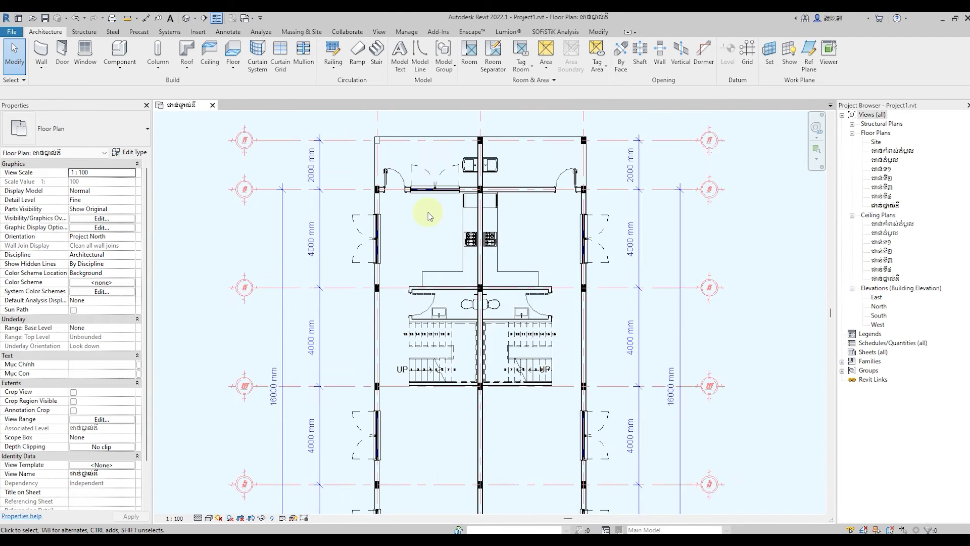
{"action": "scroll", "coordinate": [428, 213], "scroll_direction": "up", "scroll_amount": 1}
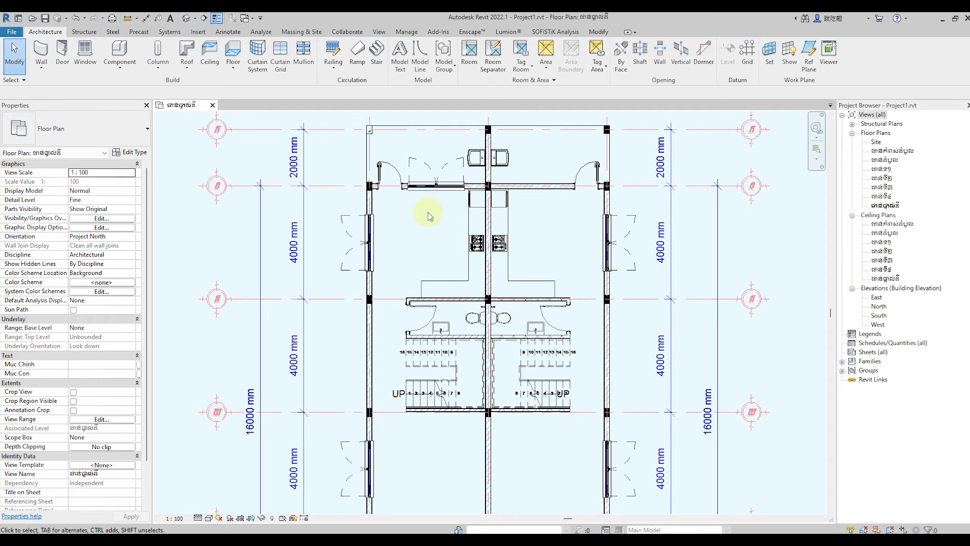
{"action": "scroll", "coordinate": [428, 212], "scroll_direction": "down", "scroll_amount": 1}
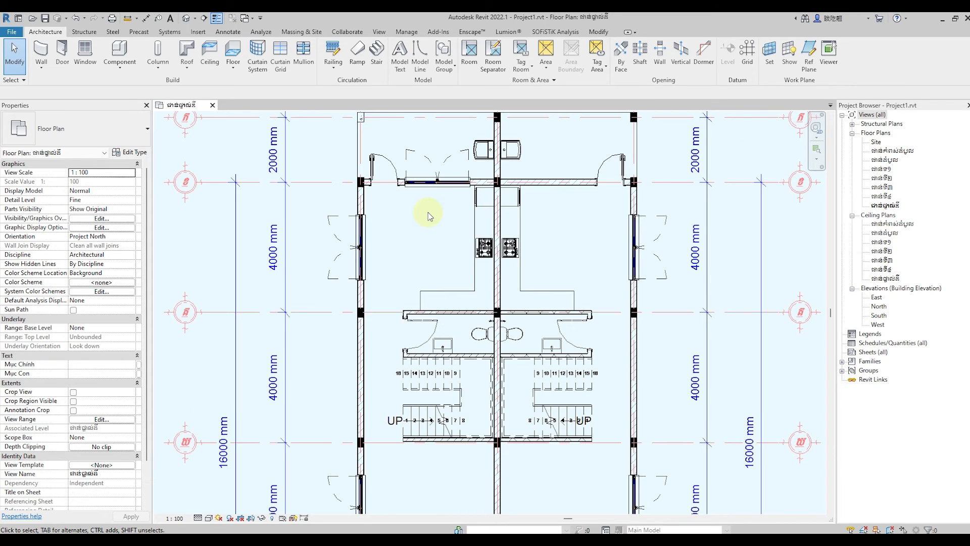
{"action": "scroll", "coordinate": [429, 212], "scroll_direction": "down", "scroll_amount": 1}
{"action": "scroll", "coordinate": [429, 212], "scroll_direction": "down", "scroll_amount": 1}
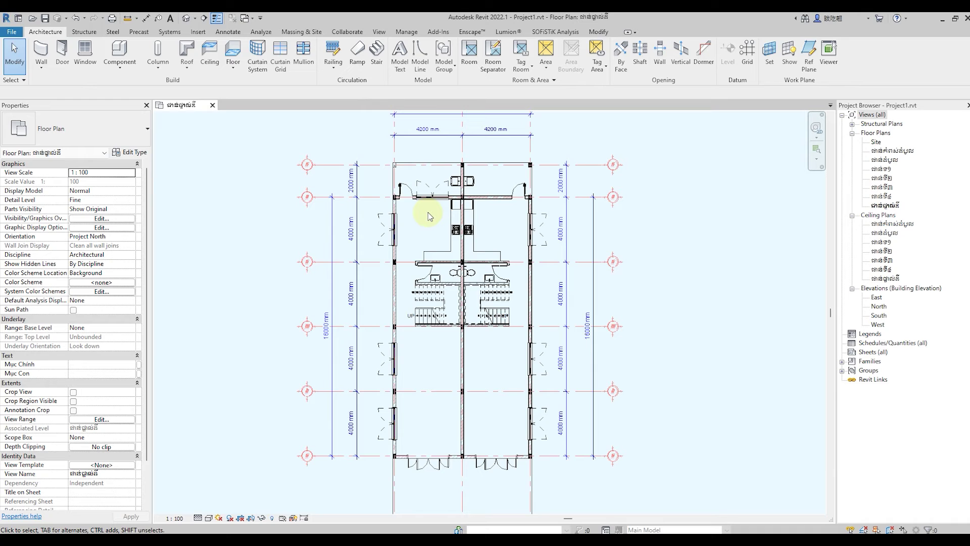
{"action": "scroll", "coordinate": [427, 212], "scroll_direction": "up", "scroll_amount": 1}
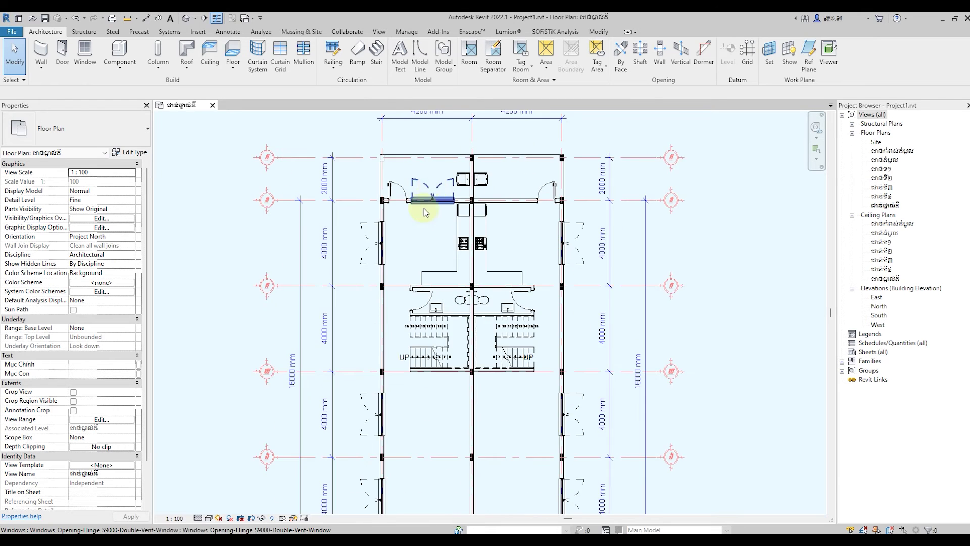
{"action": "scroll", "coordinate": [423, 222], "scroll_direction": "up", "scroll_amount": 1}
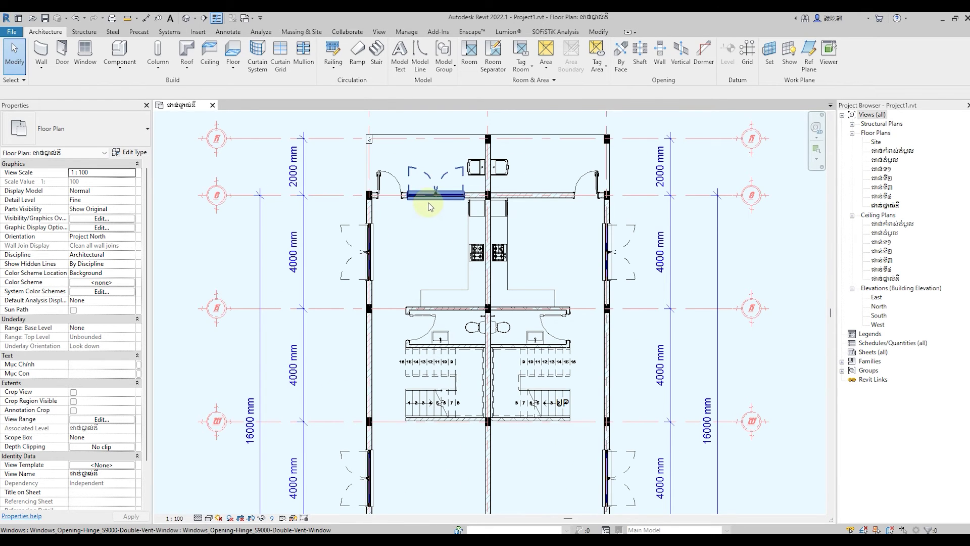
{"action": "scroll", "coordinate": [429, 203], "scroll_direction": "up", "scroll_amount": 1}
Change the left unit's rear window to the Single-leaf-Turn-Tilt-window-with-Sublight type.
{"action": "left_click", "coordinate": [429, 203]}
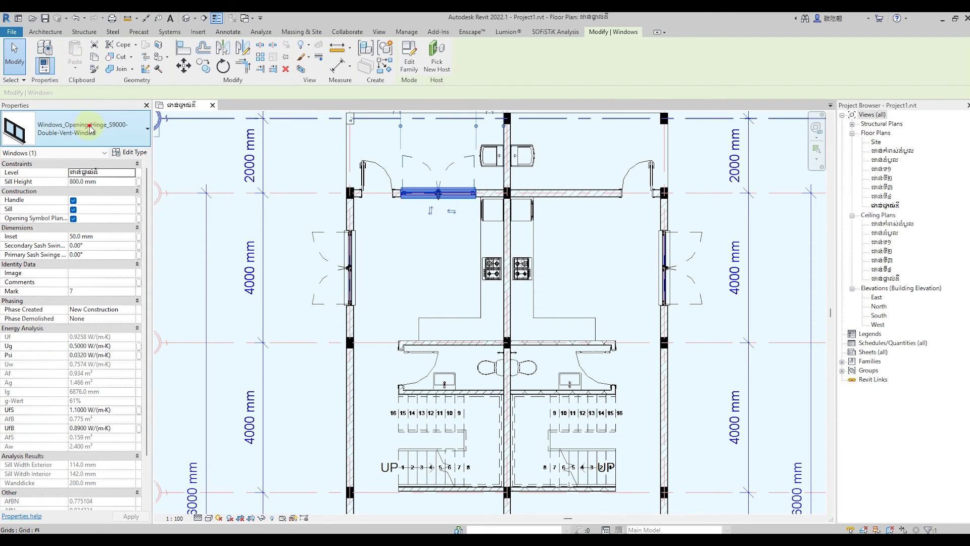
{"action": "left_click", "coordinate": [90, 128]}
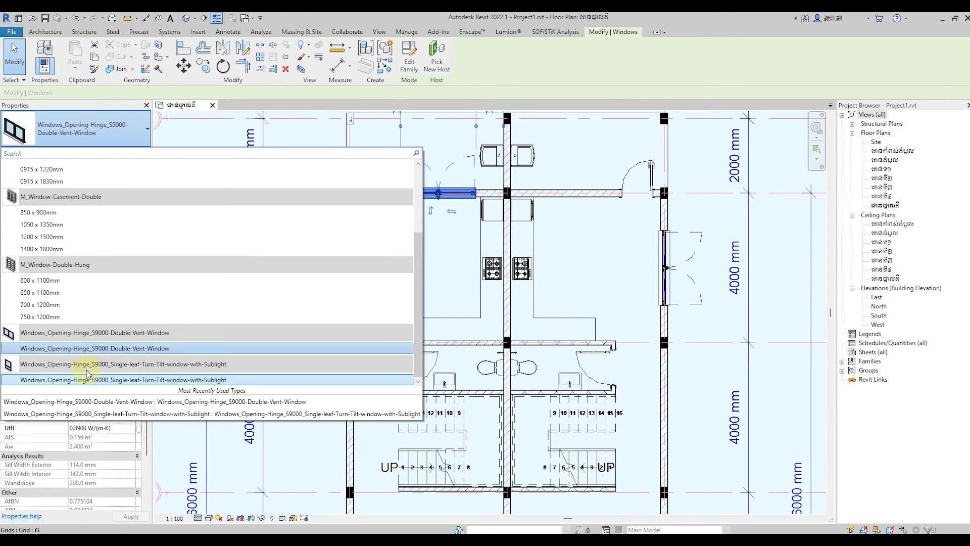
{"action": "left_click", "coordinate": [82, 381]}
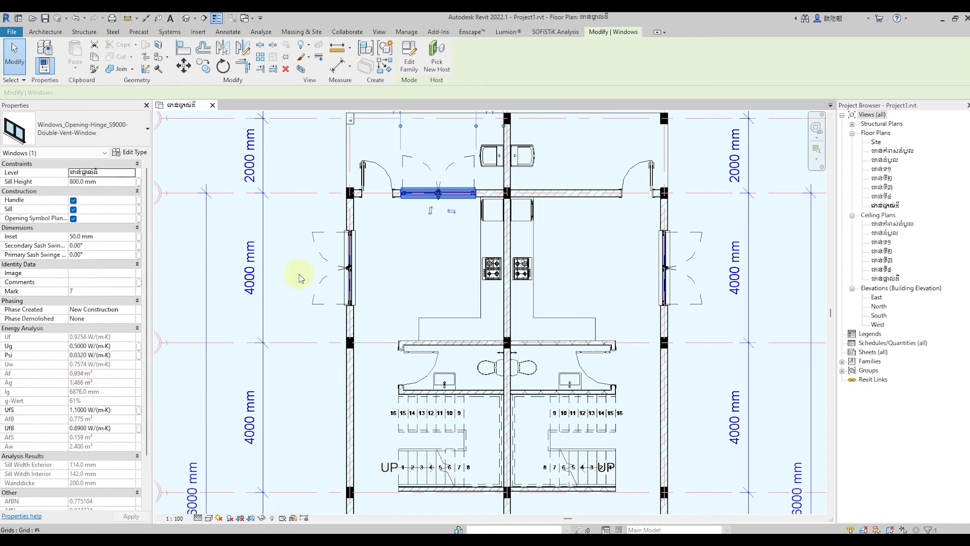
{"action": "left_click", "coordinate": [407, 250]}
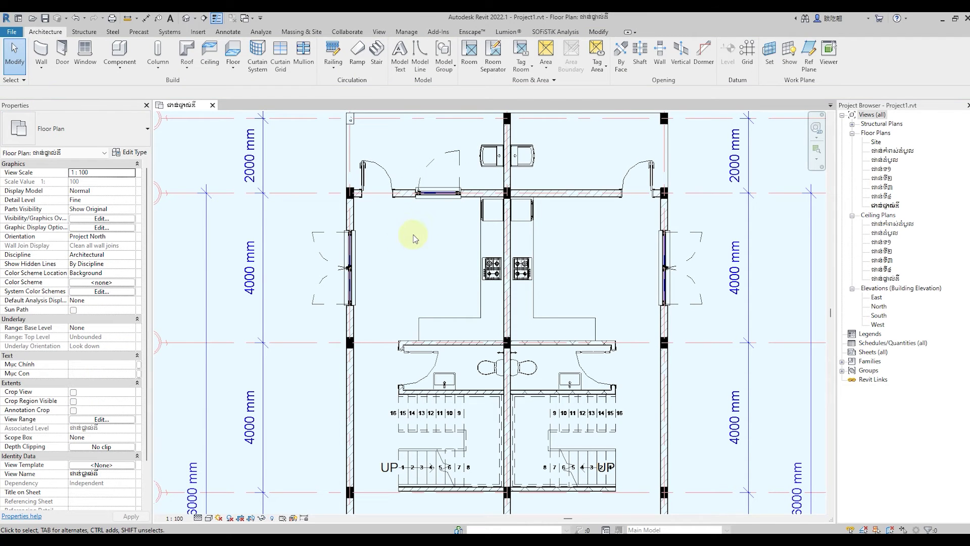
Select and inspect the window in the left unit's top wall.
{"action": "scroll", "coordinate": [413, 237], "scroll_direction": "down", "scroll_amount": 2}
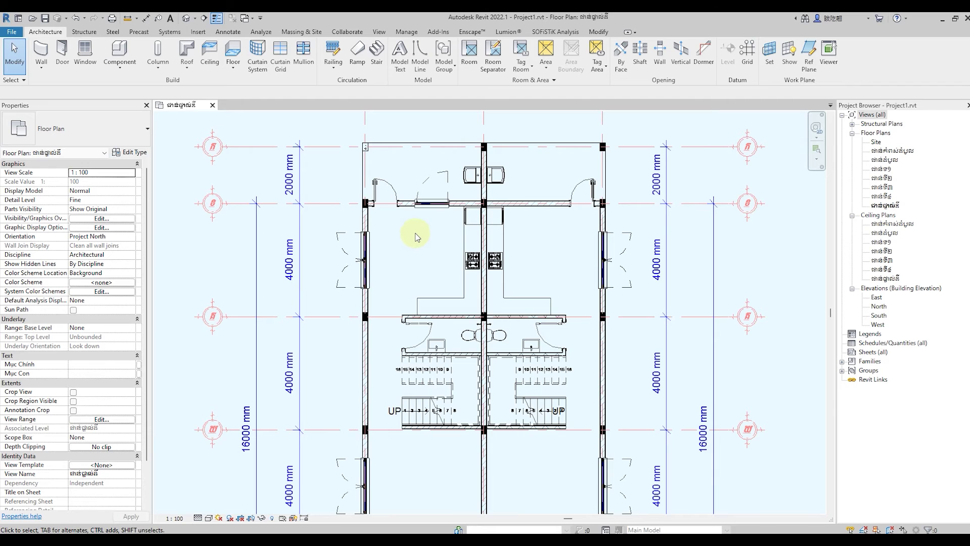
{"action": "scroll", "coordinate": [418, 213], "scroll_direction": "up", "scroll_amount": 2}
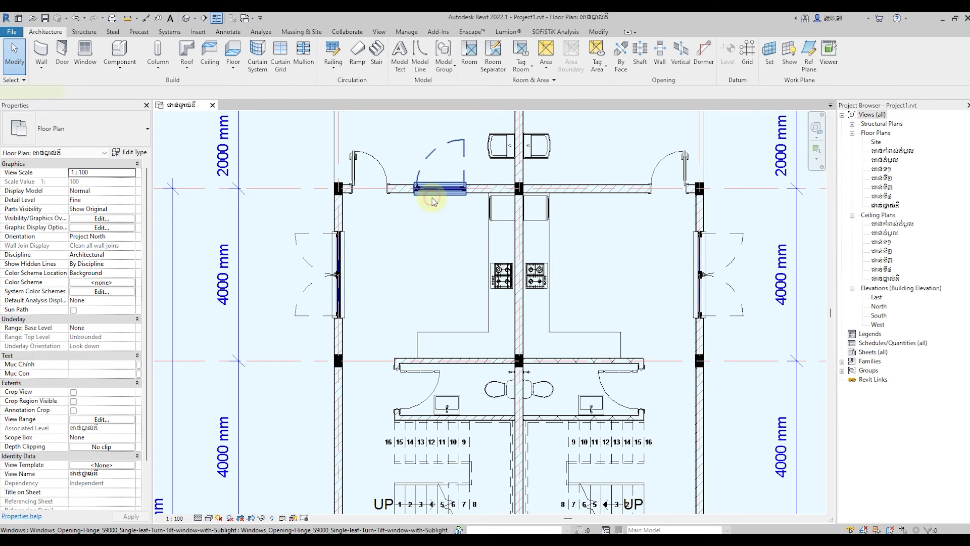
{"action": "left_click", "coordinate": [432, 201]}
{"action": "left_click", "coordinate": [426, 219]}
{"action": "scroll", "coordinate": [444, 202], "scroll_direction": "up", "scroll_amount": 1}
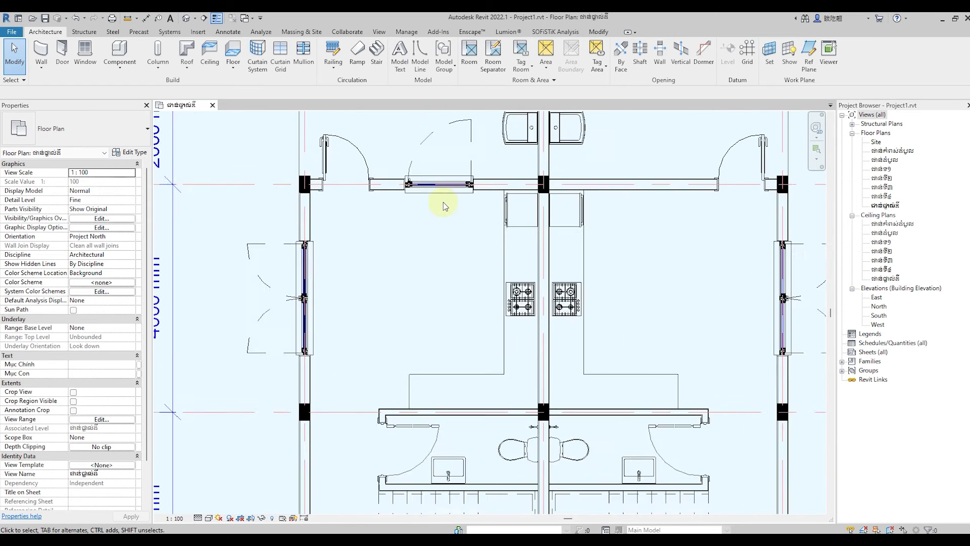
{"action": "scroll", "coordinate": [444, 202], "scroll_direction": "up", "scroll_amount": 1}
{"action": "scroll", "coordinate": [429, 207], "scroll_direction": "down", "scroll_amount": 1}
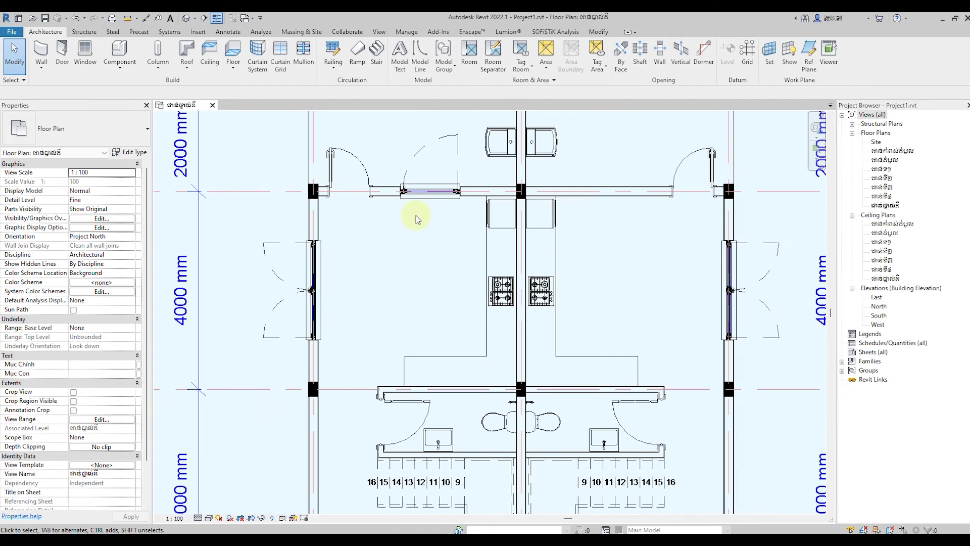
{"action": "scroll", "coordinate": [422, 217], "scroll_direction": "down", "scroll_amount": 1}
{"action": "left_click", "coordinate": [441, 191]}
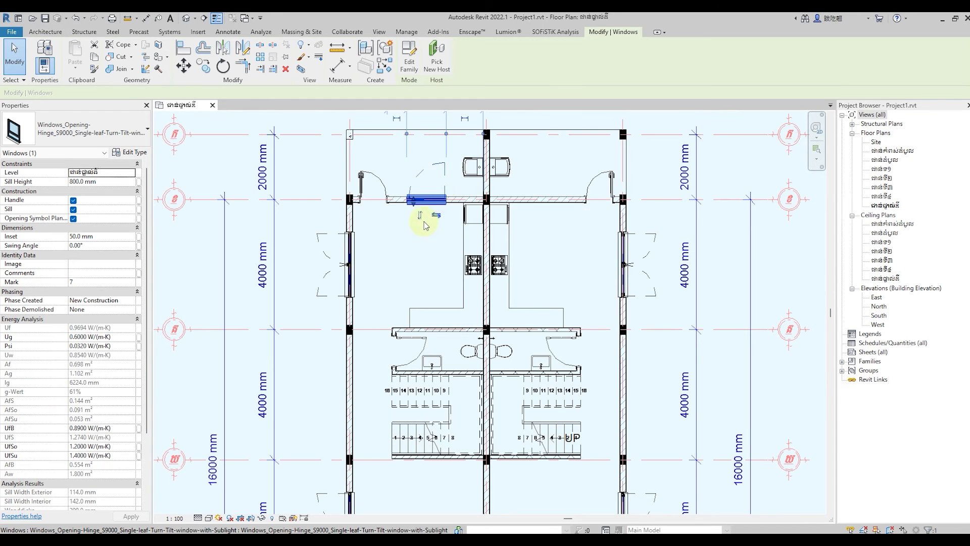
{"action": "scroll", "coordinate": [412, 255], "scroll_direction": "down", "scroll_amount": 1}
{"action": "scroll", "coordinate": [414, 255], "scroll_direction": "down", "scroll_amount": 1}
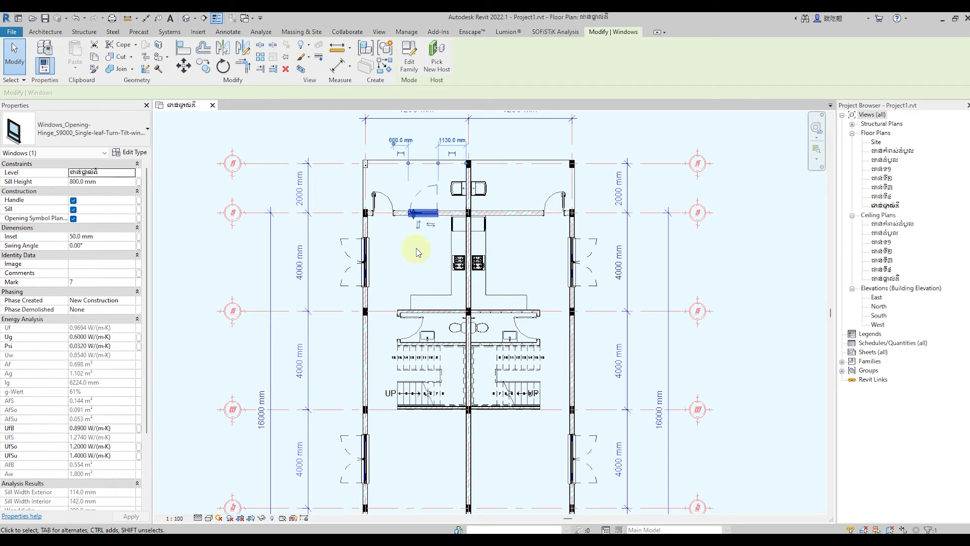
{"action": "left_click", "coordinate": [417, 251]}
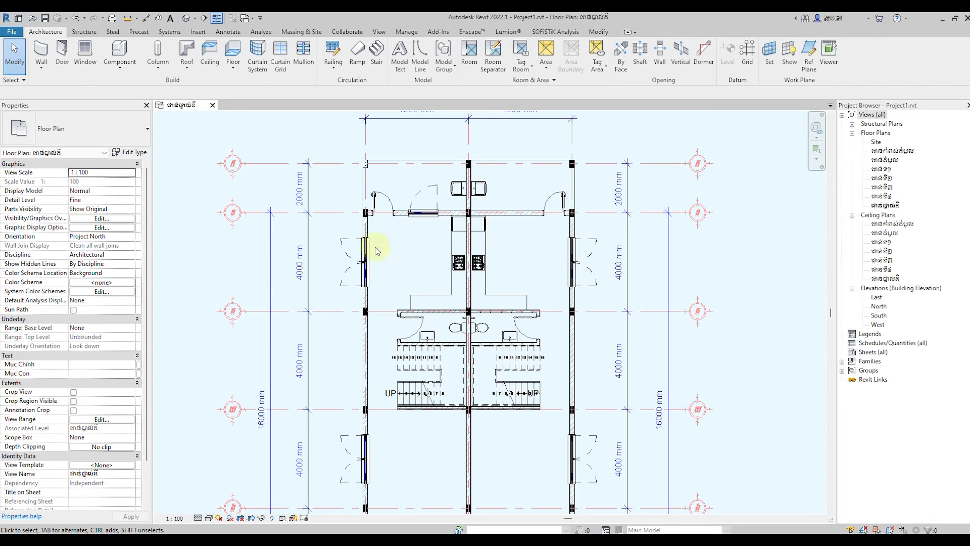
{"action": "scroll", "coordinate": [389, 135], "scroll_direction": "down", "scroll_amount": 2}
{"action": "scroll", "coordinate": [392, 135], "scroll_direction": "down", "scroll_amount": 1}
Mirror the top-left turn-tilt window across the central party wall with DM.
{"action": "scroll", "coordinate": [399, 170], "scroll_direction": "up", "scroll_amount": 2}
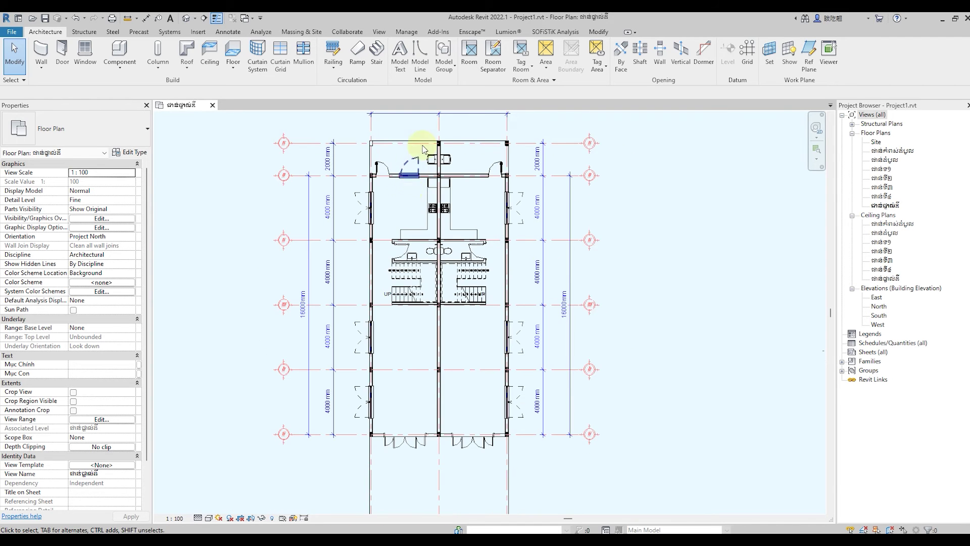
{"action": "scroll", "coordinate": [411, 155], "scroll_direction": "up", "scroll_amount": 1}
{"action": "scroll", "coordinate": [405, 172], "scroll_direction": "up", "scroll_amount": 1}
{"action": "left_click", "coordinate": [394, 183]}
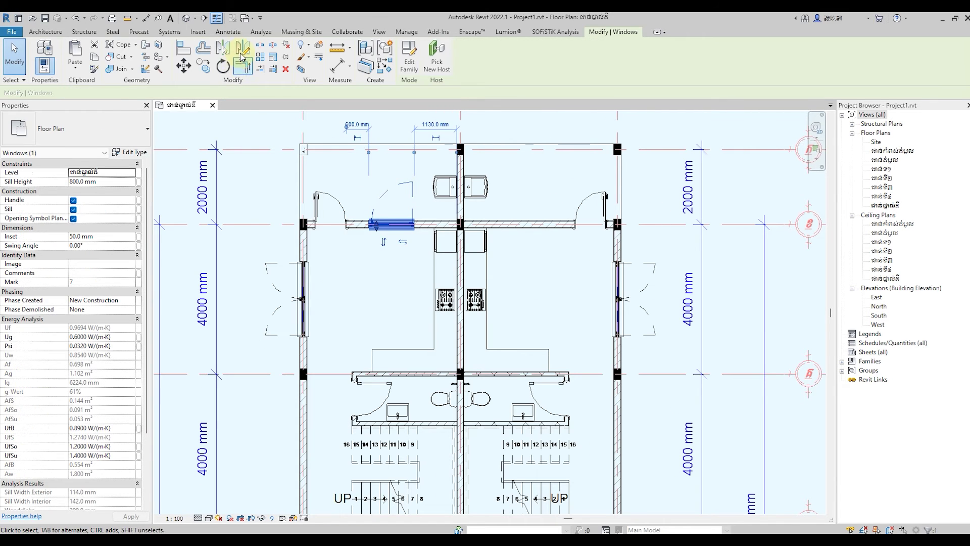
{"action": "key", "text": "d"}
{"action": "key", "text": "m"}
{"action": "scroll", "coordinate": [457, 263], "scroll_direction": "up", "scroll_amount": 1}
{"action": "scroll", "coordinate": [457, 263], "scroll_direction": "up", "scroll_amount": 1}
{"action": "left_click", "coordinate": [469, 263]}
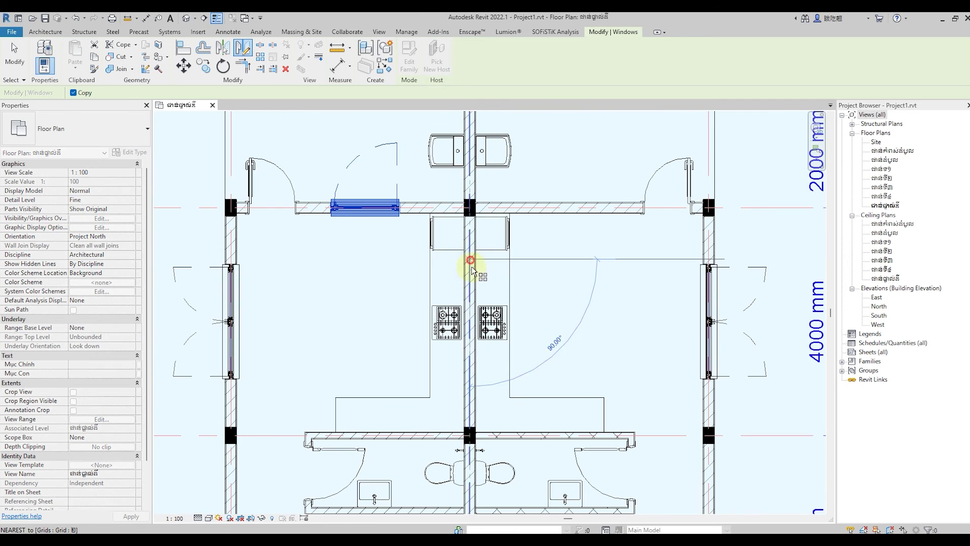
{"action": "left_click", "coordinate": [469, 283]}
{"action": "left_click", "coordinate": [379, 287]}
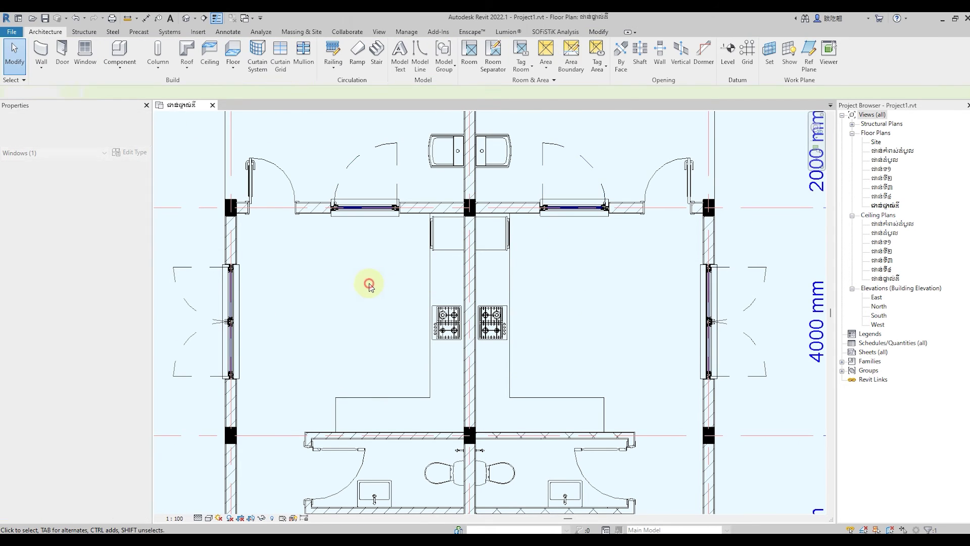
{"action": "scroll", "coordinate": [392, 262], "scroll_direction": "down", "scroll_amount": 2}
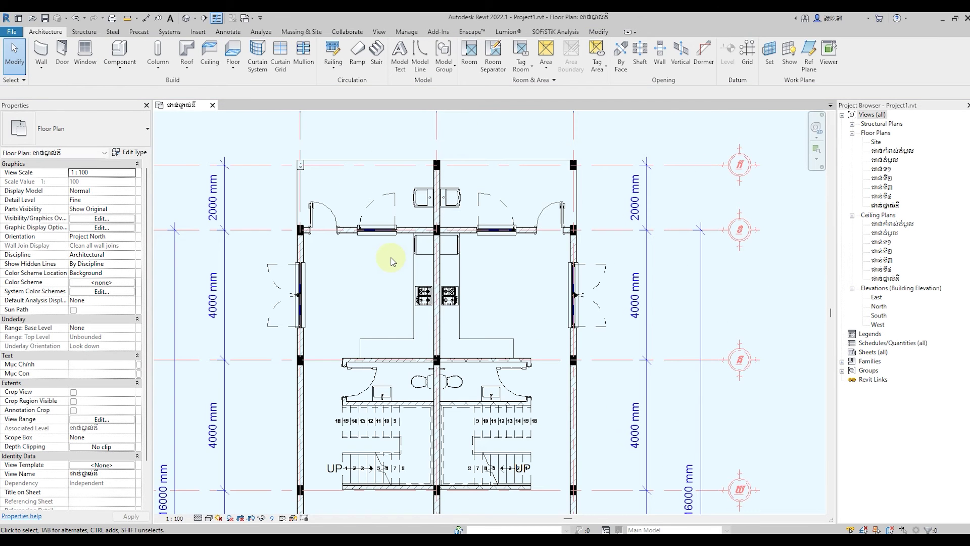
{"action": "scroll", "coordinate": [472, 152], "scroll_direction": "down", "scroll_amount": 2}
{"action": "scroll", "coordinate": [405, 210], "scroll_direction": "down", "scroll_amount": 1}
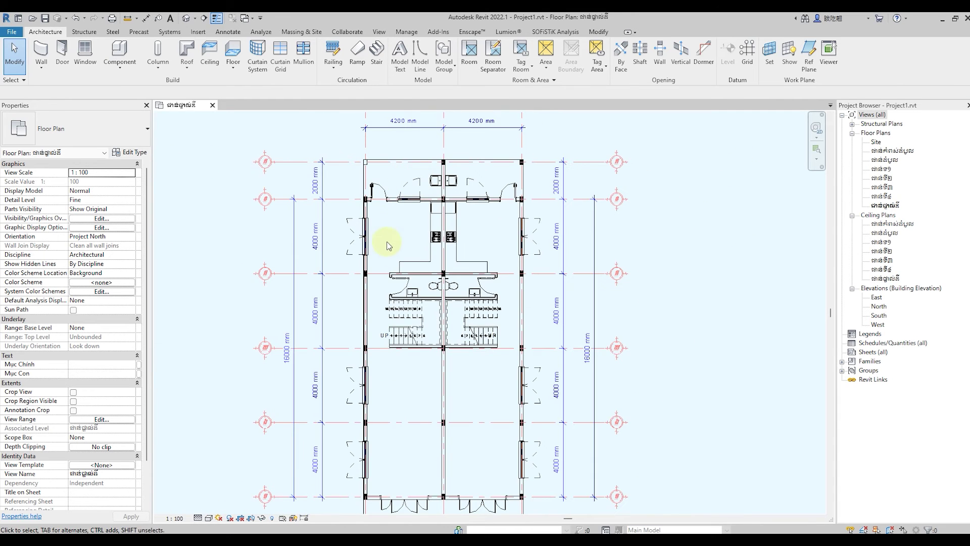
{"action": "scroll", "coordinate": [393, 246], "scroll_direction": "up", "scroll_amount": 1}
{"action": "scroll", "coordinate": [396, 247], "scroll_direction": "up", "scroll_amount": 1}
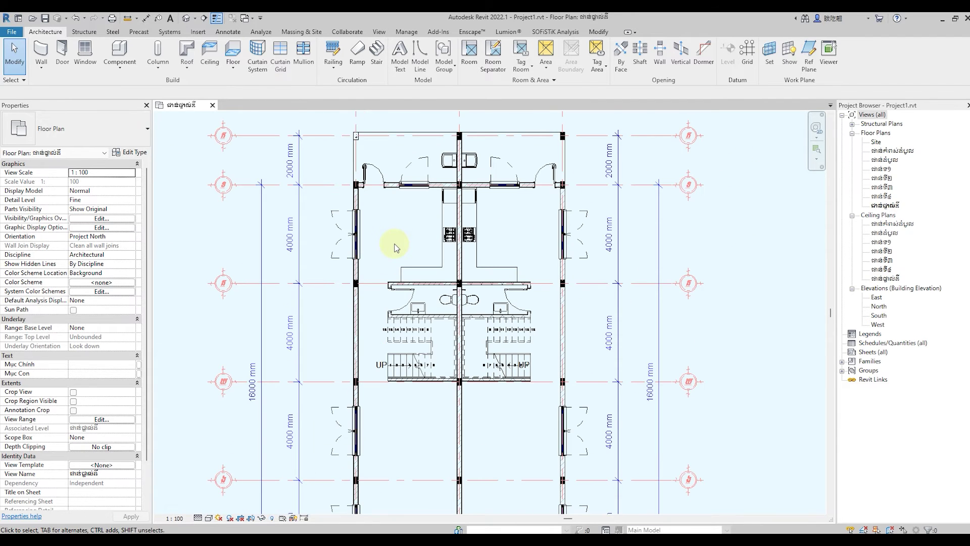
{"action": "scroll", "coordinate": [400, 177], "scroll_direction": "down", "scroll_amount": 1}
Zoom in and out across the duplex floor plan to review the furnished layout.
{"action": "scroll", "coordinate": [402, 172], "scroll_direction": "down", "scroll_amount": 1}
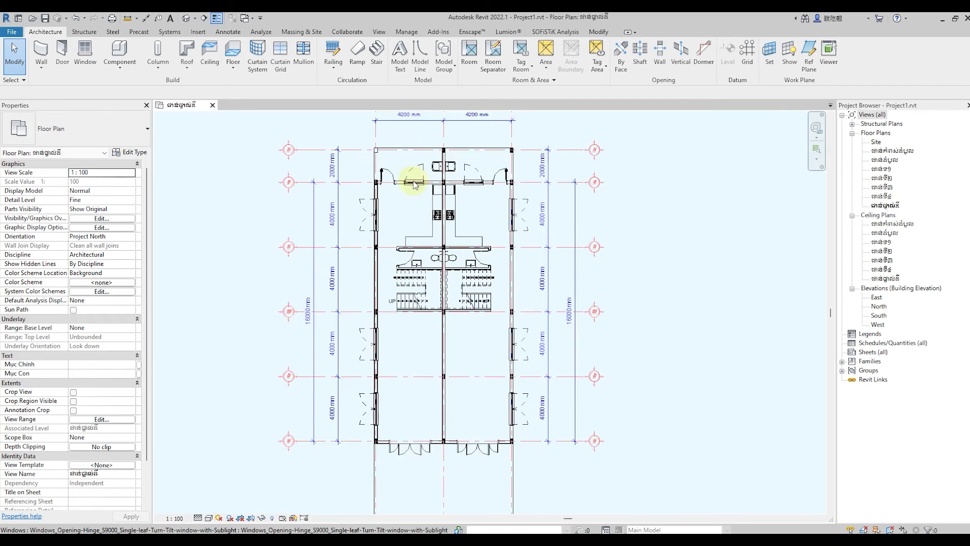
{"action": "scroll", "coordinate": [411, 263], "scroll_direction": "down", "scroll_amount": 1}
{"action": "scroll", "coordinate": [417, 337], "scroll_direction": "up", "scroll_amount": 1}
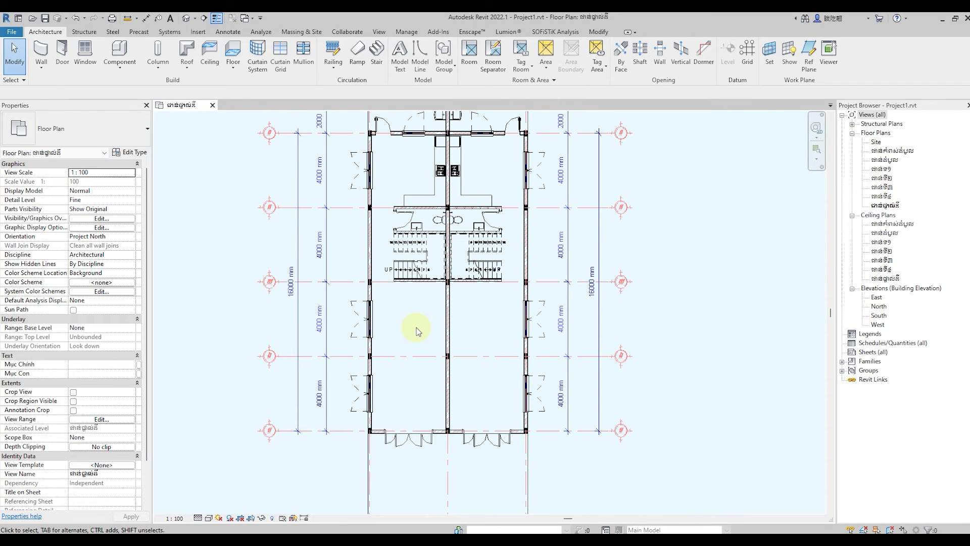
{"action": "scroll", "coordinate": [417, 331], "scroll_direction": "down", "scroll_amount": 1}
{"action": "scroll", "coordinate": [418, 331], "scroll_direction": "down", "scroll_amount": 1}
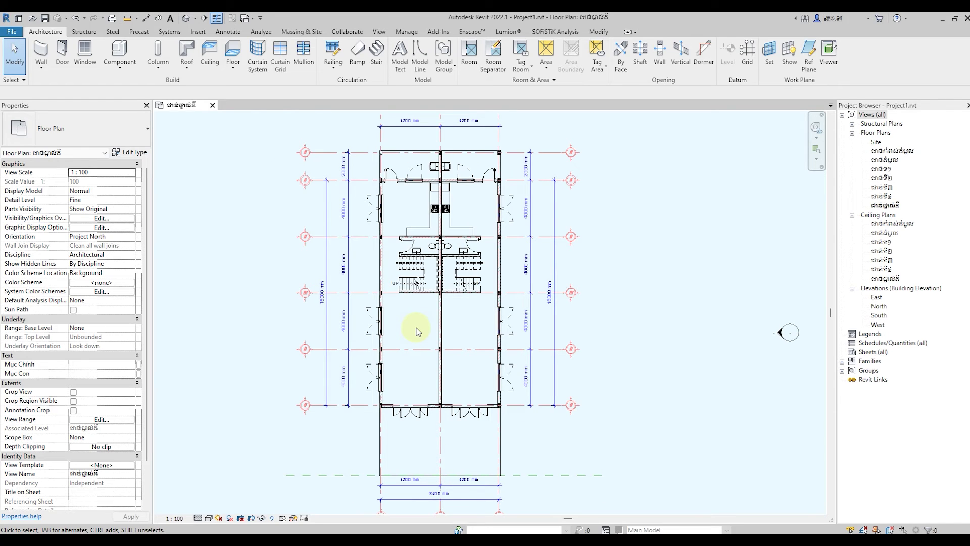
{"action": "scroll", "coordinate": [433, 306], "scroll_direction": "up", "scroll_amount": 1}
{"action": "scroll", "coordinate": [419, 328], "scroll_direction": "up", "scroll_amount": 1}
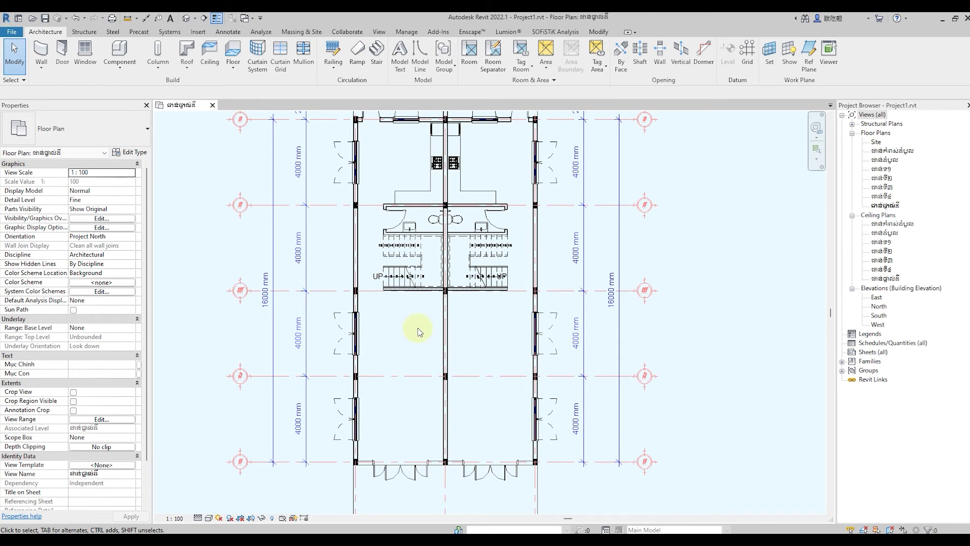
{"action": "scroll", "coordinate": [418, 332], "scroll_direction": "up", "scroll_amount": 1}
{"action": "scroll", "coordinate": [418, 329], "scroll_direction": "down", "scroll_amount": 1}
{"action": "scroll", "coordinate": [420, 323], "scroll_direction": "down", "scroll_amount": 1}
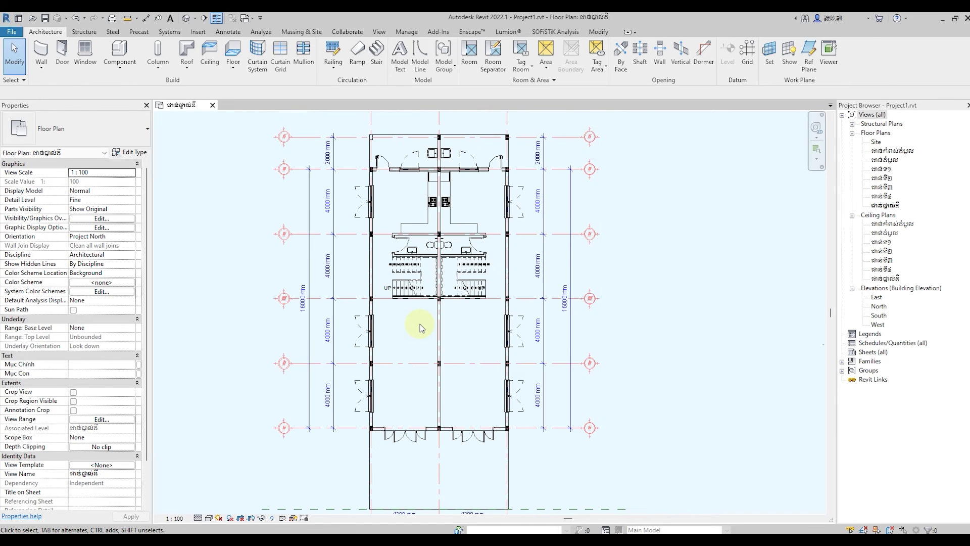
{"action": "scroll", "coordinate": [436, 206], "scroll_direction": "up", "scroll_amount": 1}
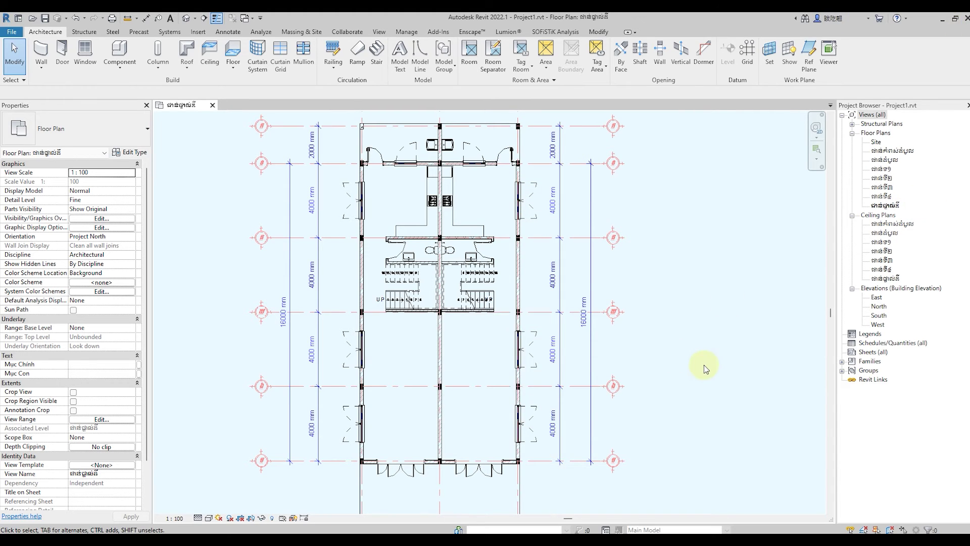
{"action": "scroll", "coordinate": [718, 341], "scroll_direction": "down", "scroll_amount": 1}
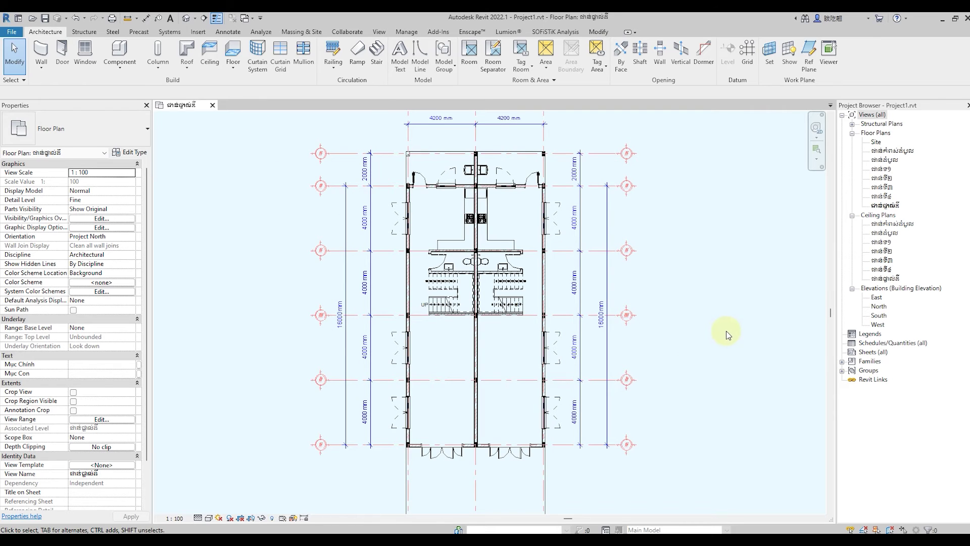
{"action": "scroll", "coordinate": [523, 222], "scroll_direction": "up", "scroll_amount": 1}
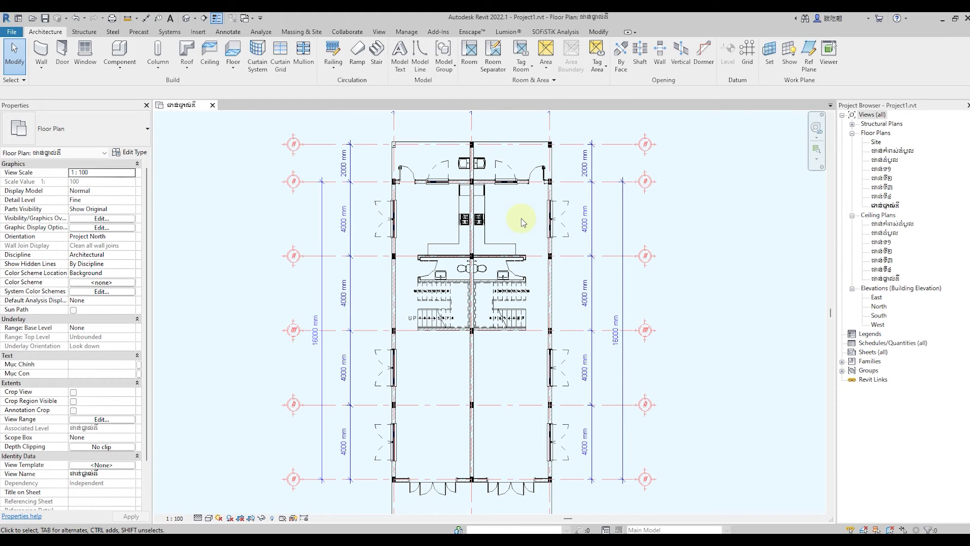
{"action": "scroll", "coordinate": [523, 222], "scroll_direction": "up", "scroll_amount": 1}
{"action": "scroll", "coordinate": [520, 218], "scroll_direction": "up", "scroll_amount": 1}
{"action": "scroll", "coordinate": [518, 214], "scroll_direction": "up", "scroll_amount": 1}
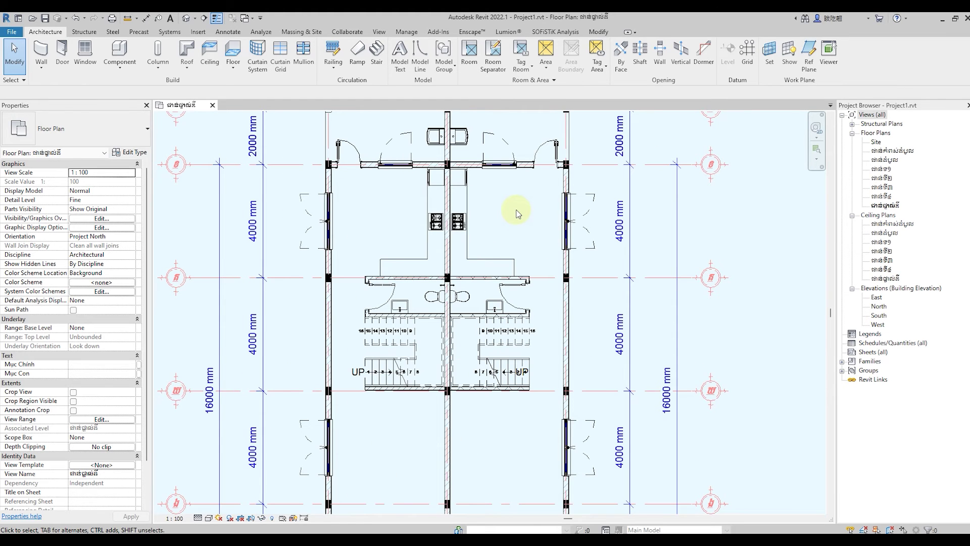
{"action": "scroll", "coordinate": [454, 223], "scroll_direction": "up", "scroll_amount": 1}
{"action": "scroll", "coordinate": [429, 235], "scroll_direction": "up", "scroll_amount": 2}
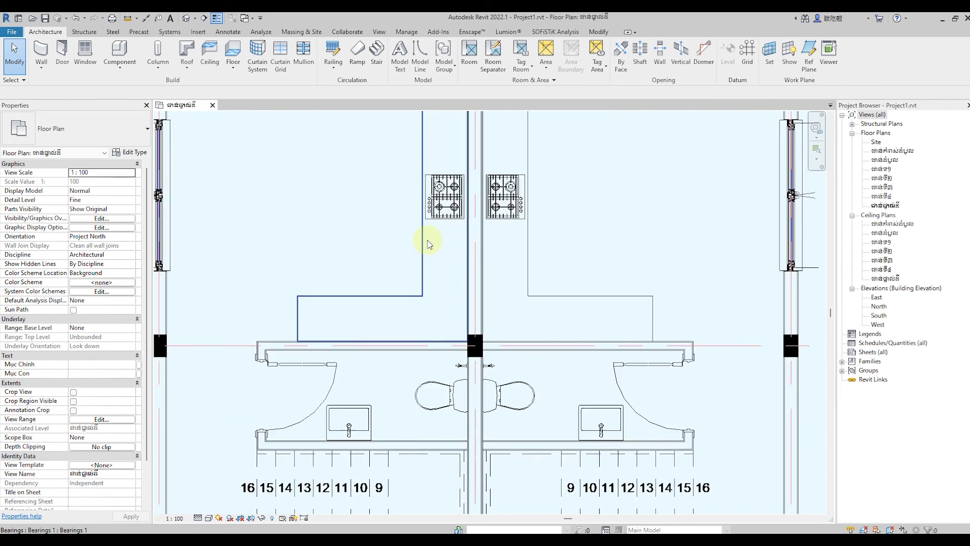
{"action": "scroll", "coordinate": [377, 235], "scroll_direction": "up", "scroll_amount": 1}
{"action": "scroll", "coordinate": [379, 236], "scroll_direction": "up", "scroll_amount": 1}
{"action": "scroll", "coordinate": [390, 229], "scroll_direction": "up", "scroll_amount": 1}
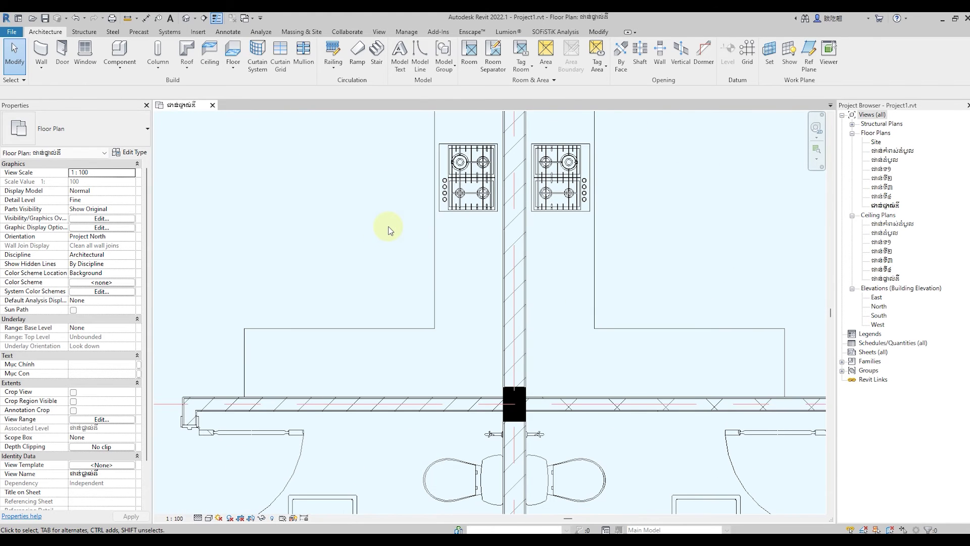
{"action": "scroll", "coordinate": [395, 226], "scroll_direction": "up", "scroll_amount": 1}
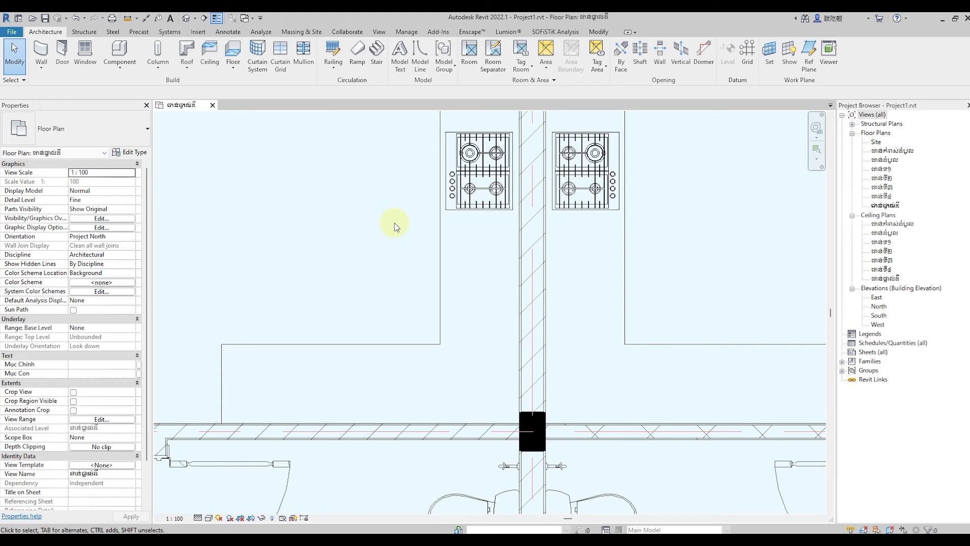
{"action": "scroll", "coordinate": [434, 217], "scroll_direction": "down", "scroll_amount": 1}
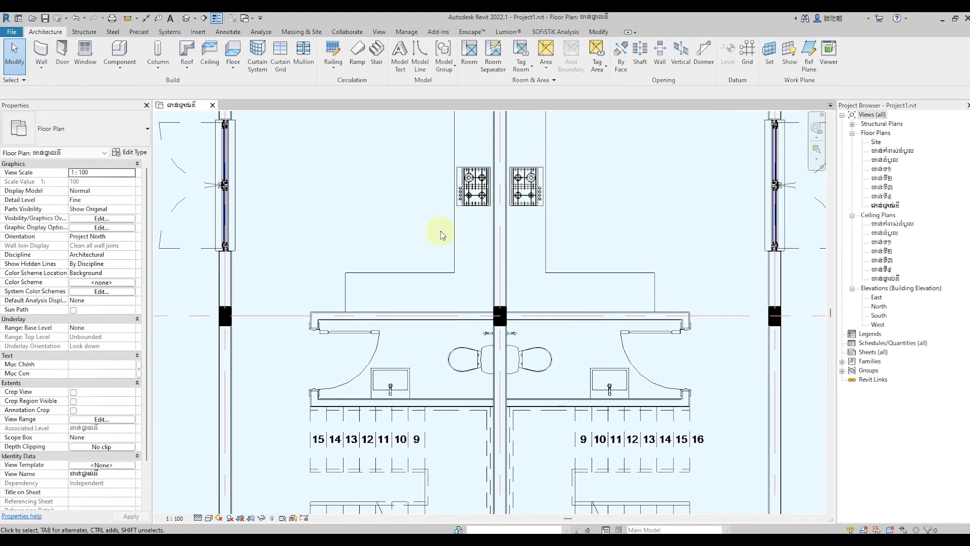
{"action": "scroll", "coordinate": [440, 231], "scroll_direction": "down", "scroll_amount": 1}
{"action": "scroll", "coordinate": [460, 218], "scroll_direction": "up", "scroll_amount": 1}
{"action": "scroll", "coordinate": [524, 197], "scroll_direction": "down", "scroll_amount": 1}
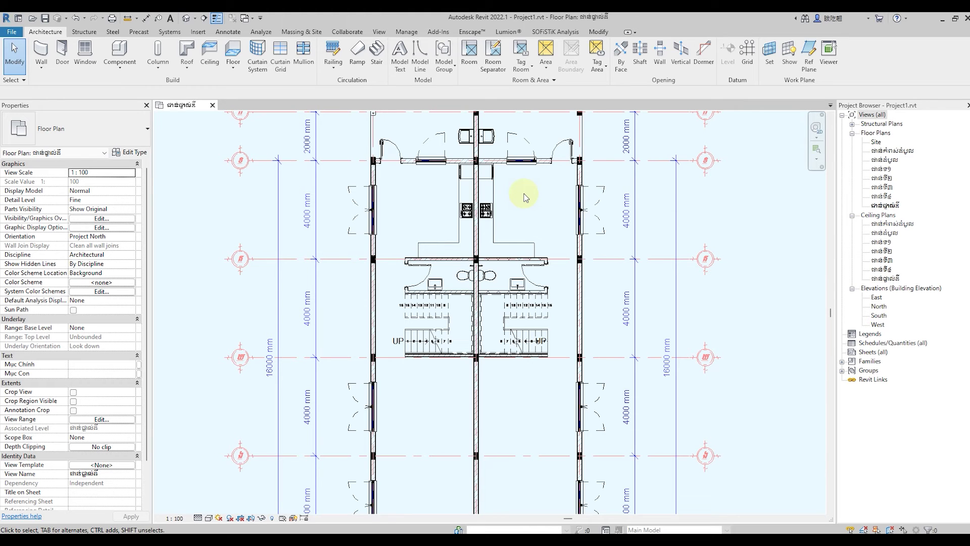
{"action": "scroll", "coordinate": [524, 197], "scroll_direction": "down", "scroll_amount": 1}
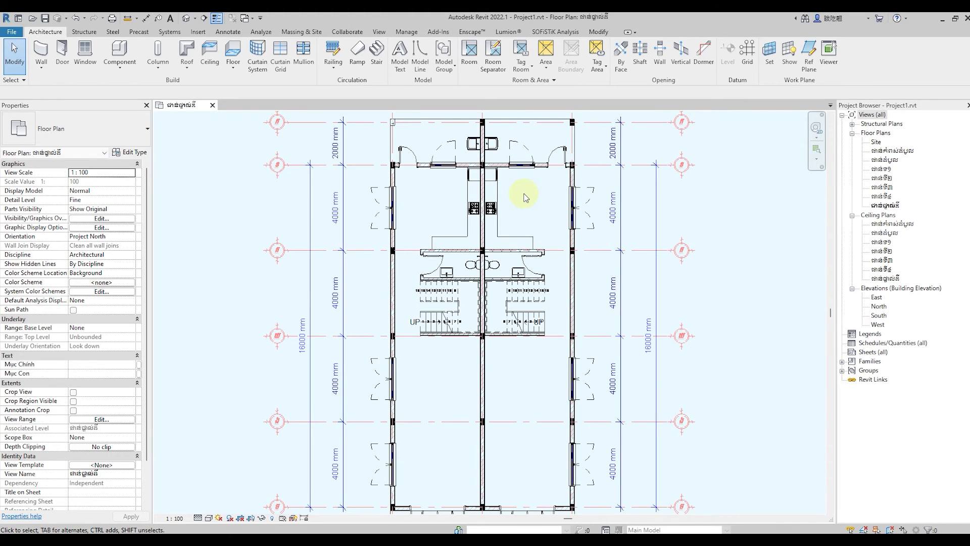
{"action": "scroll", "coordinate": [524, 197], "scroll_direction": "up", "scroll_amount": 1}
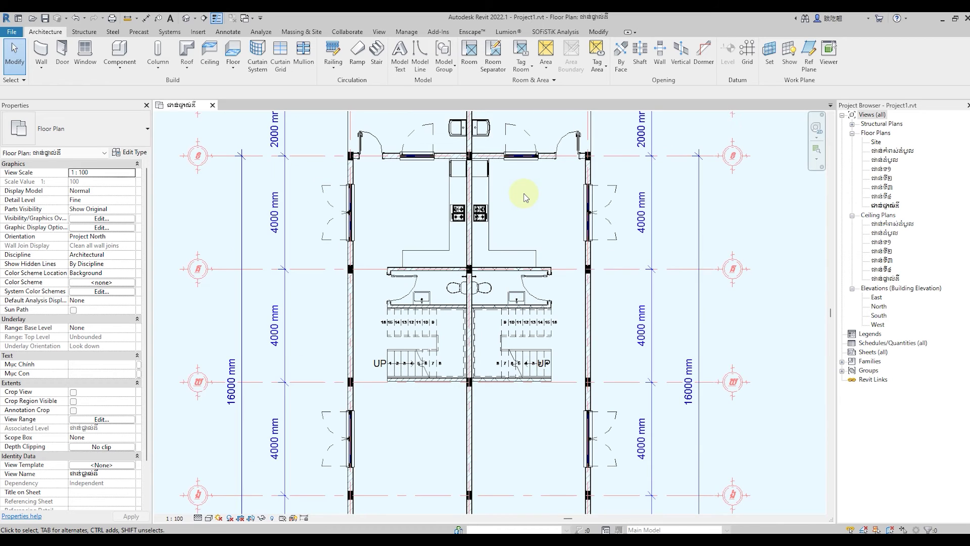
{"action": "scroll", "coordinate": [524, 197], "scroll_direction": "up", "scroll_amount": 1}
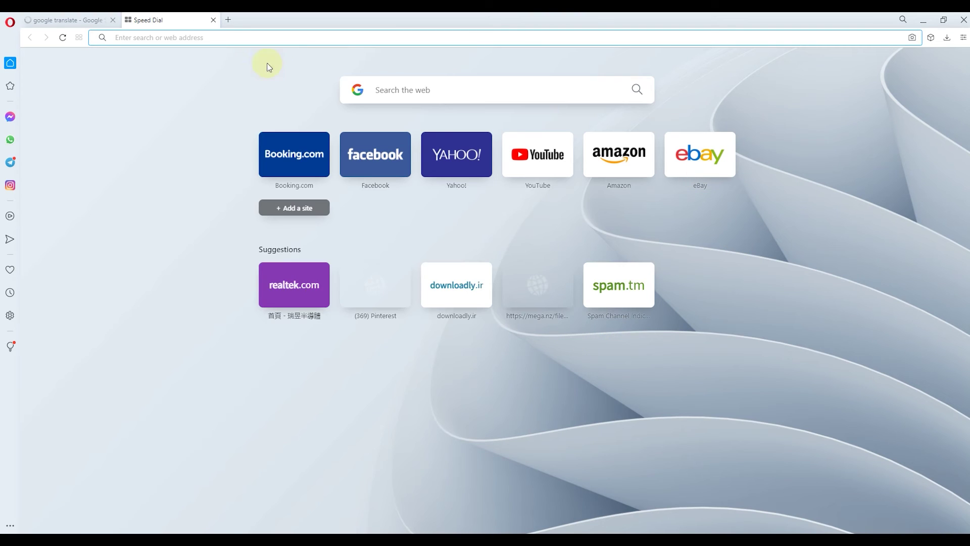
Go to bimobject.com/en and scroll down to the Trending products row.
{"action": "left_click", "coordinate": [157, 40]}
{"action": "type", "text": "bimobject.com/en"}
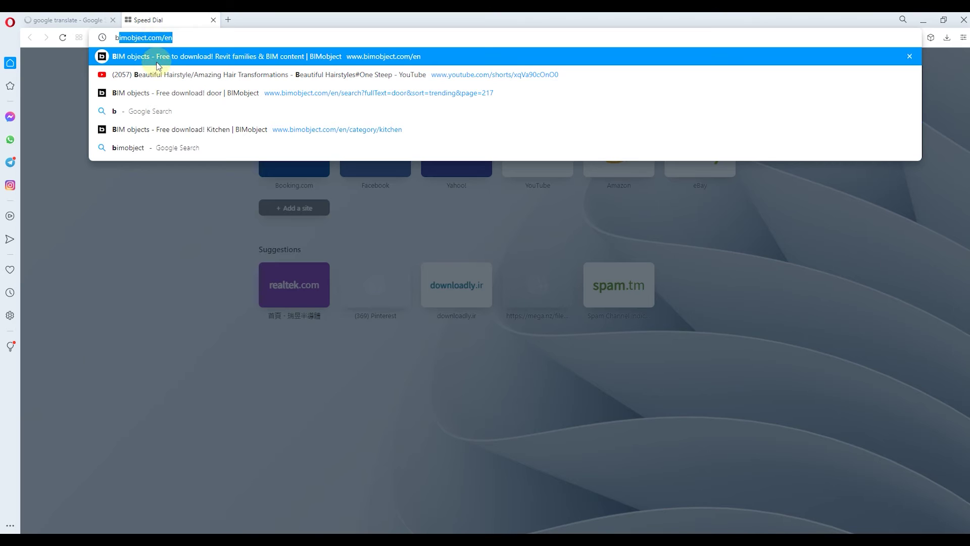
{"action": "left_click", "coordinate": [158, 64]}
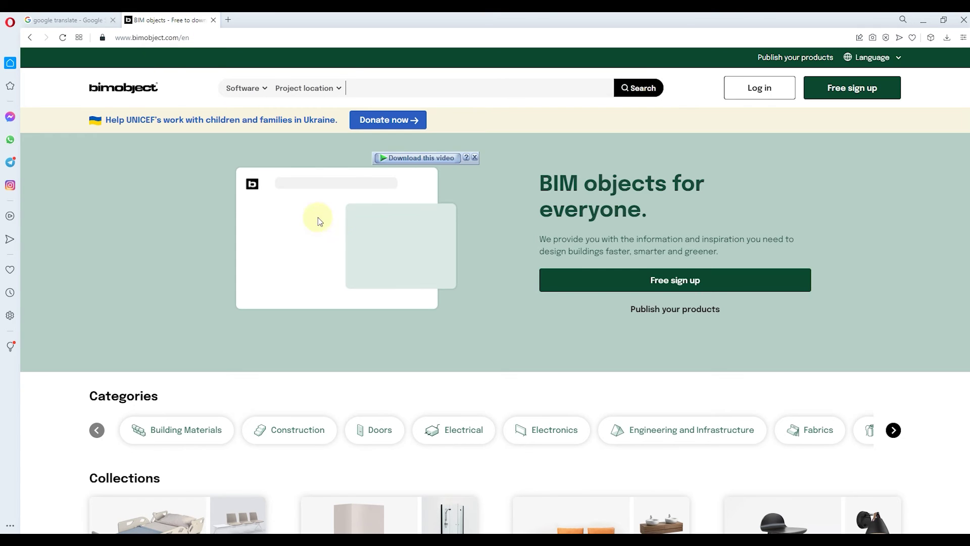
{"action": "scroll", "coordinate": [320, 221], "scroll_direction": "down", "scroll_amount": 4}
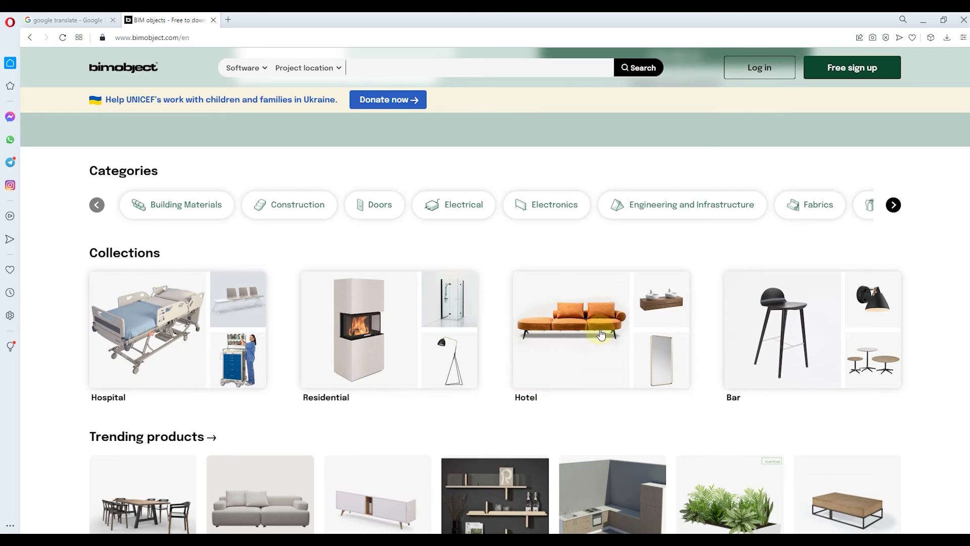
{"action": "scroll", "coordinate": [602, 334], "scroll_direction": "down", "scroll_amount": 3}
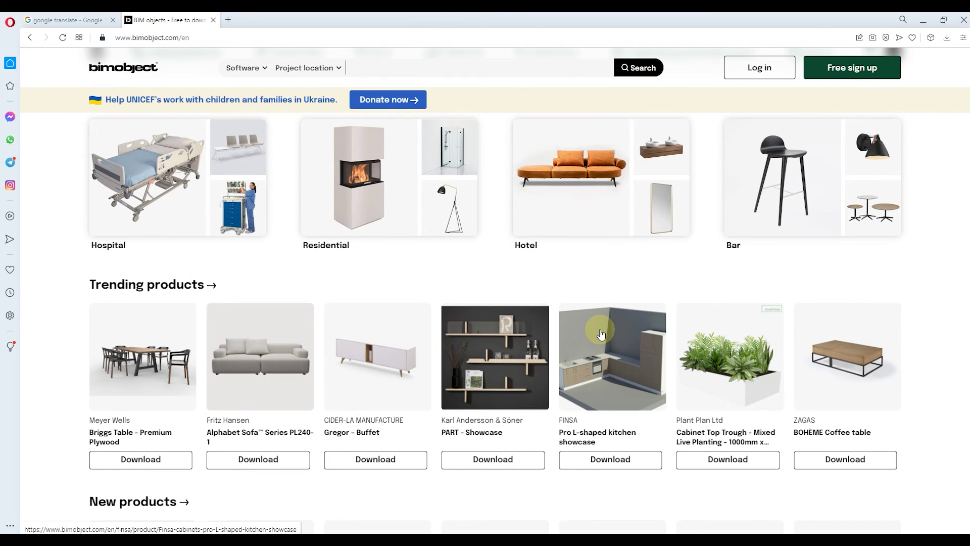
{"action": "scroll", "coordinate": [601, 334], "scroll_direction": "down", "scroll_amount": 2}
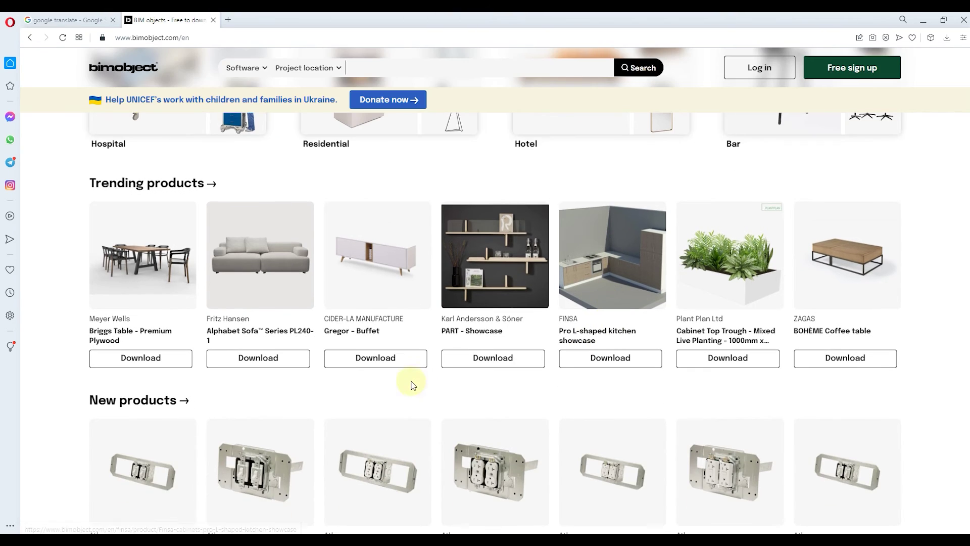
Start the Gregor - Buffet download and sign in to BIMobject with a Google account.
{"action": "left_click", "coordinate": [389, 357]}
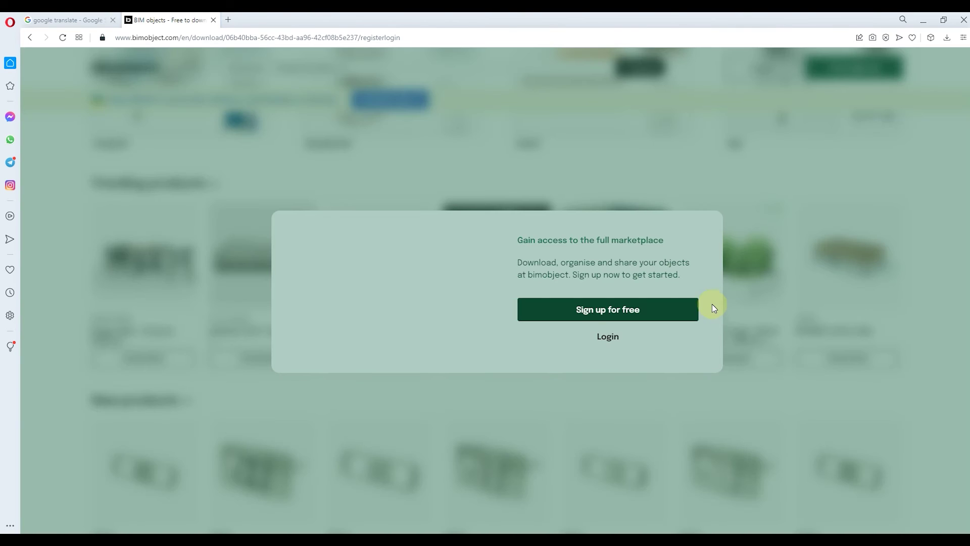
{"action": "left_click", "coordinate": [608, 336]}
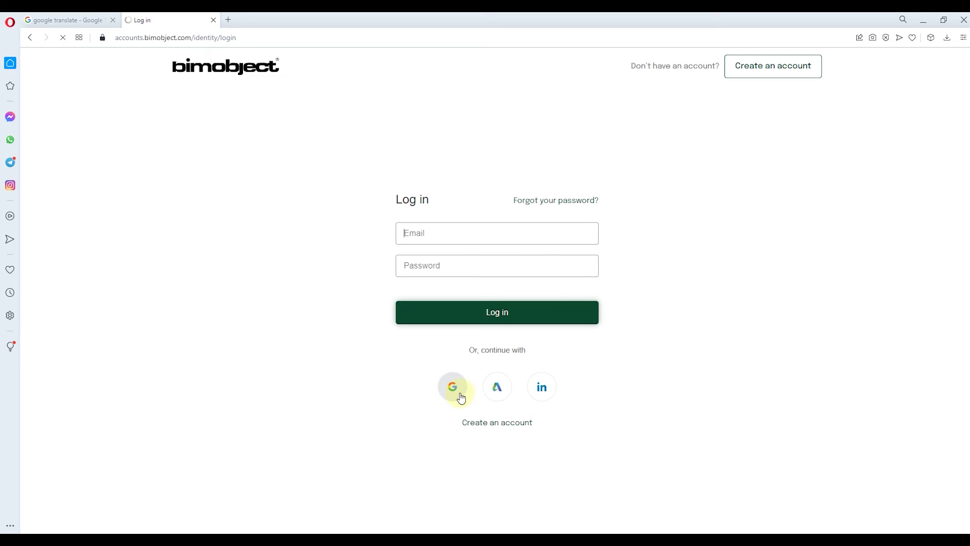
{"action": "left_click", "coordinate": [454, 388]}
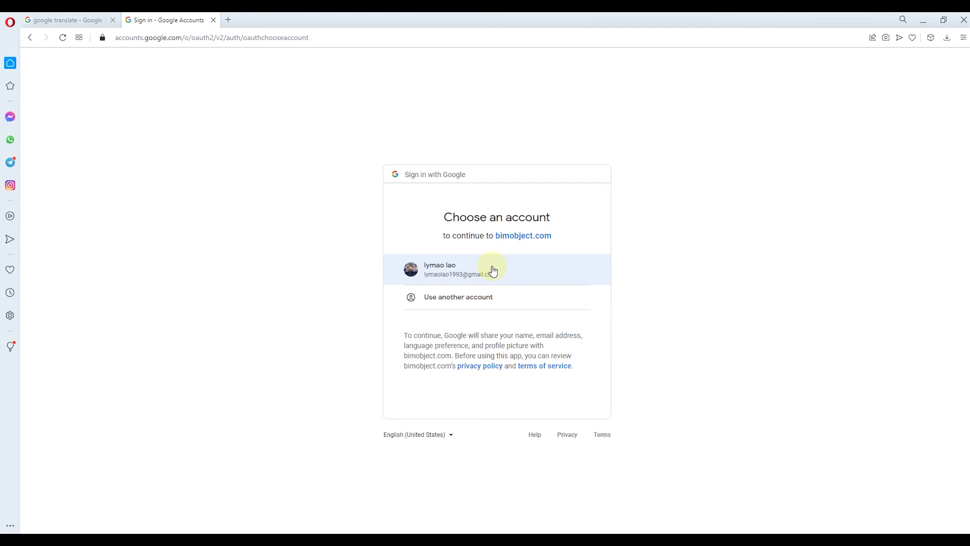
{"action": "left_click", "coordinate": [493, 271]}
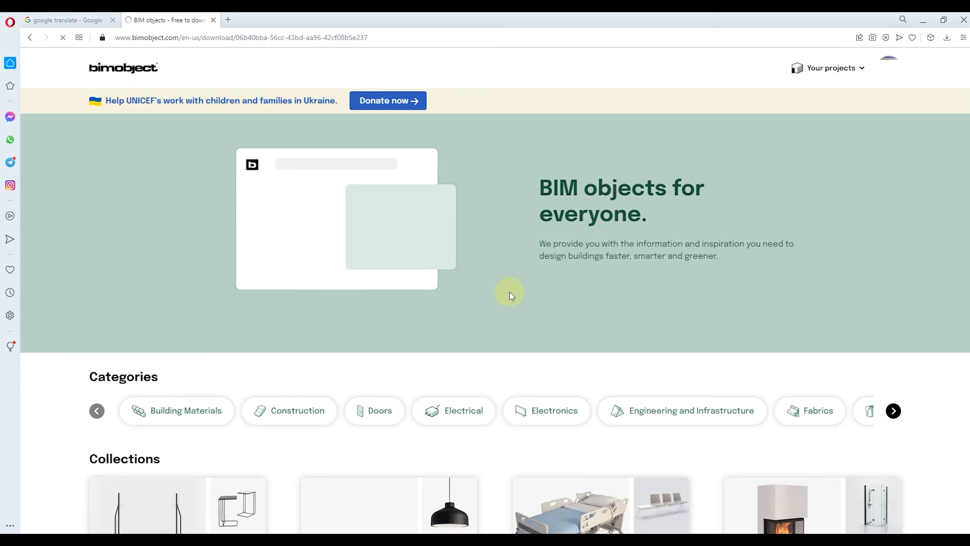
Download the product in Revit format, then close the file format chooser.
{"action": "scroll", "coordinate": [622, 245], "scroll_direction": "down", "scroll_amount": 2}
{"action": "scroll", "coordinate": [621, 248], "scroll_direction": "down", "scroll_amount": 2}
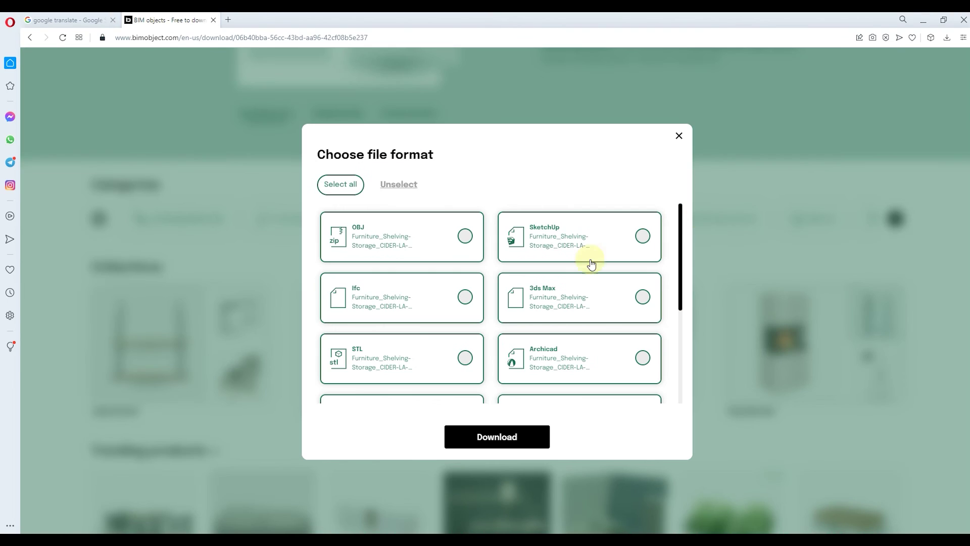
{"action": "scroll", "coordinate": [621, 273], "scroll_direction": "down", "scroll_amount": 1}
{"action": "scroll", "coordinate": [637, 264], "scroll_direction": "down", "scroll_amount": 1}
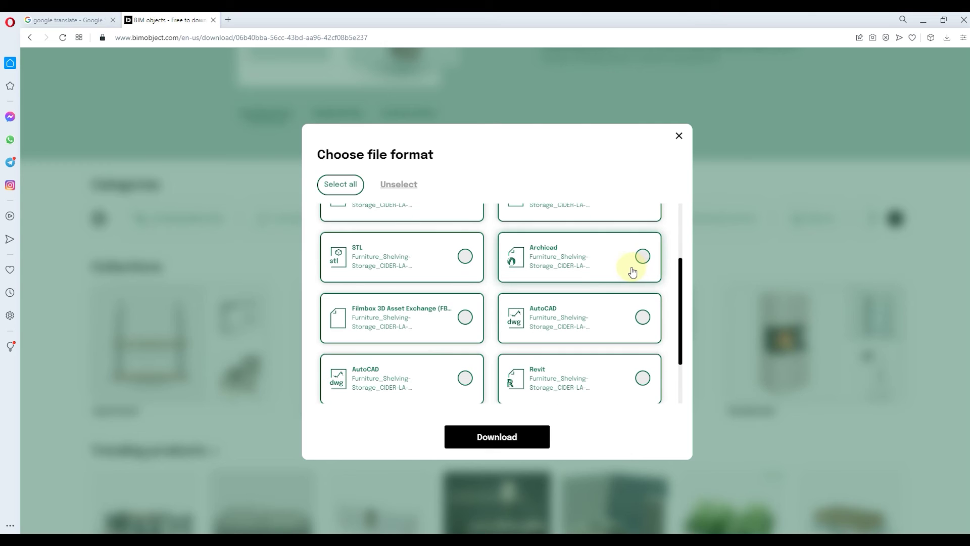
{"action": "scroll", "coordinate": [586, 303], "scroll_direction": "down", "scroll_amount": 1}
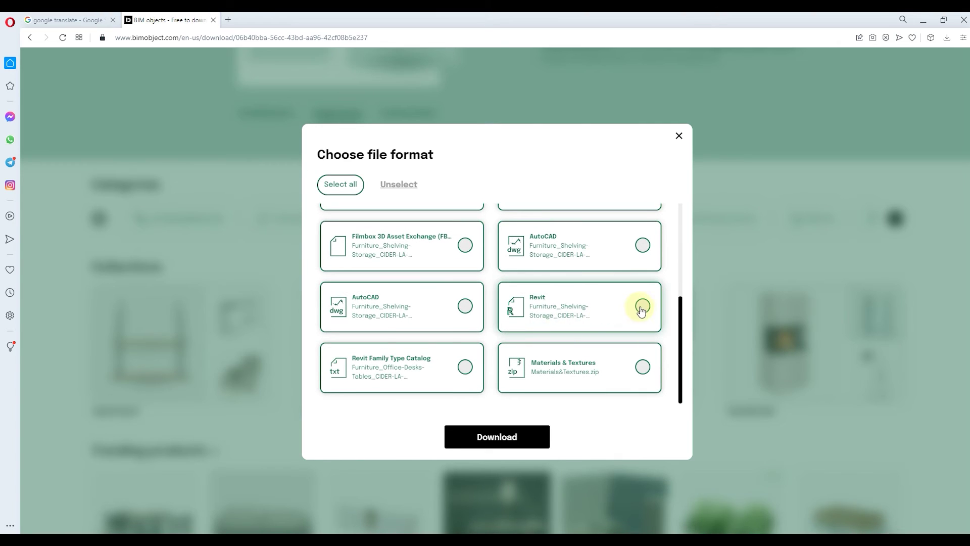
{"action": "left_click", "coordinate": [640, 305]}
{"action": "left_click", "coordinate": [515, 439]}
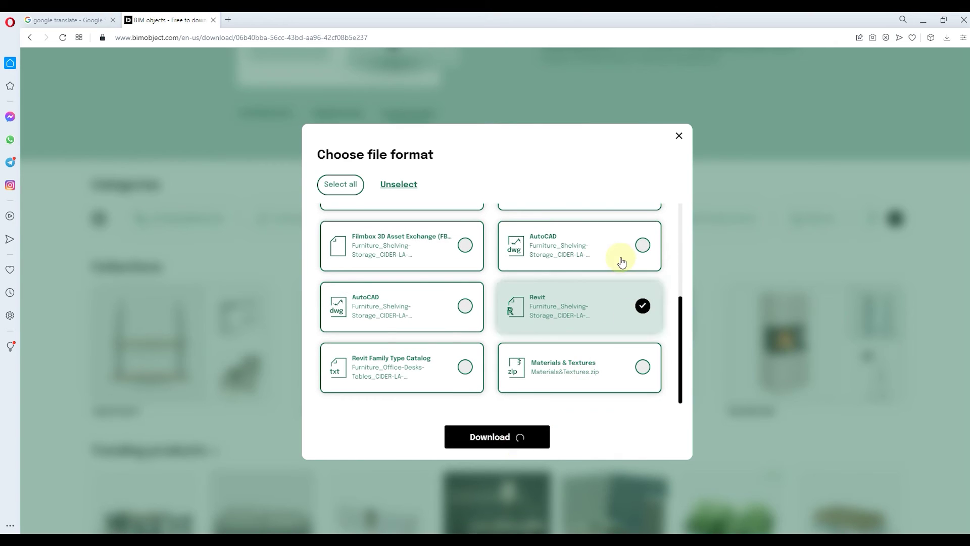
{"action": "left_click", "coordinate": [679, 135]}
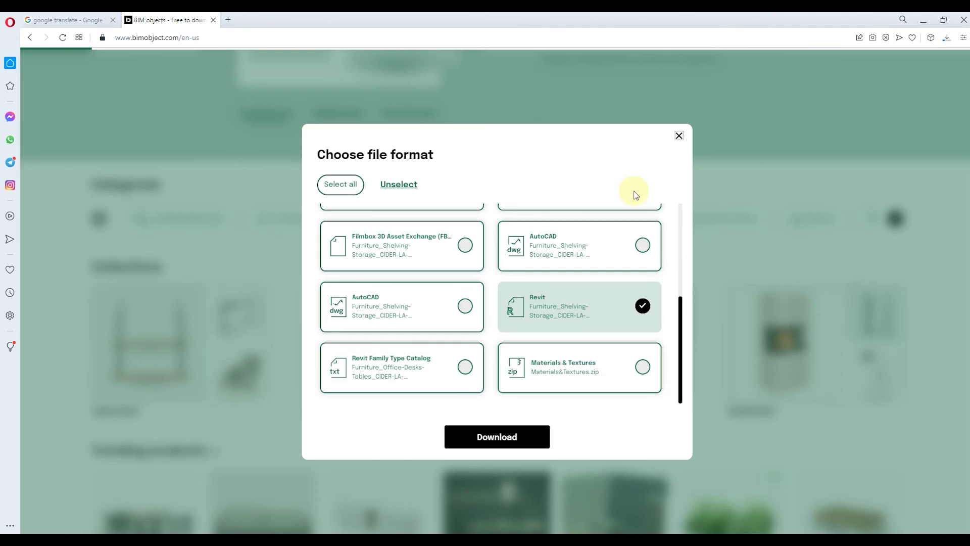
Search the BIMobject catalogue for toilet products.
{"action": "scroll", "coordinate": [545, 255], "scroll_direction": "down", "scroll_amount": 5}
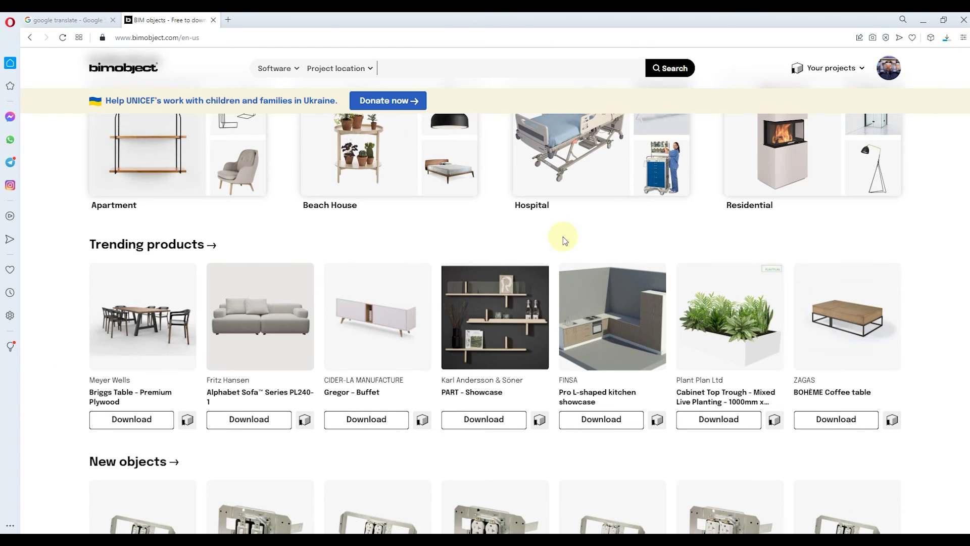
{"action": "scroll", "coordinate": [565, 236], "scroll_direction": "down", "scroll_amount": 3}
{"action": "scroll", "coordinate": [567, 235], "scroll_direction": "down", "scroll_amount": 5}
{"action": "scroll", "coordinate": [566, 235], "scroll_direction": "down", "scroll_amount": 3}
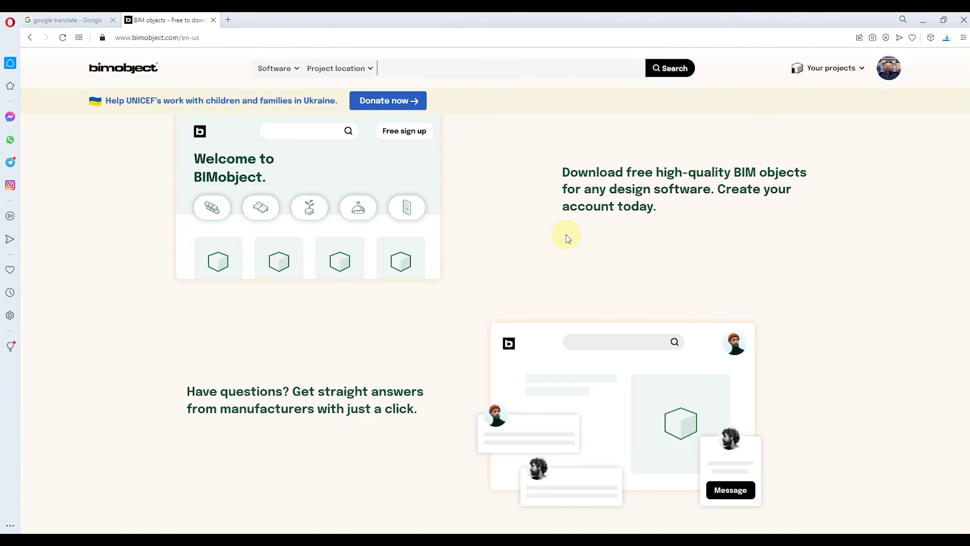
{"action": "scroll", "coordinate": [566, 235], "scroll_direction": "up", "scroll_amount": 2}
{"action": "scroll", "coordinate": [566, 235], "scroll_direction": "up", "scroll_amount": 4}
{"action": "scroll", "coordinate": [566, 235], "scroll_direction": "up", "scroll_amount": 3}
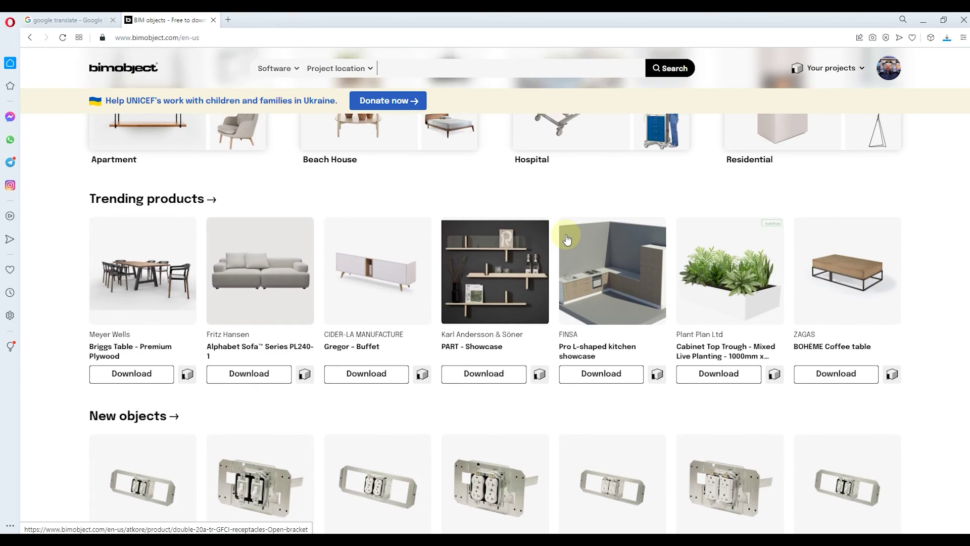
{"action": "scroll", "coordinate": [567, 236], "scroll_direction": "up", "scroll_amount": 4}
{"action": "scroll", "coordinate": [568, 240], "scroll_direction": "up", "scroll_amount": 2}
{"action": "scroll", "coordinate": [567, 234], "scroll_direction": "down", "scroll_amount": 1}
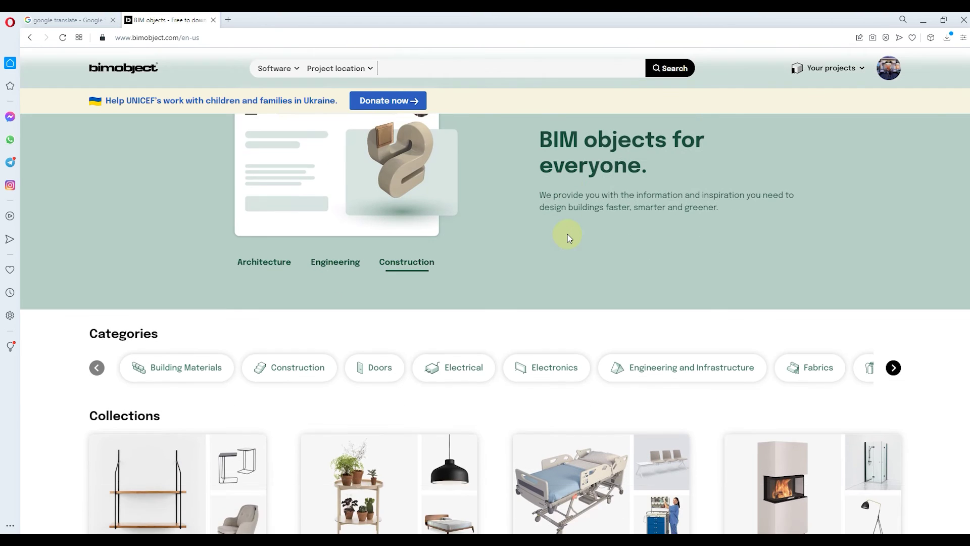
{"action": "scroll", "coordinate": [567, 234], "scroll_direction": "up", "scroll_amount": 1}
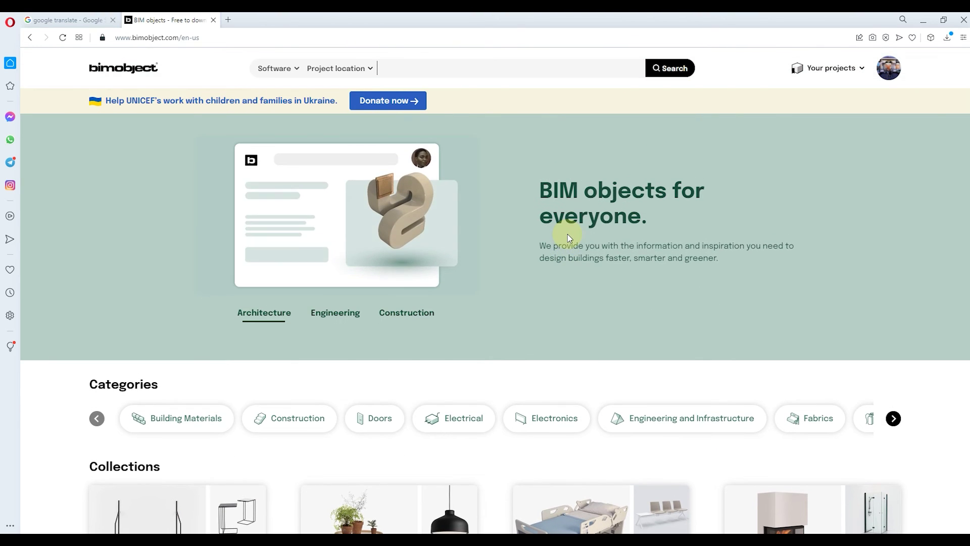
{"action": "left_click", "coordinate": [421, 75]}
{"action": "type", "text": "to"}
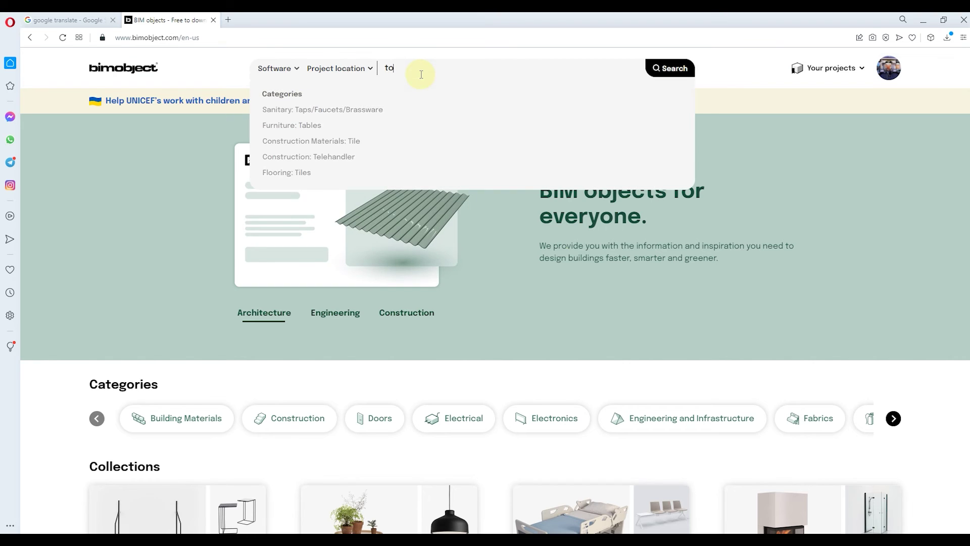
{"action": "type", "text": "i"}
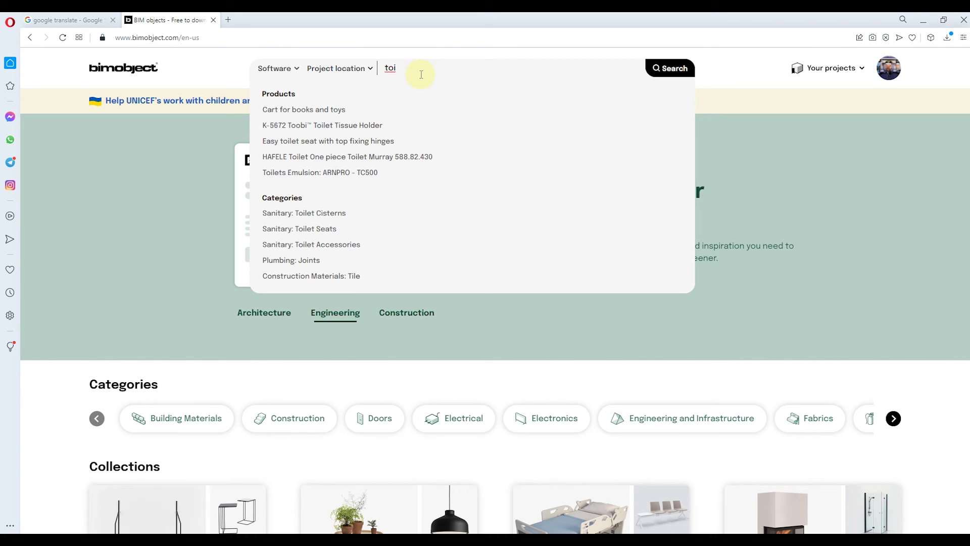
{"action": "type", "text": "let"}
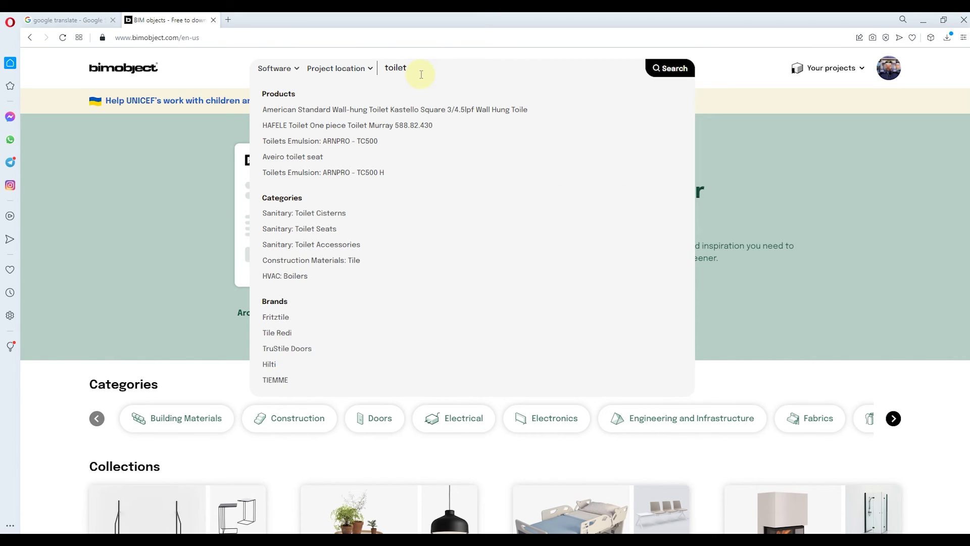
{"action": "key", "text": "Return"}
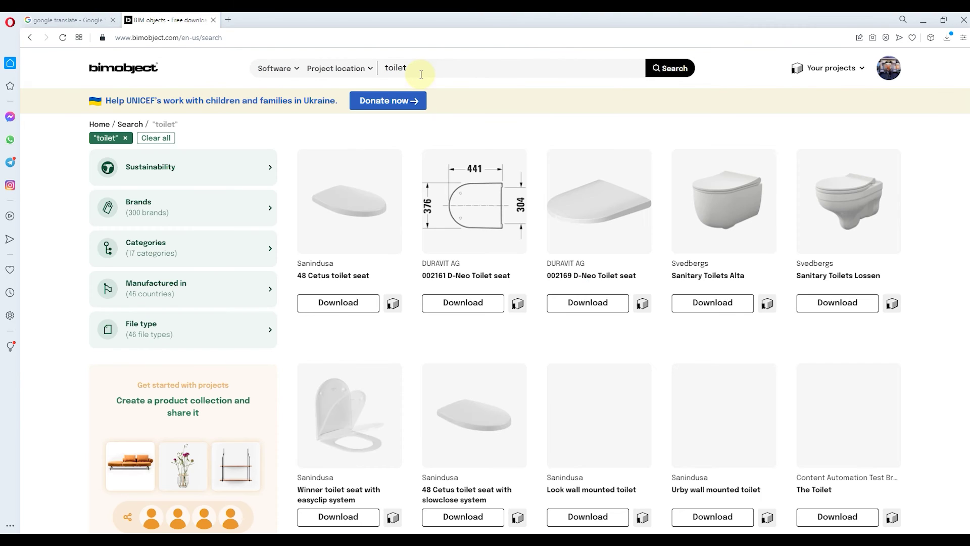
Scroll down the toilet results and go to page 3 of the listing.
{"action": "scroll", "coordinate": [468, 248], "scroll_direction": "down", "scroll_amount": 5}
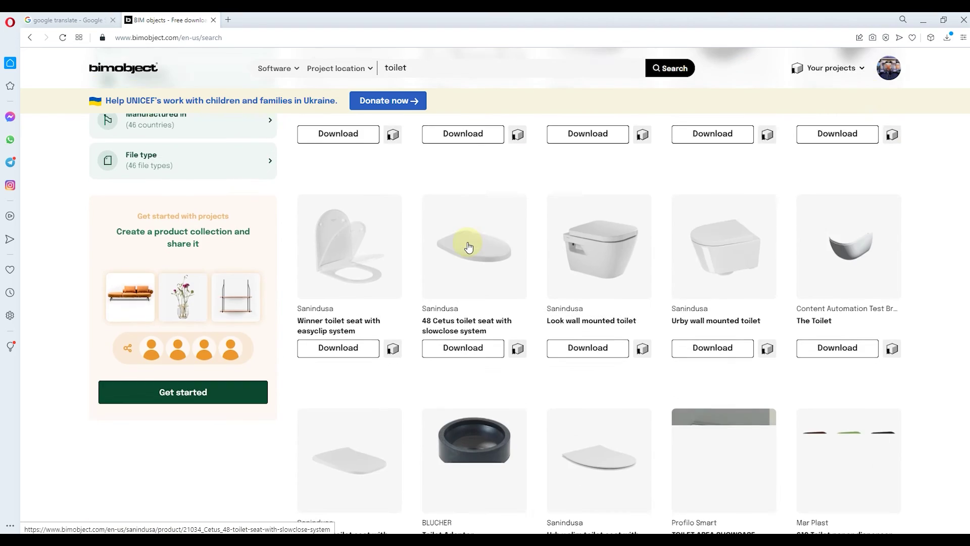
{"action": "scroll", "coordinate": [468, 246], "scroll_direction": "down", "scroll_amount": 5}
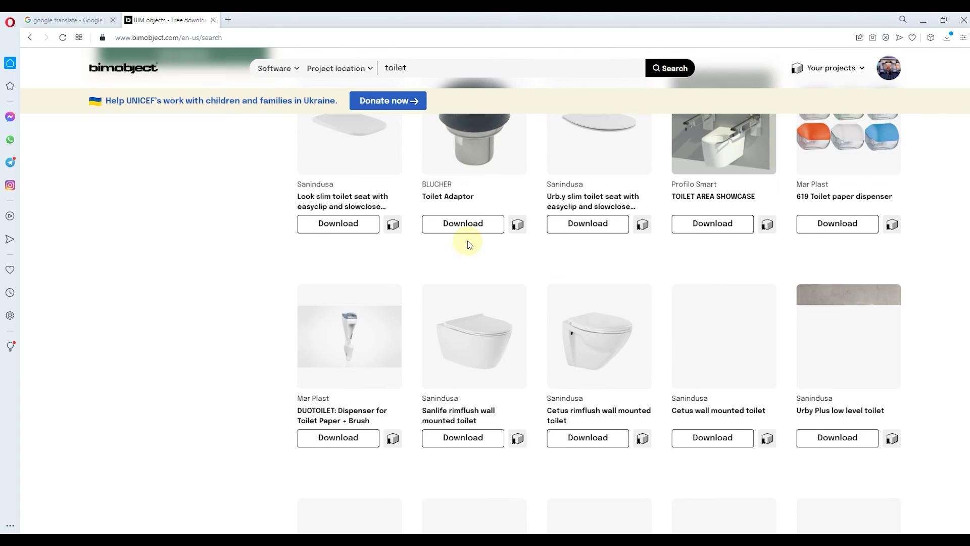
{"action": "scroll", "coordinate": [468, 245], "scroll_direction": "down", "scroll_amount": 3}
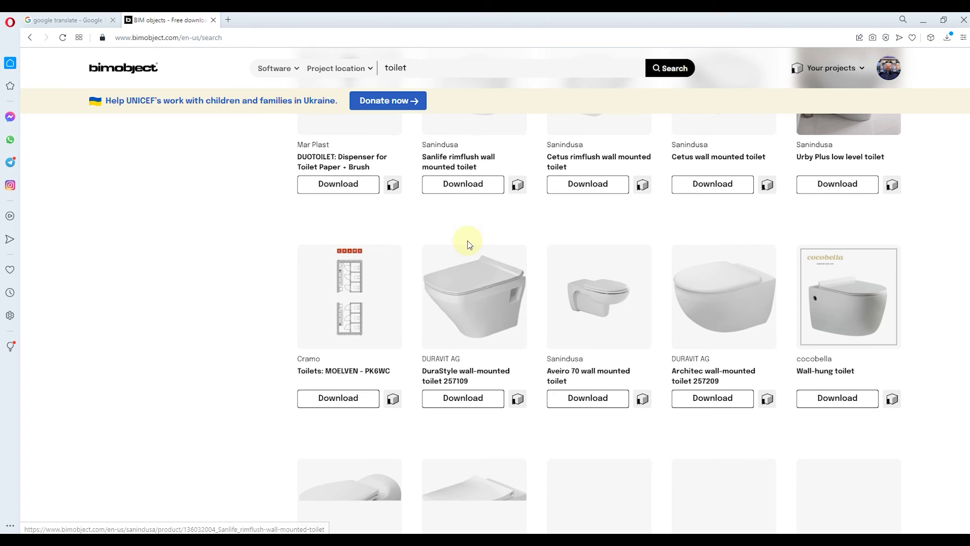
{"action": "scroll", "coordinate": [468, 241], "scroll_direction": "down", "scroll_amount": 4}
{"action": "scroll", "coordinate": [469, 244], "scroll_direction": "down", "scroll_amount": 3}
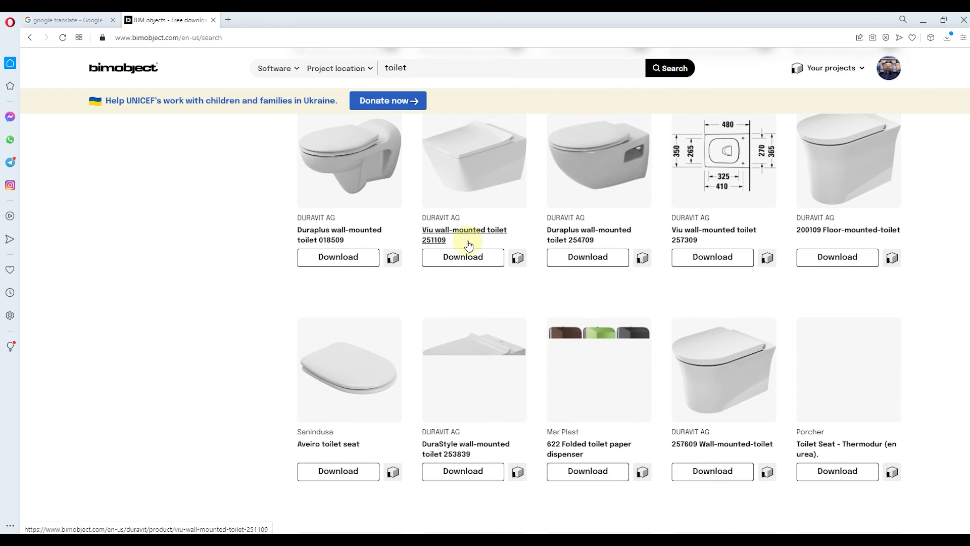
{"action": "scroll", "coordinate": [469, 245], "scroll_direction": "down", "scroll_amount": 2}
{"action": "scroll", "coordinate": [468, 246], "scroll_direction": "down", "scroll_amount": 4}
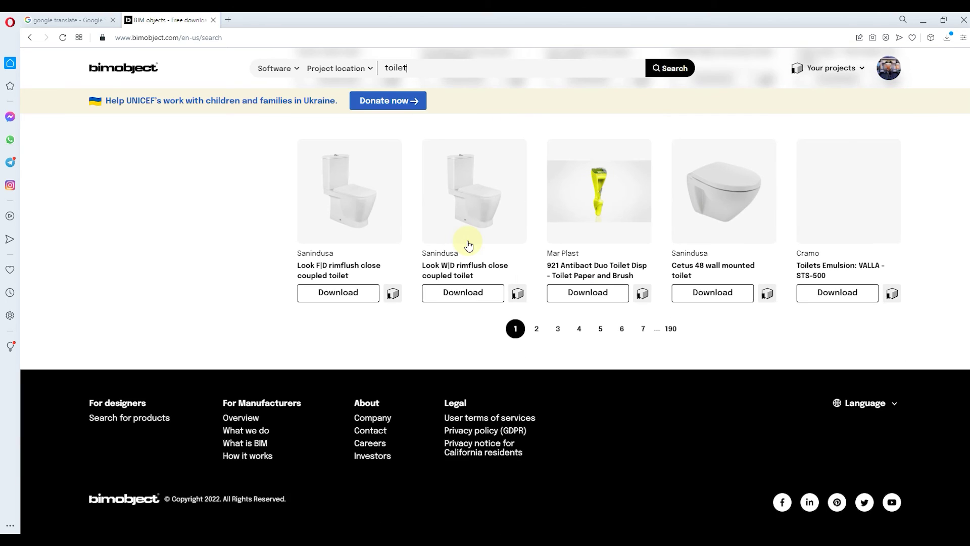
{"action": "left_click", "coordinate": [559, 330]}
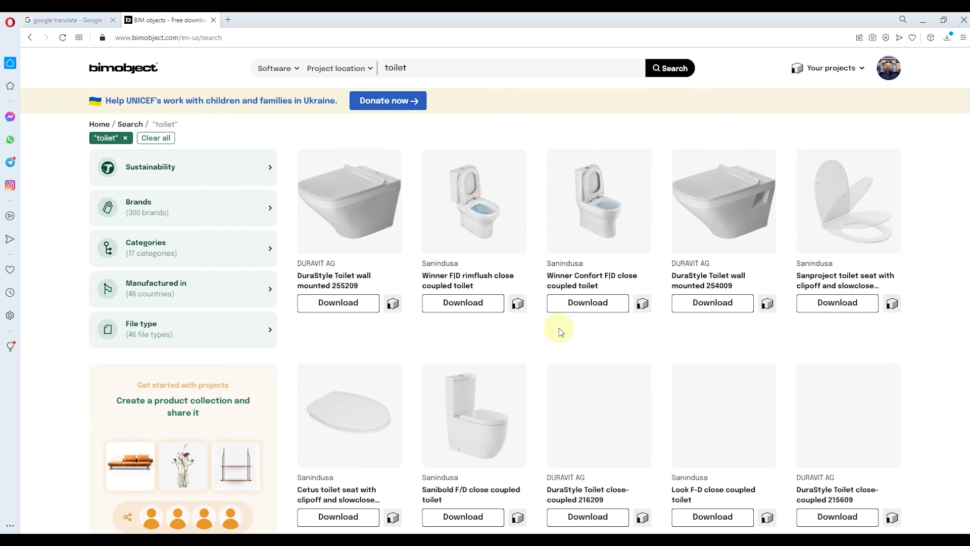
Scroll down through page 3 of the toilet results.
{"action": "scroll", "coordinate": [559, 329], "scroll_direction": "down", "scroll_amount": 3}
{"action": "scroll", "coordinate": [559, 331], "scroll_direction": "down", "scroll_amount": 4}
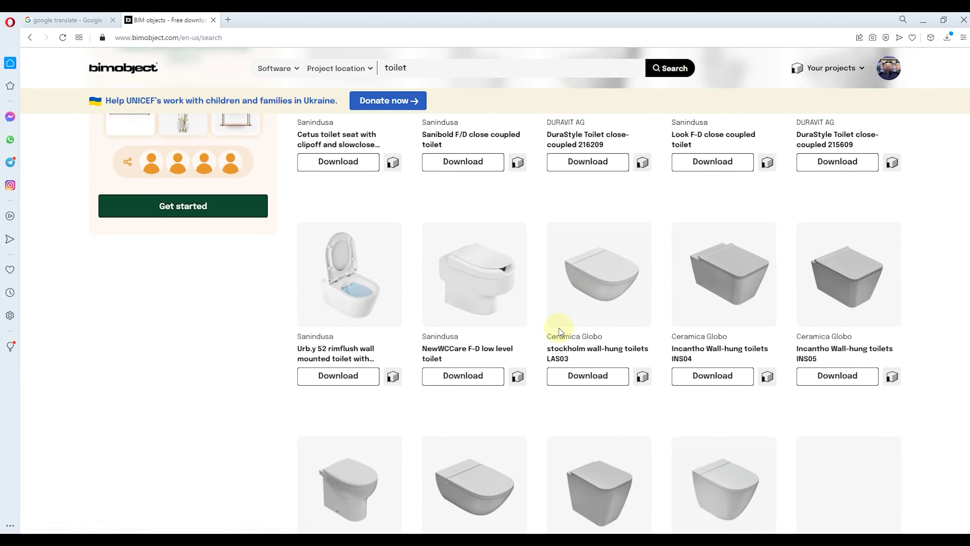
{"action": "scroll", "coordinate": [559, 331], "scroll_direction": "down", "scroll_amount": 5}
{"action": "scroll", "coordinate": [559, 331], "scroll_direction": "down", "scroll_amount": 2}
{"action": "scroll", "coordinate": [559, 331], "scroll_direction": "down", "scroll_amount": 3}
{"action": "scroll", "coordinate": [559, 331], "scroll_direction": "down", "scroll_amount": 3}
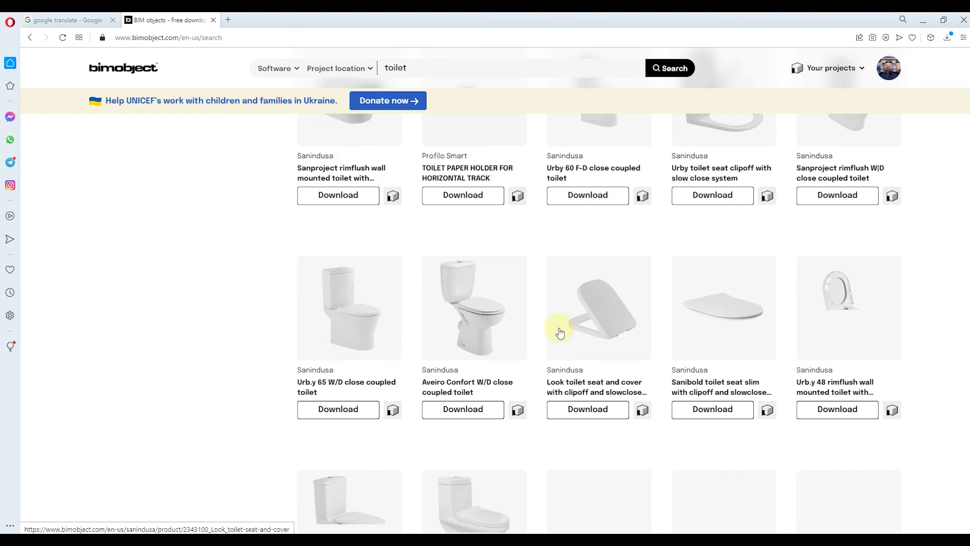
{"action": "scroll", "coordinate": [559, 331], "scroll_direction": "down", "scroll_amount": 4}
{"action": "scroll", "coordinate": [559, 331], "scroll_direction": "down", "scroll_amount": 5}
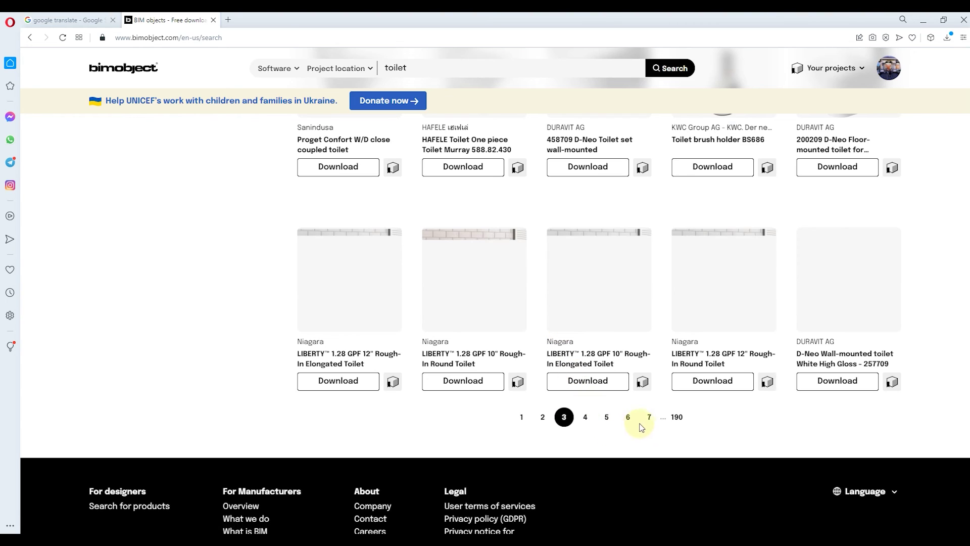
Jump to page 7 of the toilet results and scroll through it.
{"action": "left_click", "coordinate": [649, 418]}
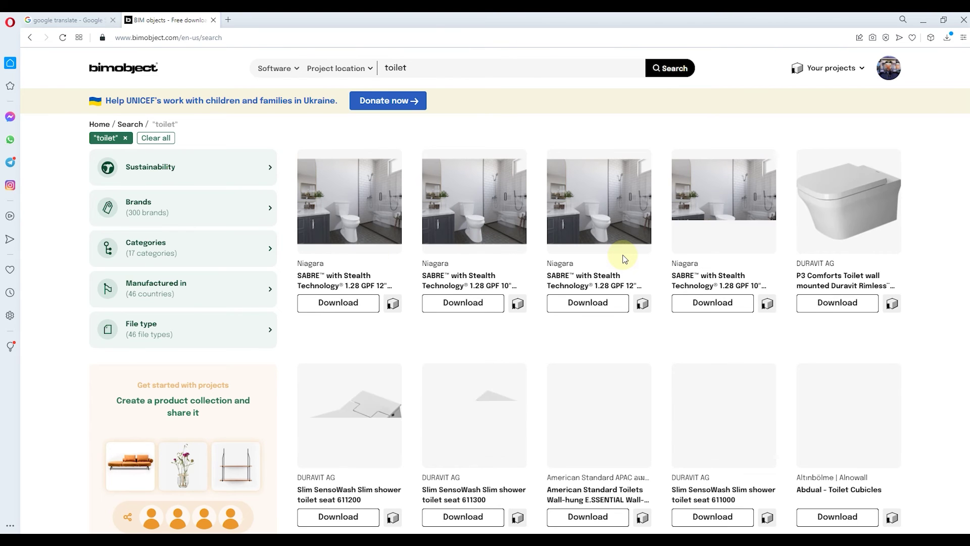
{"action": "scroll", "coordinate": [638, 260], "scroll_direction": "down", "scroll_amount": 3}
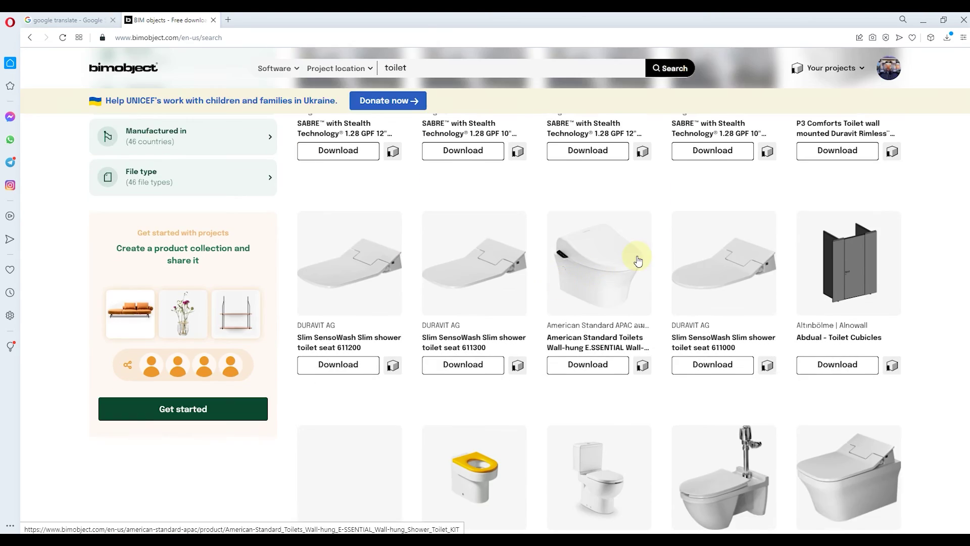
{"action": "scroll", "coordinate": [638, 260], "scroll_direction": "down", "scroll_amount": 3}
{"action": "scroll", "coordinate": [558, 260], "scroll_direction": "down", "scroll_amount": 3}
{"action": "scroll", "coordinate": [569, 254], "scroll_direction": "down", "scroll_amount": 4}
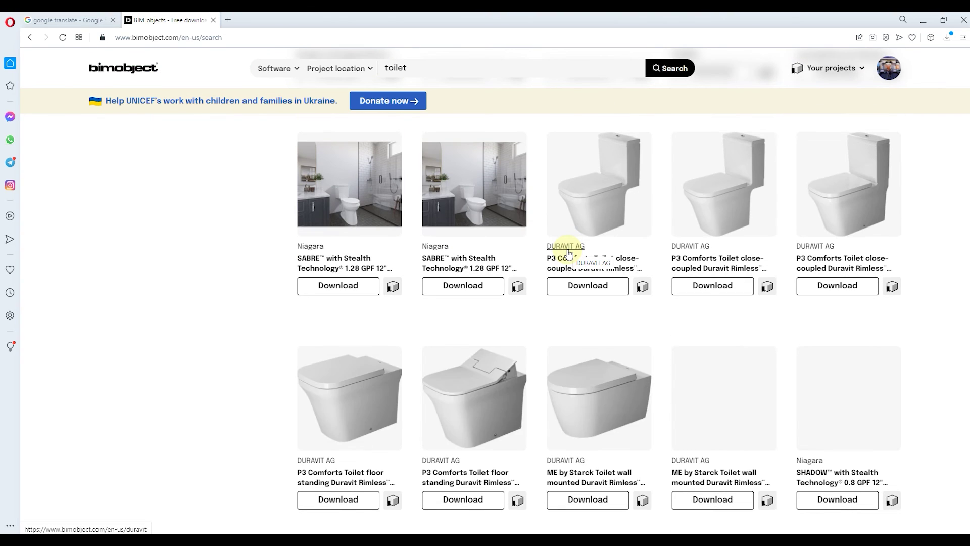
{"action": "scroll", "coordinate": [511, 216], "scroll_direction": "up", "scroll_amount": 3}
Replace the search term 'toilet' with 'kitchen' and run the search.
{"action": "double_click", "coordinate": [431, 67]}
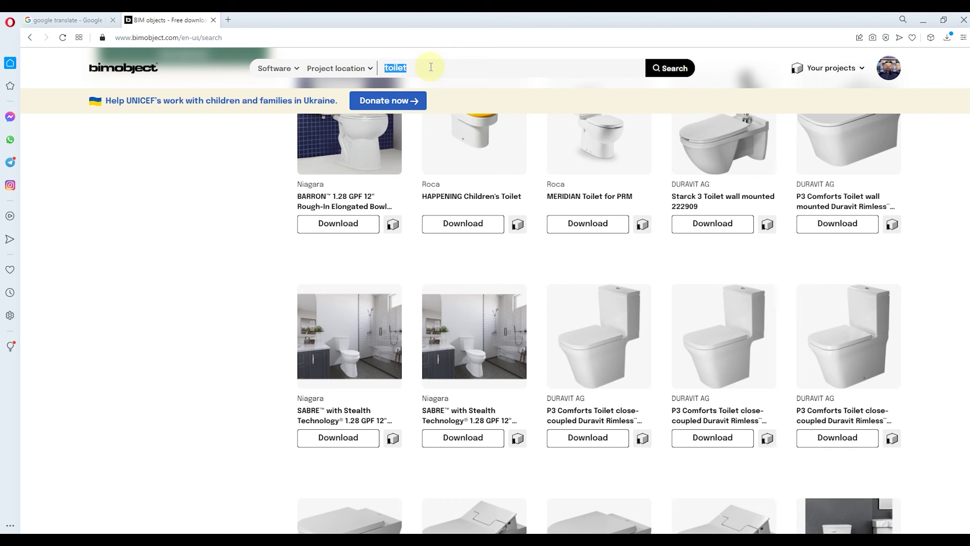
{"action": "type", "text": "ki"}
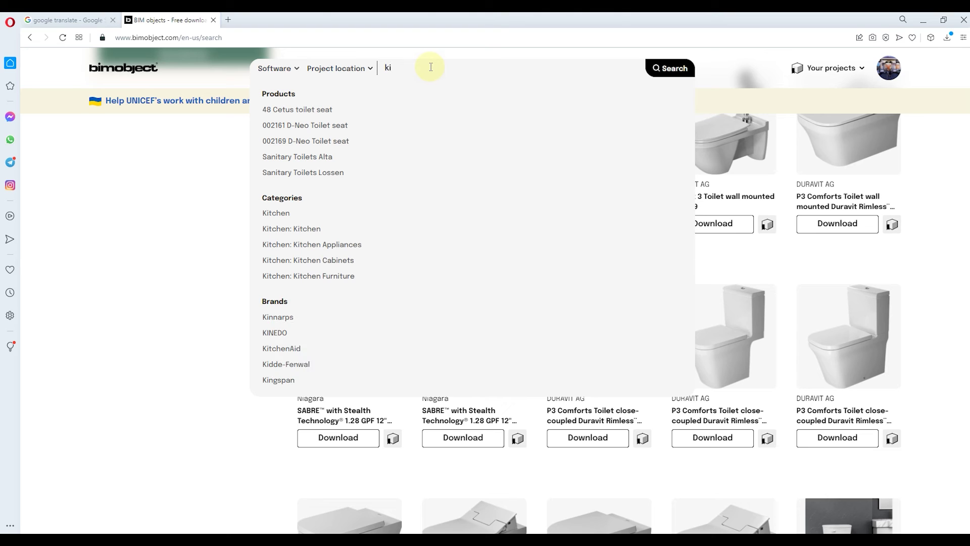
{"action": "type", "text": "t"}
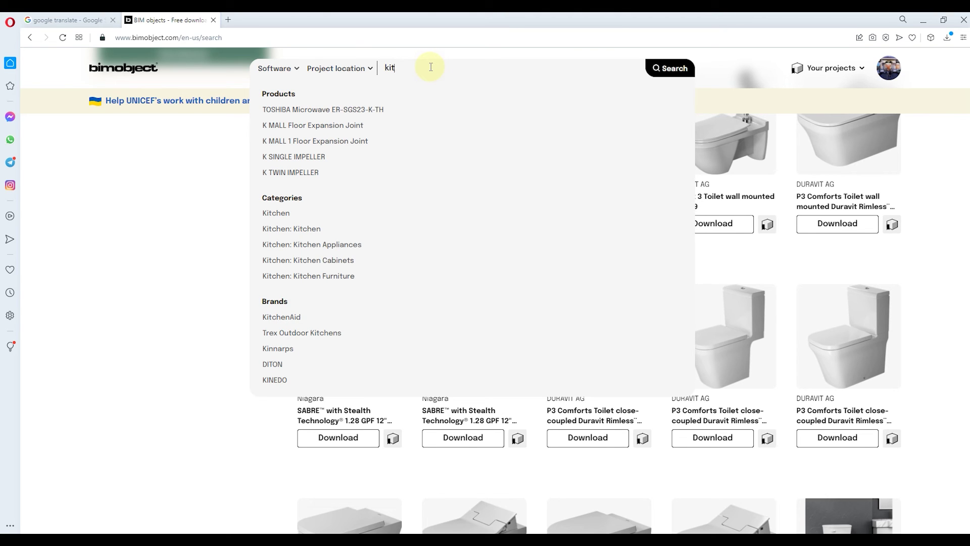
{"action": "type", "text": "che"}
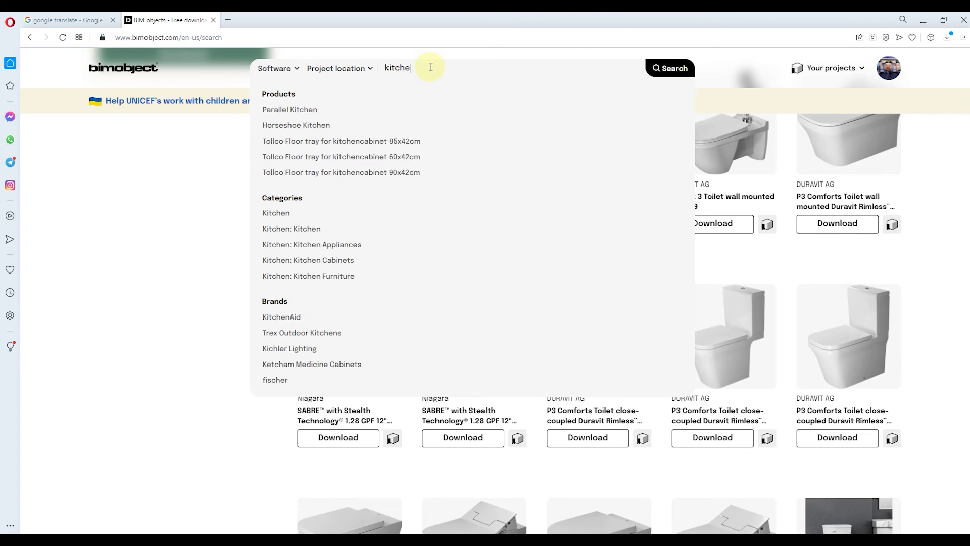
{"action": "type", "text": "n"}
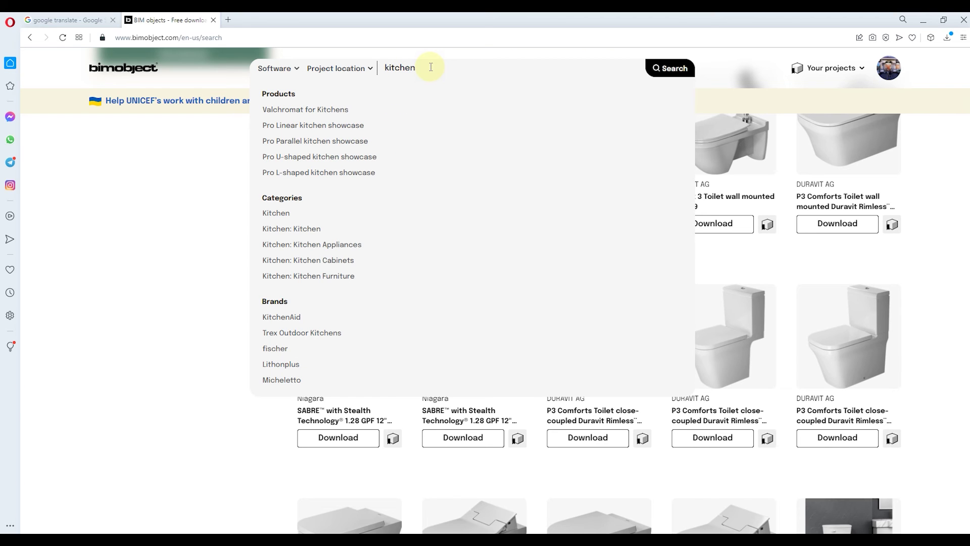
{"action": "key", "text": "Return"}
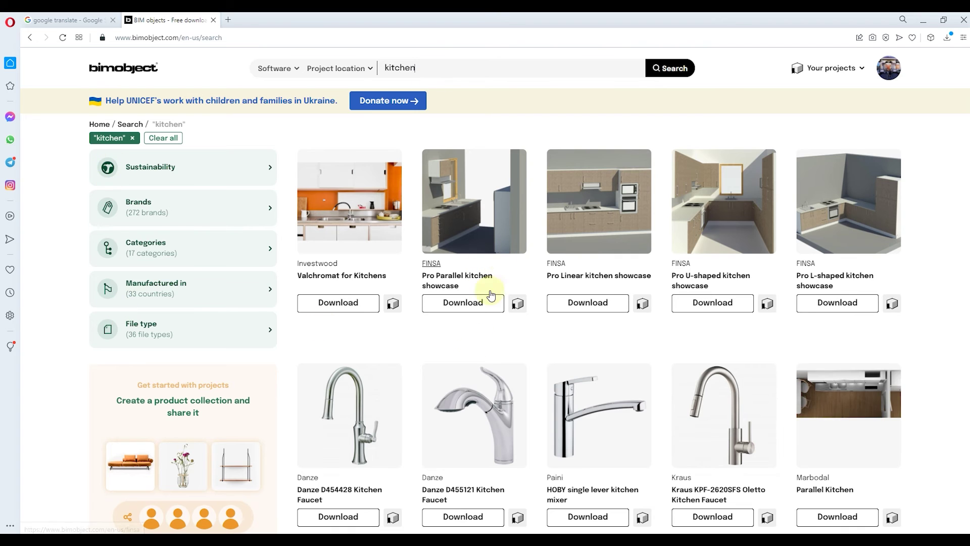
Scroll through the kitchen results to the pagination bar and open page 3 of 132.
{"action": "scroll", "coordinate": [728, 289], "scroll_direction": "down", "scroll_amount": 4}
{"action": "scroll", "coordinate": [700, 292], "scroll_direction": "down", "scroll_amount": 2}
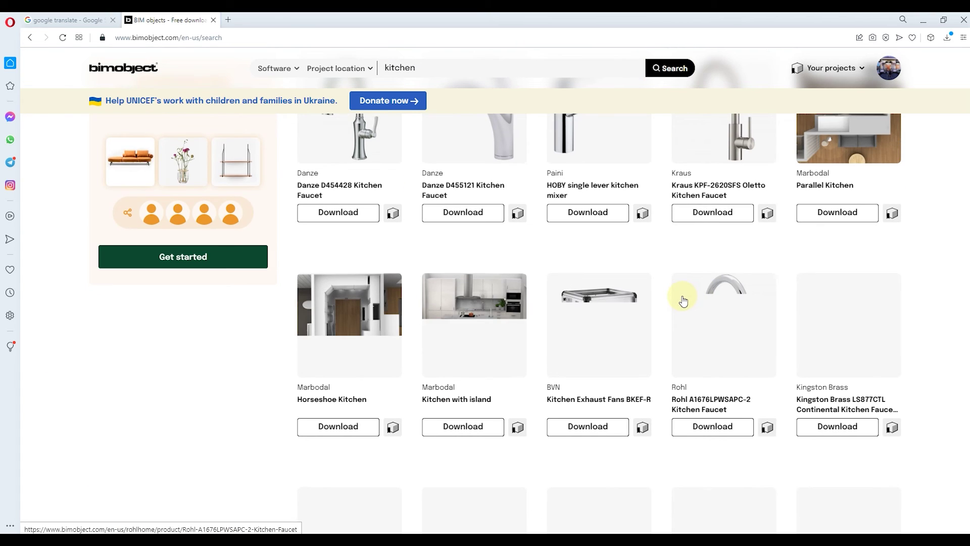
{"action": "scroll", "coordinate": [563, 340], "scroll_direction": "up", "scroll_amount": 2}
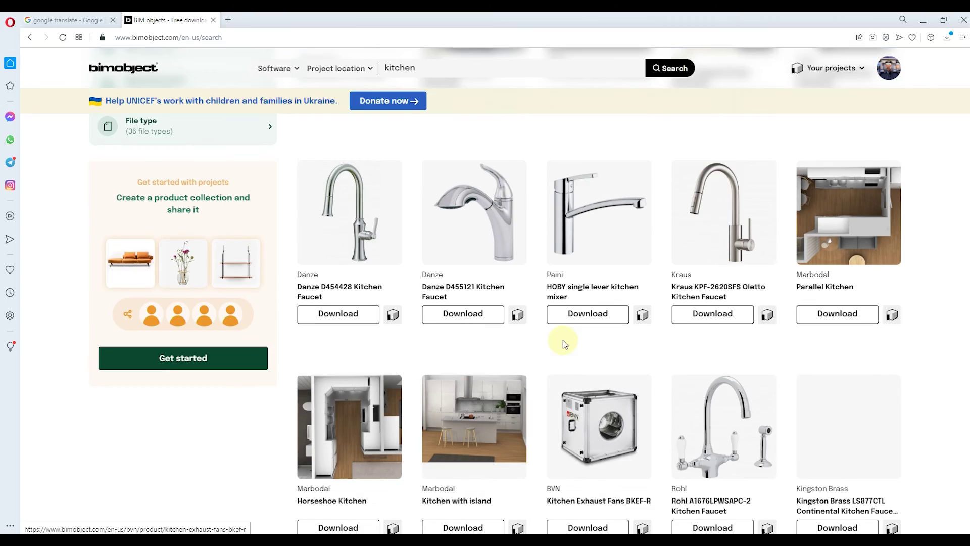
{"action": "scroll", "coordinate": [564, 345], "scroll_direction": "up", "scroll_amount": 1}
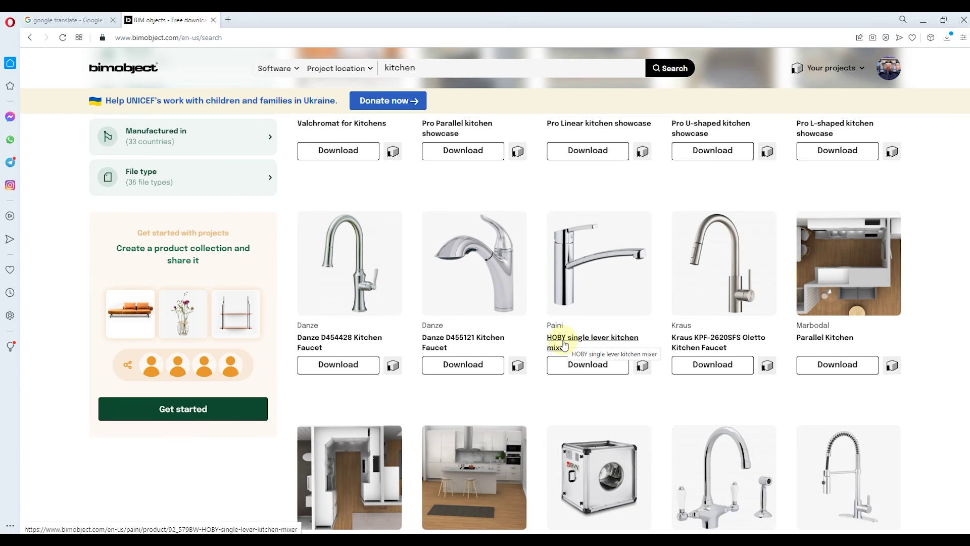
{"action": "scroll", "coordinate": [564, 344], "scroll_direction": "down", "scroll_amount": 5}
{"action": "scroll", "coordinate": [564, 344], "scroll_direction": "down", "scroll_amount": 4}
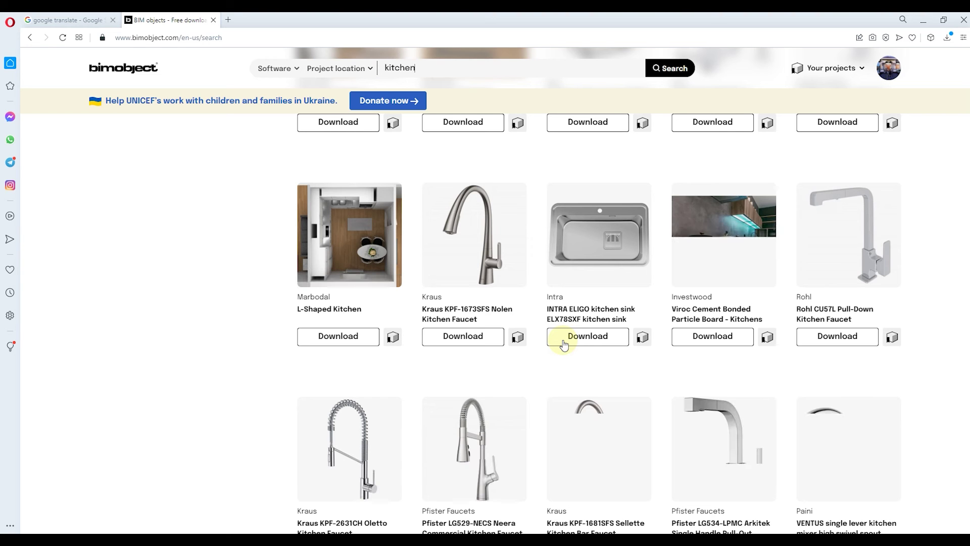
{"action": "scroll", "coordinate": [564, 344], "scroll_direction": "down", "scroll_amount": 5}
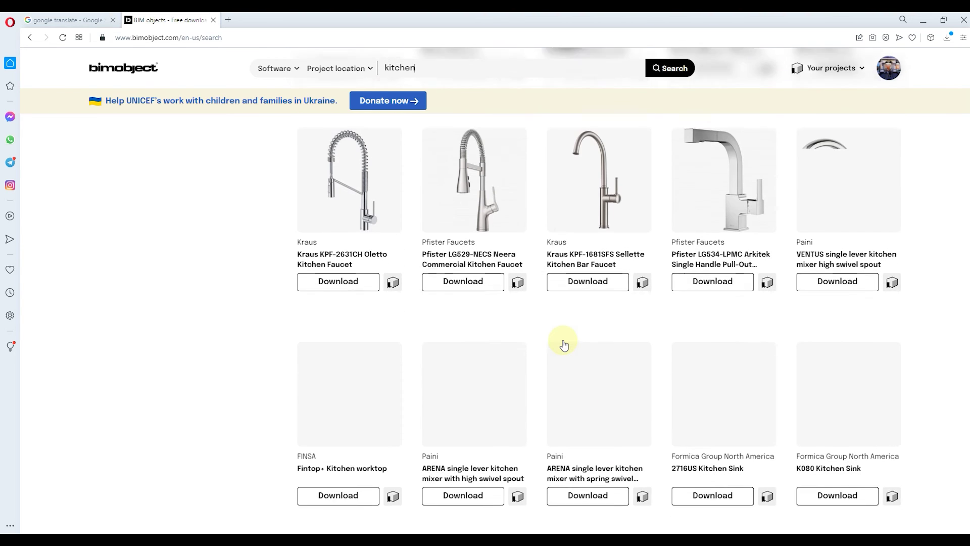
{"action": "scroll", "coordinate": [563, 343], "scroll_direction": "up", "scroll_amount": 1}
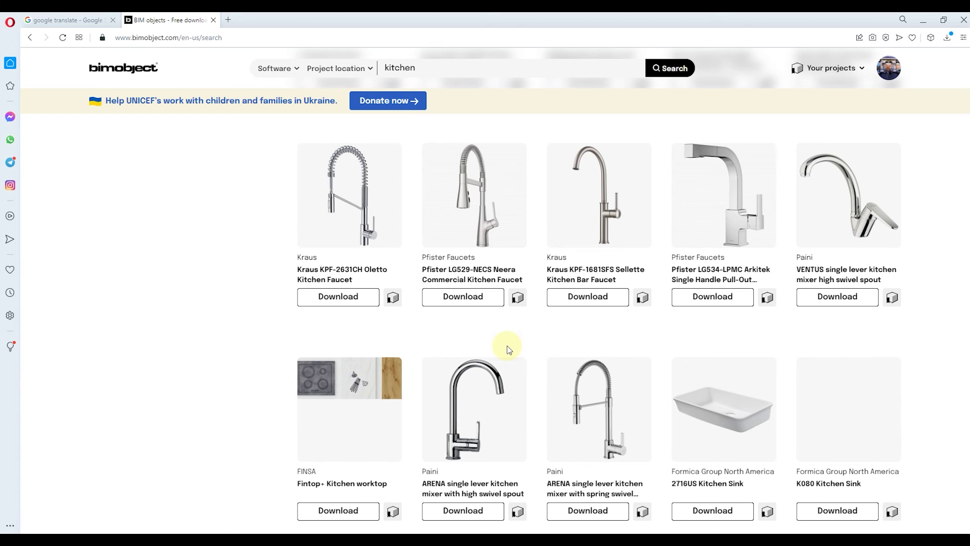
{"action": "scroll", "coordinate": [528, 341], "scroll_direction": "down", "scroll_amount": 3}
{"action": "scroll", "coordinate": [528, 342], "scroll_direction": "down", "scroll_amount": 3}
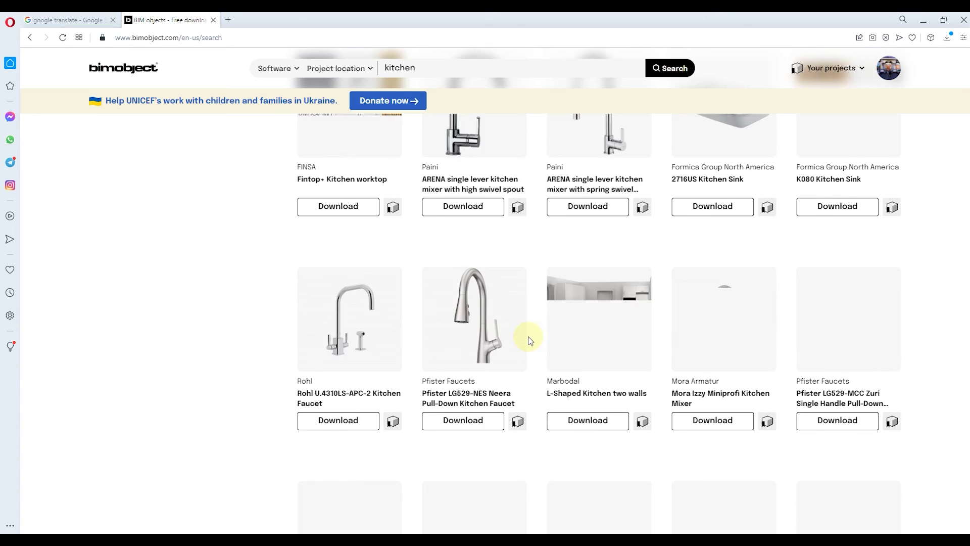
{"action": "scroll", "coordinate": [528, 341], "scroll_direction": "down", "scroll_amount": 2}
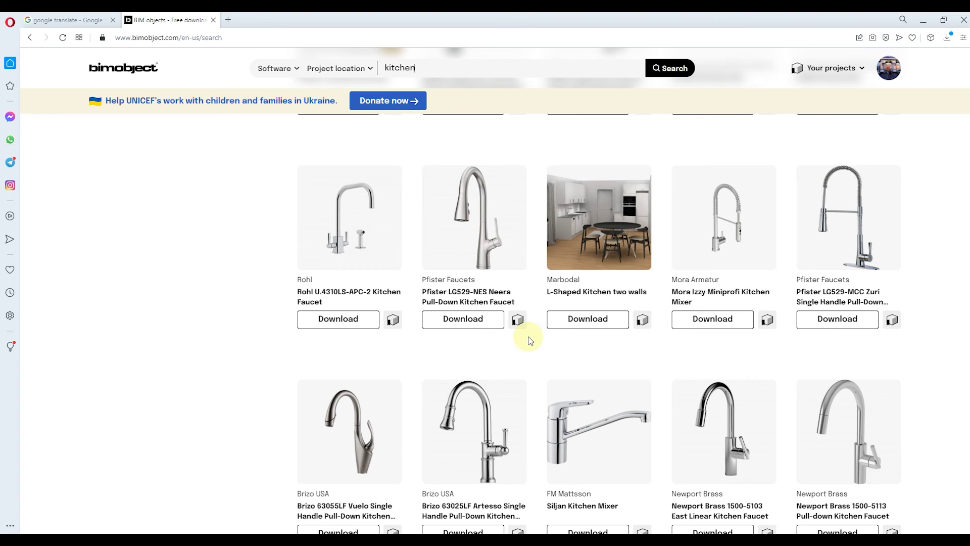
{"action": "scroll", "coordinate": [530, 340], "scroll_direction": "down", "scroll_amount": 2}
{"action": "scroll", "coordinate": [513, 372], "scroll_direction": "down", "scroll_amount": 2}
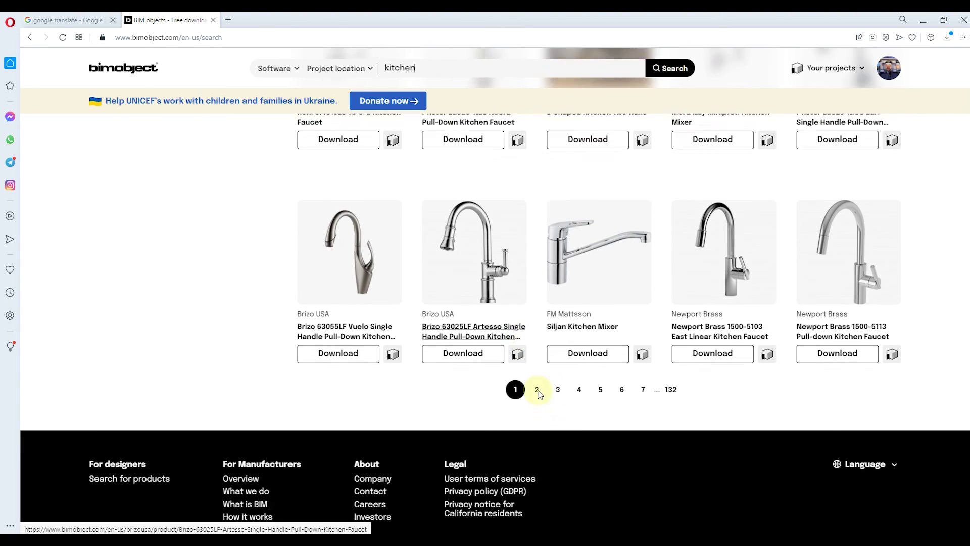
{"action": "left_click", "coordinate": [565, 366]}
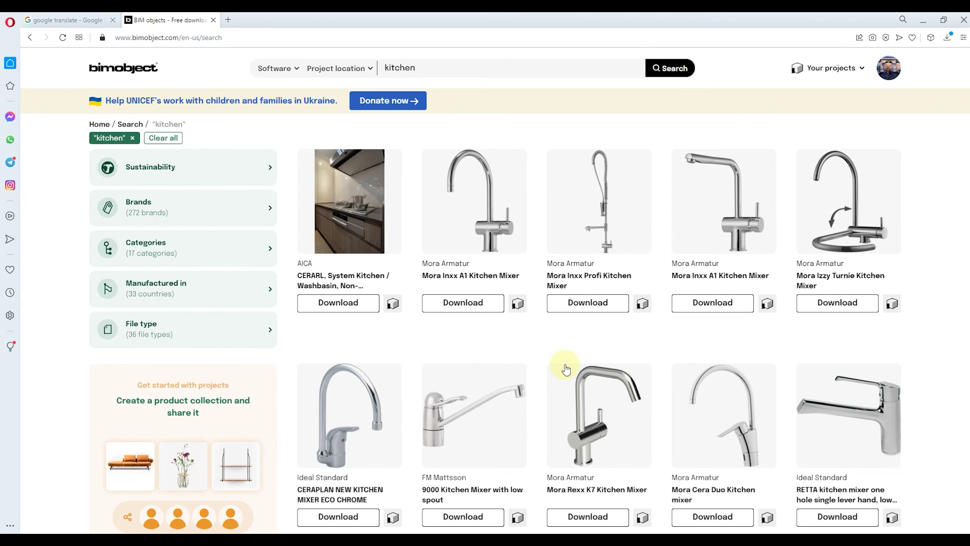
{"action": "scroll", "coordinate": [566, 369], "scroll_direction": "down", "scroll_amount": 5}
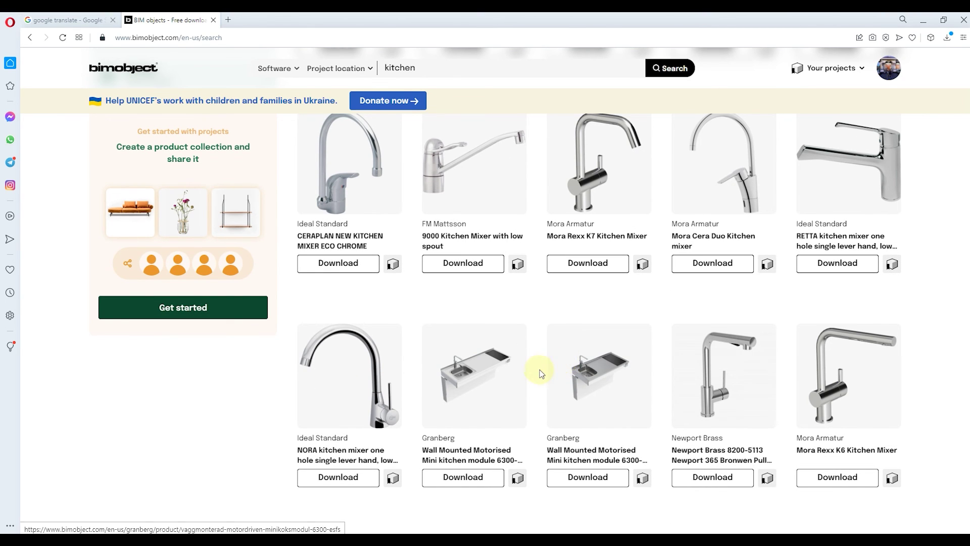
{"action": "scroll", "coordinate": [546, 374], "scroll_direction": "down", "scroll_amount": 4}
{"action": "scroll", "coordinate": [545, 365], "scroll_direction": "up", "scroll_amount": 2}
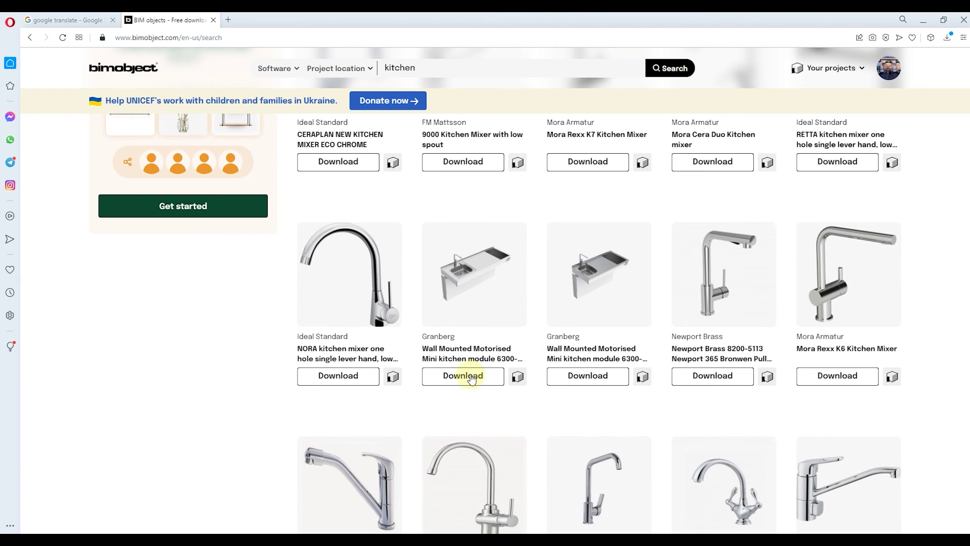
Download the Revit file of the Granberg wall-mounted motorised mini kitchen module.
{"action": "left_click", "coordinate": [461, 374]}
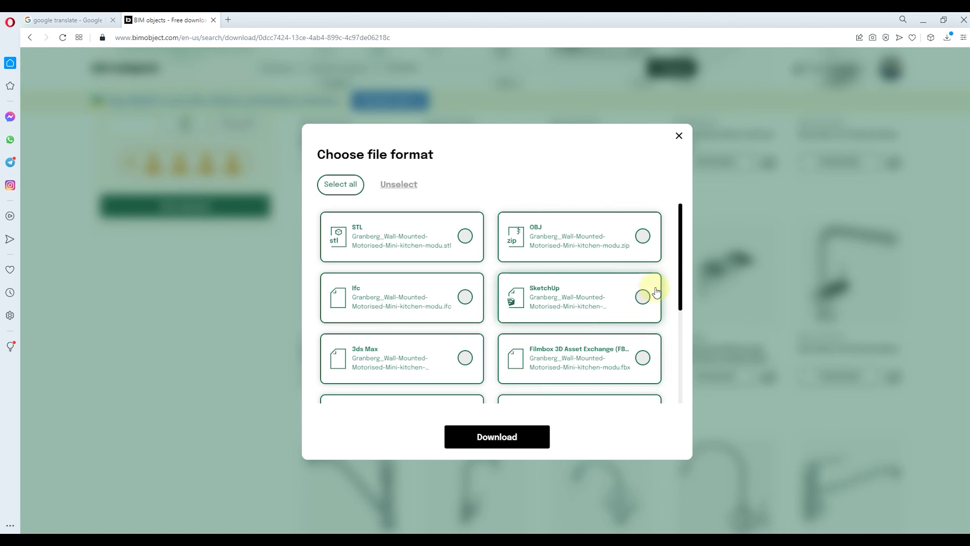
{"action": "scroll", "coordinate": [586, 326], "scroll_direction": "down", "scroll_amount": 3}
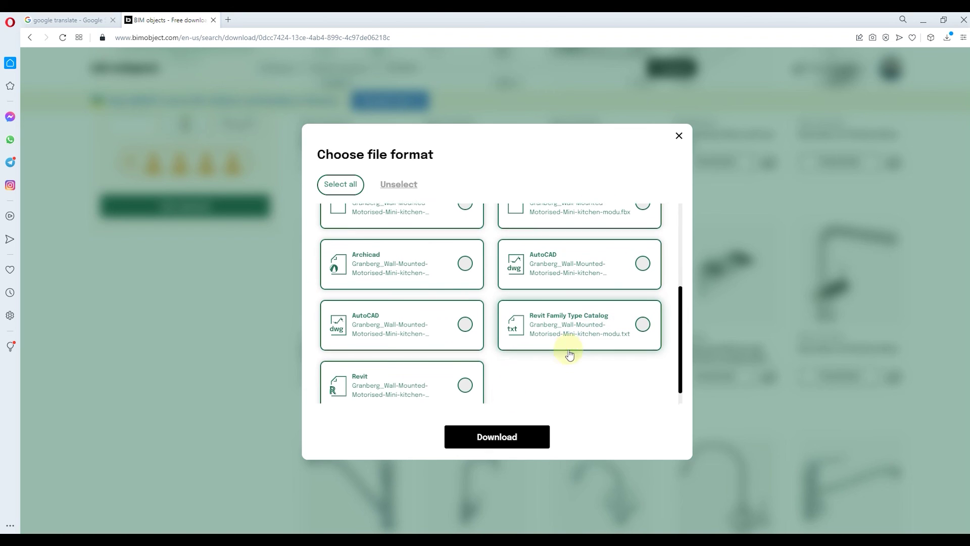
{"action": "scroll", "coordinate": [561, 354], "scroll_direction": "down", "scroll_amount": 1}
{"action": "left_click", "coordinate": [465, 367]}
{"action": "left_click", "coordinate": [508, 447]}
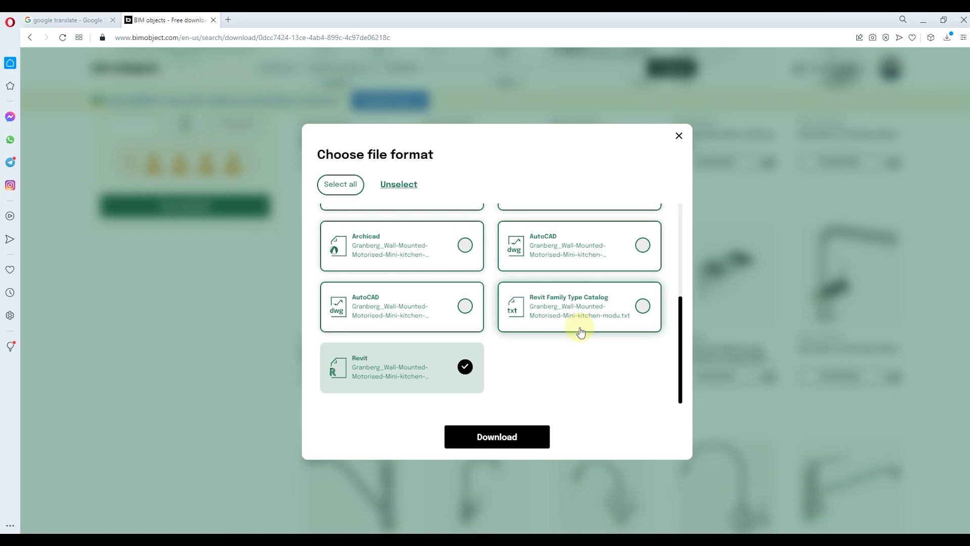
{"action": "left_click", "coordinate": [678, 137]}
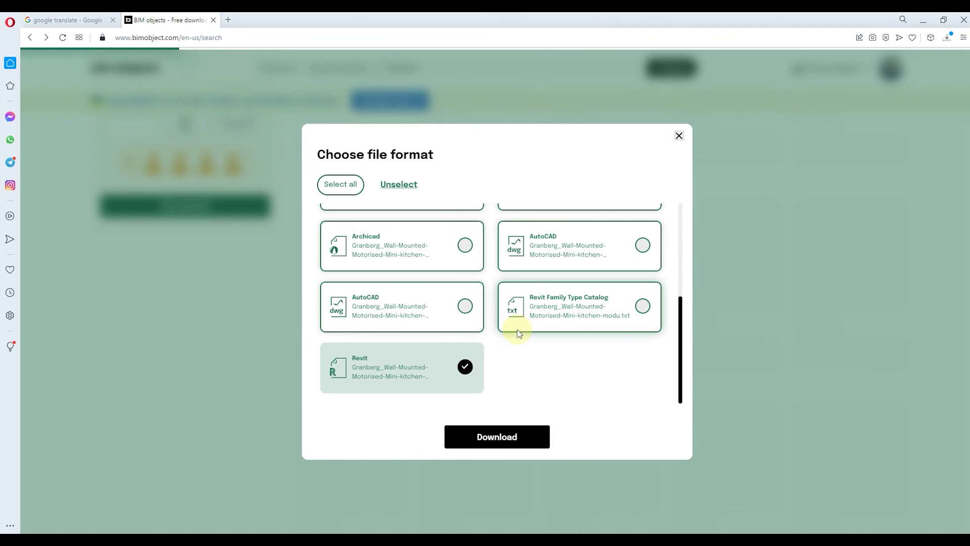
{"action": "scroll", "coordinate": [568, 303], "scroll_direction": "down", "scroll_amount": 4}
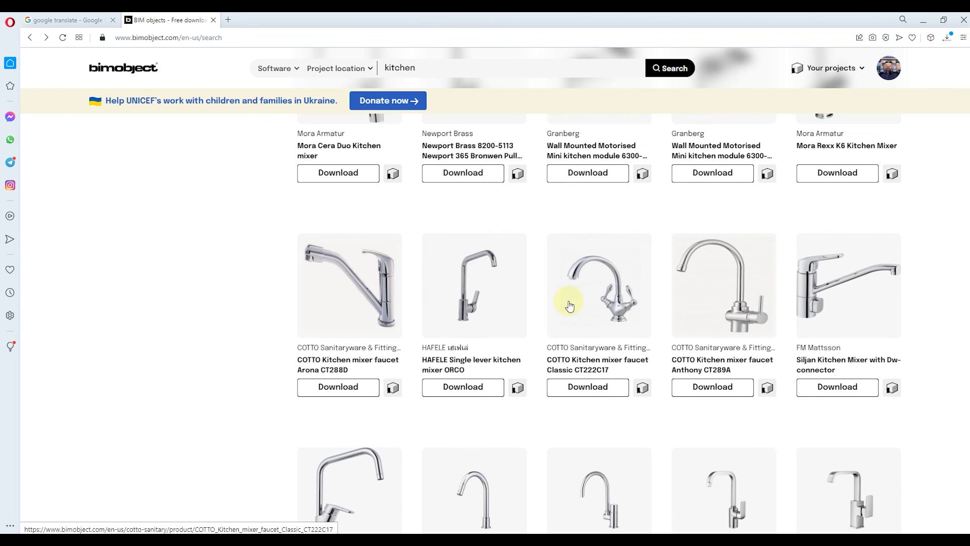
Download the Revit file of the Roca BEVERLY 500 double bowl kitchen sink.
{"action": "scroll", "coordinate": [570, 306], "scroll_direction": "down", "scroll_amount": 5}
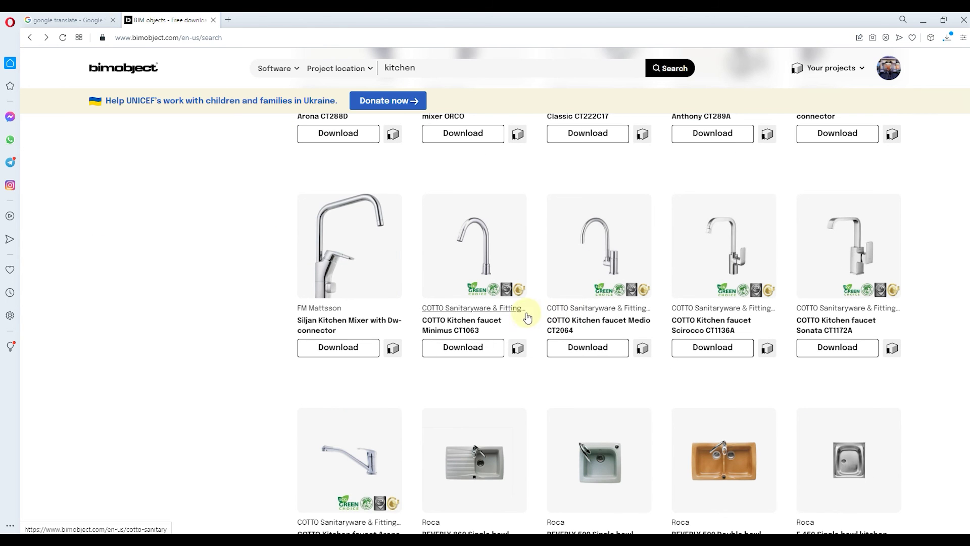
{"action": "scroll", "coordinate": [568, 283], "scroll_direction": "down", "scroll_amount": 5}
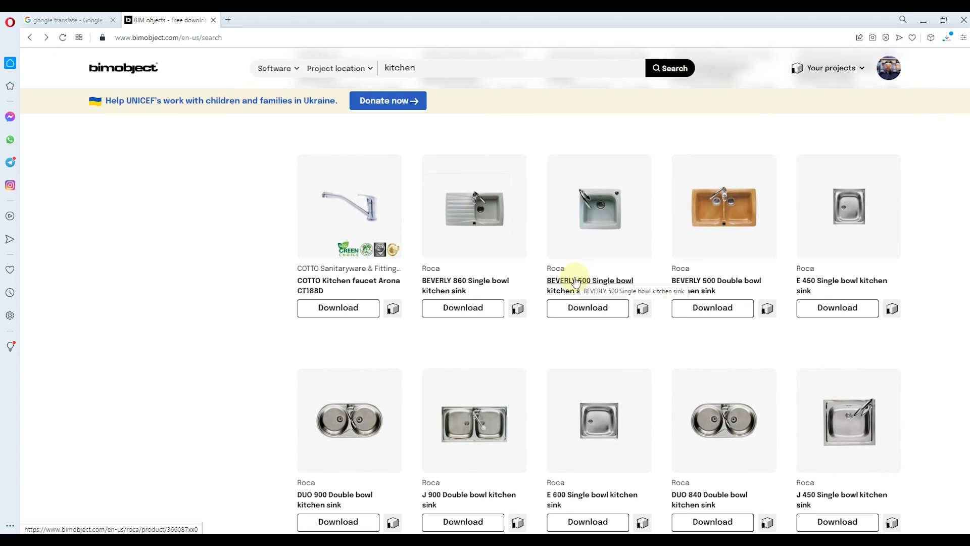
{"action": "left_click", "coordinate": [711, 308]}
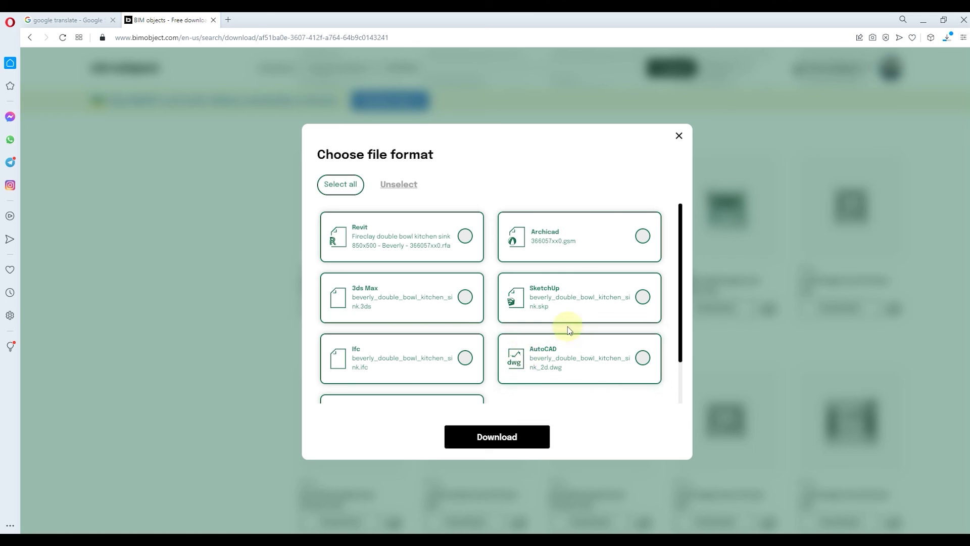
{"action": "scroll", "coordinate": [586, 319], "scroll_direction": "down", "scroll_amount": 1}
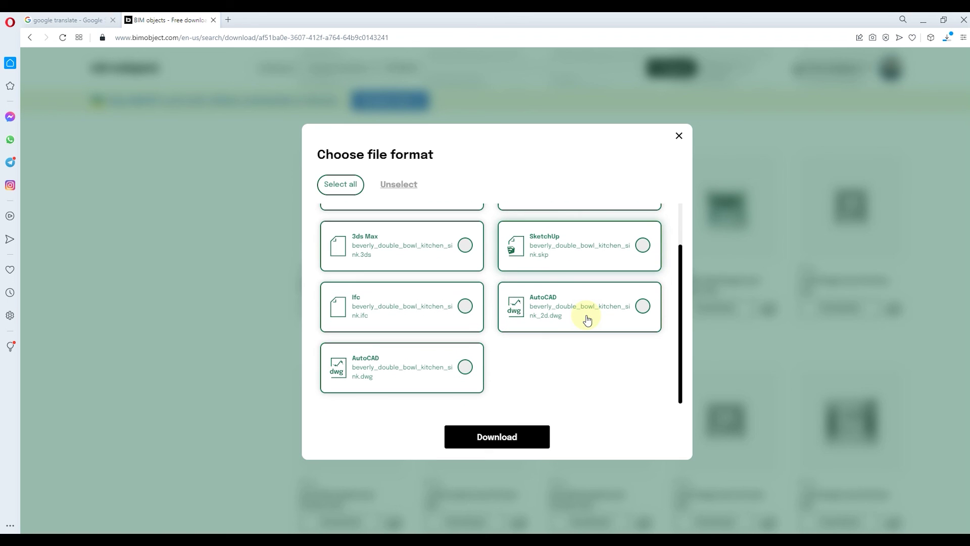
{"action": "scroll", "coordinate": [452, 382], "scroll_direction": "up", "scroll_amount": 1}
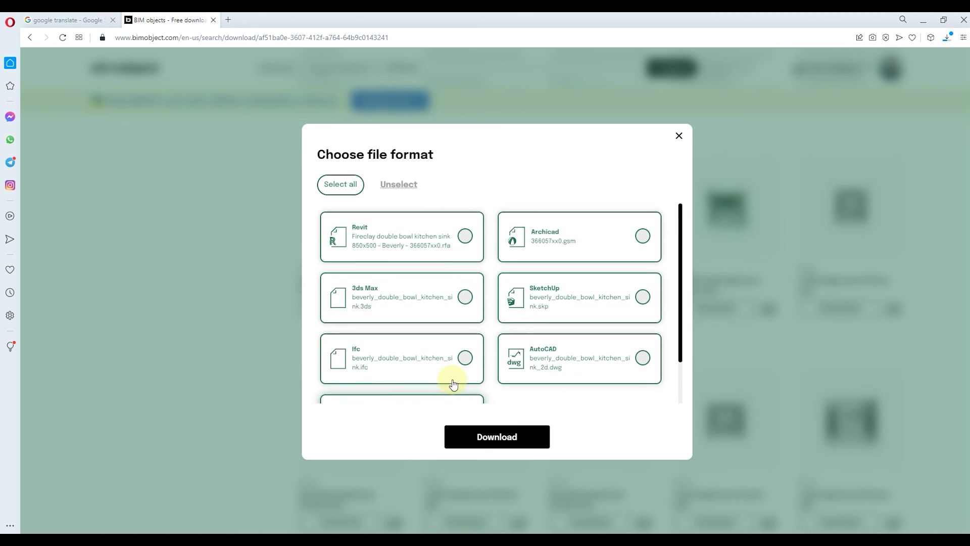
{"action": "left_click", "coordinate": [465, 236]}
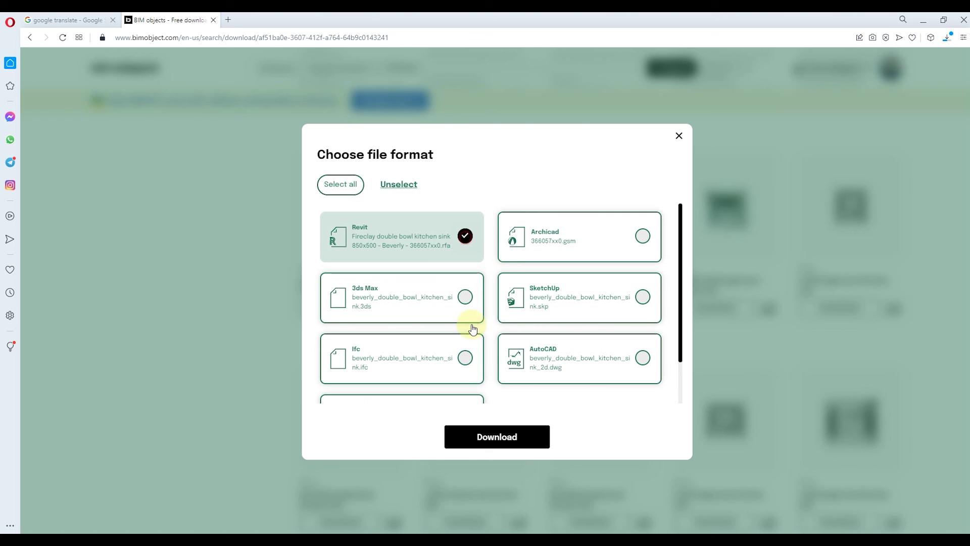
{"action": "left_click", "coordinate": [502, 438]}
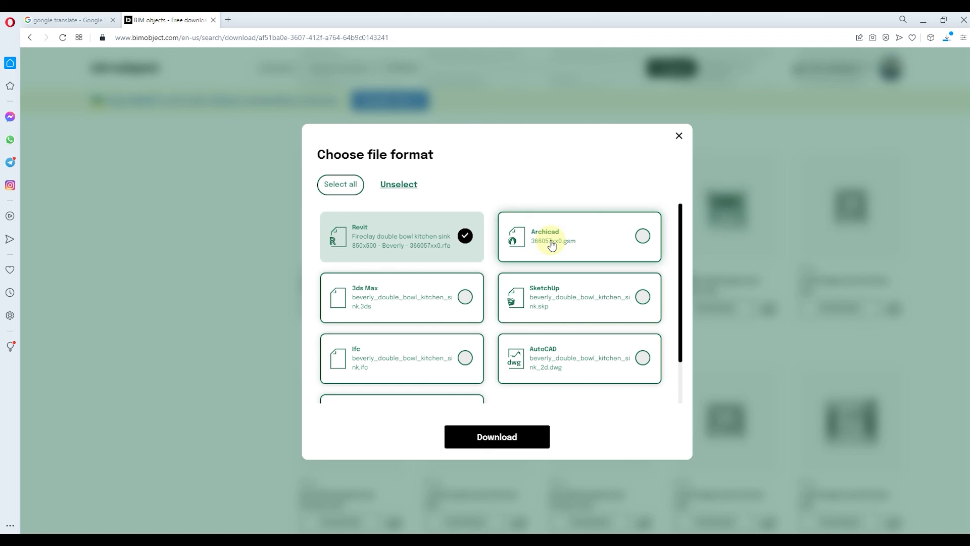
{"action": "left_click", "coordinate": [679, 136]}
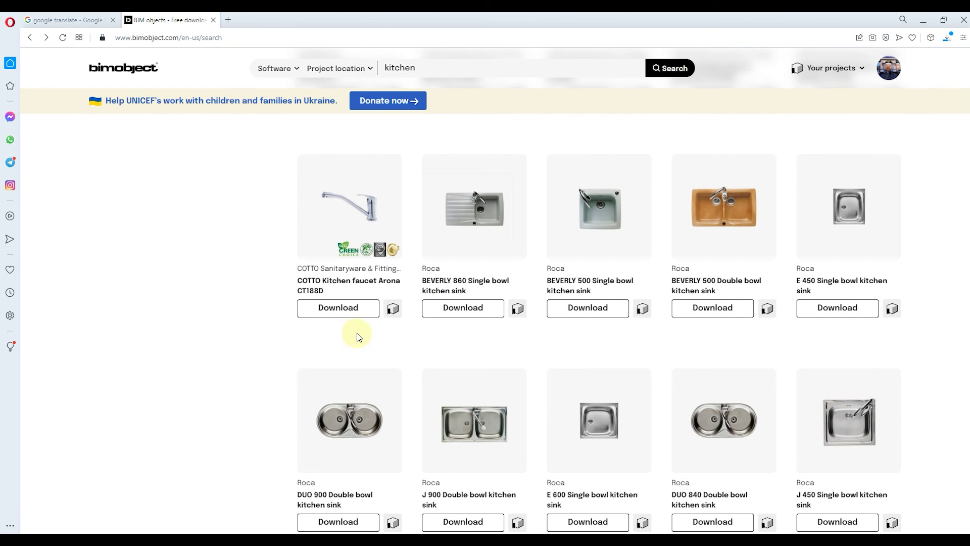
Download the Revit file of the Roca J 900 double bowl kitchen sink.
{"action": "scroll", "coordinate": [485, 258], "scroll_direction": "down", "scroll_amount": 3}
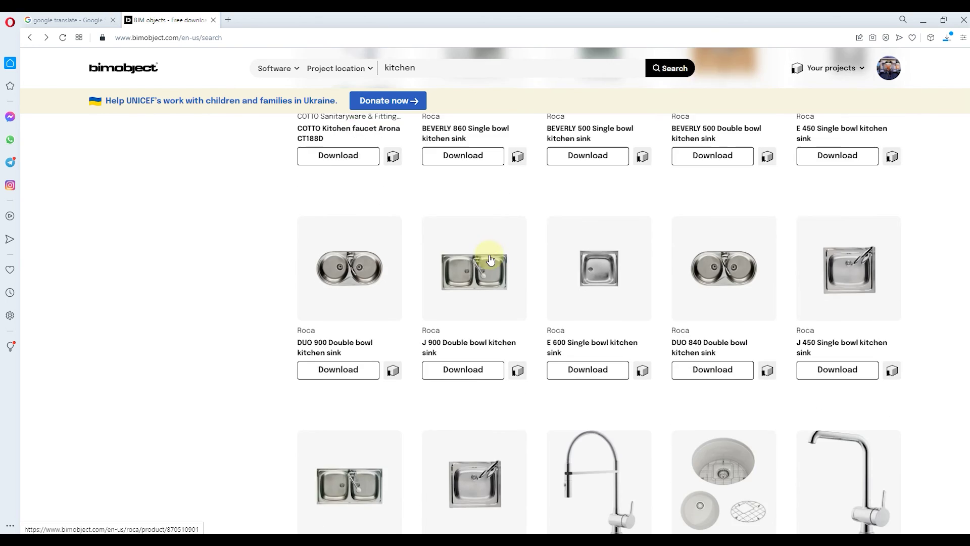
{"action": "scroll", "coordinate": [491, 253], "scroll_direction": "down", "scroll_amount": 2}
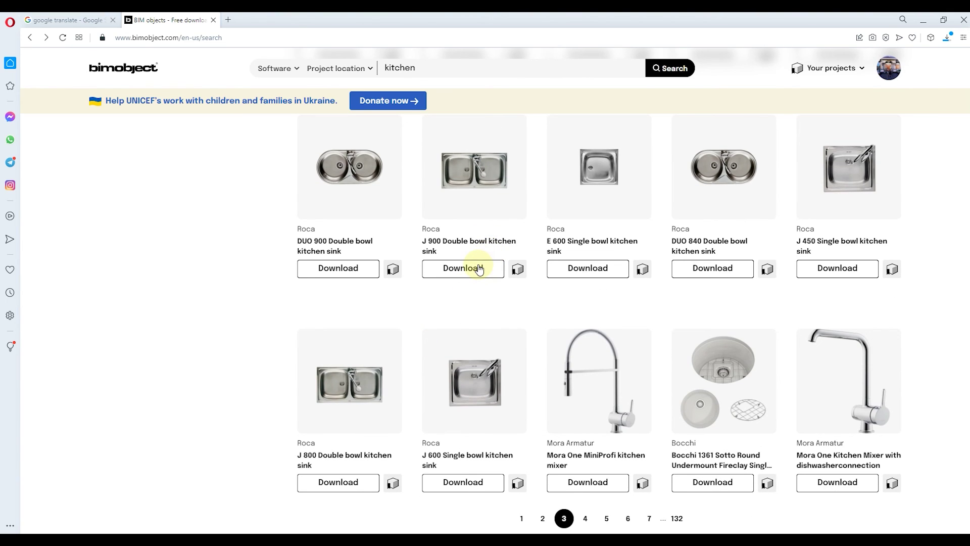
{"action": "left_click", "coordinate": [468, 271]}
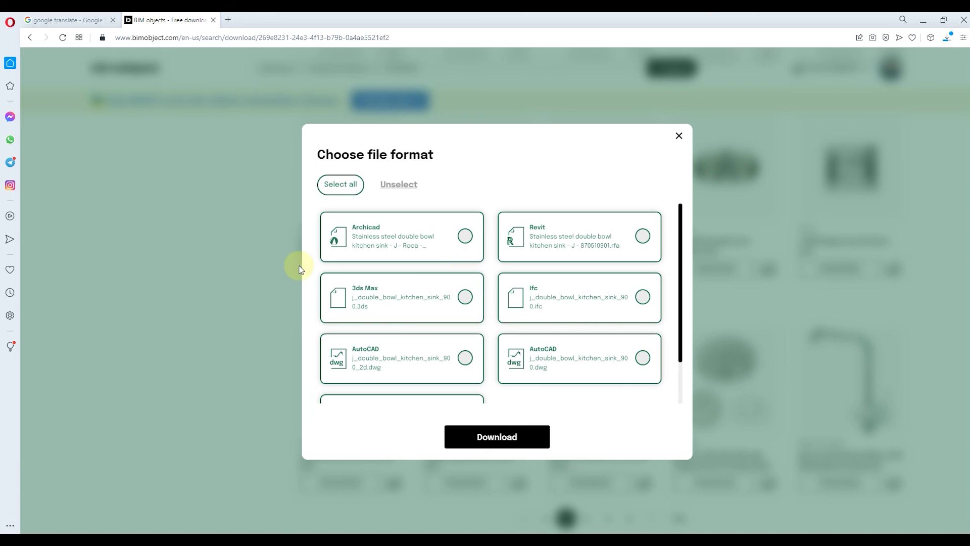
{"action": "left_click", "coordinate": [642, 236]}
{"action": "left_click", "coordinate": [481, 437]}
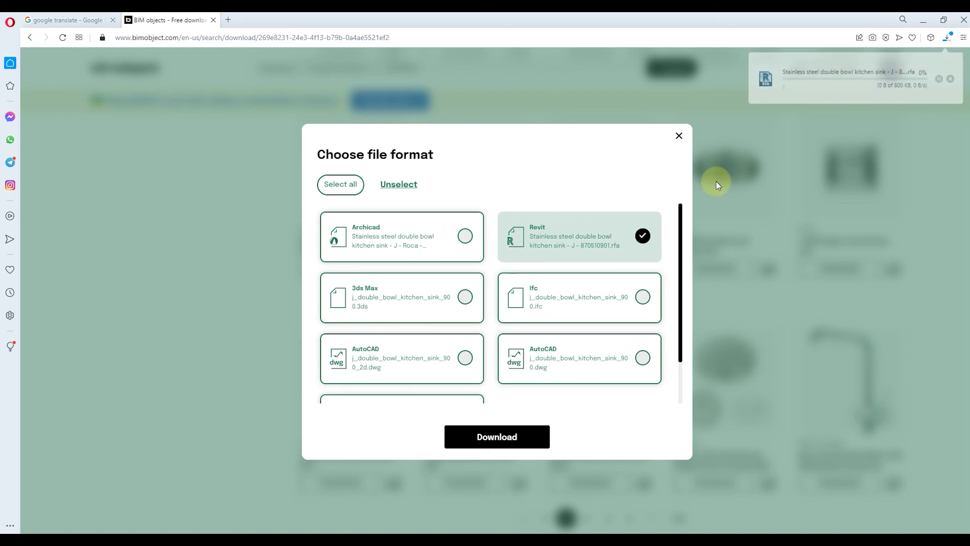
{"action": "left_click", "coordinate": [678, 135]}
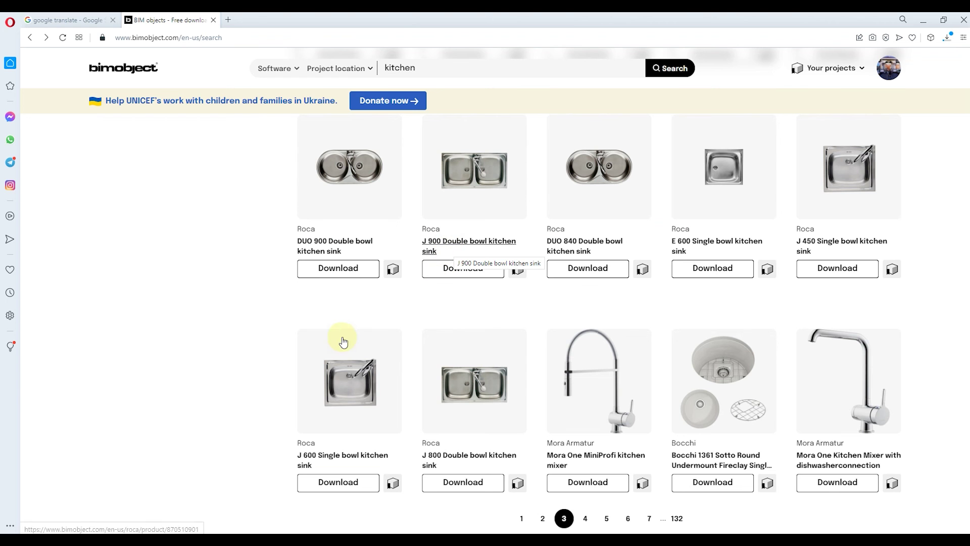
Scroll the page 3 kitchen results down to the pagination bar.
{"action": "scroll", "coordinate": [427, 311], "scroll_direction": "down", "scroll_amount": 3}
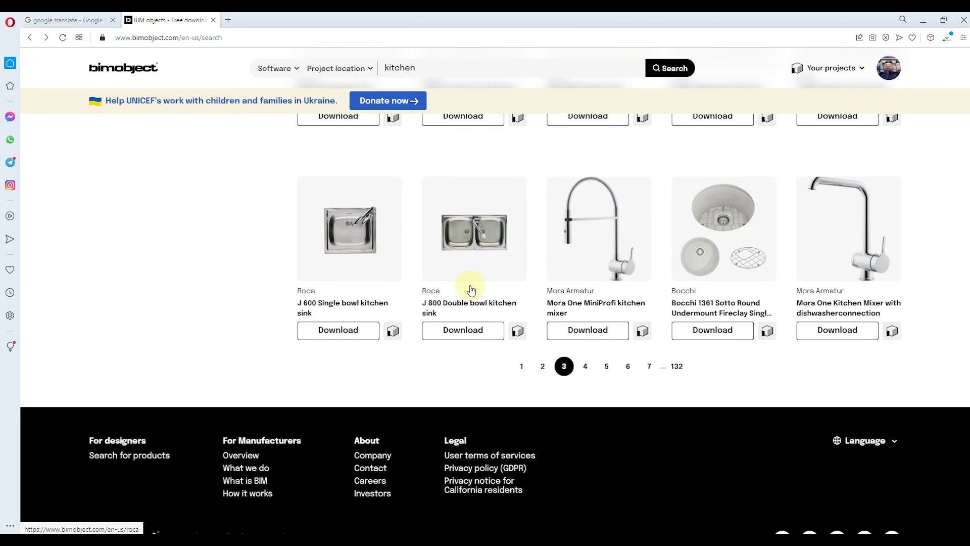
{"action": "scroll", "coordinate": [445, 299], "scroll_direction": "up", "scroll_amount": 3}
{"action": "scroll", "coordinate": [448, 302], "scroll_direction": "up", "scroll_amount": 1}
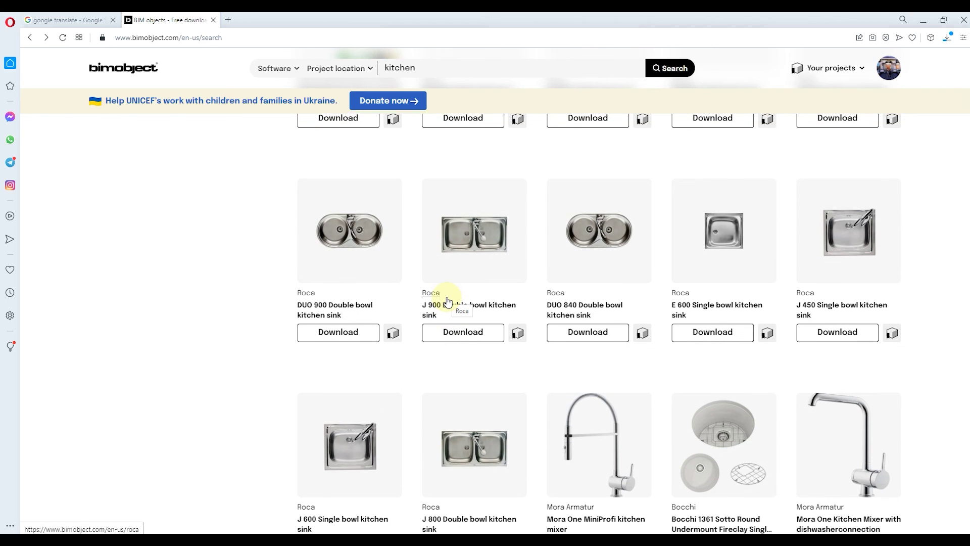
{"action": "scroll", "coordinate": [448, 302], "scroll_direction": "down", "scroll_amount": 1}
{"action": "scroll", "coordinate": [447, 299], "scroll_direction": "down", "scroll_amount": 2}
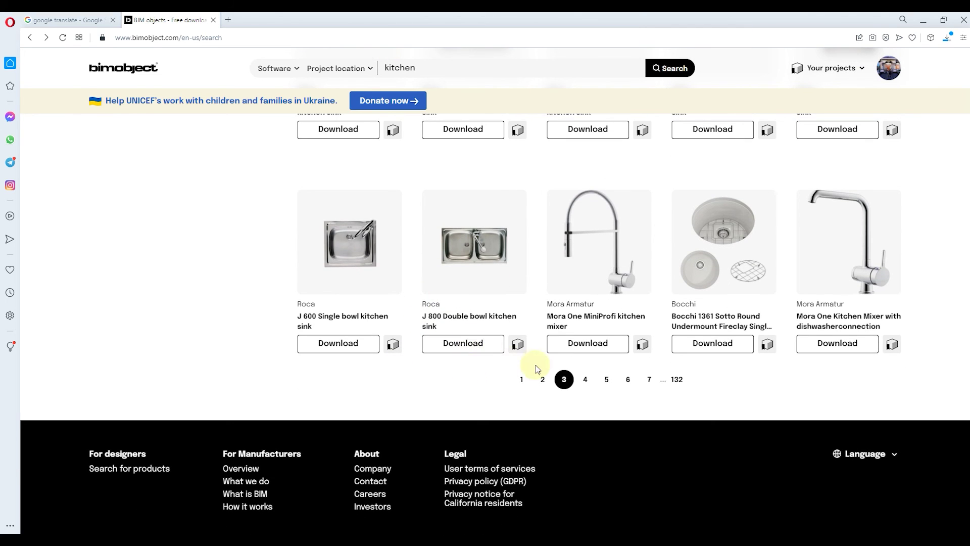
On page 4, download the Revit file of the Granberg wall-mounted motorised Combi kitchen module.
{"action": "left_click", "coordinate": [585, 380]}
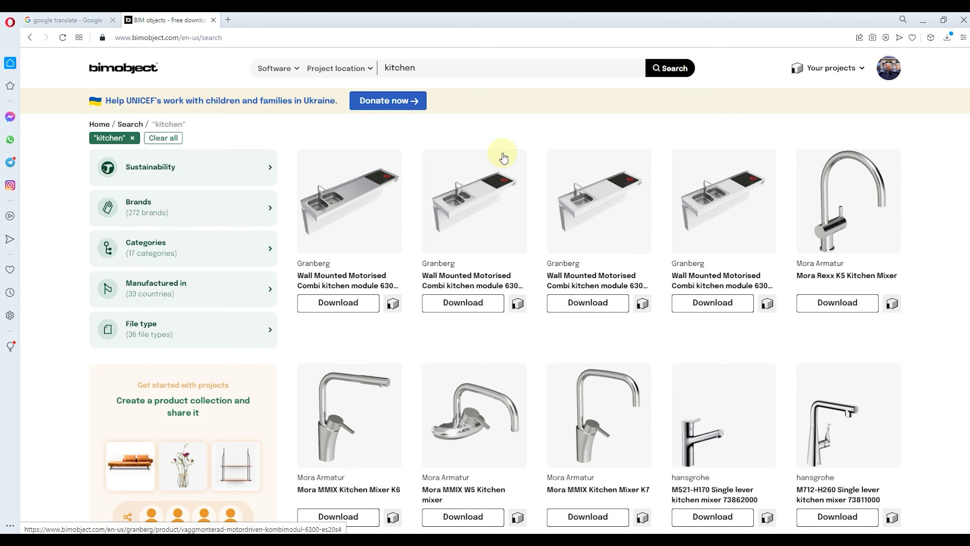
{"action": "left_click", "coordinate": [712, 303]}
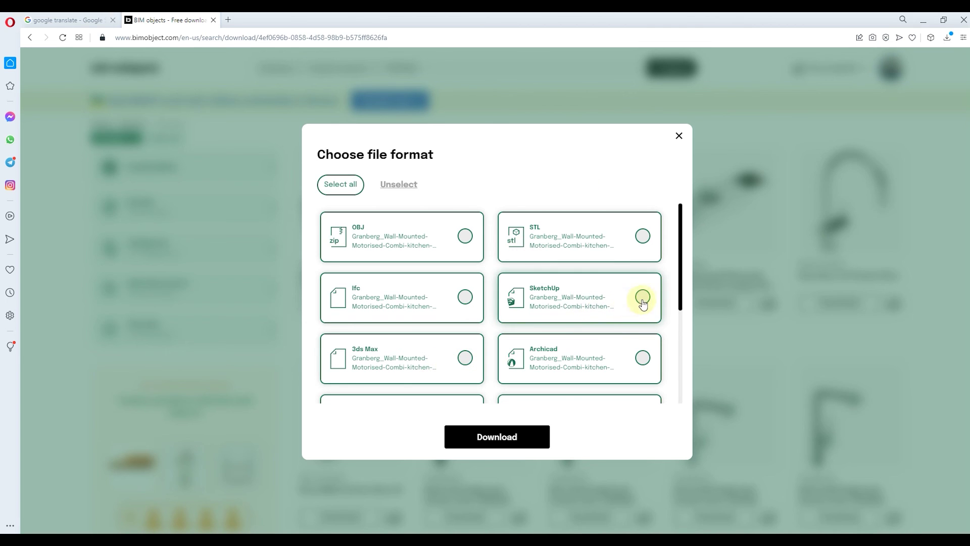
{"action": "scroll", "coordinate": [556, 318], "scroll_direction": "down", "scroll_amount": 3}
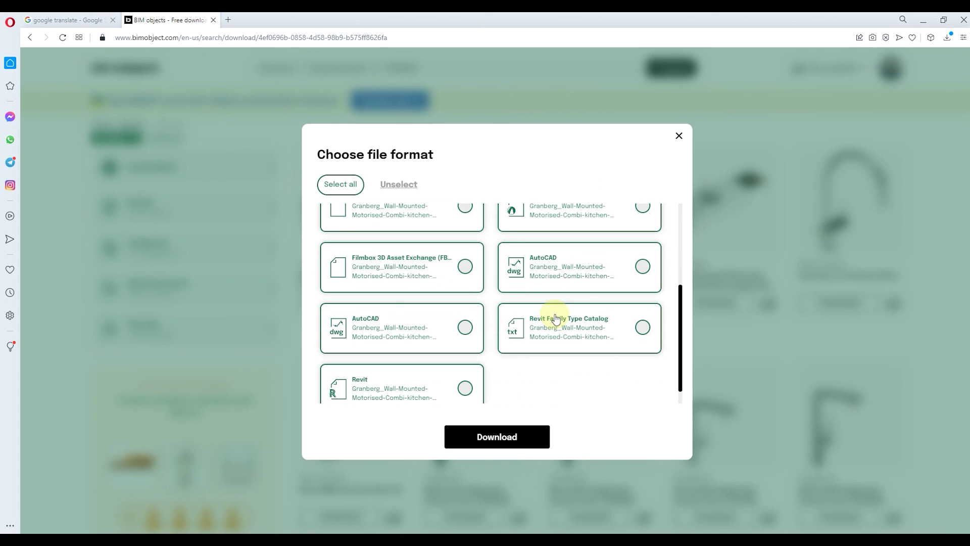
{"action": "left_click", "coordinate": [466, 388]}
{"action": "left_click", "coordinate": [489, 437]}
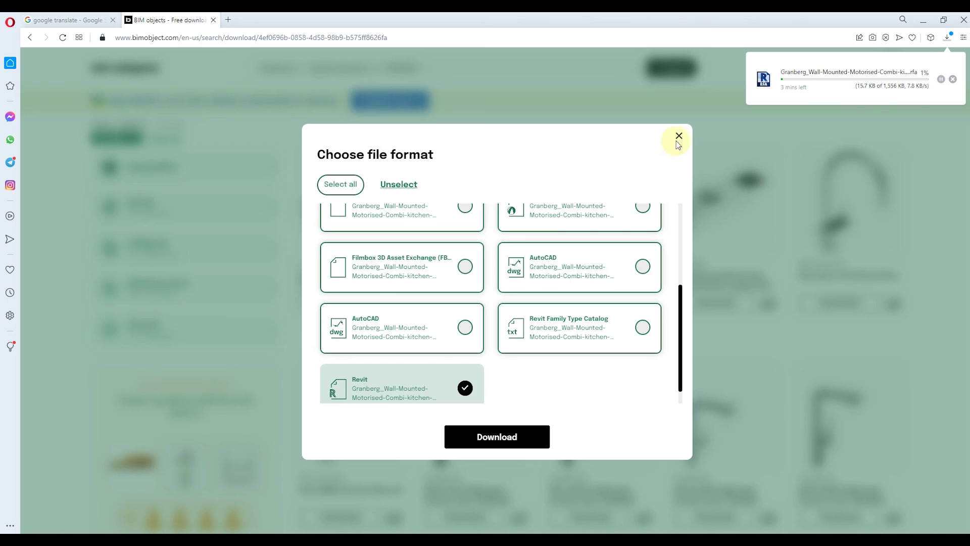
{"action": "left_click", "coordinate": [678, 135]}
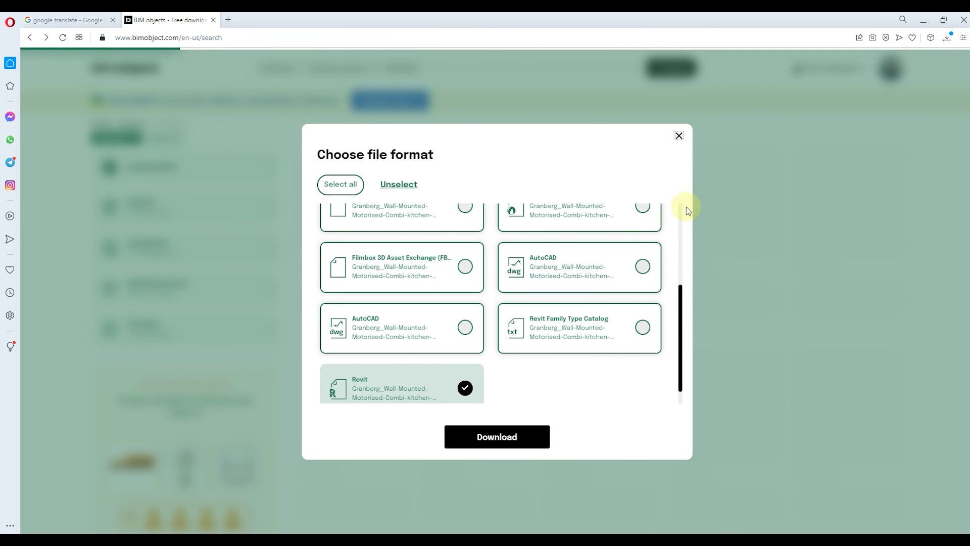
{"action": "left_click", "coordinate": [724, 193]}
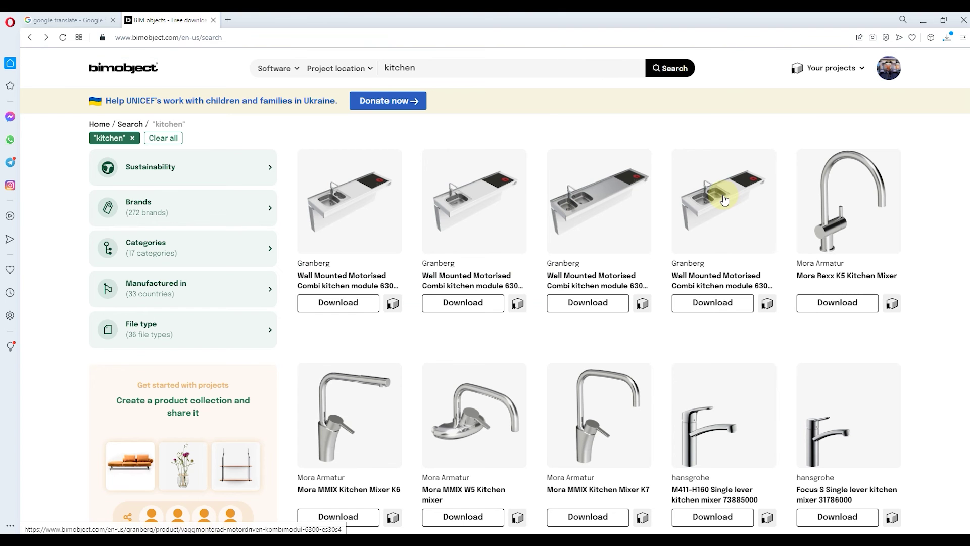
{"action": "scroll", "coordinate": [505, 271], "scroll_direction": "down", "scroll_amount": 1}
{"action": "scroll", "coordinate": [549, 250], "scroll_direction": "down", "scroll_amount": 2}
{"action": "scroll", "coordinate": [549, 250], "scroll_direction": "down", "scroll_amount": 5}
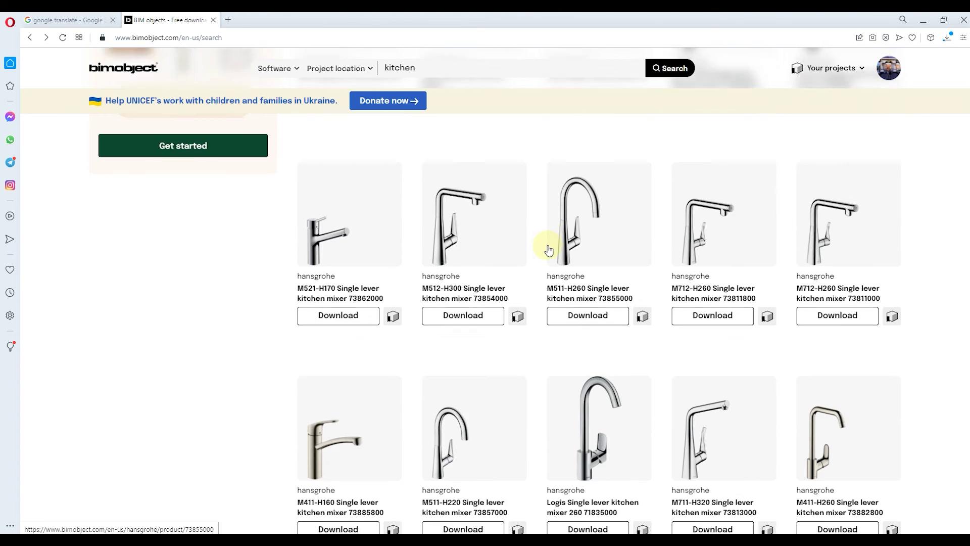